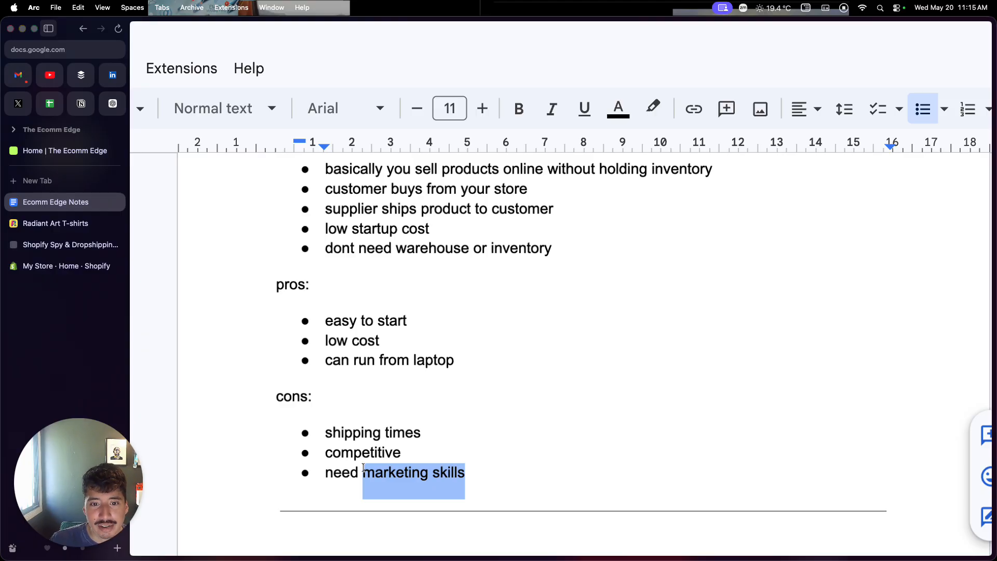
# - Read the notes down to the "creating shopify account" section and switch to the Shopify admin home page
pyautogui.scroll(-5, 368, 432)
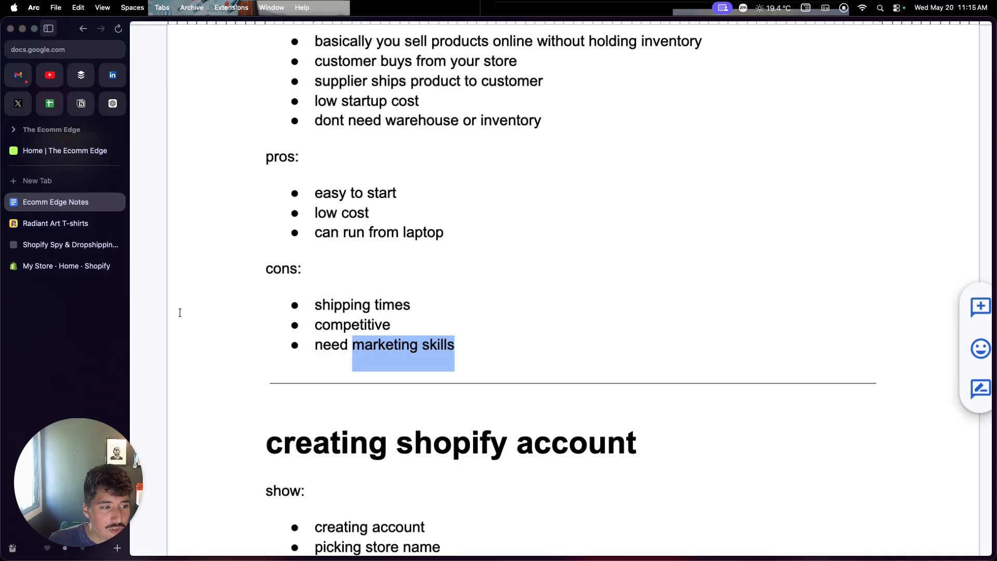
pyautogui.scroll(-2, 264, 331)
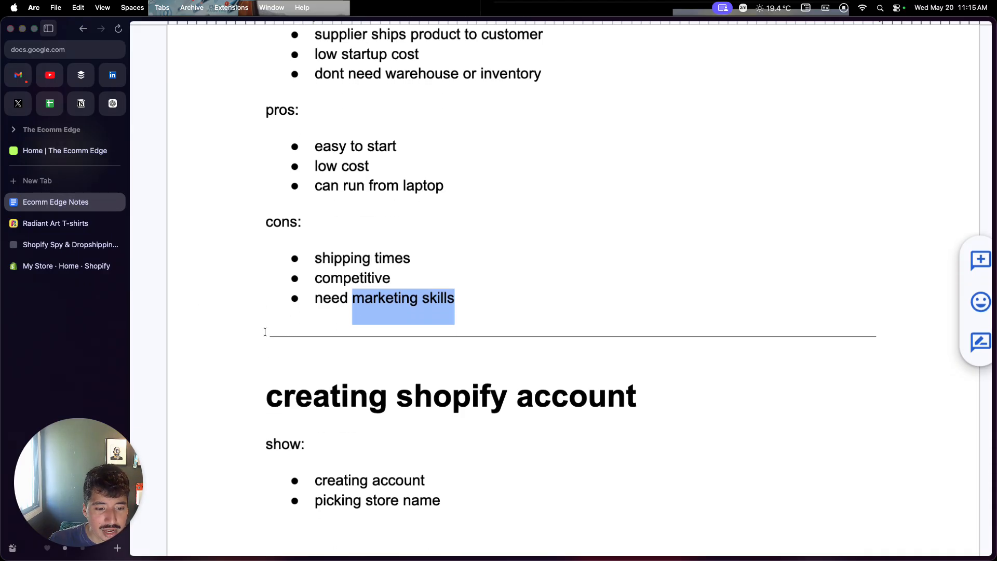
pyautogui.scroll(-2, 265, 331)
pyautogui.click(54, 270)
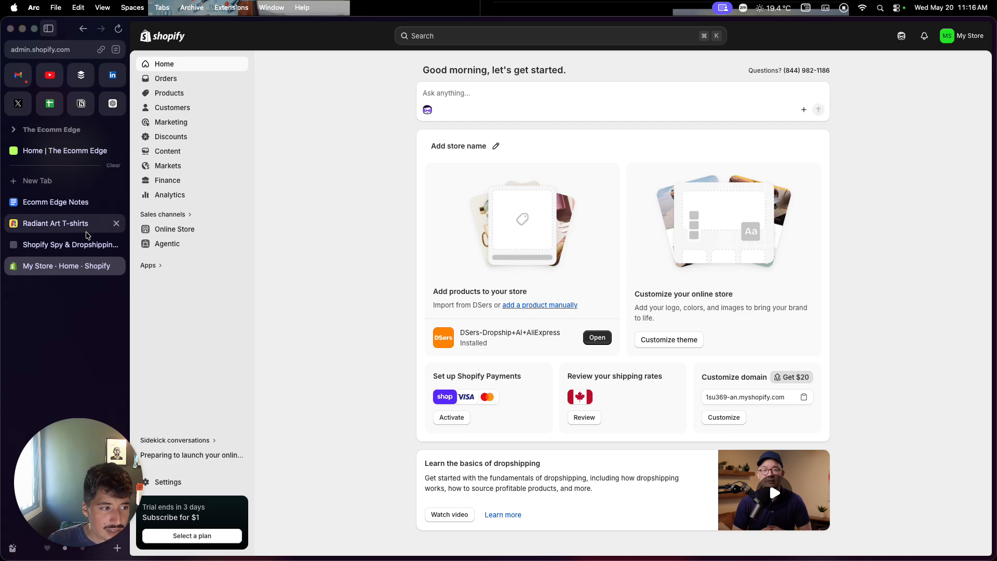
# - Return to the Ecomm Edge Notes and read the "using tiktok" part of the product research section
pyautogui.click(56, 202)
pyautogui.scroll(-2, 360, 333)
pyautogui.scroll(-8, 360, 334)
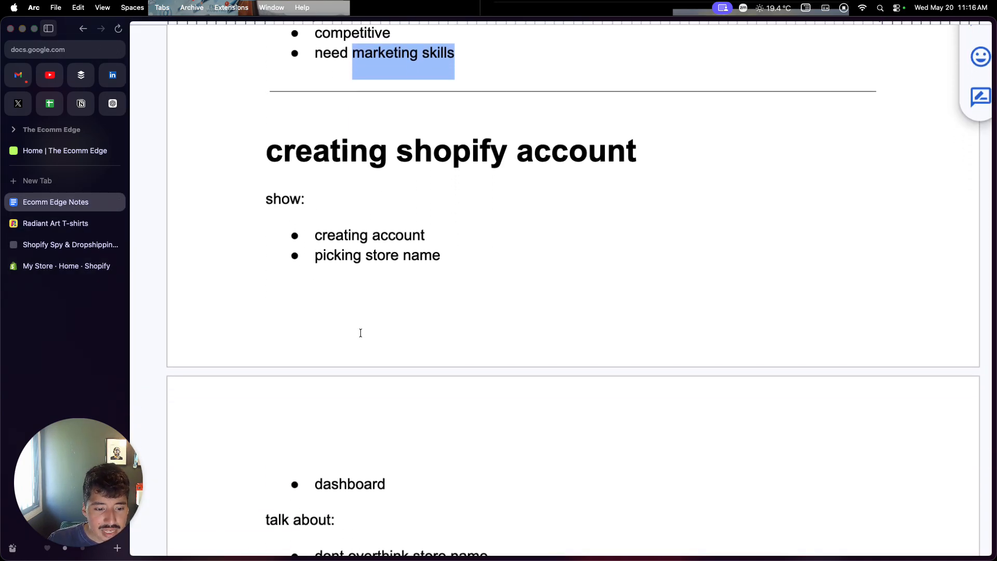
pyautogui.scroll(-7, 360, 333)
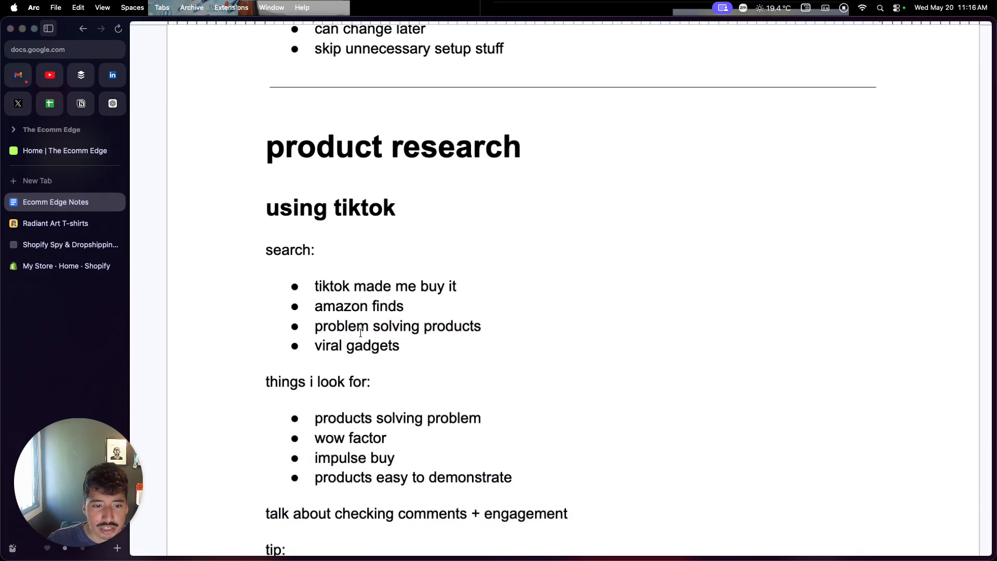
pyautogui.scroll(-4, 360, 333)
pyautogui.scroll(3, 360, 333)
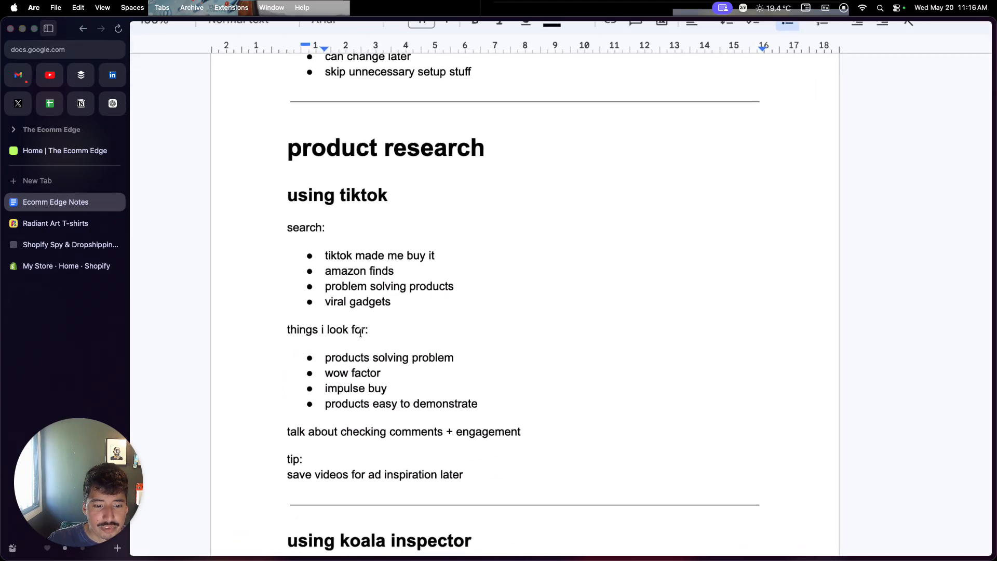
pyautogui.scroll(-1, 360, 334)
pyautogui.scroll(1, 360, 333)
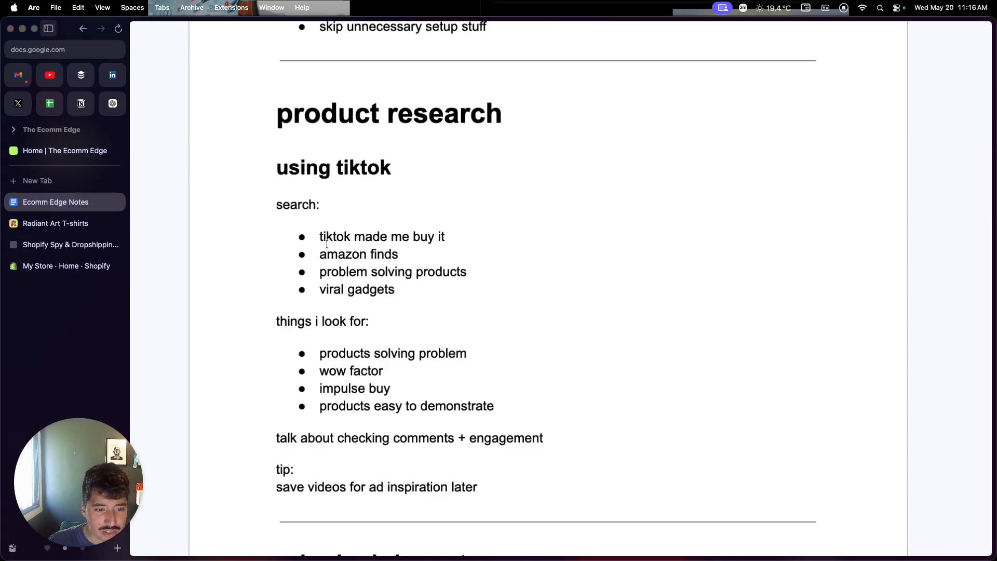
# - Go through the "things i look for" product criteria and read on through the "using koala inspector" section of the notes
pyautogui.moveTo(320, 353); pyautogui.dragTo(363, 355)
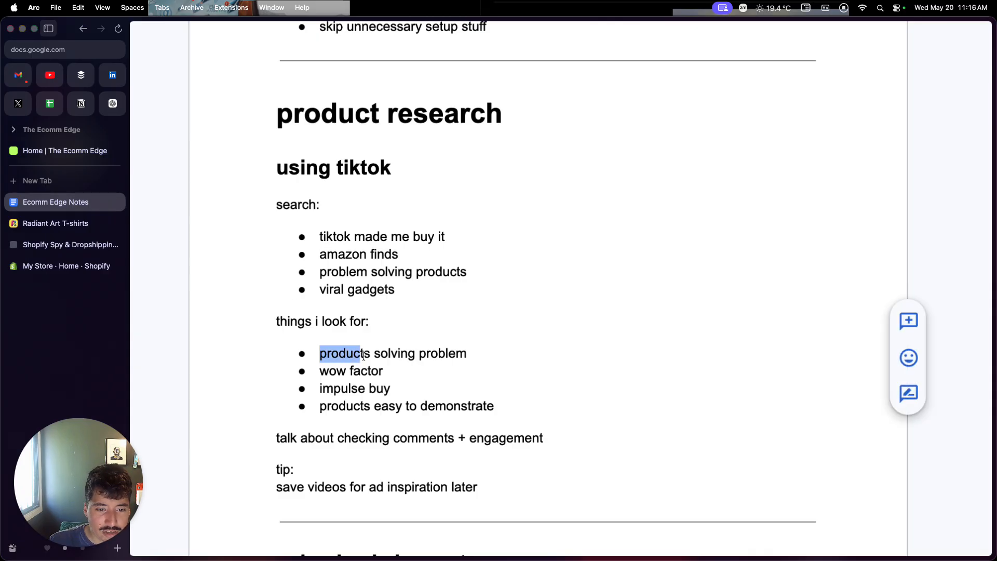
pyautogui.click(363, 372)
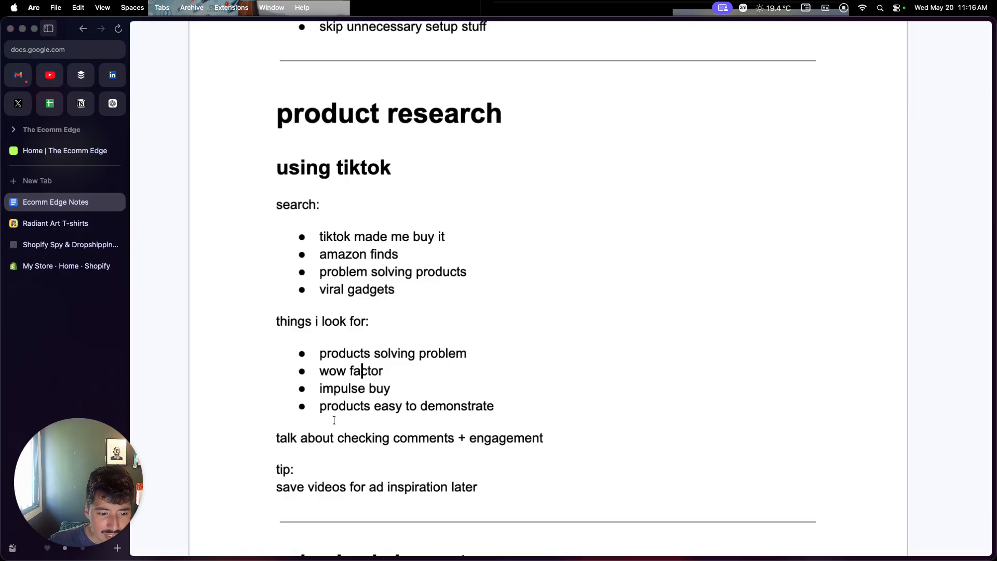
pyautogui.scroll(-1, 333, 420)
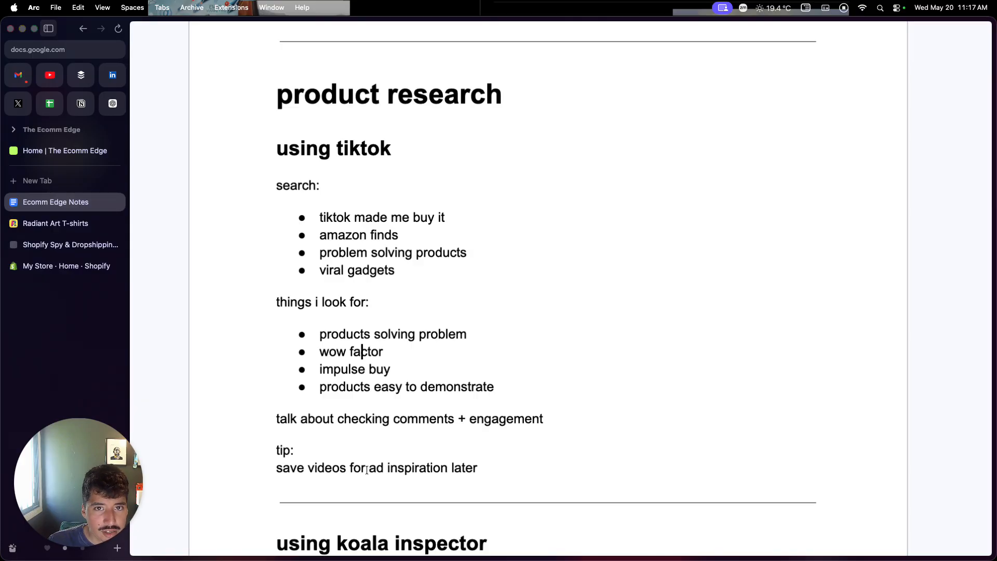
pyautogui.scroll(-1, 366, 470)
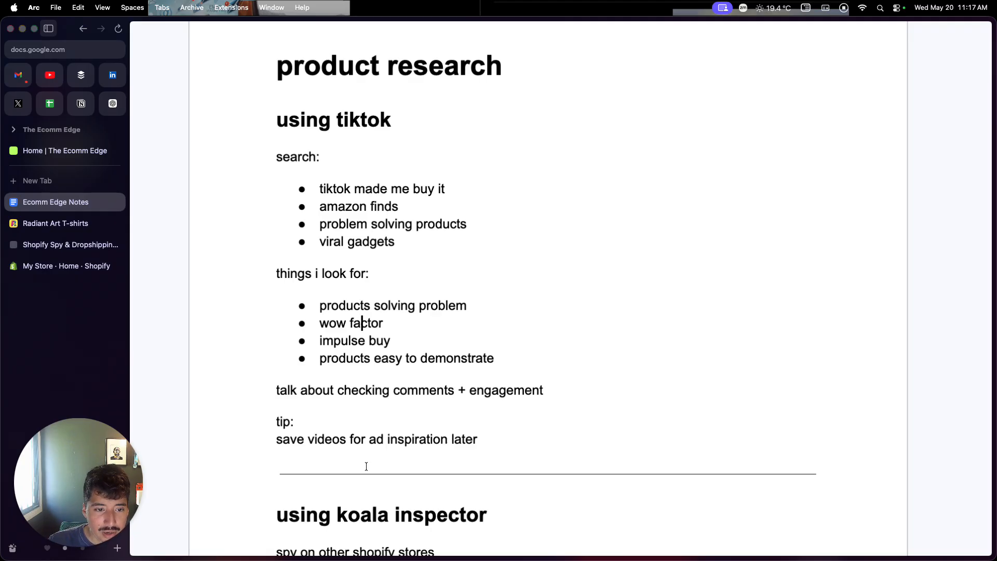
pyautogui.scroll(-5, 363, 316)
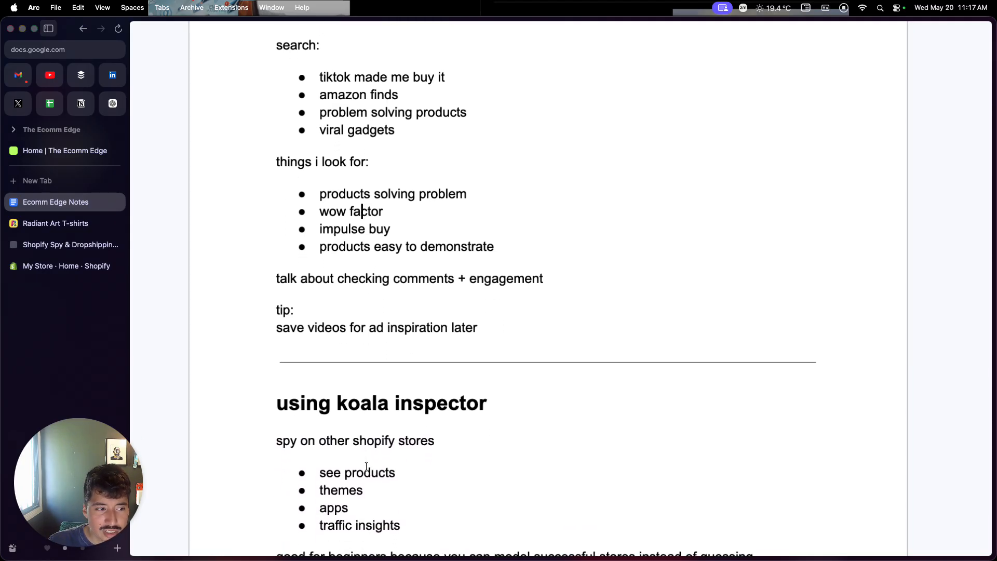
pyautogui.click(362, 196)
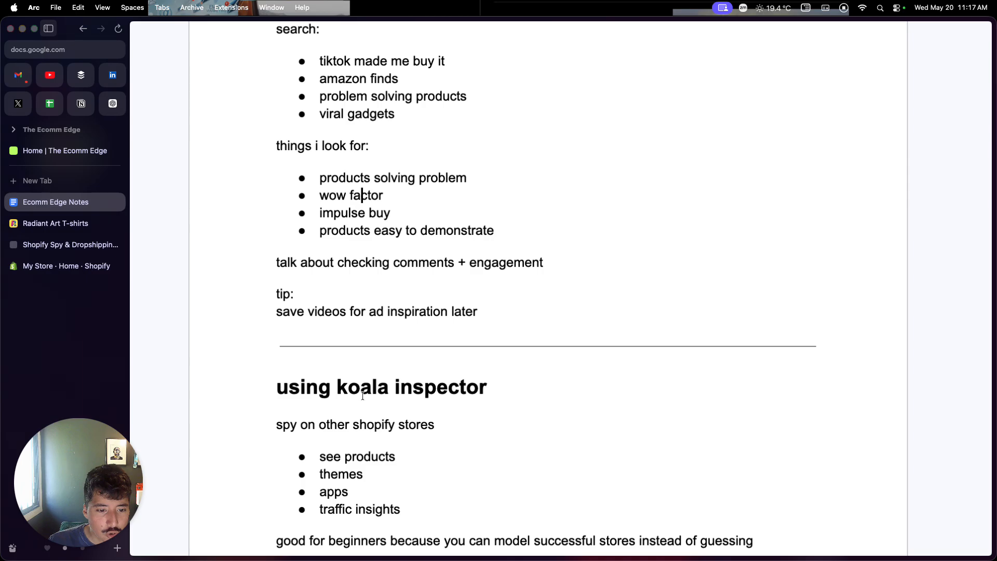
pyautogui.scroll(-3, 255, 385)
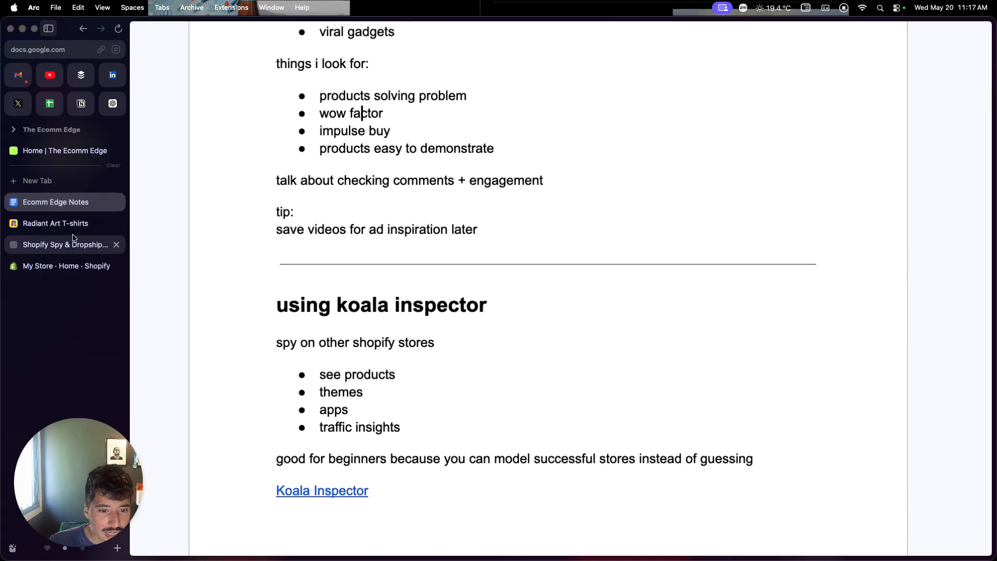
# - Switch to the Radiant Art T-shirts store and run the Koala Inspector extension on it
pyautogui.click(52, 225)
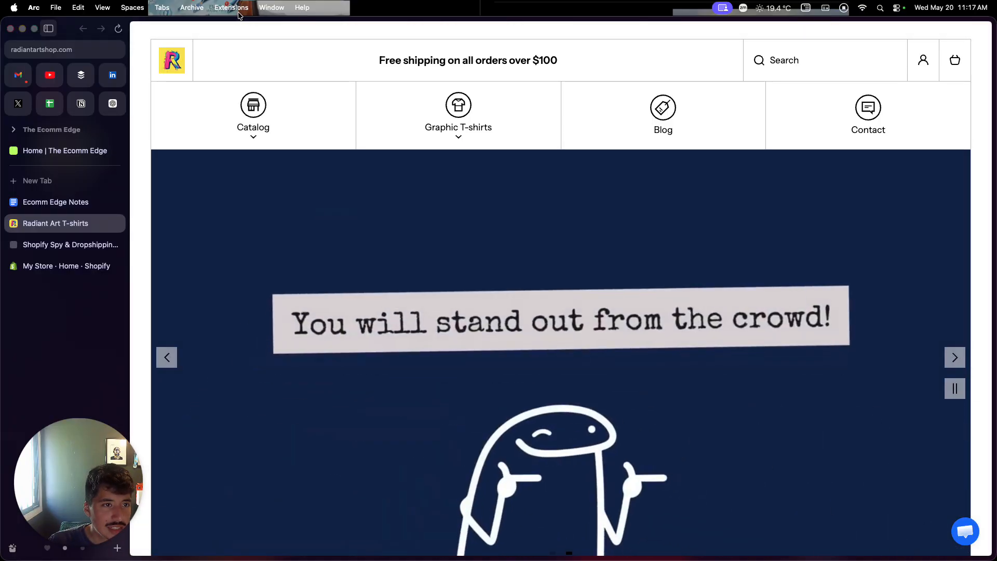
pyautogui.click(239, 10)
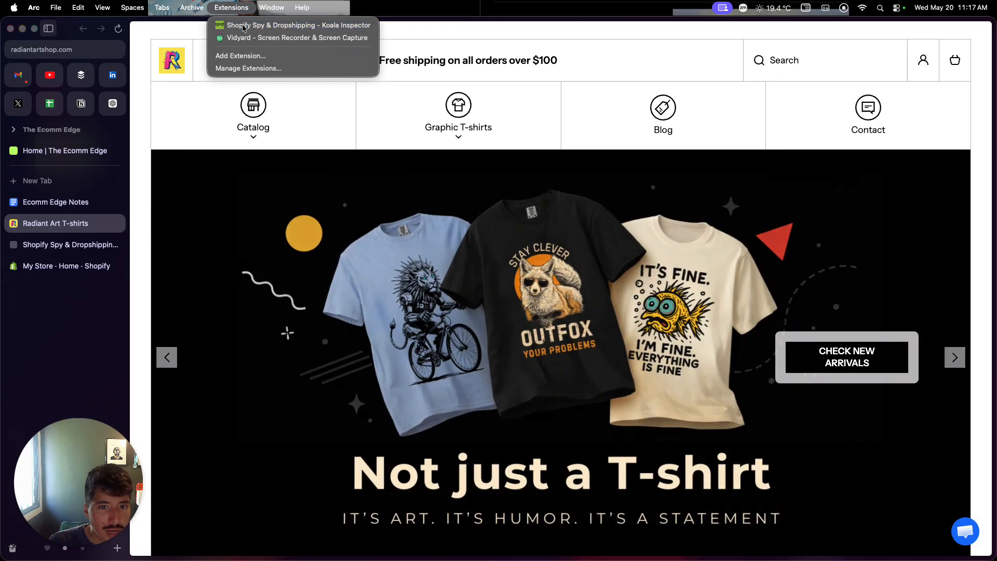
pyautogui.click(243, 25)
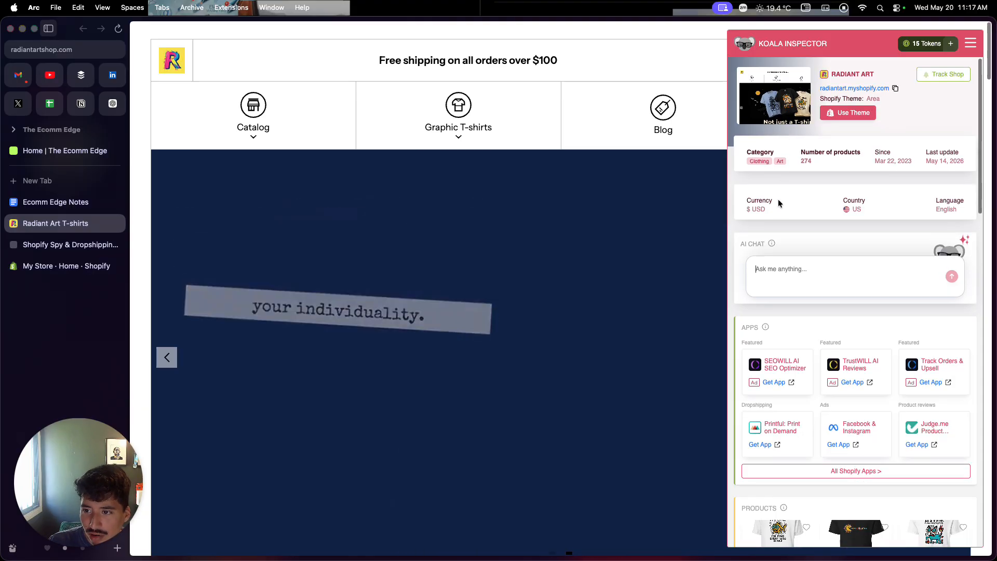
# - Examine the store's apps and products in Koala Inspector and open its full product list
pyautogui.scroll(-4, 777, 198)
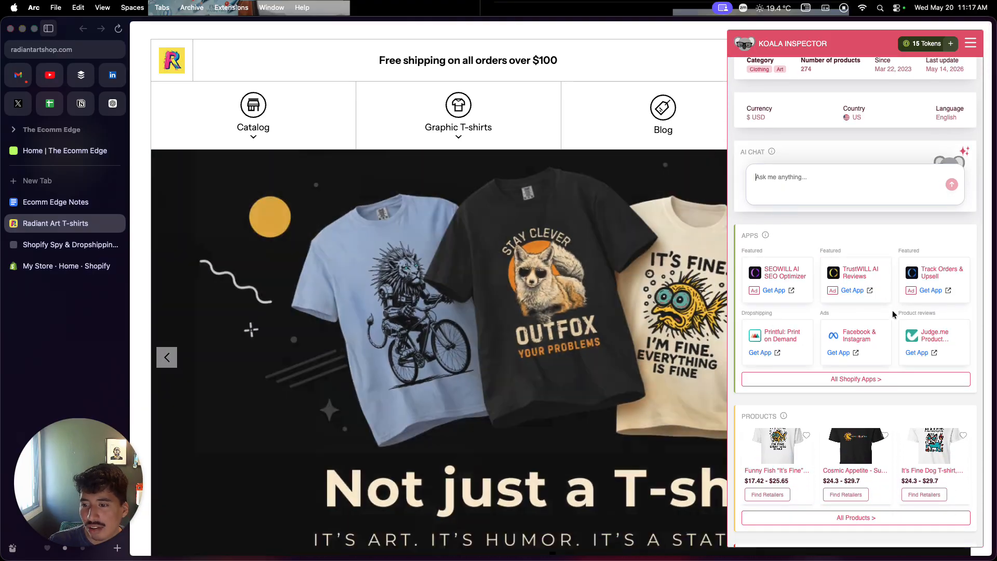
pyautogui.scroll(-1, 889, 318)
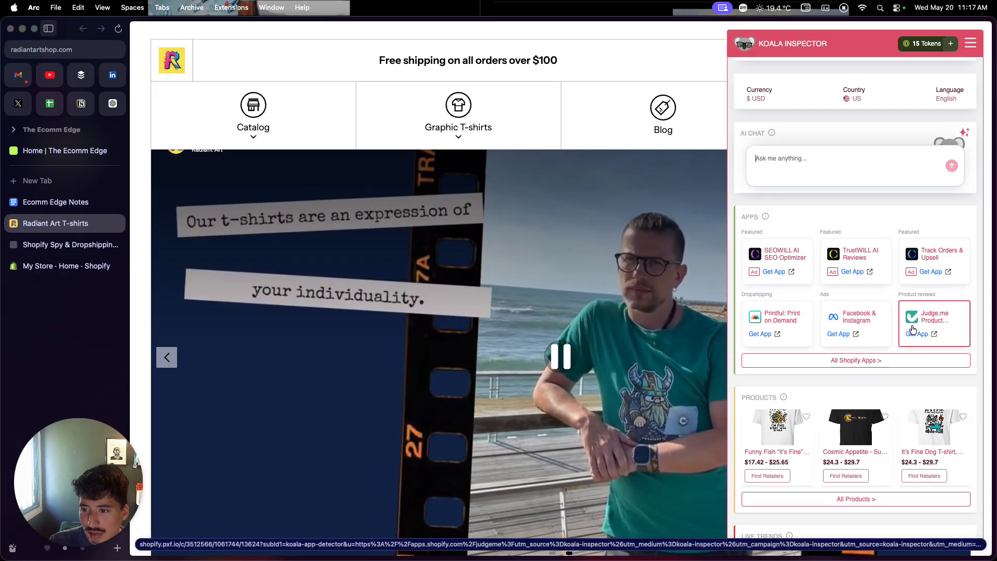
pyautogui.scroll(-5, 874, 371)
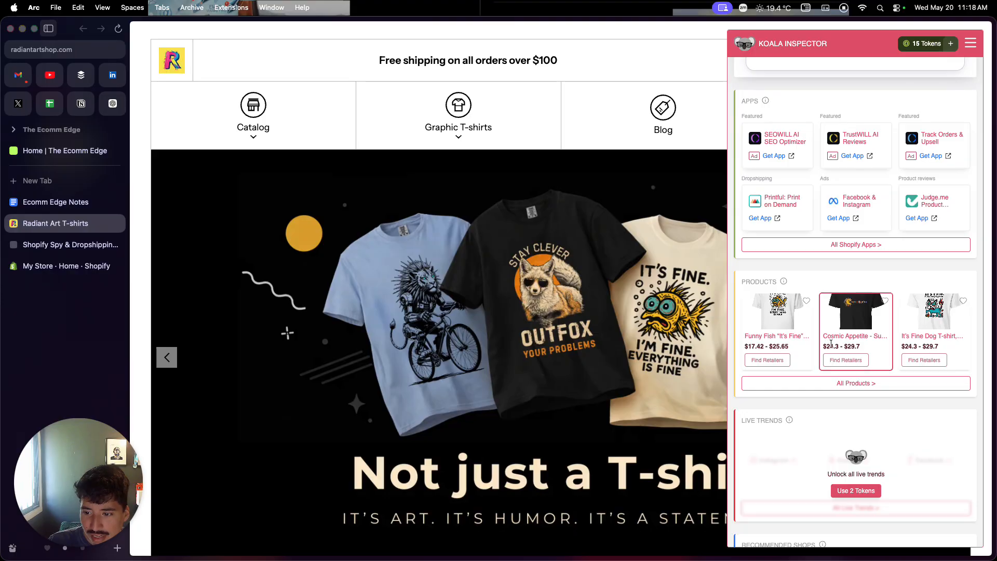
pyautogui.click(818, 383)
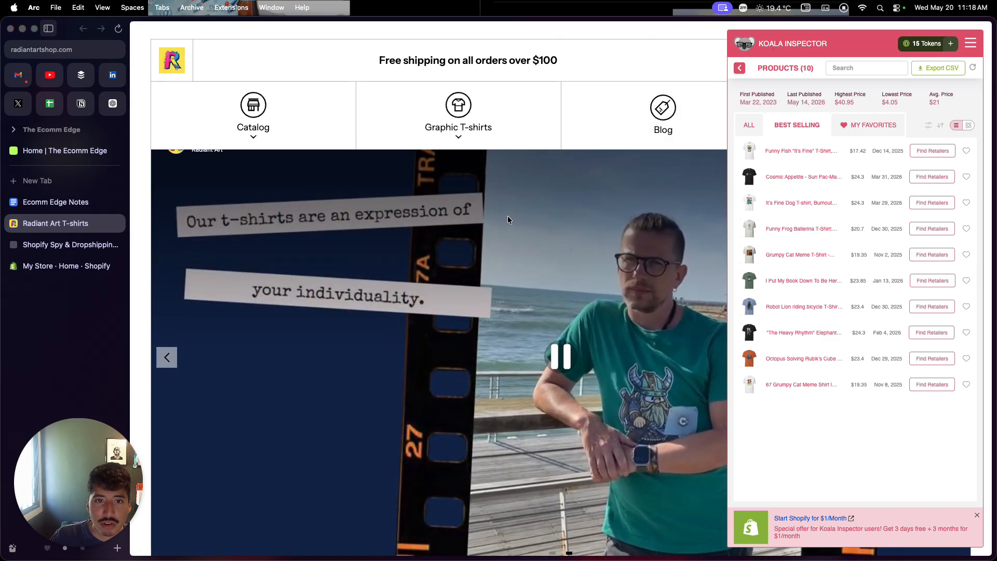
# - Go back to the Ecomm Edge Notes and read down to the "importing products with dsers" section
pyautogui.click(63, 203)
pyautogui.scroll(-1, 305, 363)
pyautogui.scroll(-1, 305, 363)
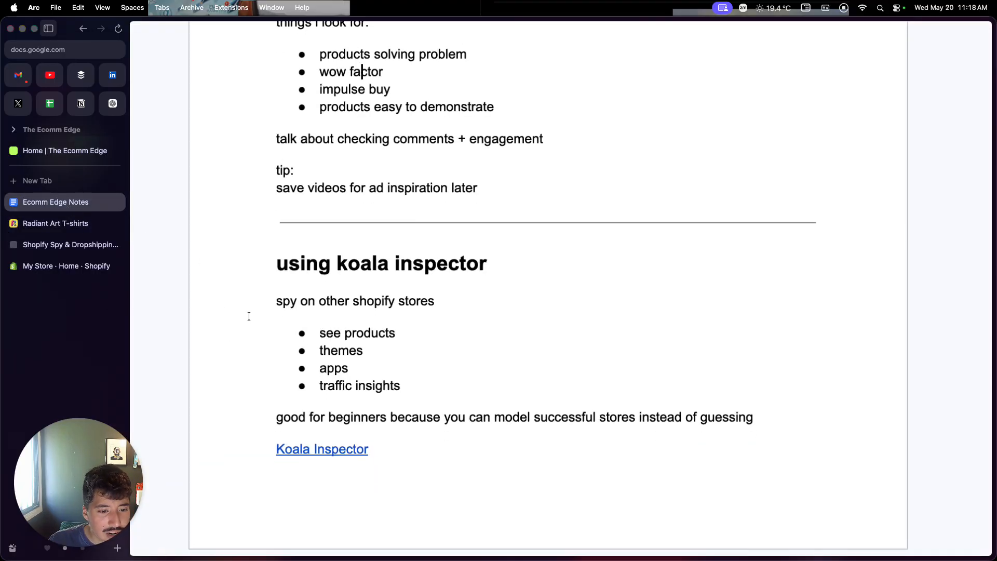
pyautogui.scroll(-10, 249, 314)
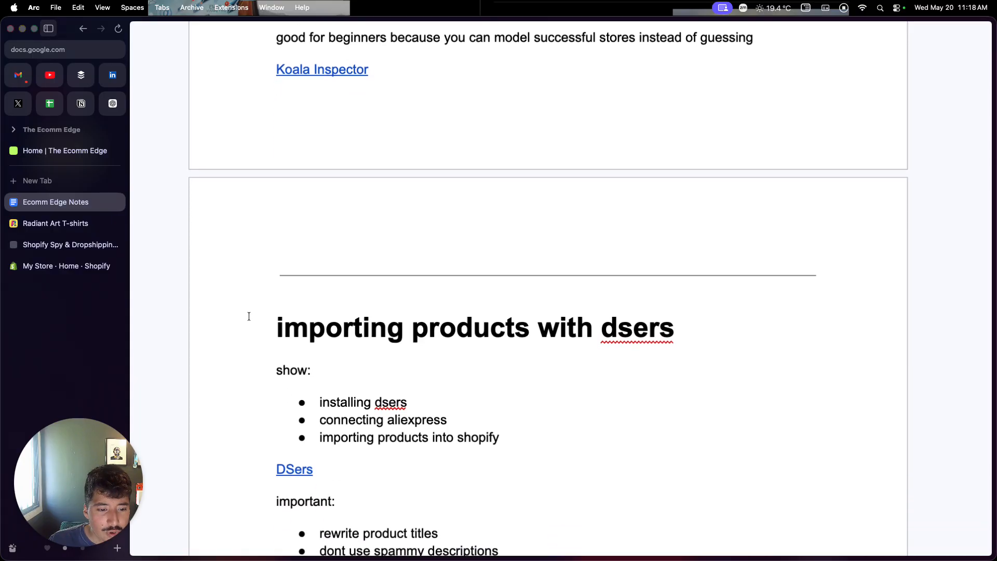
# - Open the installed DSers app from the Shopify admin home page and close the Radiant Art T-shirts tab
pyautogui.click(52, 252)
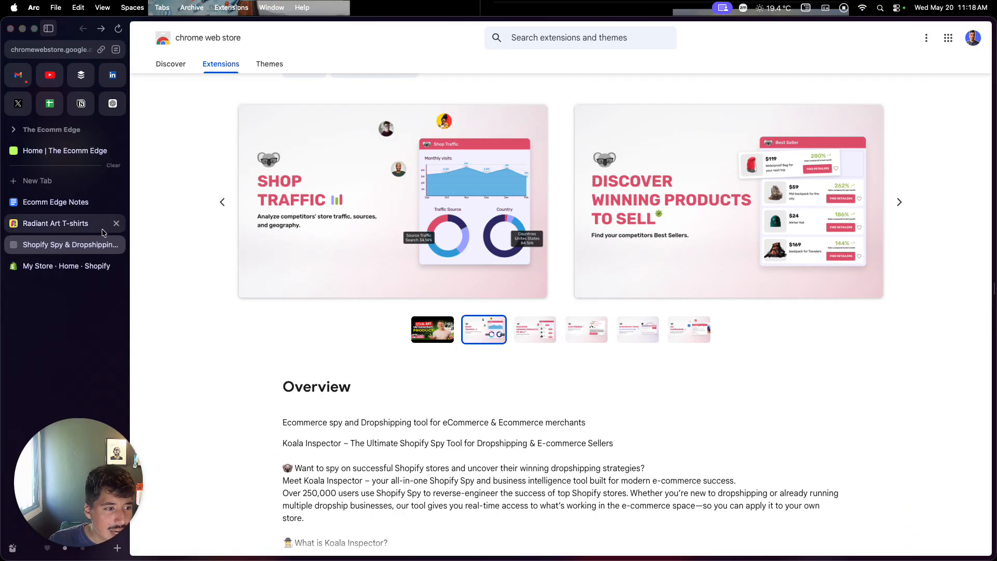
pyautogui.click(57, 265)
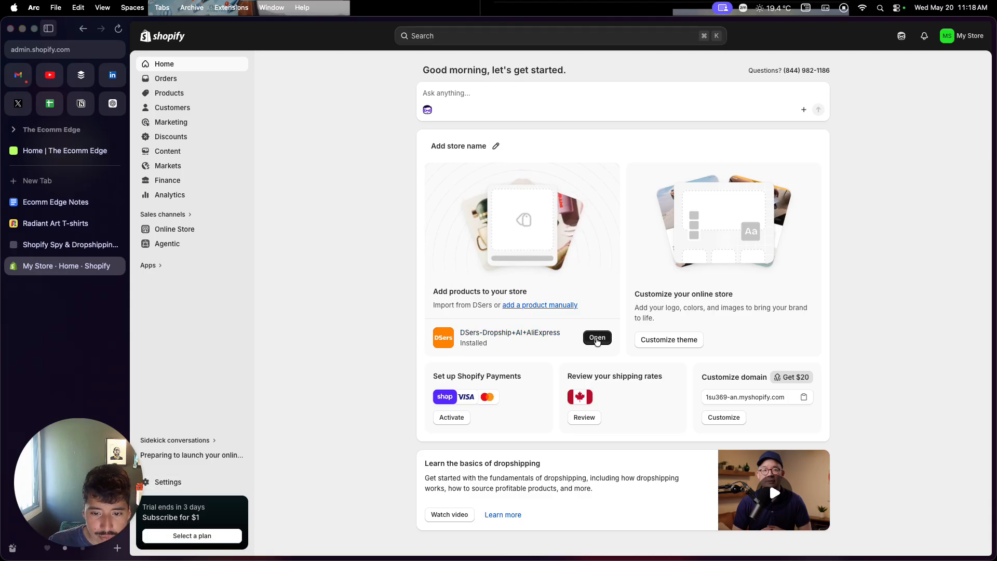
pyautogui.click(596, 339)
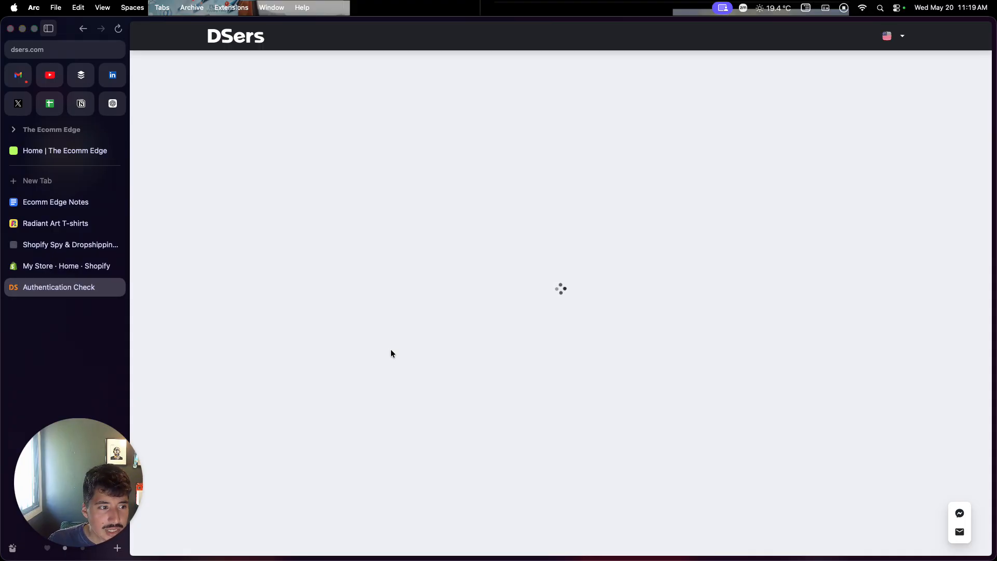
pyautogui.click(116, 223)
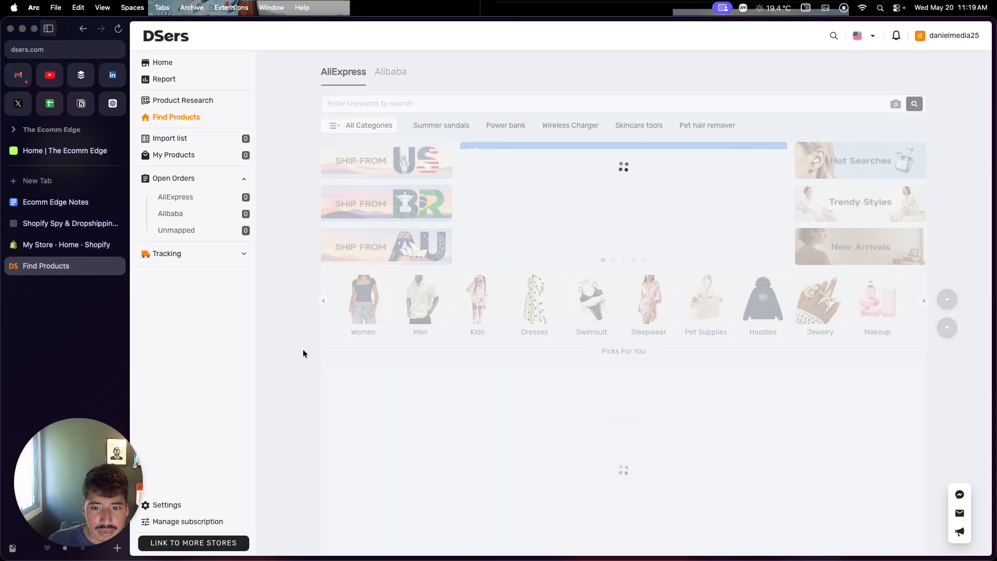
# - Browse the recommended AliExpress products on the DSers Find Products page
pyautogui.scroll(-5, 303, 353)
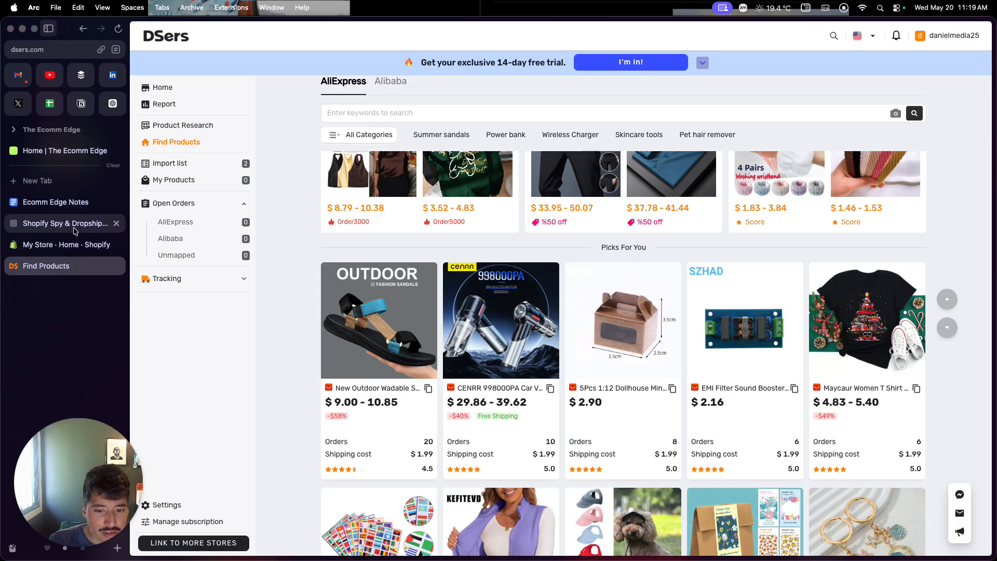
pyautogui.scroll(-3, 311, 366)
pyautogui.scroll(-1, 310, 366)
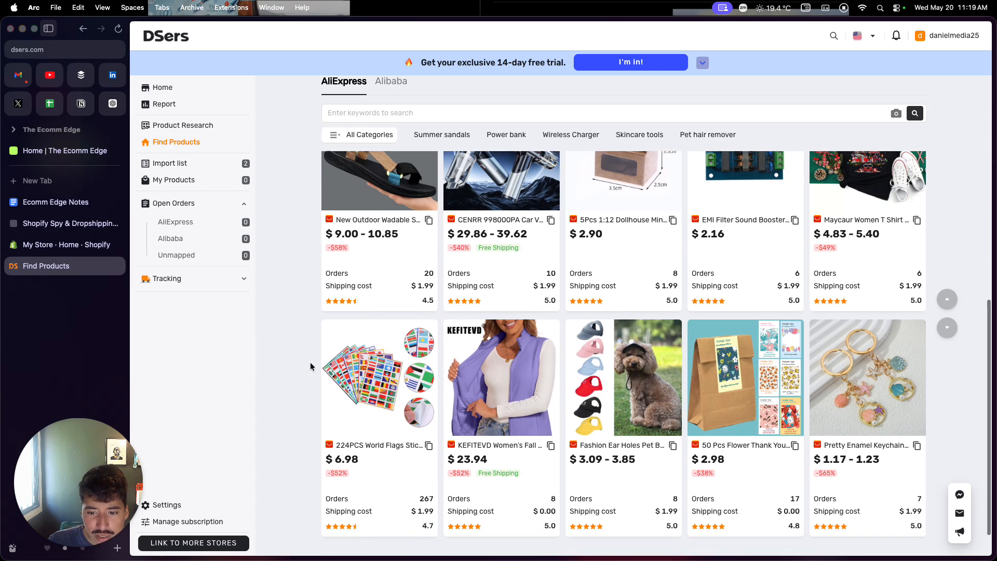
pyautogui.scroll(-1, 310, 366)
pyautogui.scroll(-1, 310, 366)
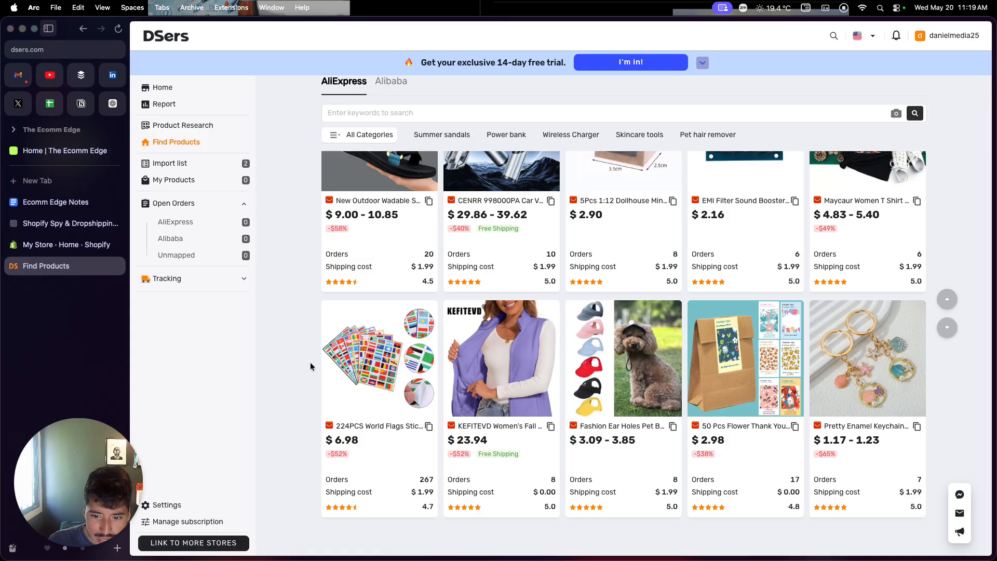
pyautogui.scroll(-1, 311, 366)
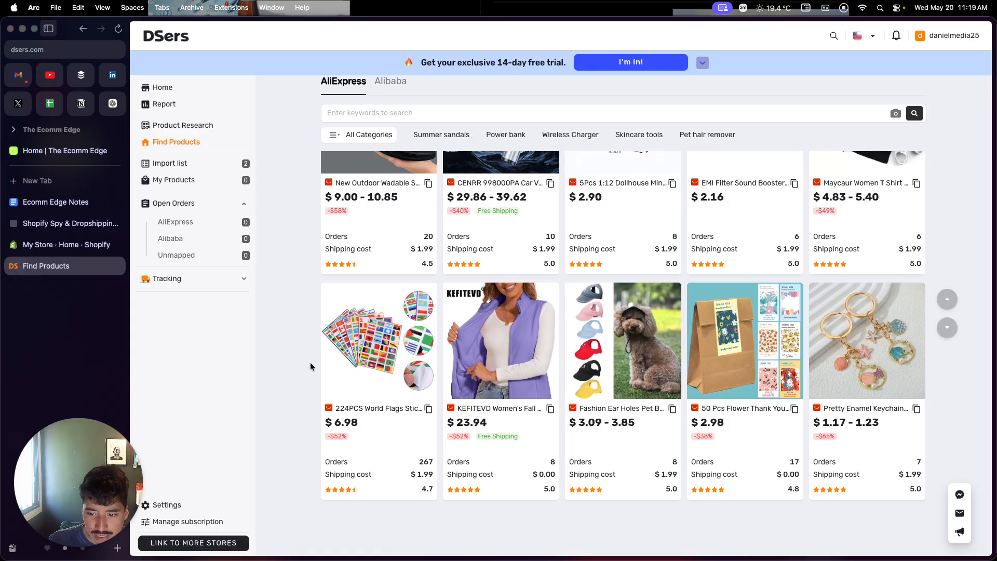
pyautogui.scroll(1, 610, 370)
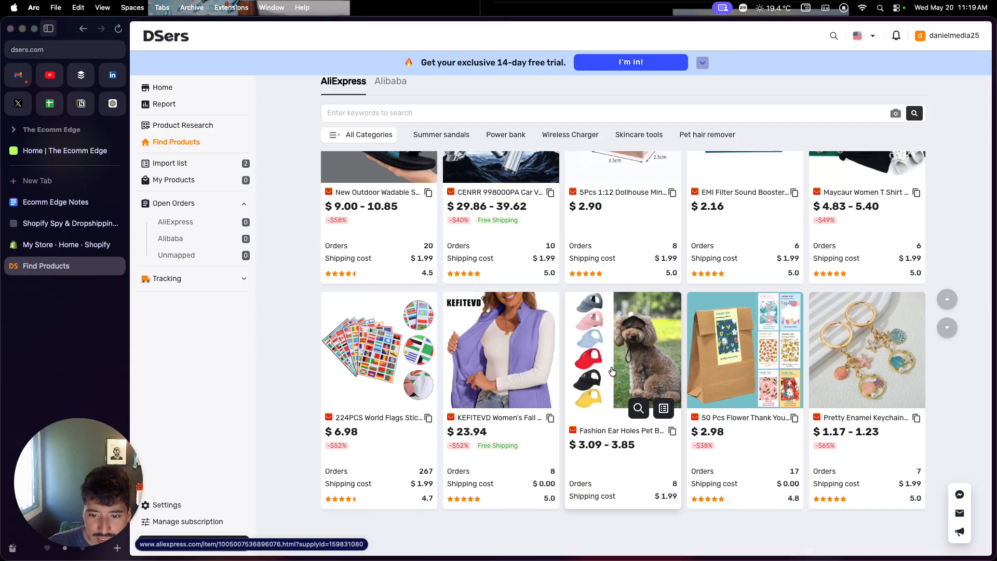
# - Open the AliExpress page of the Fashion Ear Holes pet baseball hat and dismiss the Google sign-in prompt
pyautogui.click(611, 370)
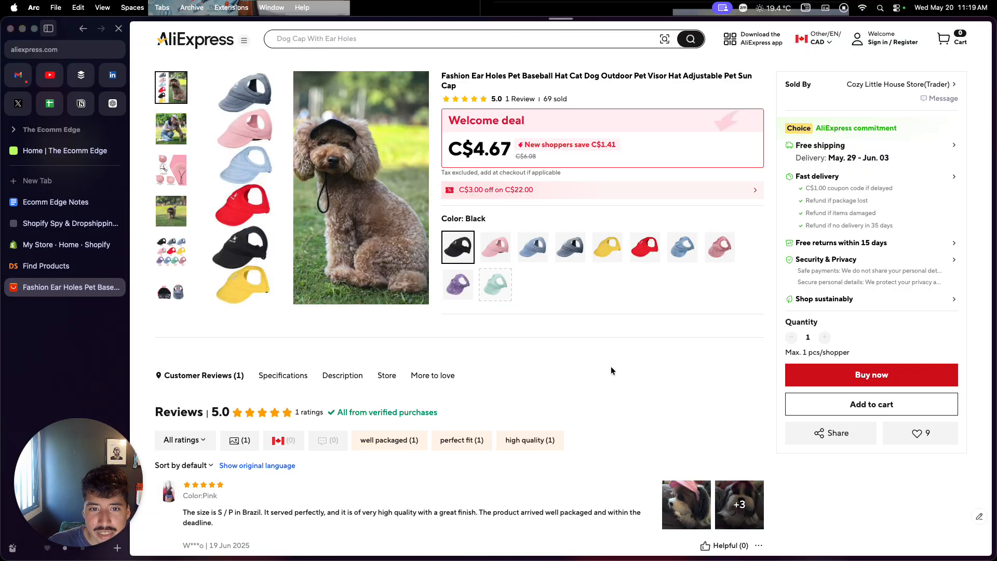
pyautogui.click(960, 49)
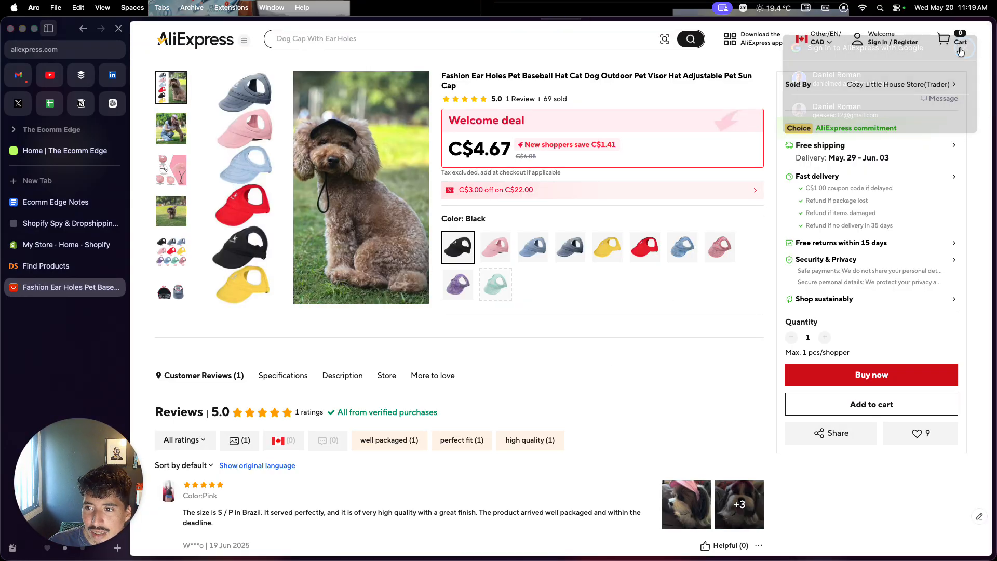
pyautogui.scroll(-1, 672, 327)
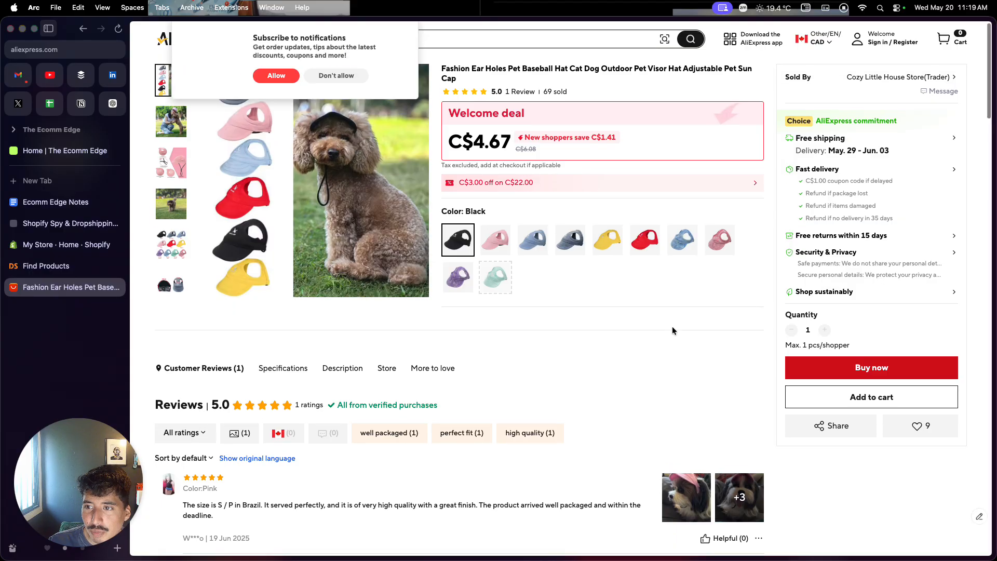
# - Return to the DSers product finder, add the Fashion Ear Holes pet baseball hat to the import list, and dismiss the Chrome extension offer
pyautogui.scroll(-2, 672, 330)
pyautogui.click(62, 266)
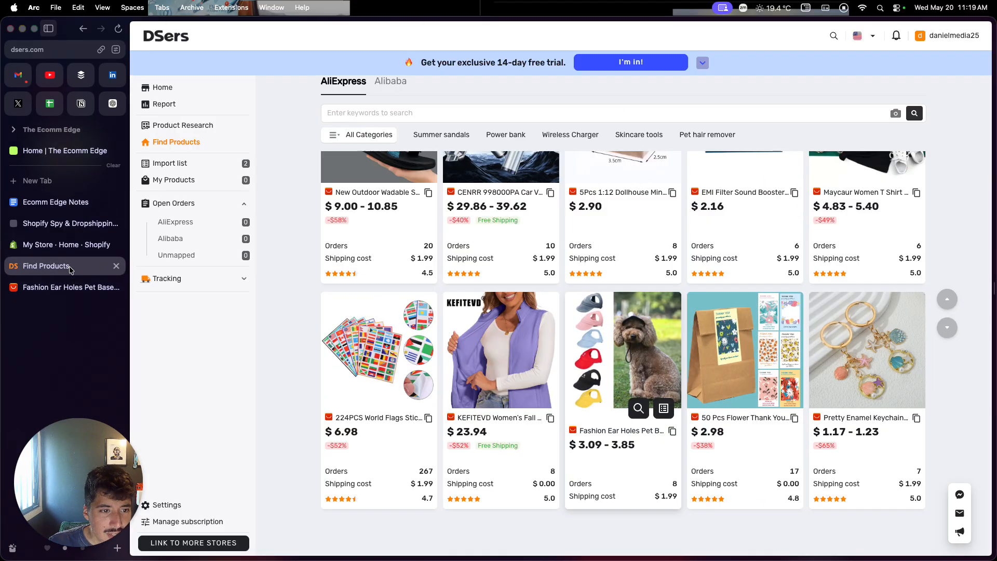
pyautogui.click(663, 410)
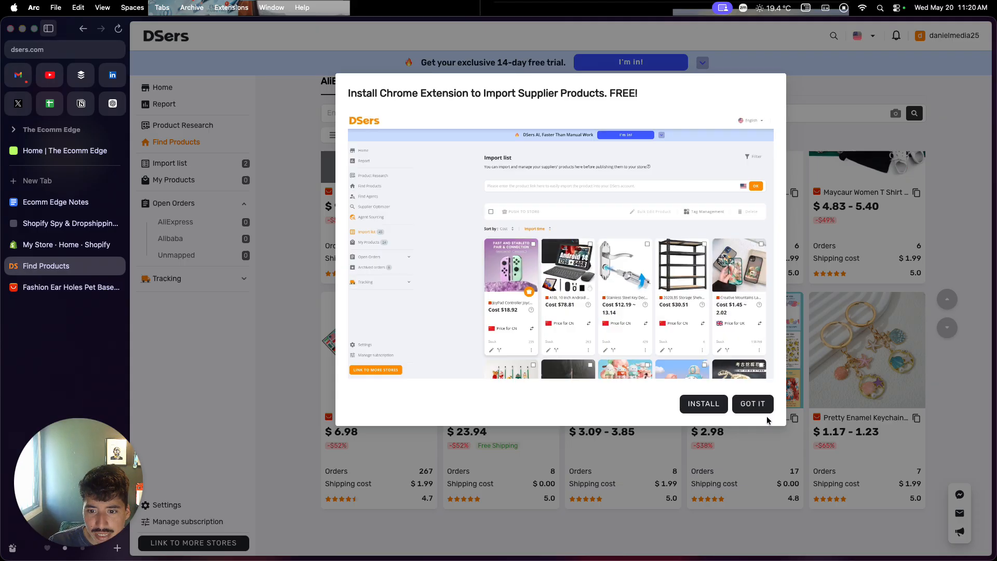
pyautogui.click(753, 403)
pyautogui.moveTo(633, 450)
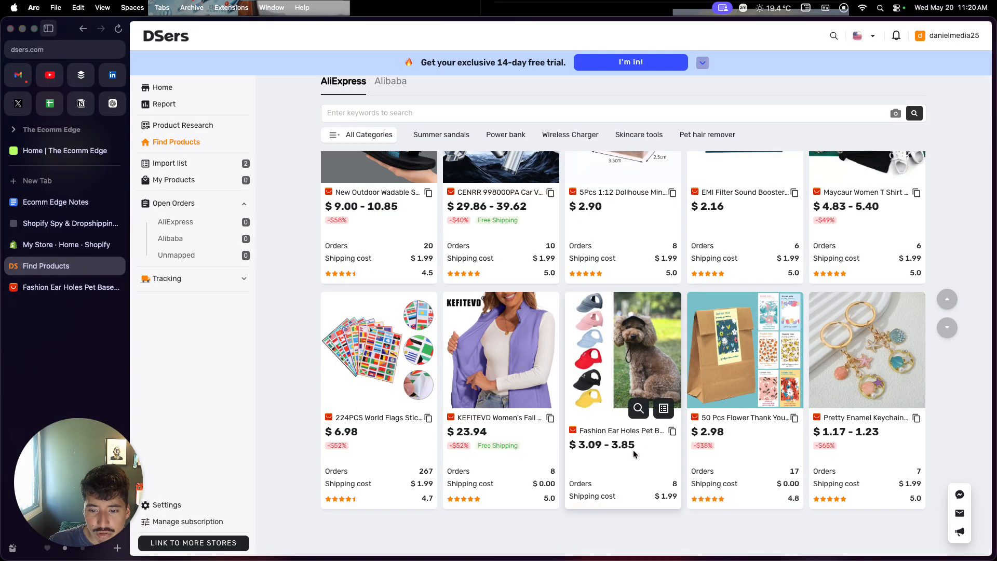
pyautogui.click(663, 410)
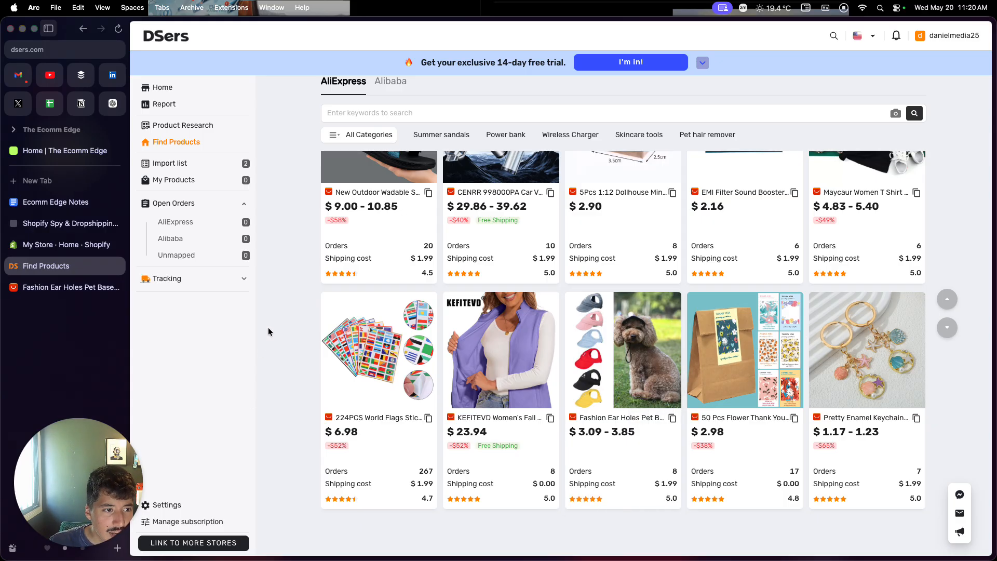
# - Select the Fashion Ear Holes pet hat in the DSers import list and start pushing it to the store
pyautogui.click(192, 167)
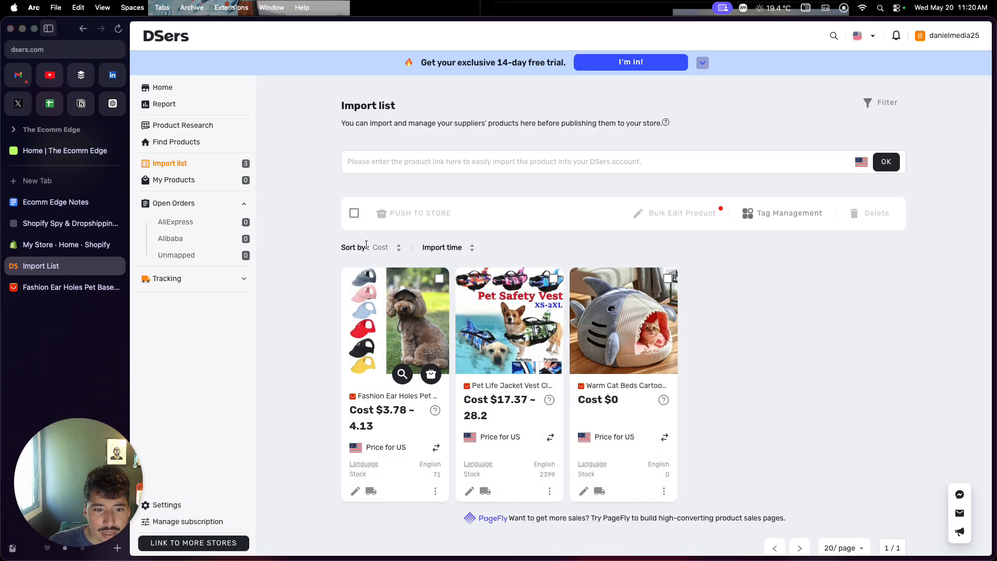
pyautogui.scroll(-2, 298, 332)
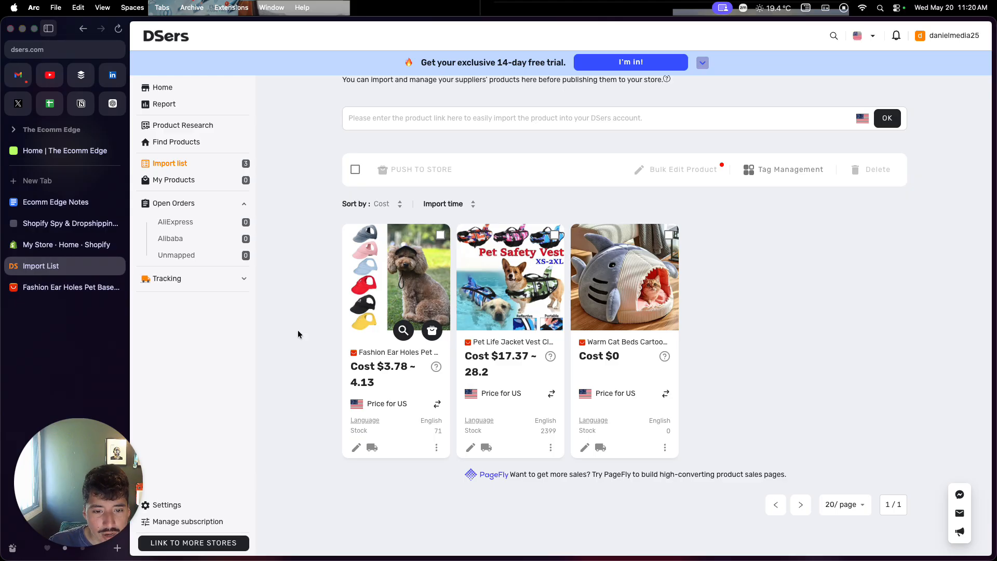
pyautogui.scroll(-1, 317, 306)
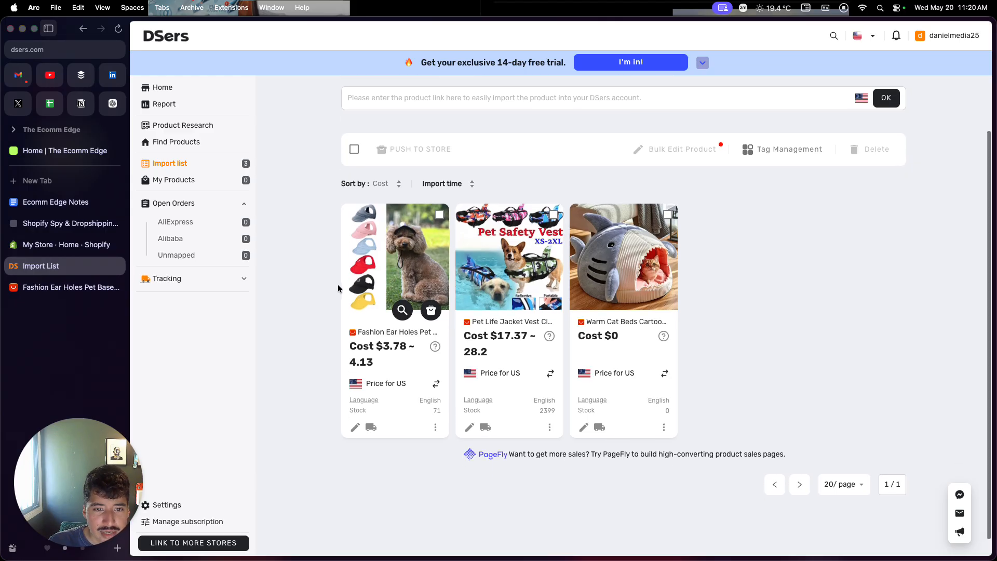
pyautogui.click(439, 215)
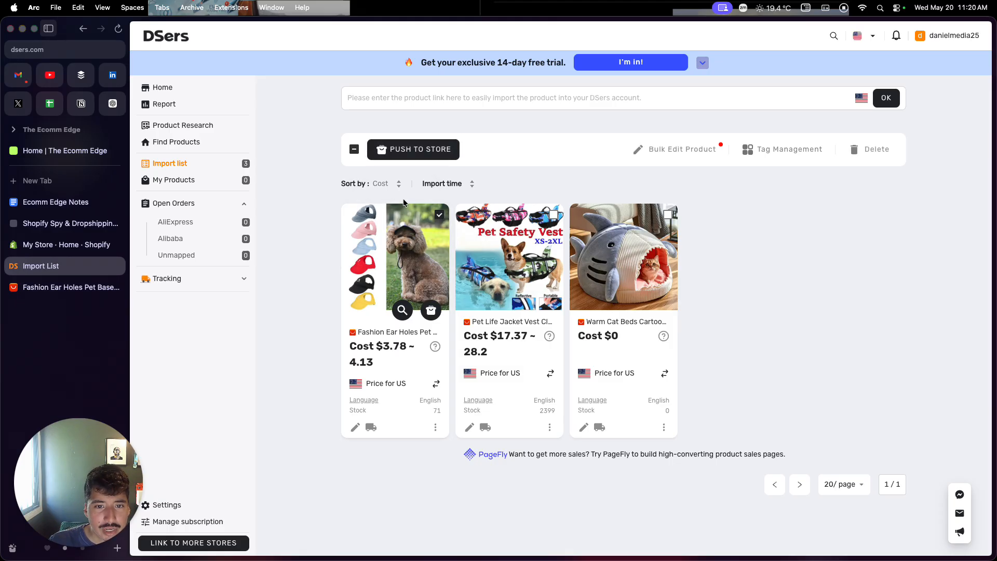
pyautogui.click(435, 151)
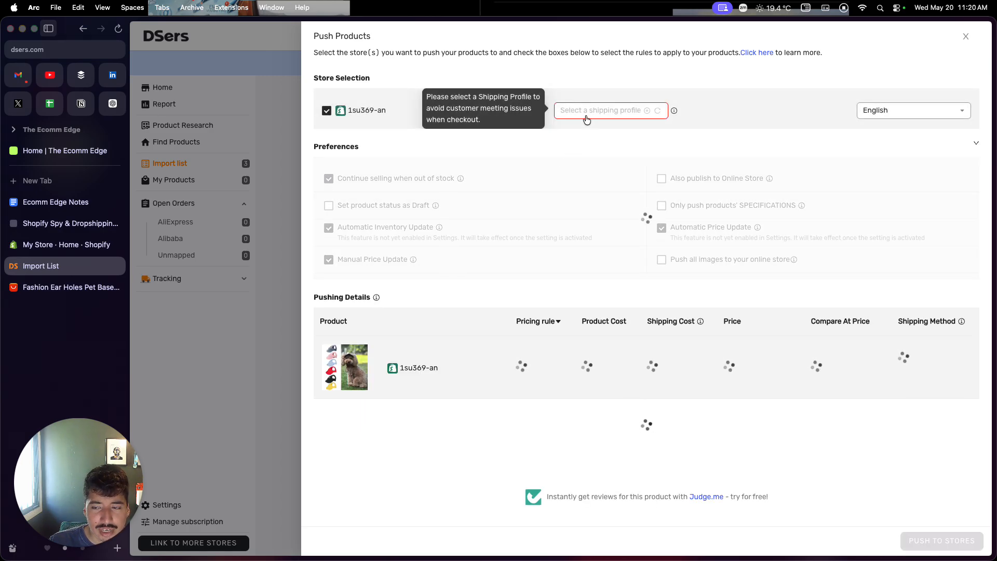
# - Assign the General profile with Fulfillment location01 as the shipping profile for the 1su369-an store
pyautogui.click(566, 119)
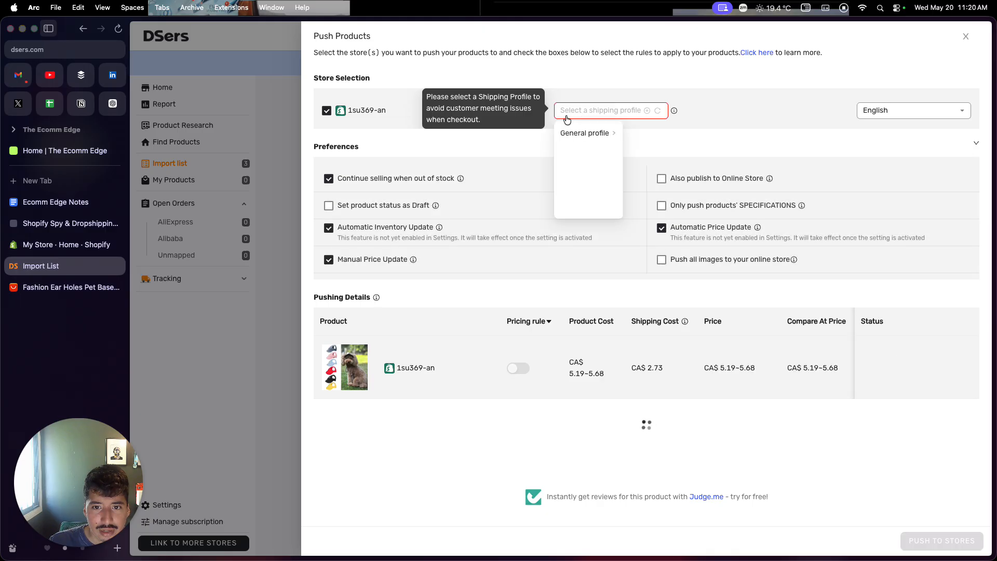
pyautogui.click(569, 135)
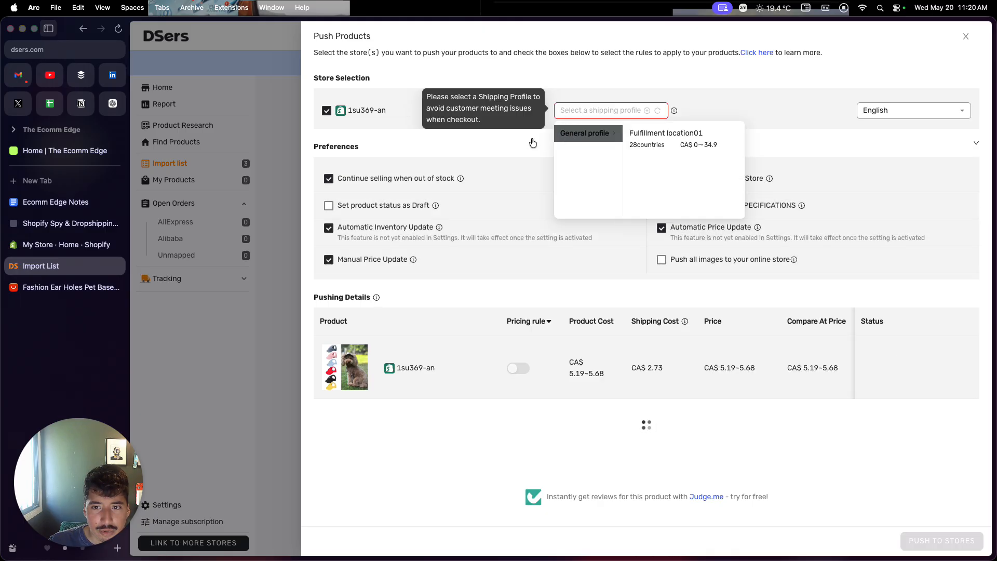
pyautogui.click(625, 144)
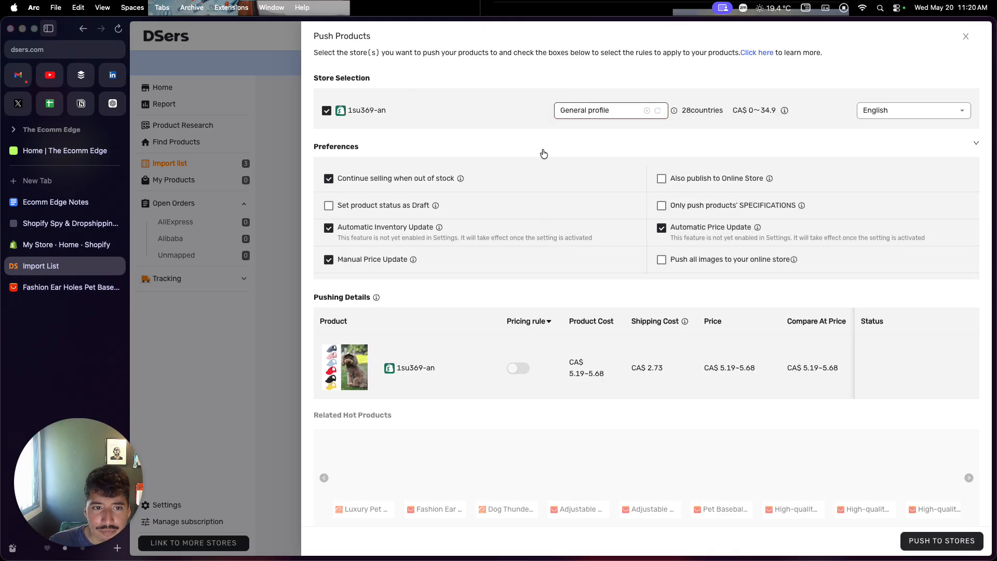
pyautogui.scroll(-2, 559, 164)
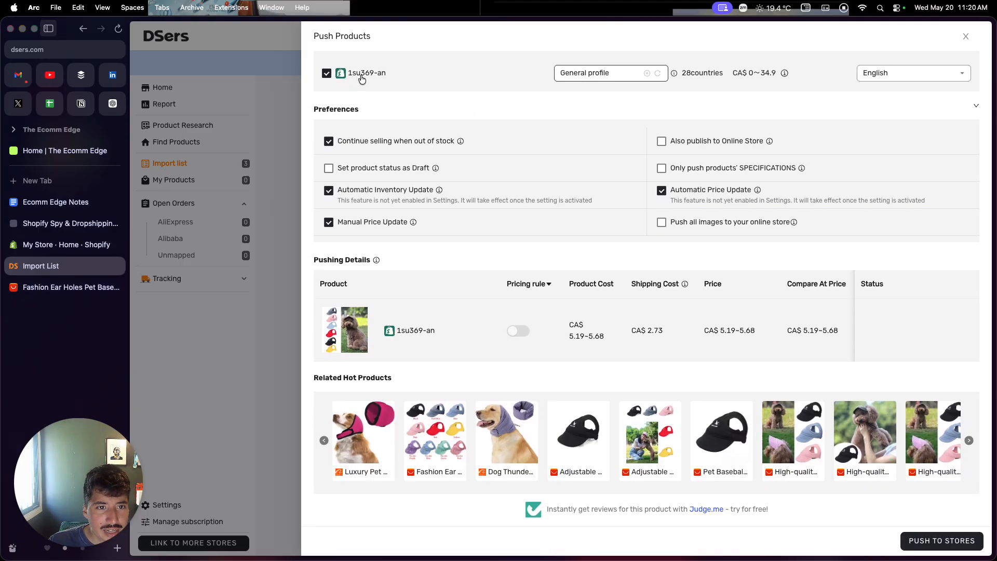
# - Check the store's myshopify.com domain in the Shopify domain settings, then return to the DSers push settings
pyautogui.click(73, 251)
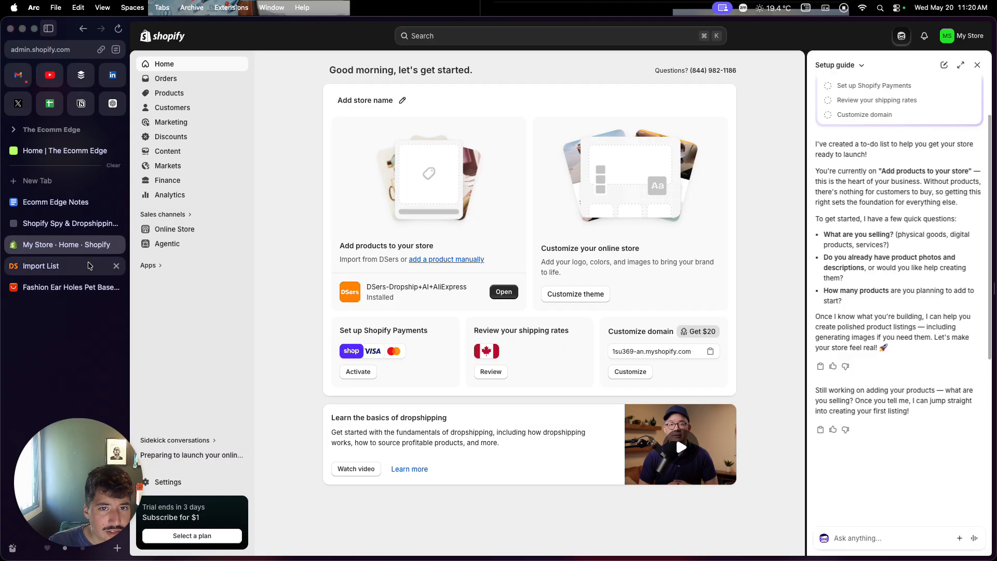
pyautogui.click(977, 65)
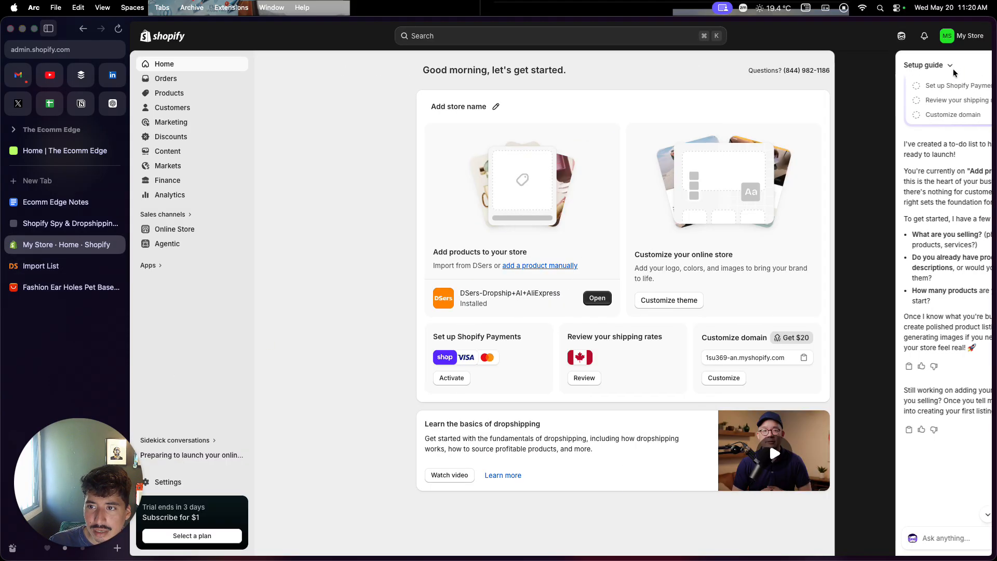
pyautogui.click(185, 481)
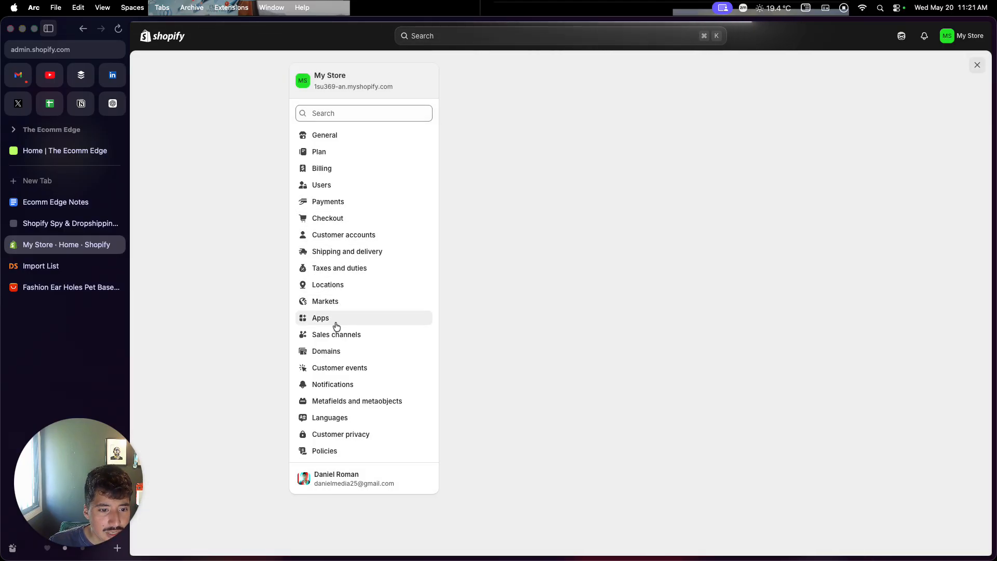
pyautogui.click(335, 351)
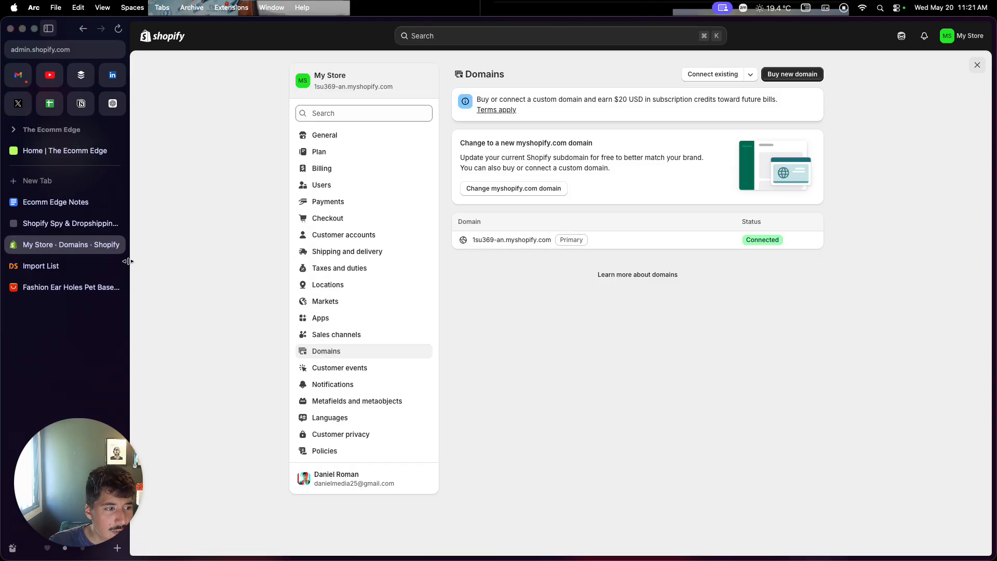
pyautogui.click(67, 271)
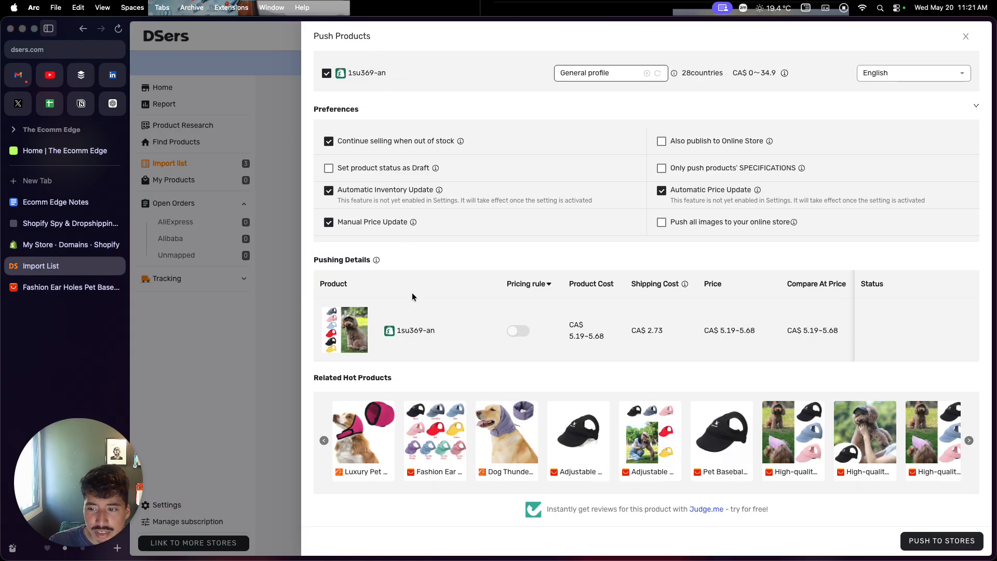
# - Review the pushing details and push the pet hat to the 1su369-an store
pyautogui.hscroll(3, 620, 346)
pyautogui.hscroll(-3, 619, 342)
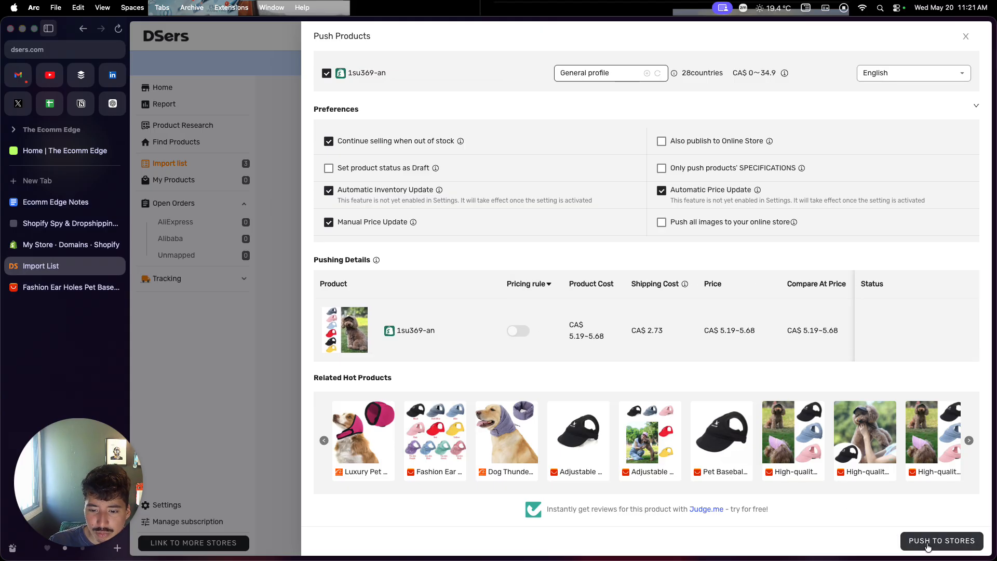
pyautogui.click(928, 543)
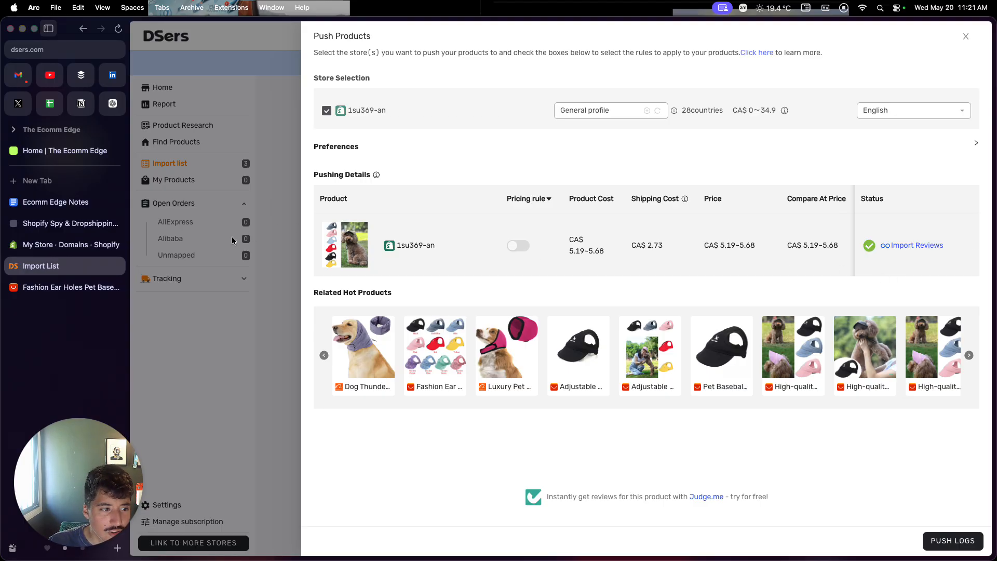
# - Leave the Shopify domain settings and open the imported Fashion Ear Holes pet hat from the store's product list
pyautogui.click(79, 245)
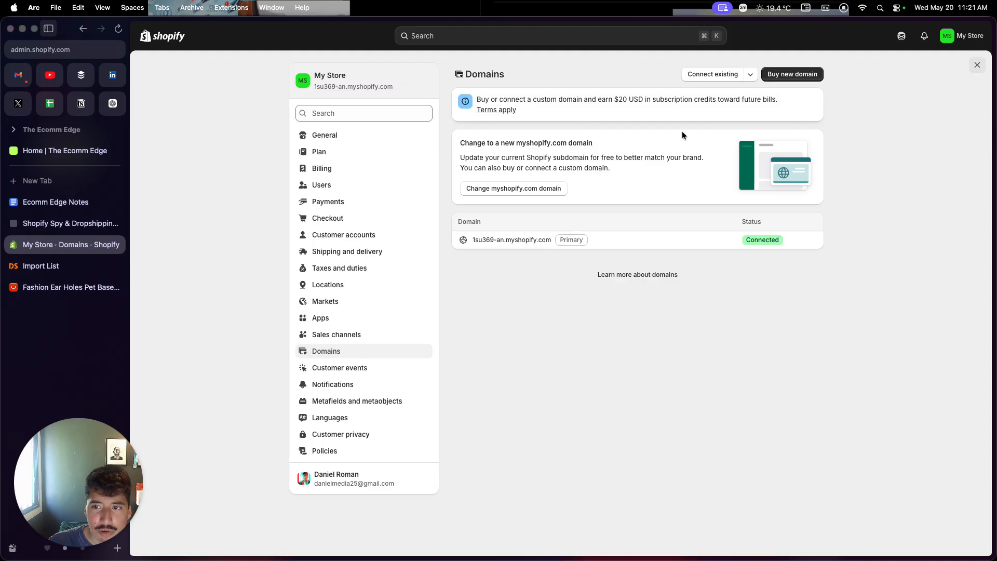
pyautogui.click(976, 65)
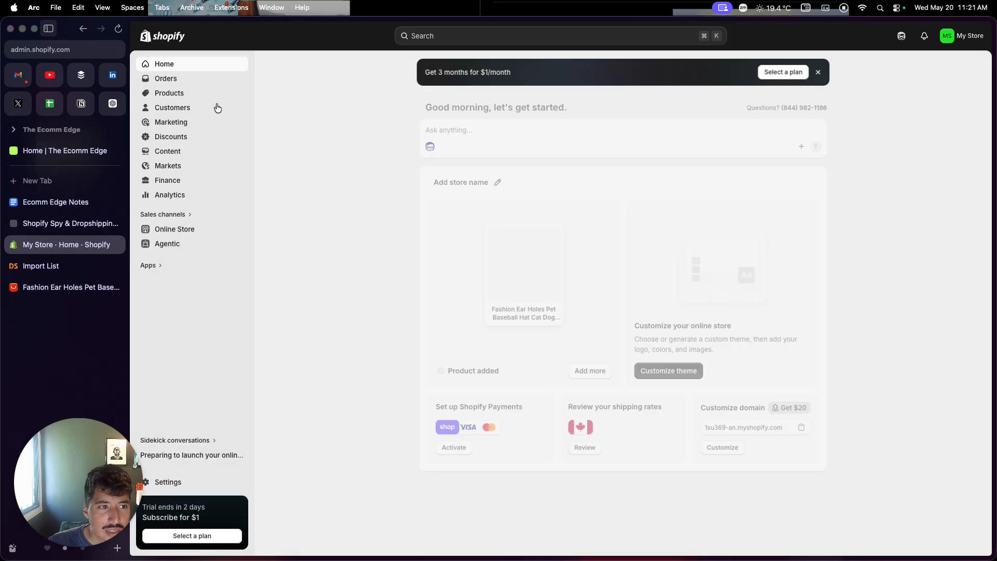
pyautogui.click(185, 97)
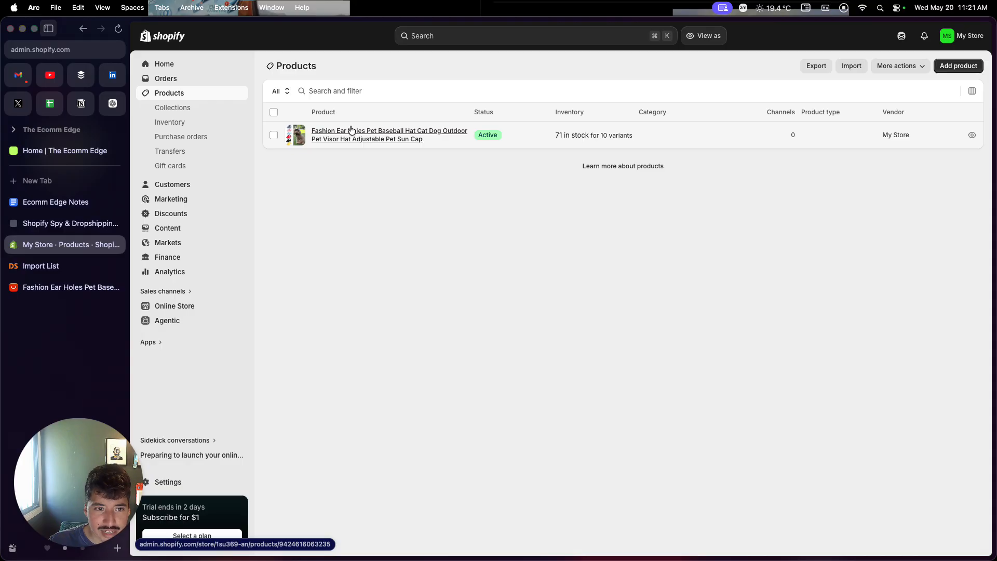
pyautogui.click(350, 132)
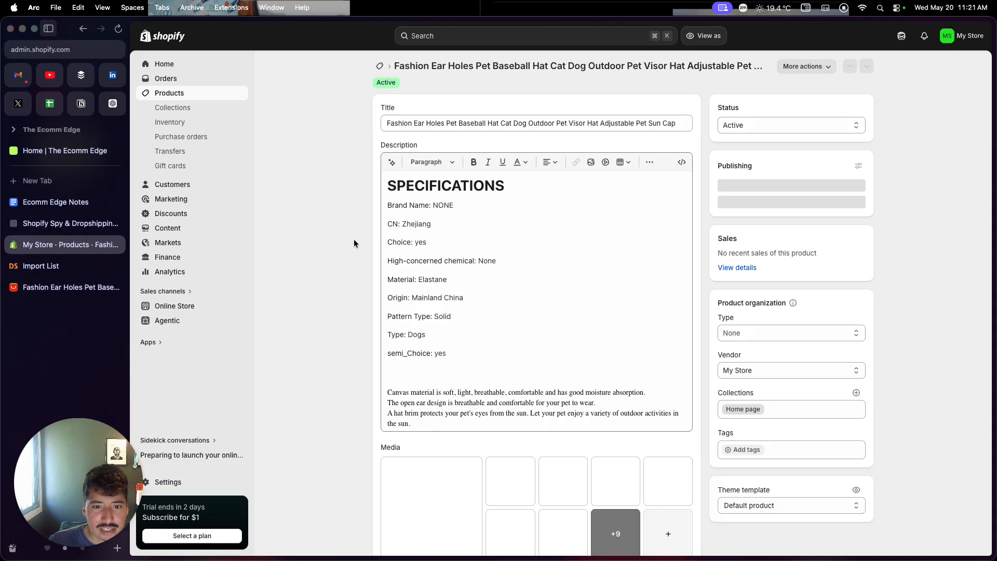
# - Review the imported pet hat's description text, description images and media on its product page
pyautogui.scroll(-10, 441, 322)
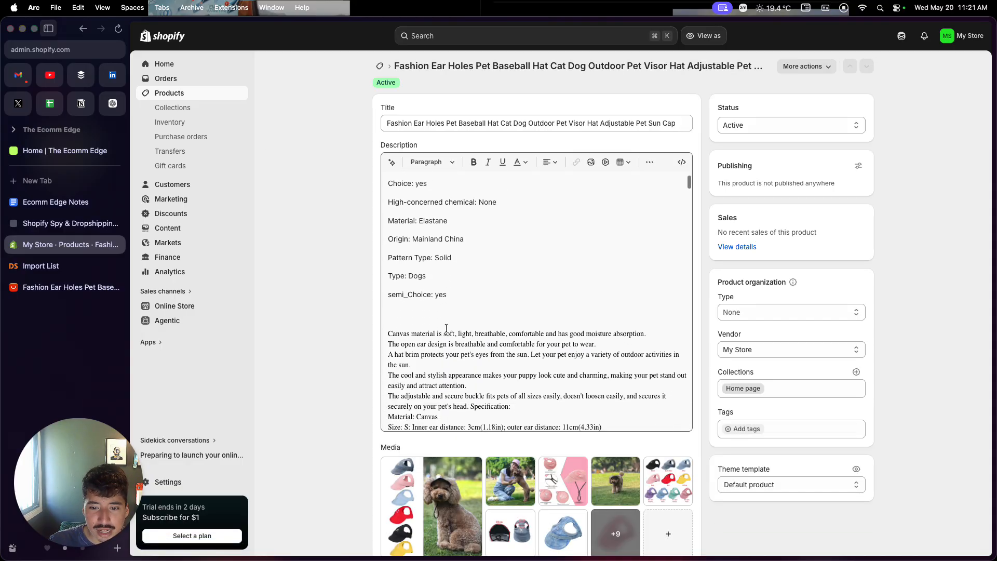
pyautogui.scroll(-15, 446, 328)
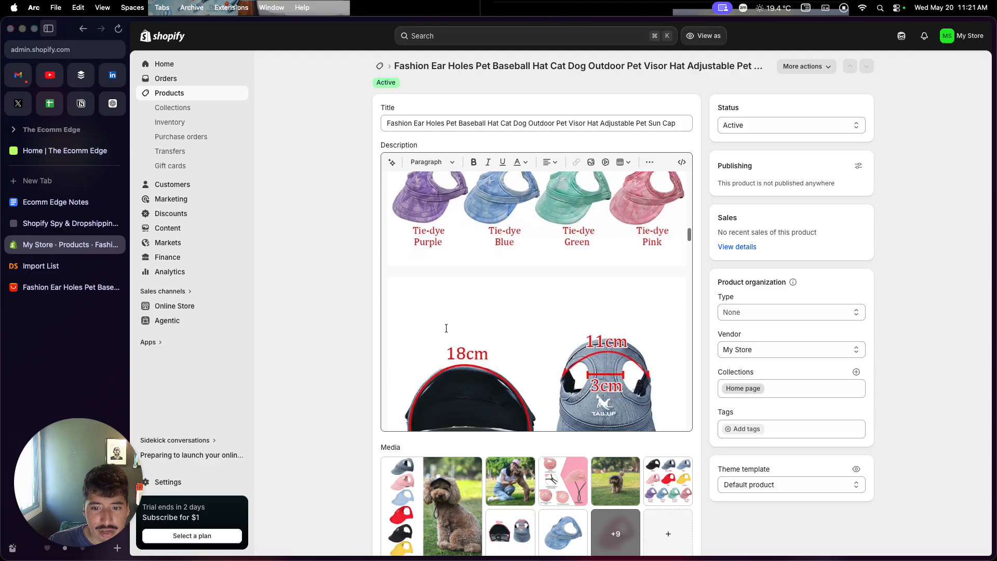
pyautogui.scroll(-15, 446, 328)
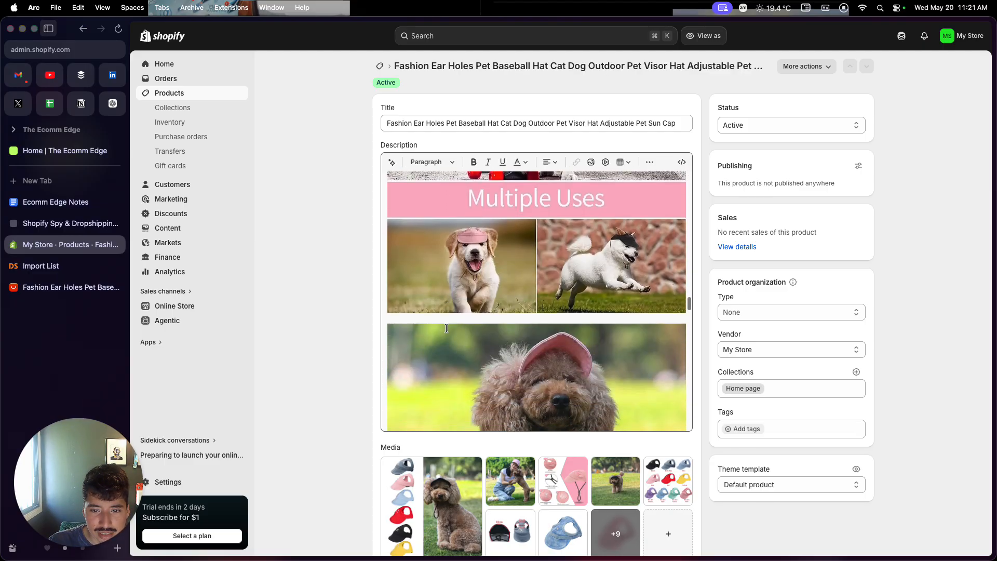
pyautogui.scroll(-8, 445, 328)
pyautogui.scroll(-5, 356, 382)
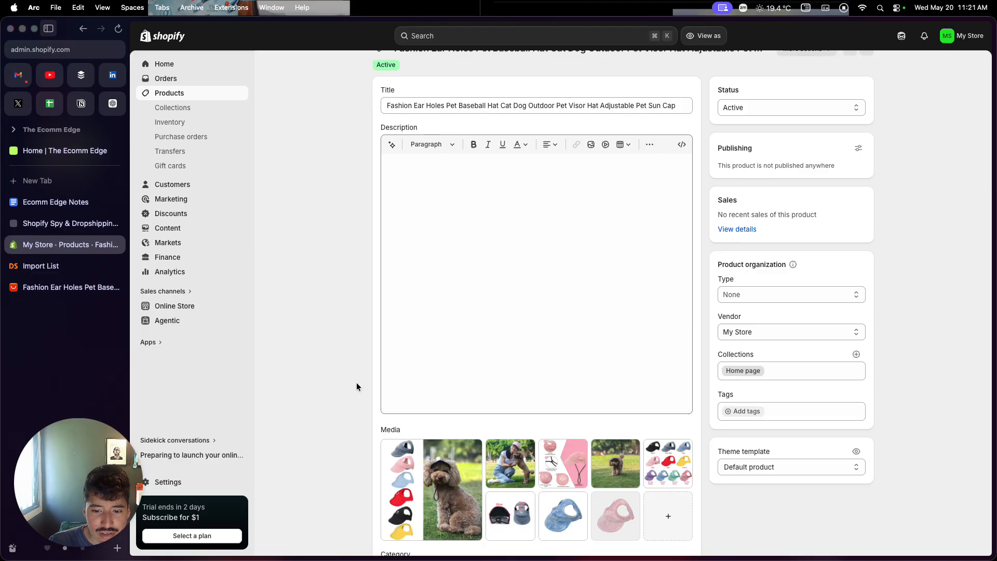
pyautogui.scroll(5, 356, 382)
pyautogui.scroll(-10, 458, 360)
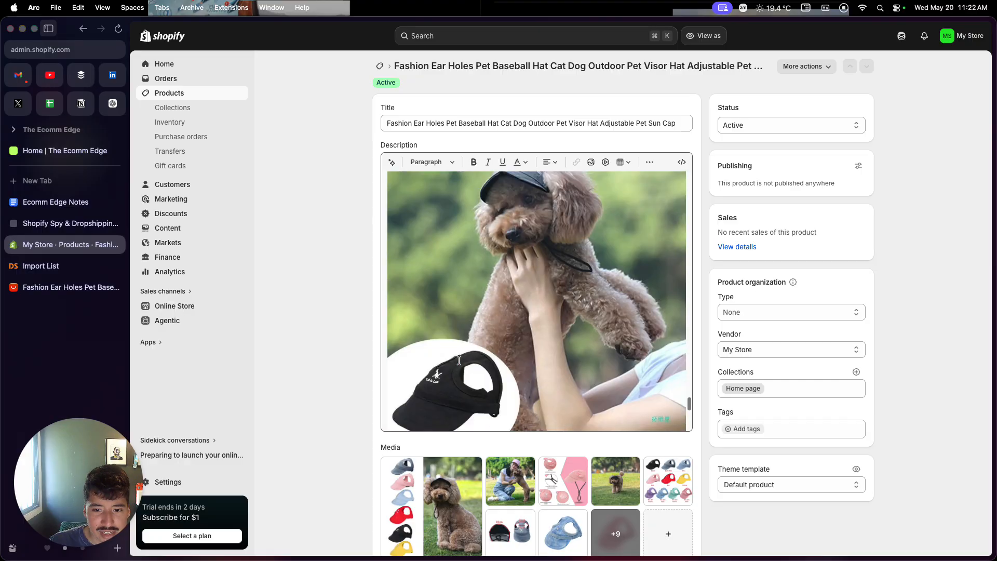
pyautogui.scroll(10, 458, 360)
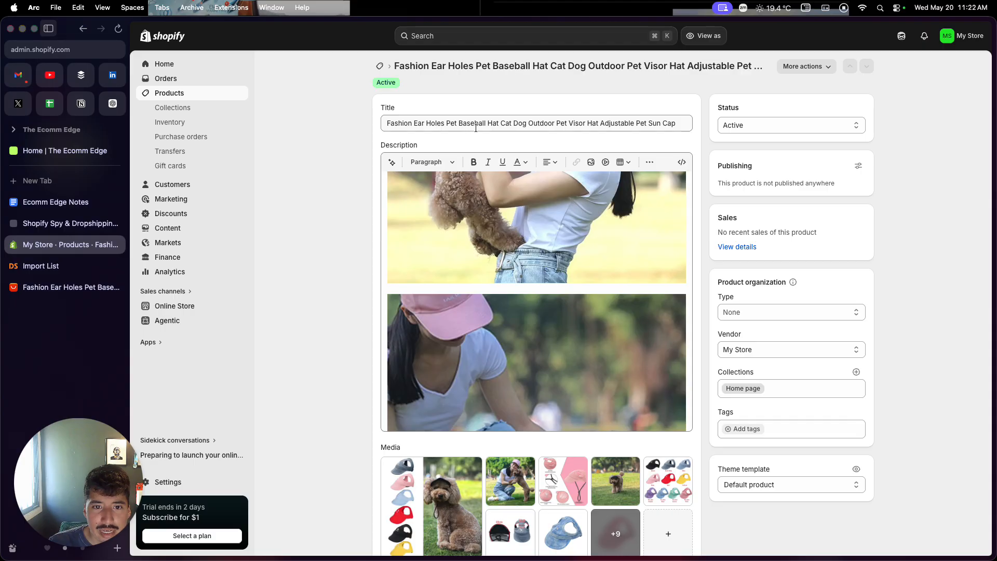
# - Remove the word "Cat" from the pet hat's product title
pyautogui.click(511, 124)
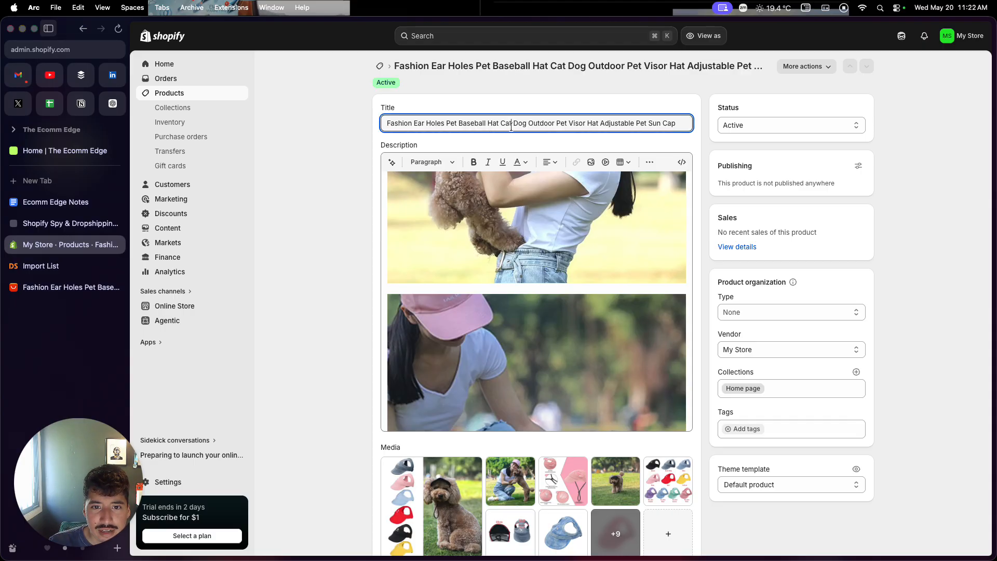
pyautogui.press('BackSpace')
pyautogui.press('BackSpace')
pyautogui.press('BackSpace')
pyautogui.press('BackSpace')
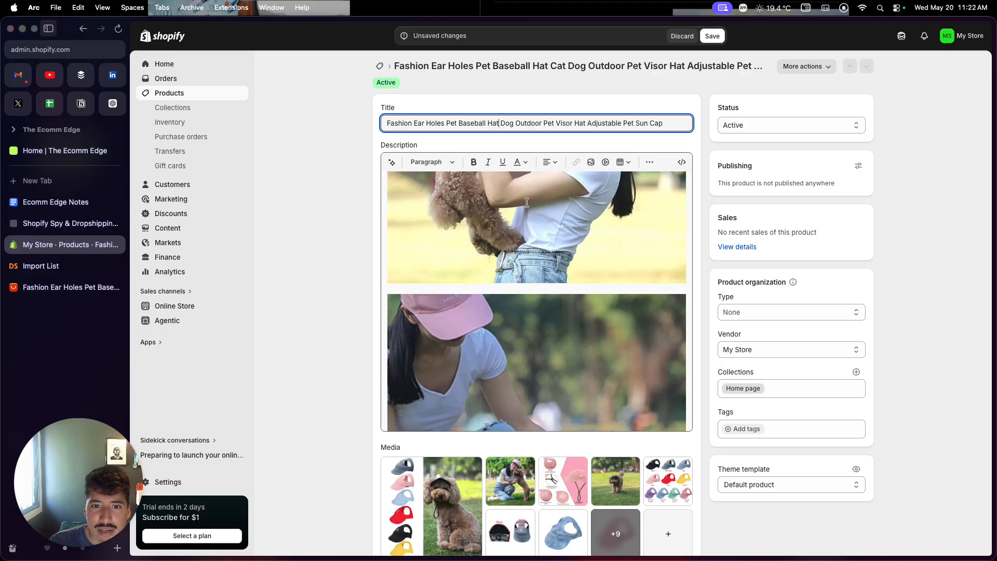
# - Look through the images embedded in the pet hat's description
pyautogui.scroll(-5, 501, 241)
pyautogui.scroll(-5, 501, 242)
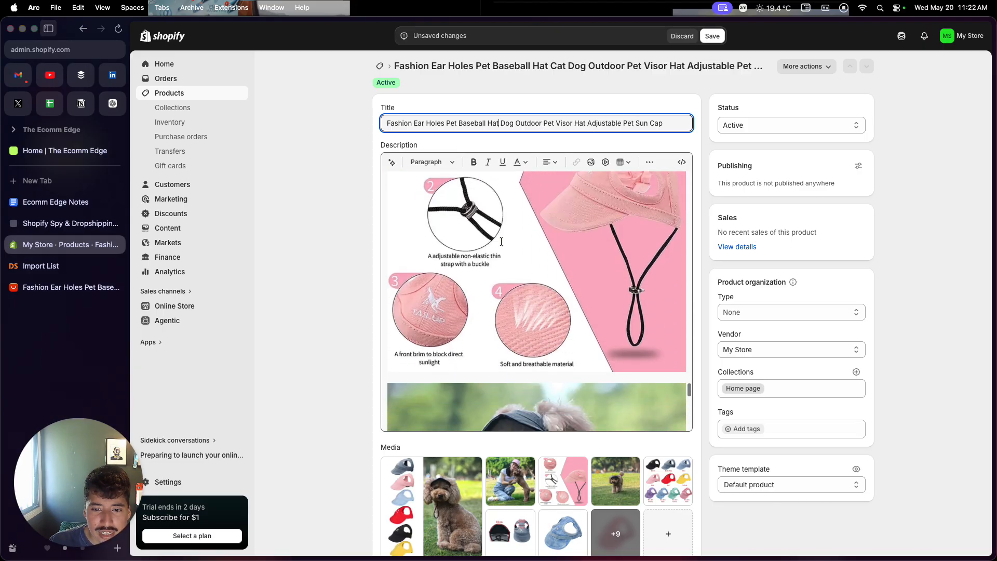
pyautogui.click(514, 304)
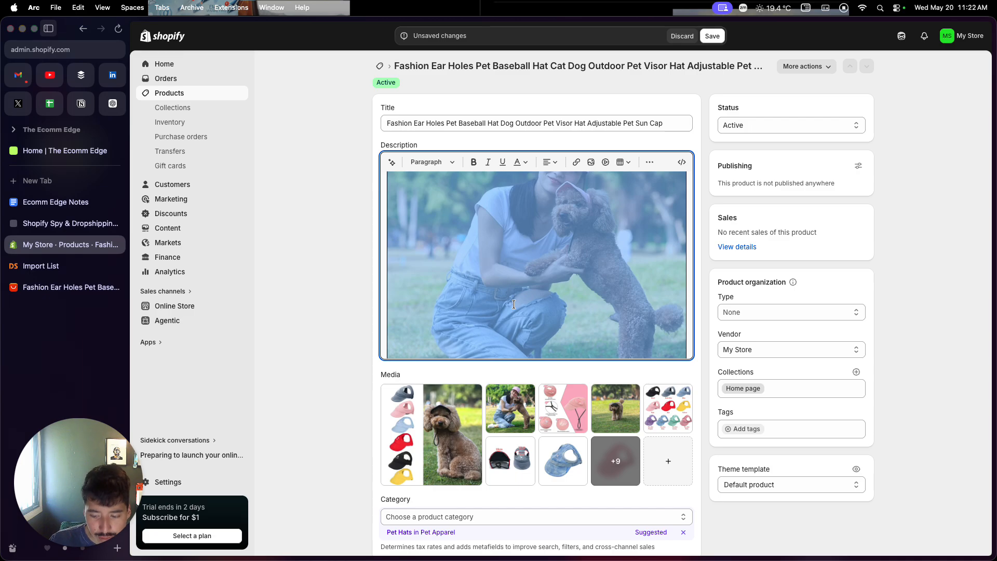
pyautogui.scroll(-5, 513, 304)
pyautogui.scroll(-5, 513, 304)
pyautogui.scroll(10, 536, 265)
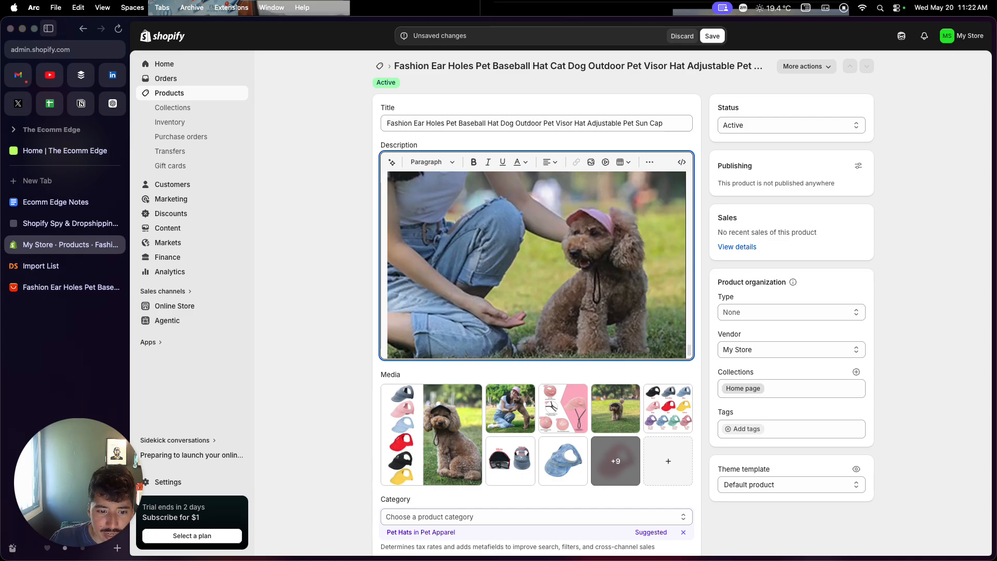
pyautogui.scroll(5, 537, 264)
pyautogui.scroll(5, 552, 304)
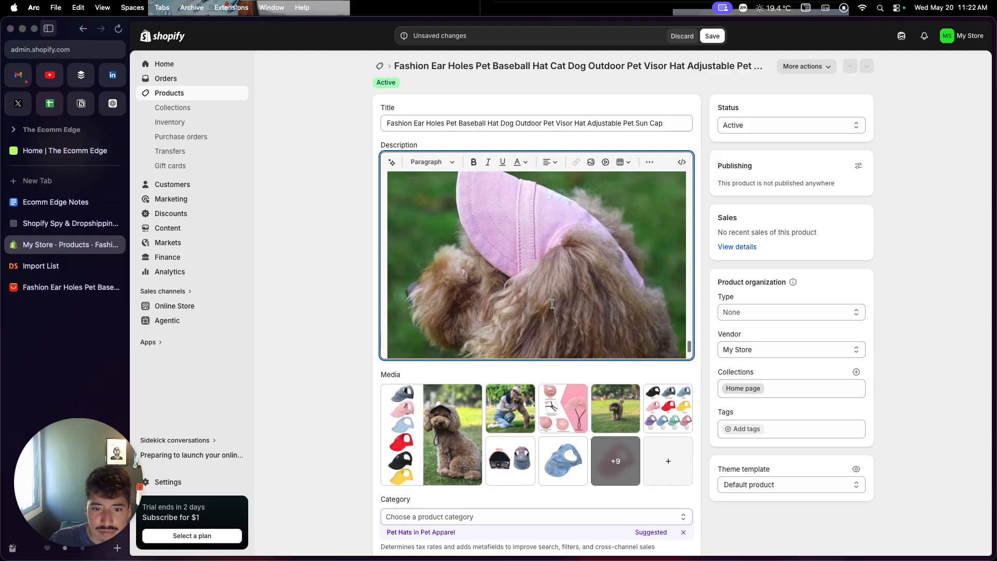
pyautogui.scroll(-20, 552, 303)
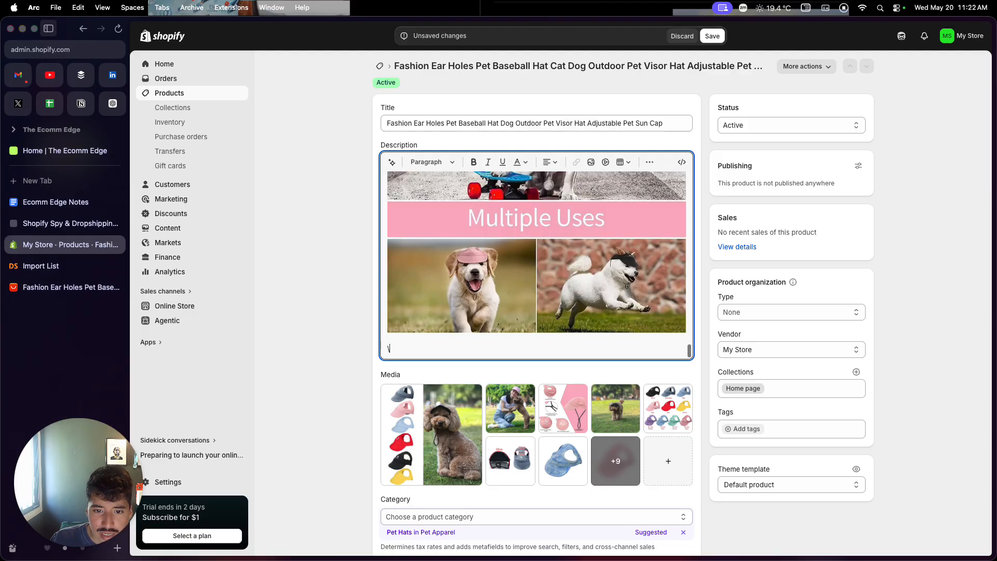
# - Delete all the embedded images from the pet hat's description, working from the end back to the text
pyautogui.scroll(1, 553, 291)
pyautogui.press('cmd+a')
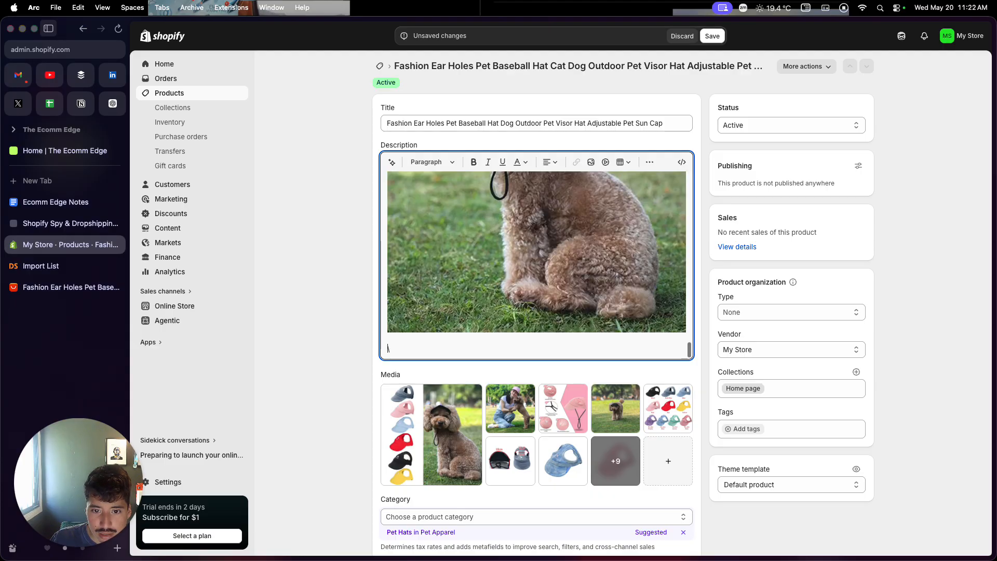
pyautogui.press('BackSpace')
pyautogui.scroll(3, 554, 291)
pyautogui.click(554, 291)
pyautogui.press('BackSpace')
pyautogui.scroll(10, 536, 265)
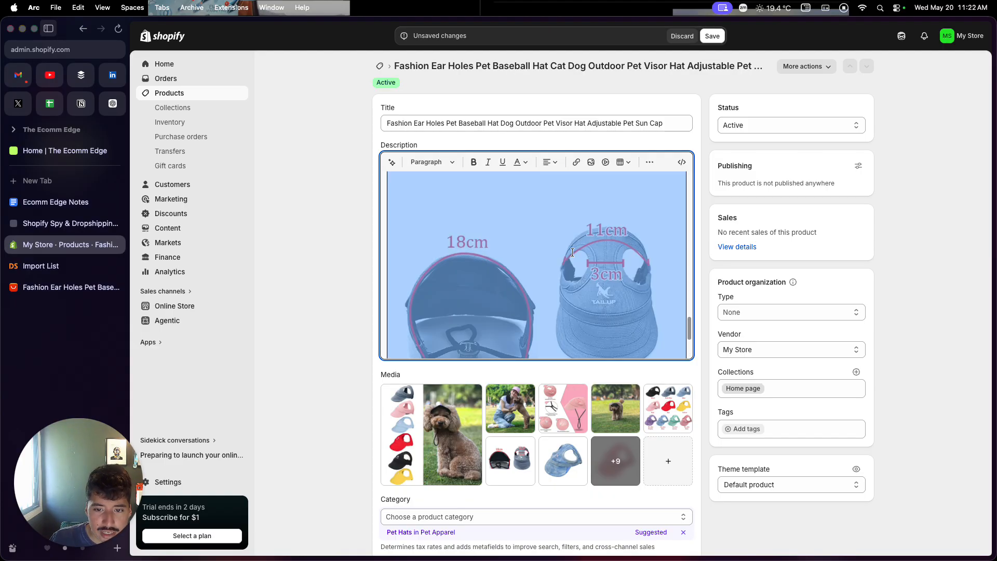
pyautogui.click(581, 235)
pyautogui.press('BackSpace')
pyautogui.scroll(3, 581, 235)
pyautogui.click(581, 234)
pyautogui.press('BackSpace')
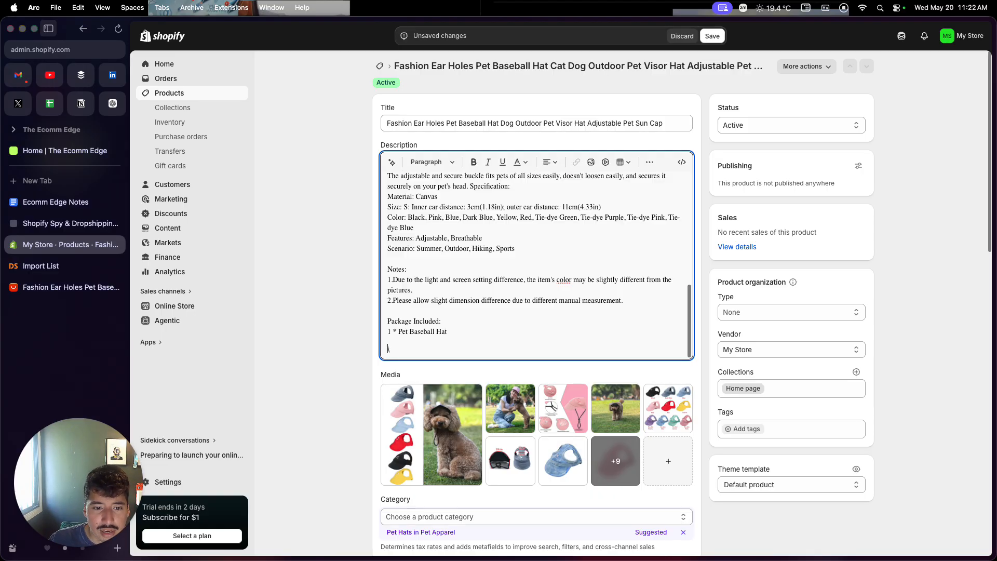
# - Review the remaining description text, the color variants with their prices, and the search engine listing
pyautogui.scroll(3, 567, 263)
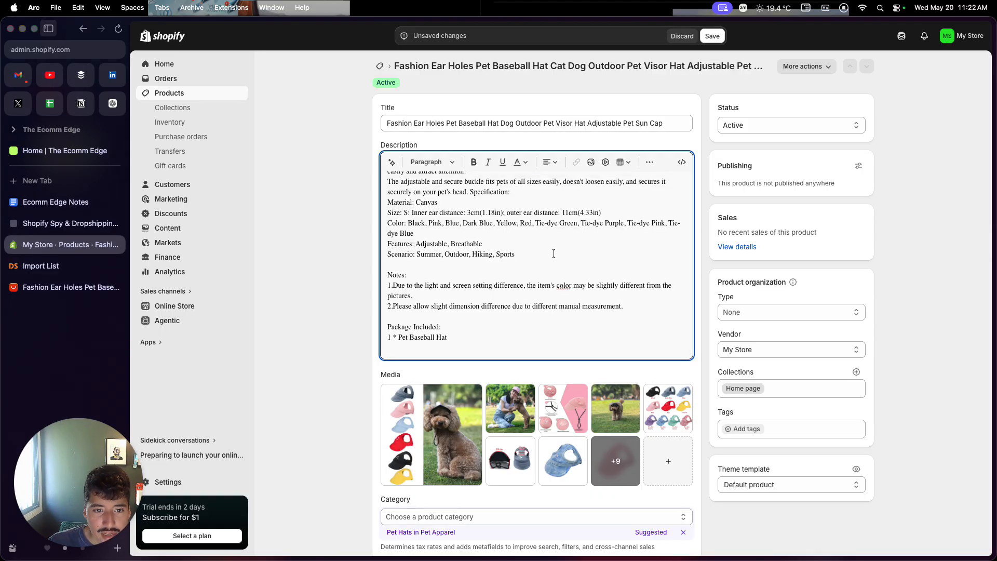
pyautogui.scroll(10, 553, 253)
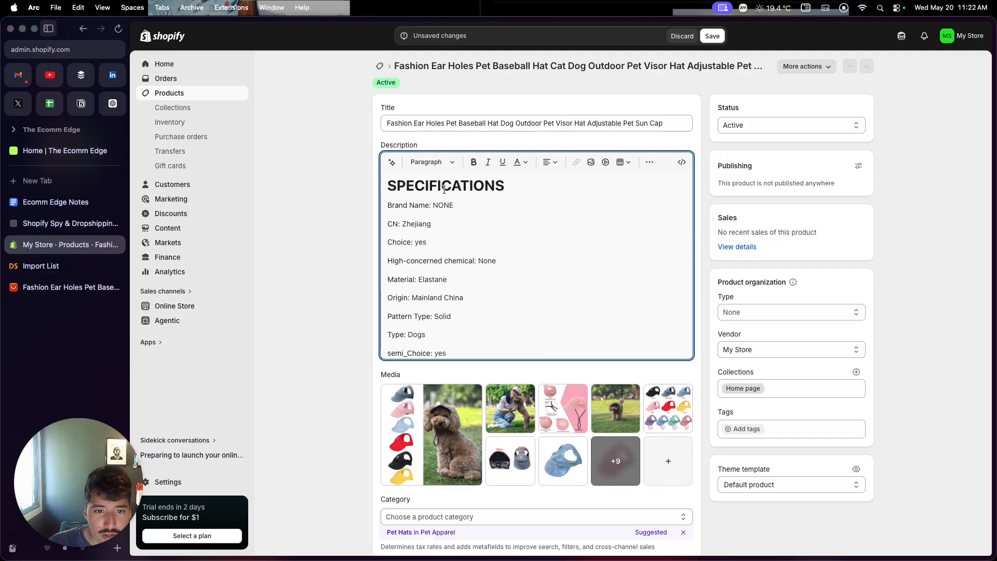
pyautogui.scroll(-2, 451, 231)
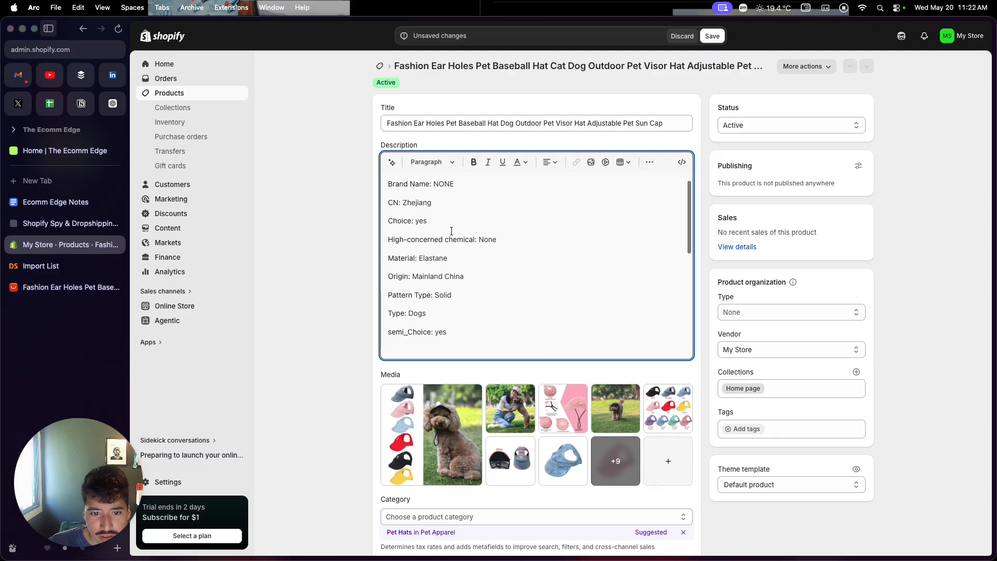
pyautogui.scroll(1, 451, 231)
pyautogui.scroll(1, 452, 231)
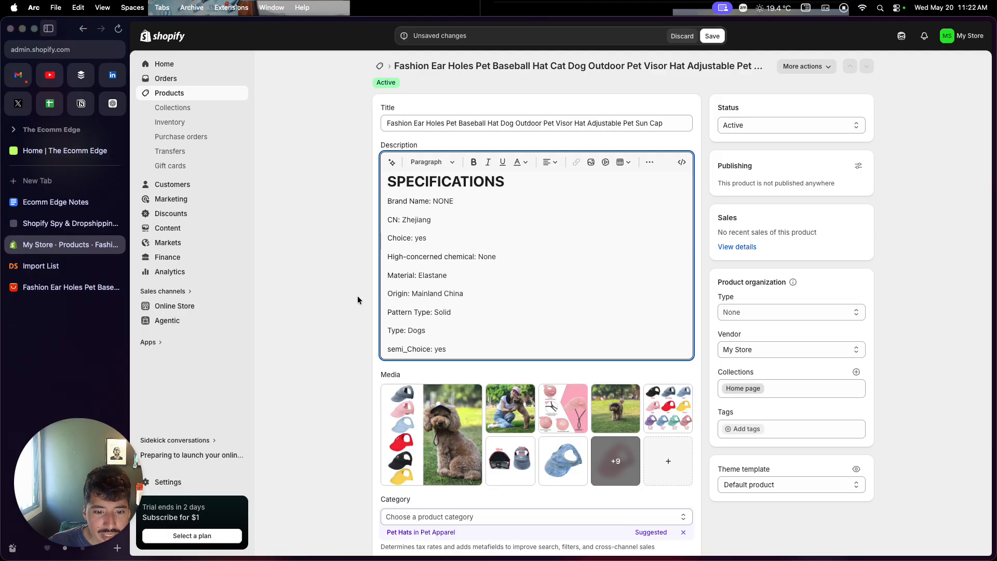
pyautogui.scroll(-15, 357, 300)
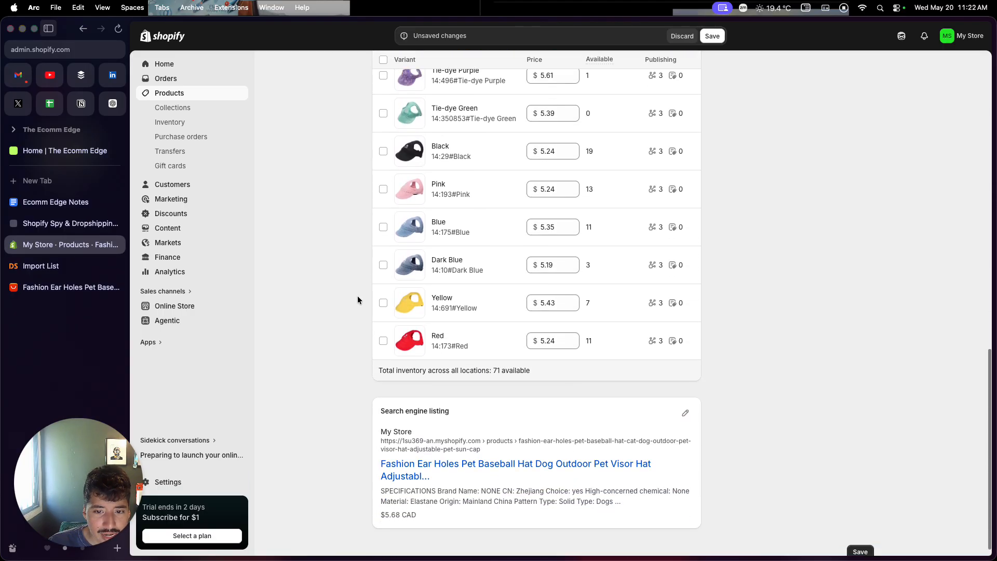
pyautogui.scroll(6, 357, 300)
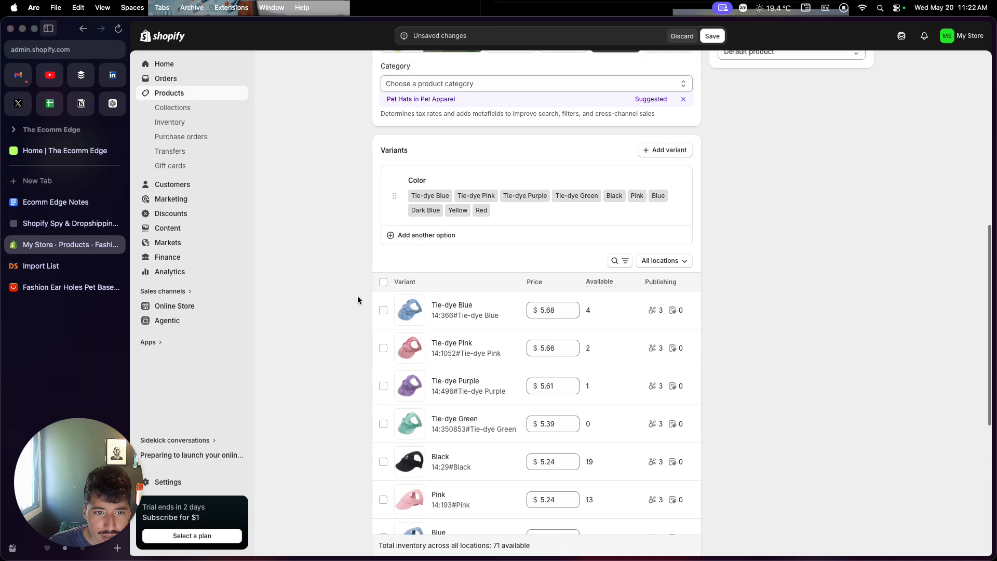
pyautogui.scroll(1, 357, 299)
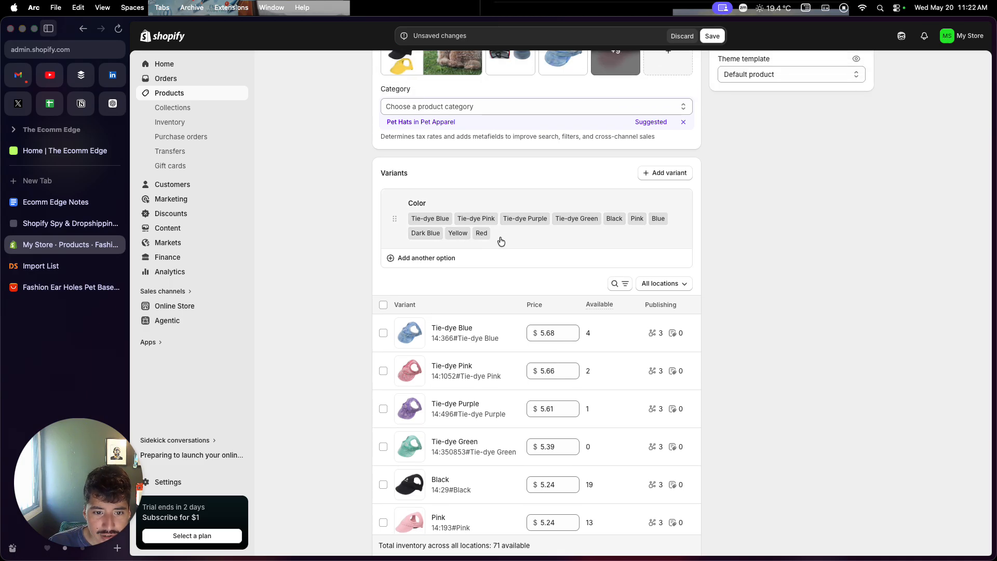
pyautogui.scroll(10, 425, 267)
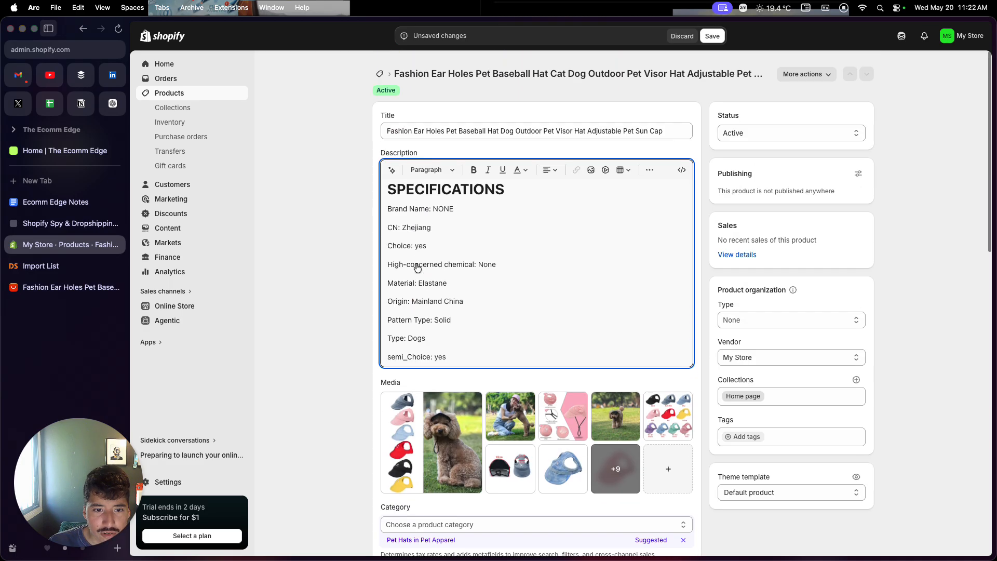
pyautogui.scroll(-2, 425, 298)
pyautogui.scroll(3, 431, 250)
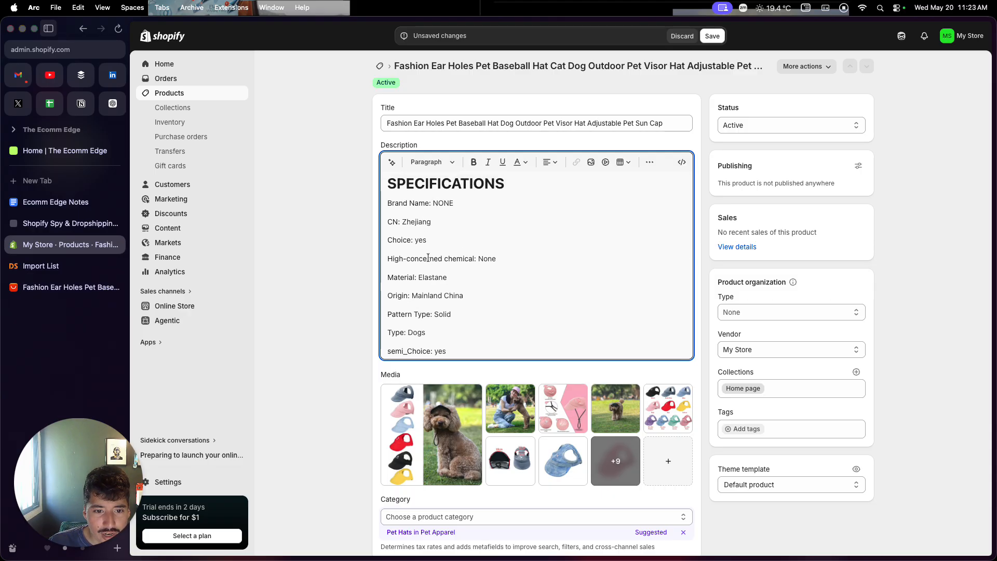
# - Delete the SPECIFICATIONS heading, its attribute lines and the blank lines so the description starts with the canvas material sentence
pyautogui.scroll(-3, 446, 288)
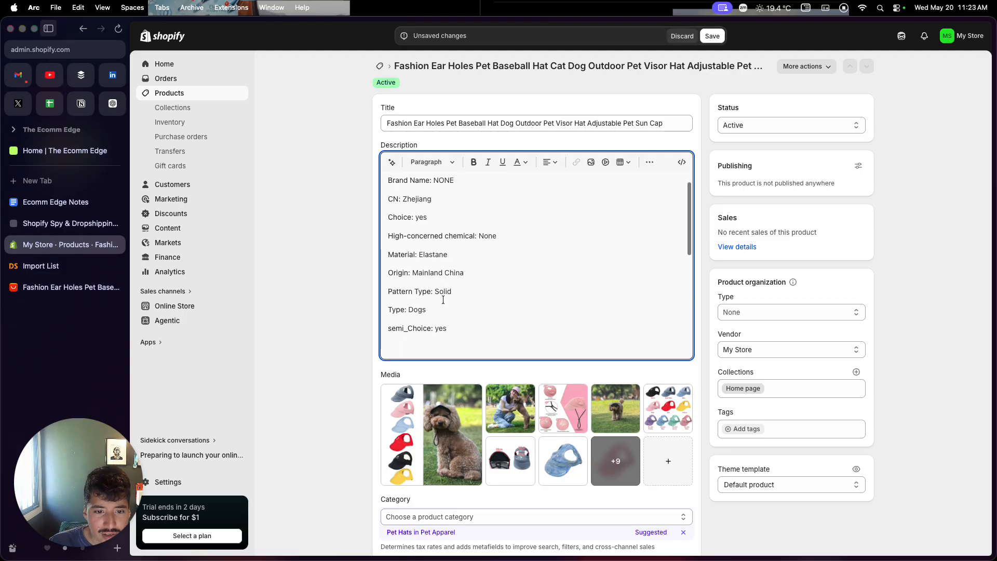
pyautogui.moveTo(452, 300); pyautogui.dragTo(441, 179)
pyautogui.press('super+v')
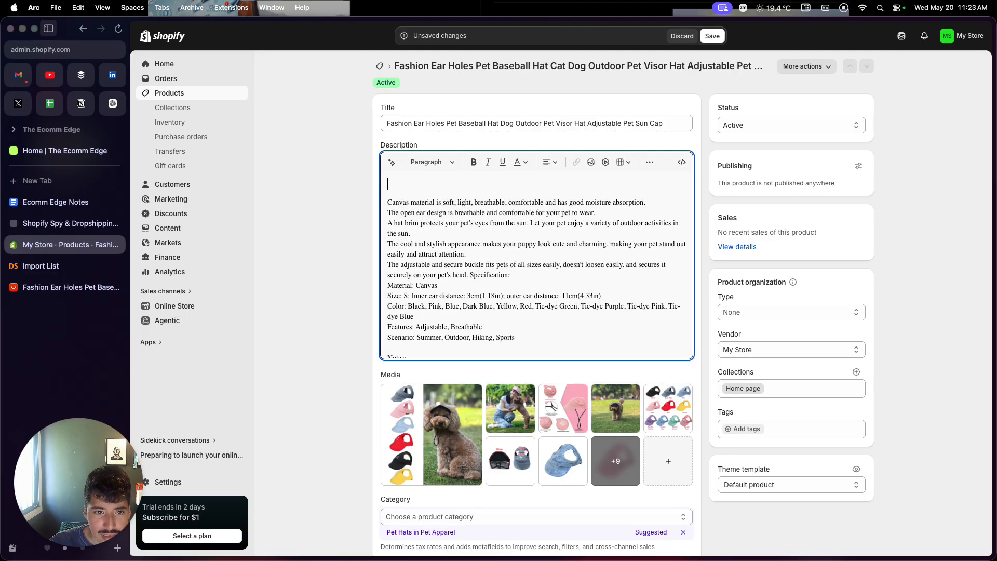
pyautogui.press('BackSpace')
pyautogui.press('BackSpace')
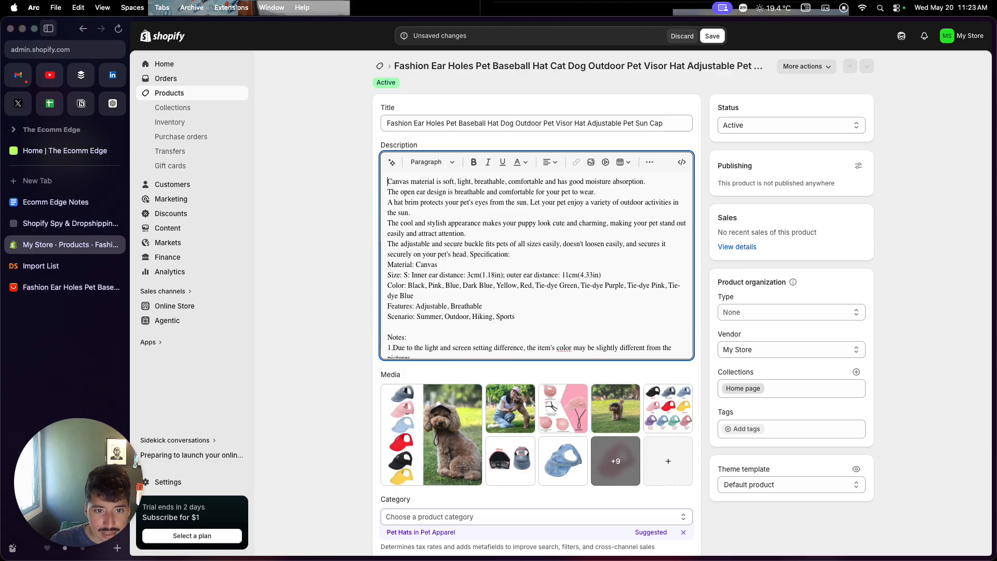
# - Replace "pet" with "dog" in the open ear design sentence and "pet's" with "dogs" in the hat brim sentence
pyautogui.tripleClick(461, 192)
pyautogui.click(446, 192)
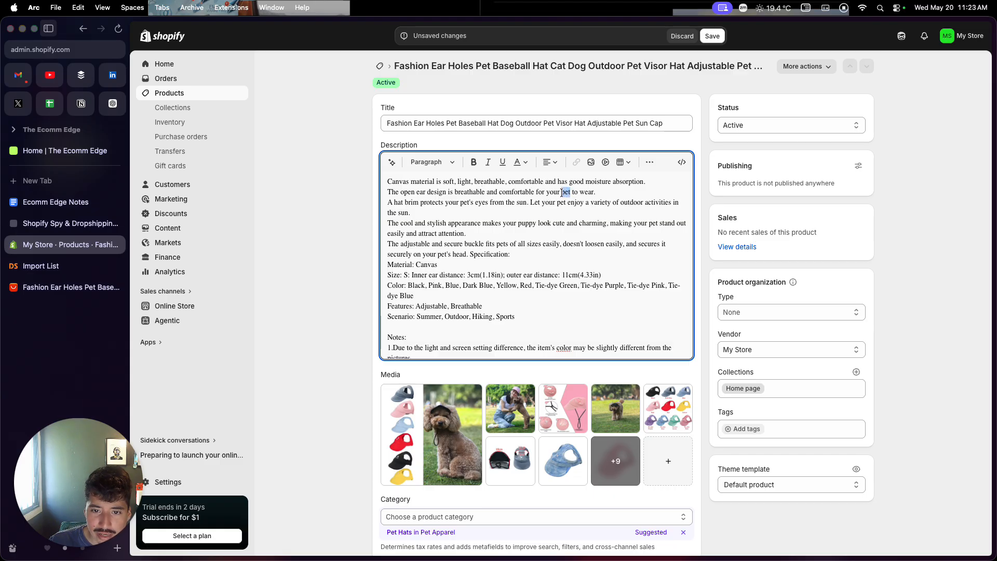
pyautogui.write('dog')
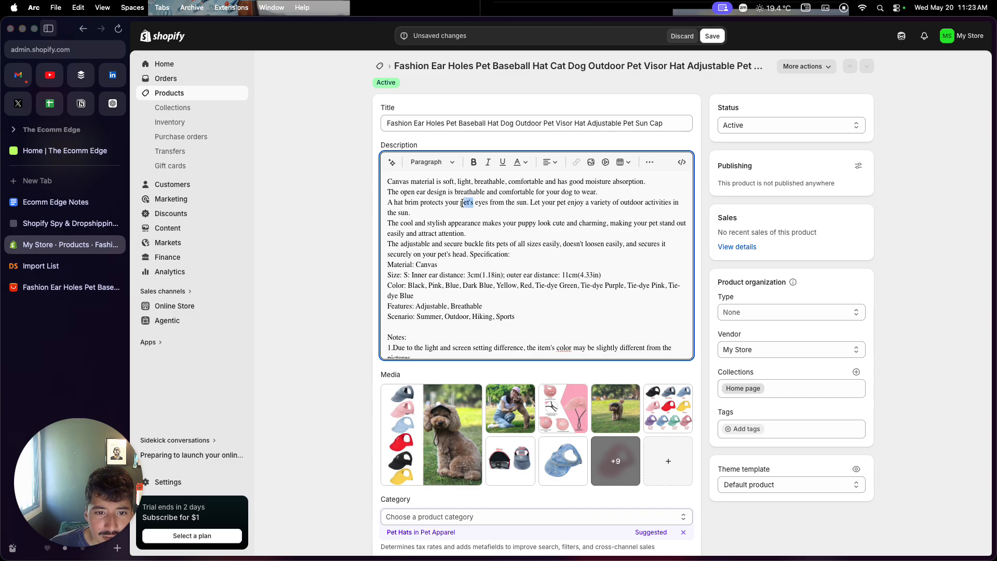
pyautogui.write('dogs')
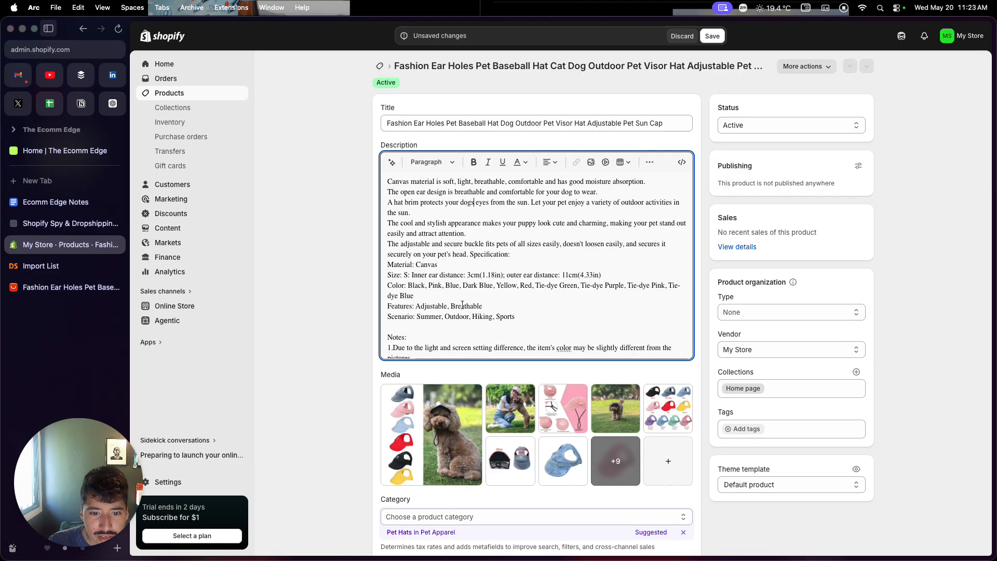
# - Delete the description text from "Specification:" through the Scenario line and insert a blank line above "Notes:"
pyautogui.scroll(-3, 462, 305)
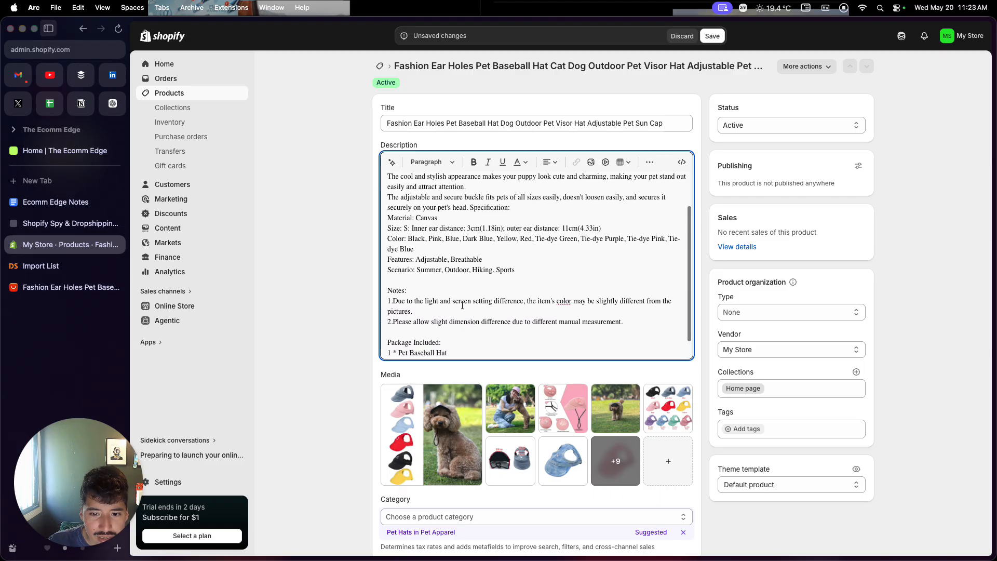
pyautogui.scroll(-1, 462, 306)
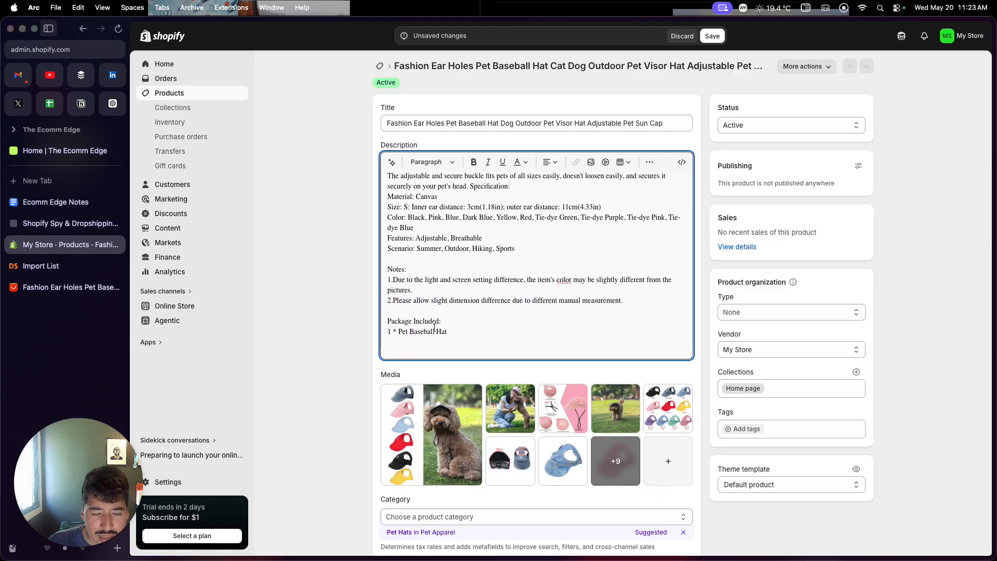
pyautogui.scroll(-1, 424, 351)
pyautogui.scroll(4, 420, 253)
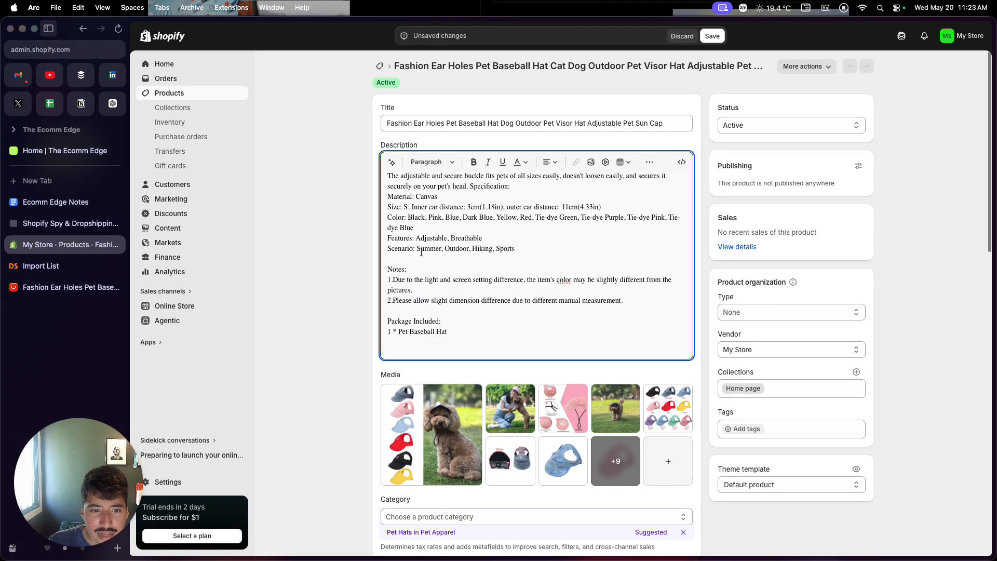
pyautogui.scroll(1, 420, 253)
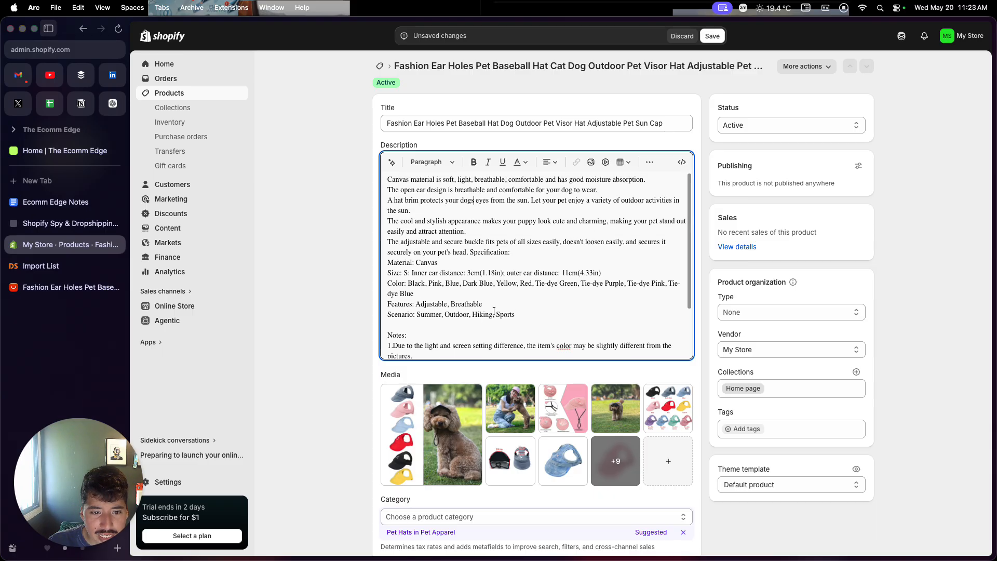
pyautogui.moveTo(516, 315); pyautogui.dragTo(469, 253)
pyautogui.press('BackSpace')
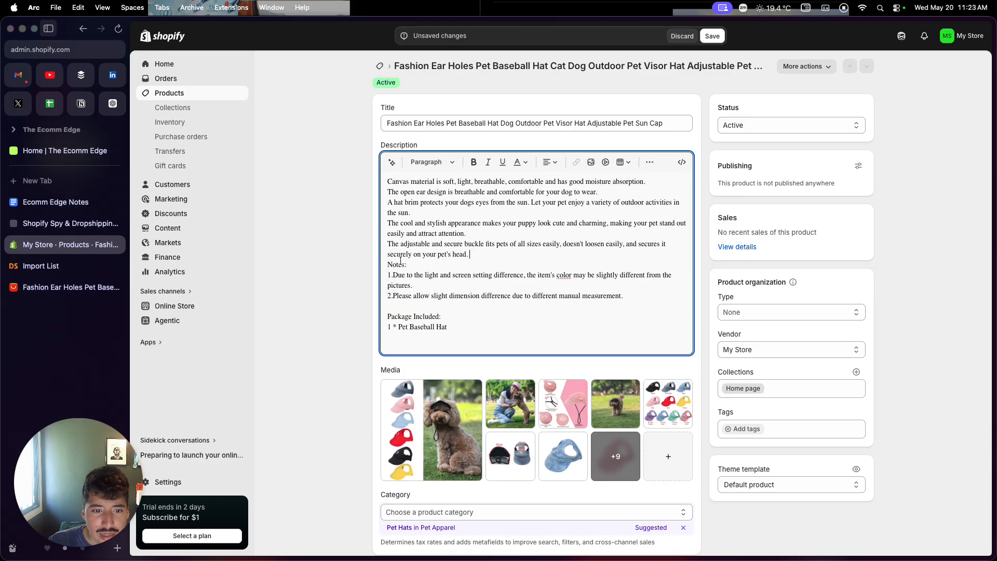
pyautogui.click(386, 266)
pyautogui.press('Return')
# - Try to make the "Notes:" and "Package Included:" headings bold in the description
pyautogui.moveTo(406, 274); pyautogui.dragTo(393, 273)
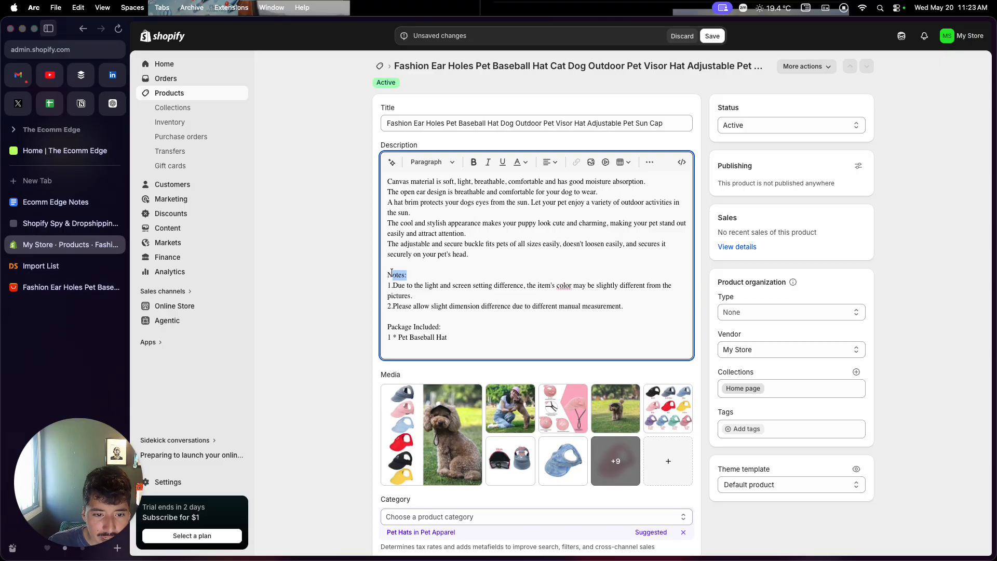
pyautogui.press('super+b')
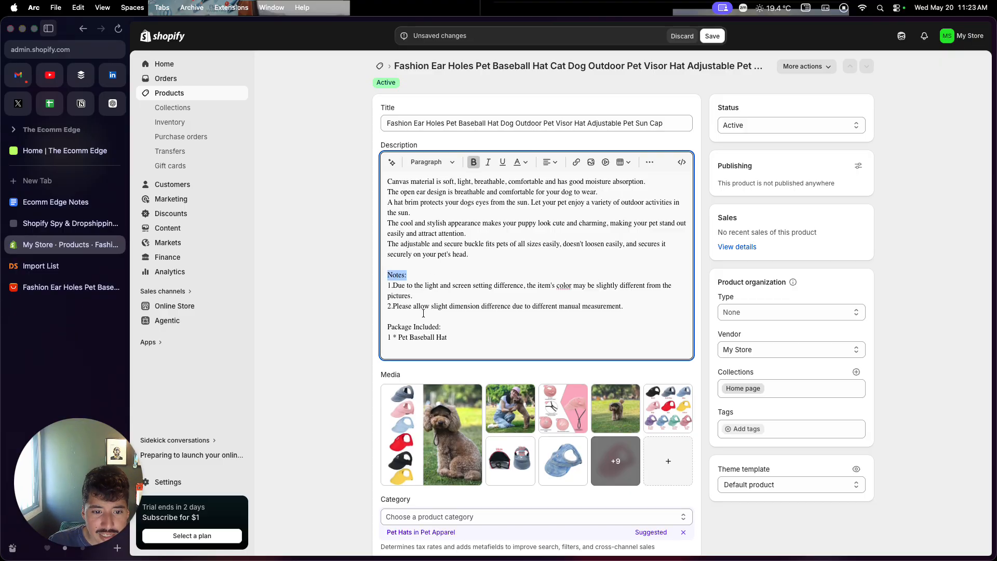
pyautogui.moveTo(443, 326); pyautogui.dragTo(386, 326)
pyautogui.click(474, 162)
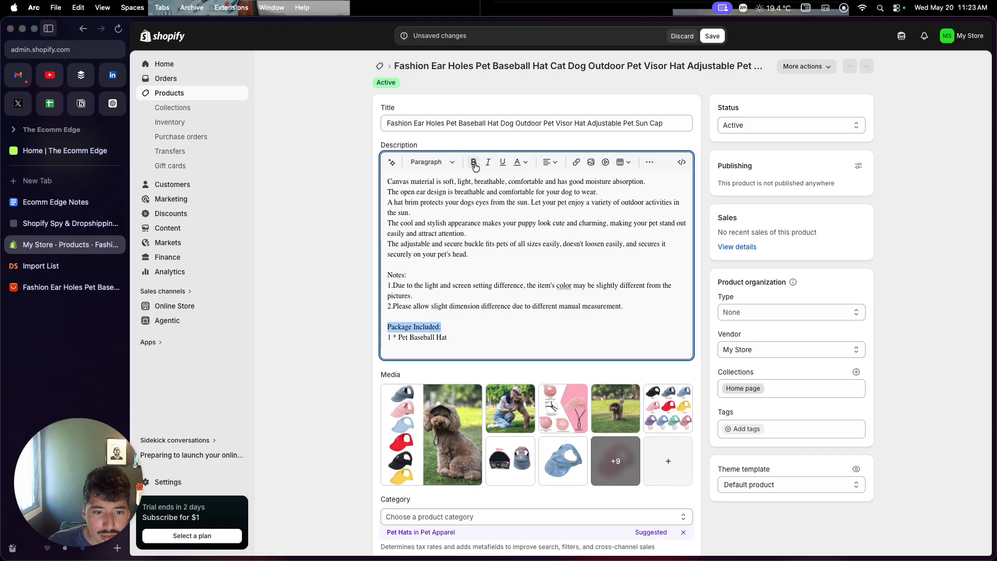
pyautogui.doubleClick(395, 275)
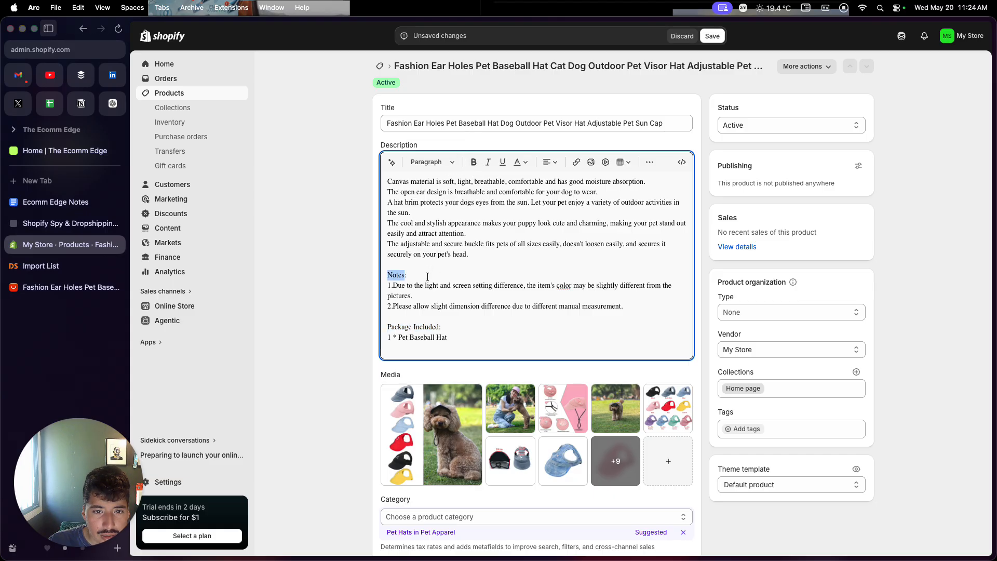
pyautogui.click(444, 303)
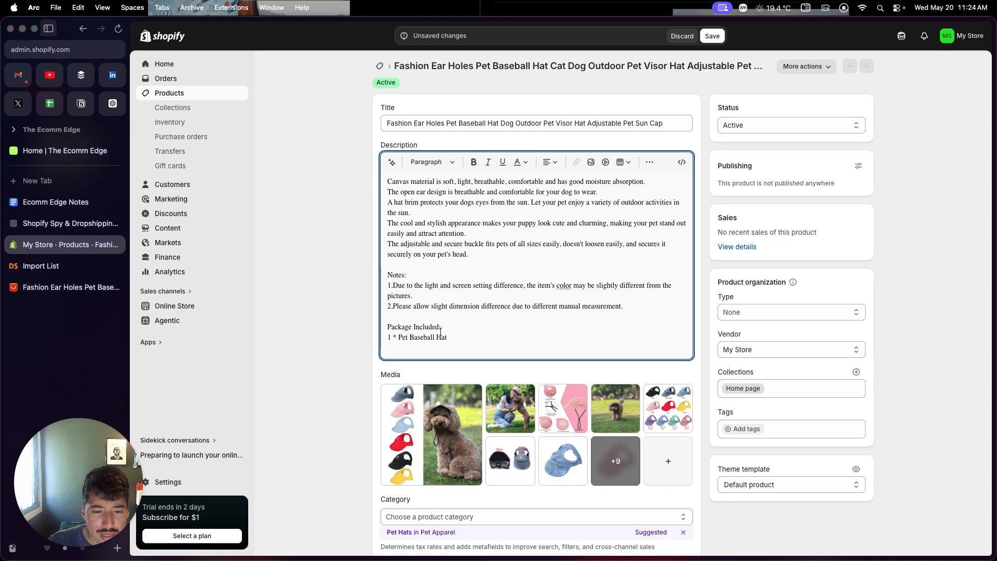
# - Underline the "Notes:" and "Package Included:" headings in the description
pyautogui.moveTo(408, 276); pyautogui.dragTo(388, 275)
pyautogui.click(473, 161)
pyautogui.click(502, 161)
pyautogui.moveTo(443, 327); pyautogui.dragTo(387, 327)
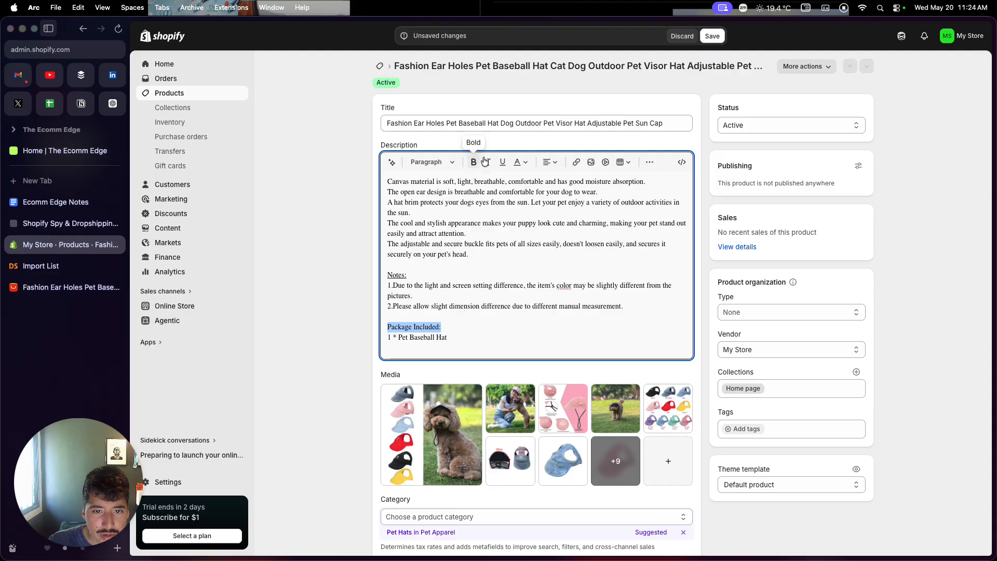
pyautogui.click(503, 162)
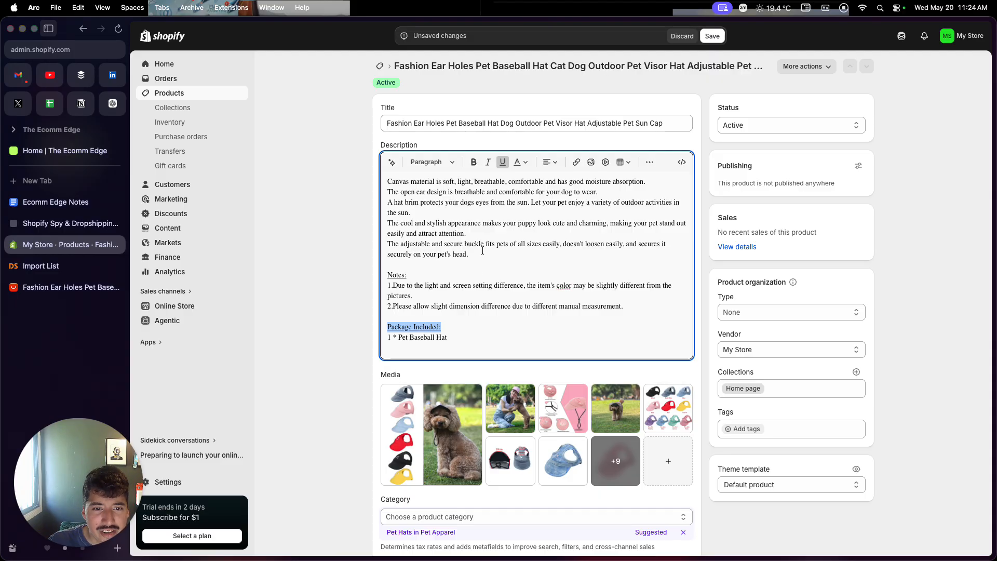
# - Set the product category to the suggested Pet Hats in Pet Apparel
pyautogui.scroll(-1, 410, 301)
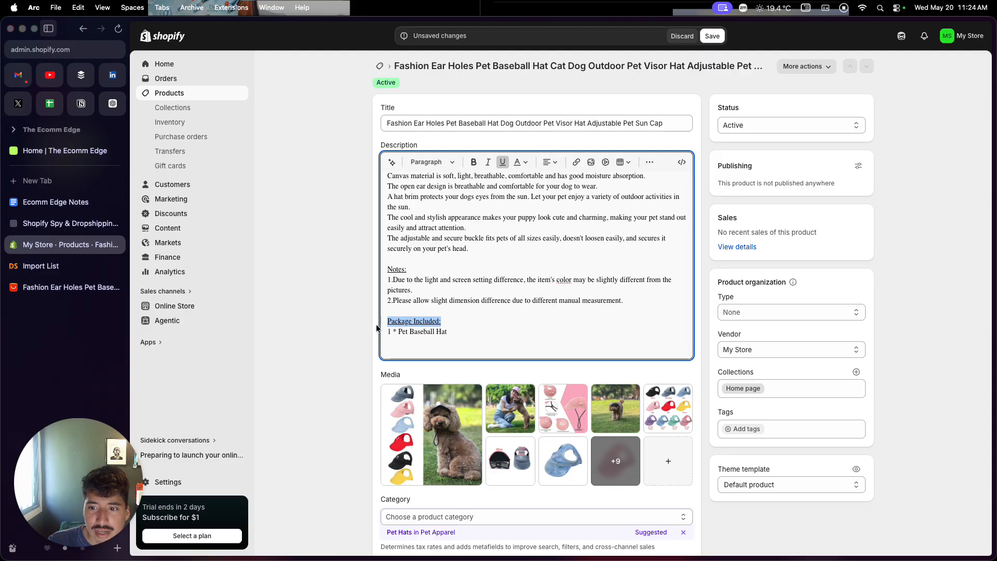
pyautogui.scroll(-5, 371, 383)
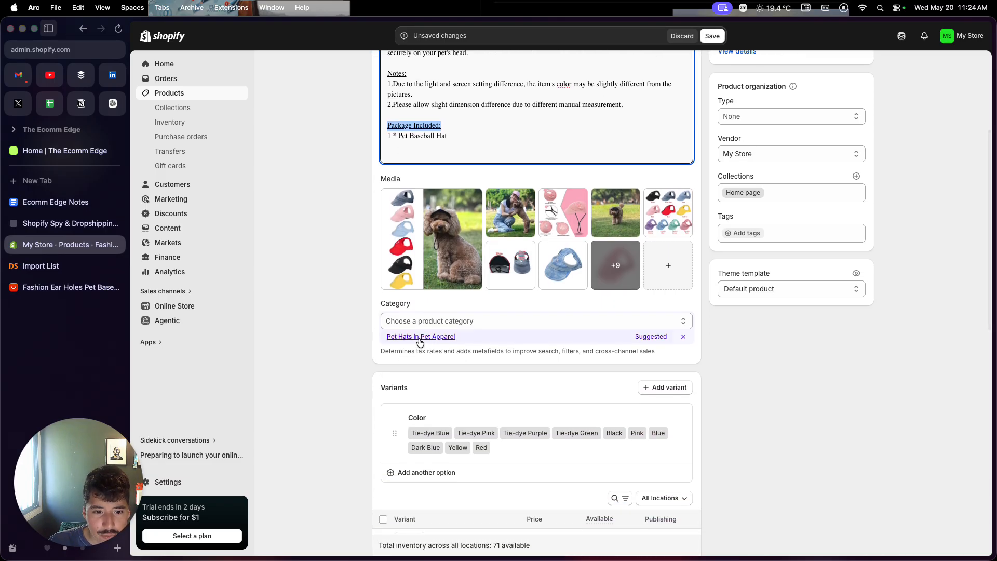
pyautogui.click(420, 337)
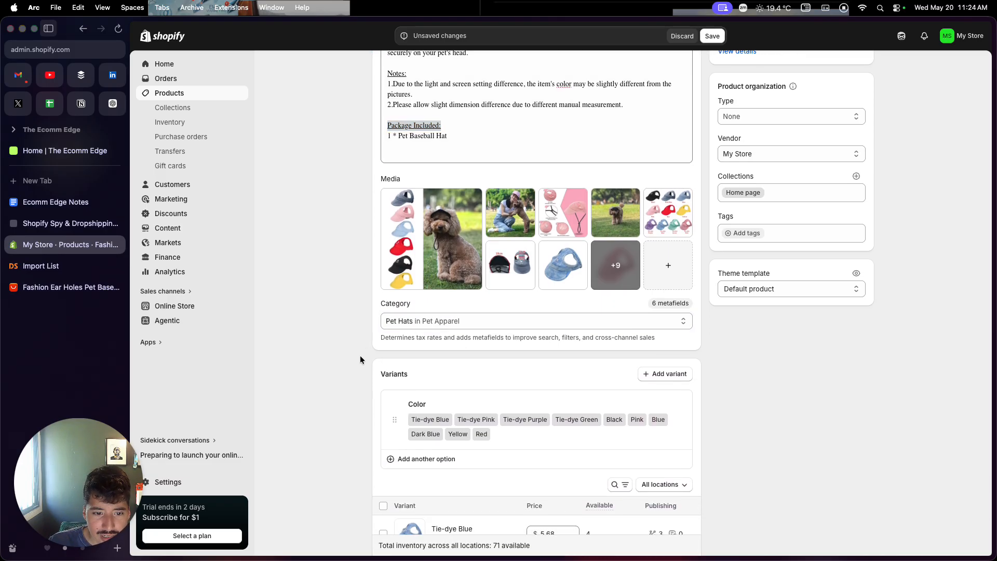
# - Add an Animal type variant option with Dogs as its only value
pyautogui.scroll(-3, 359, 365)
pyautogui.click(420, 339)
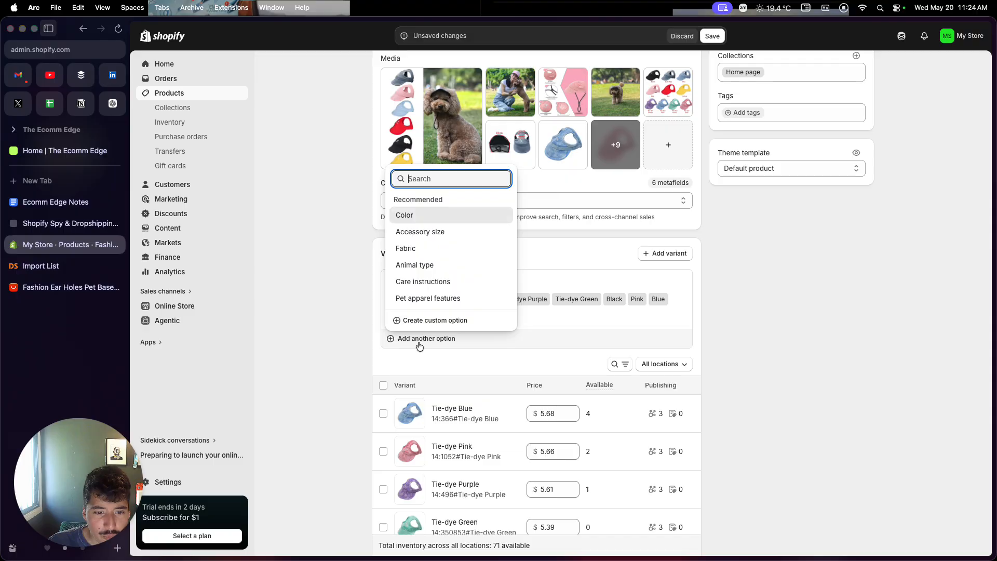
pyautogui.click(450, 267)
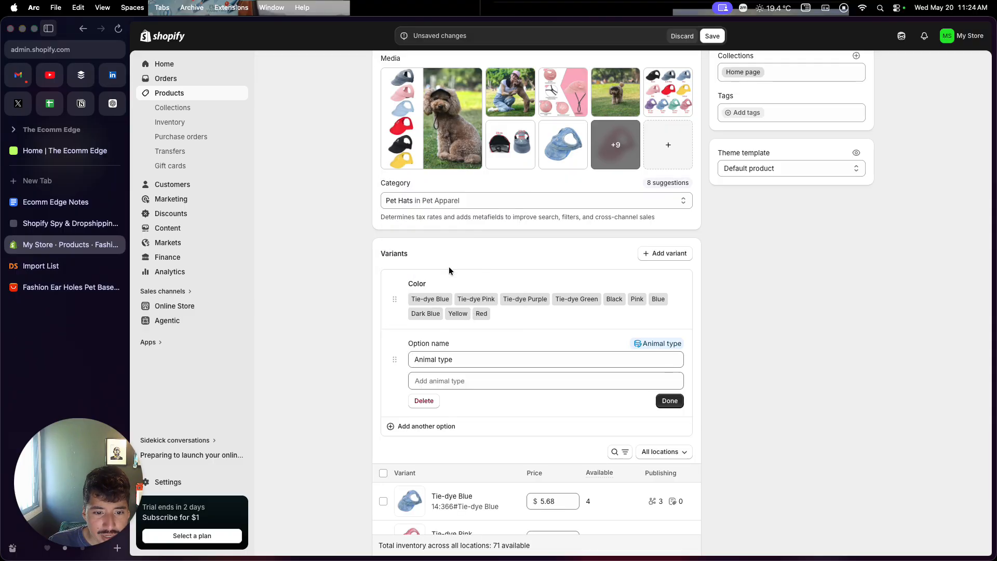
pyautogui.click(441, 381)
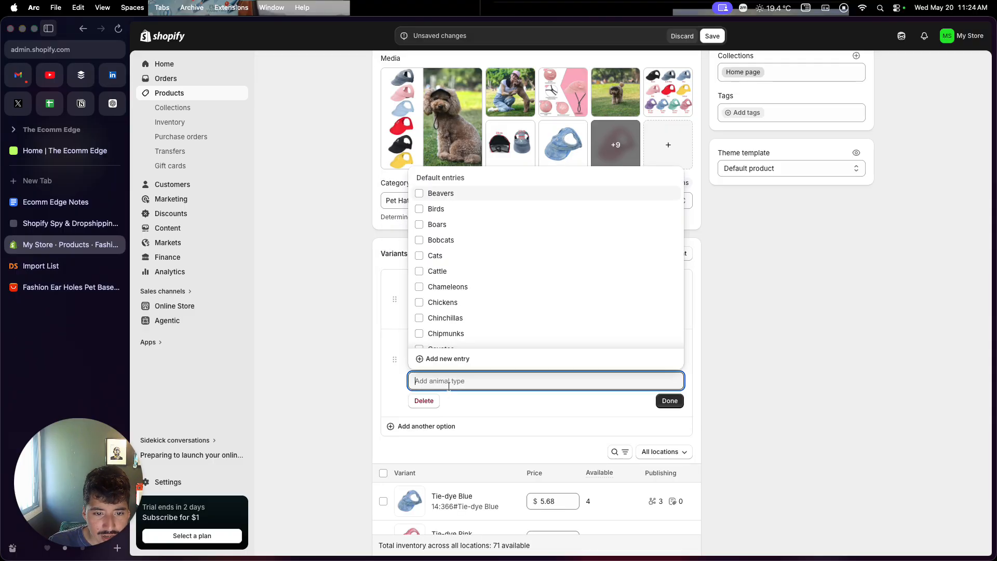
pyautogui.scroll(-1, 447, 293)
pyautogui.scroll(-4, 447, 293)
pyautogui.click(437, 296)
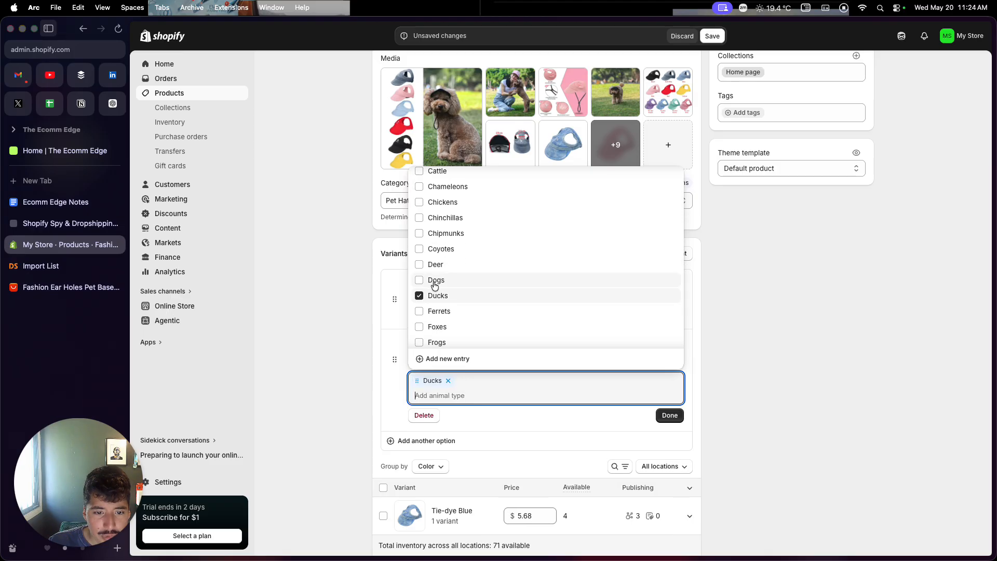
pyautogui.click(434, 281)
pyautogui.click(437, 296)
pyautogui.click(669, 415)
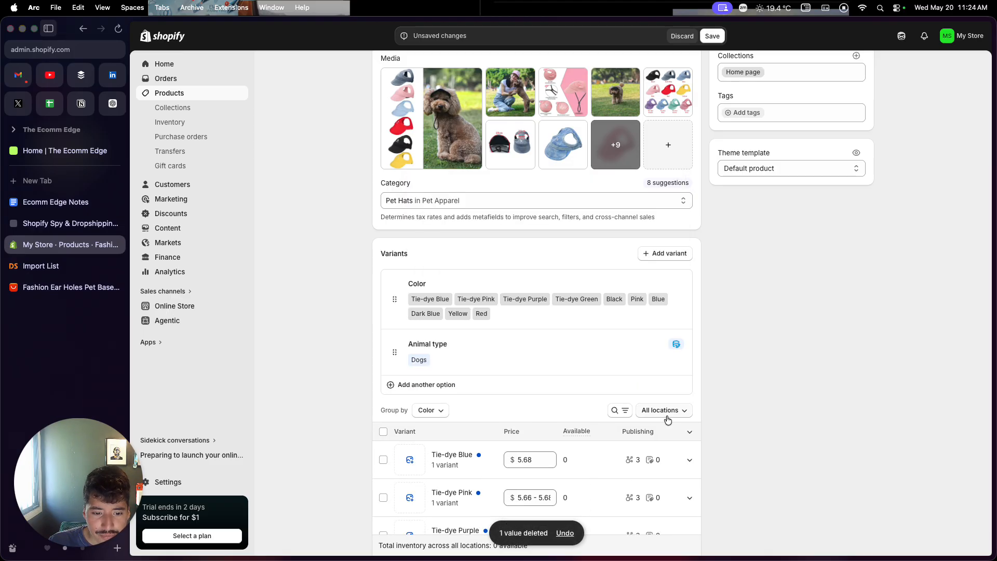
# - Add an Accessory size variant option with the values S, M and L
pyautogui.click(458, 388)
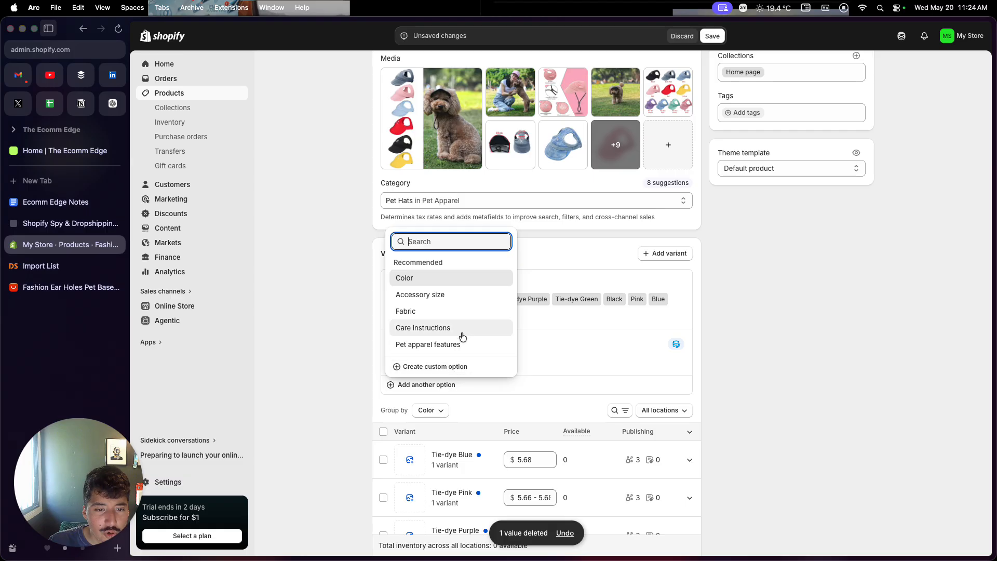
pyautogui.click(467, 299)
pyautogui.click(451, 426)
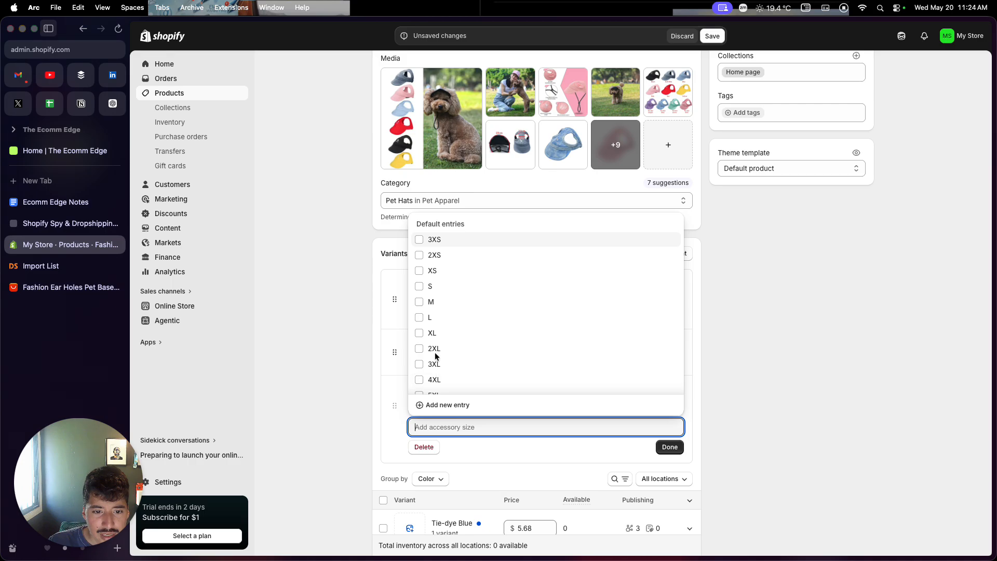
pyautogui.click(419, 286)
pyautogui.click(419, 301)
pyautogui.click(419, 317)
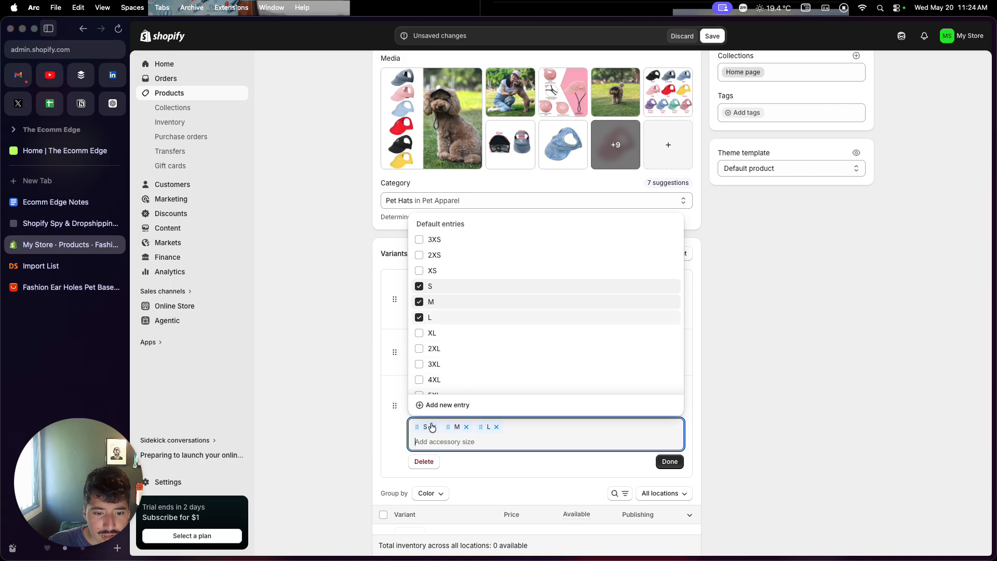
pyautogui.click(568, 449)
pyautogui.click(670, 461)
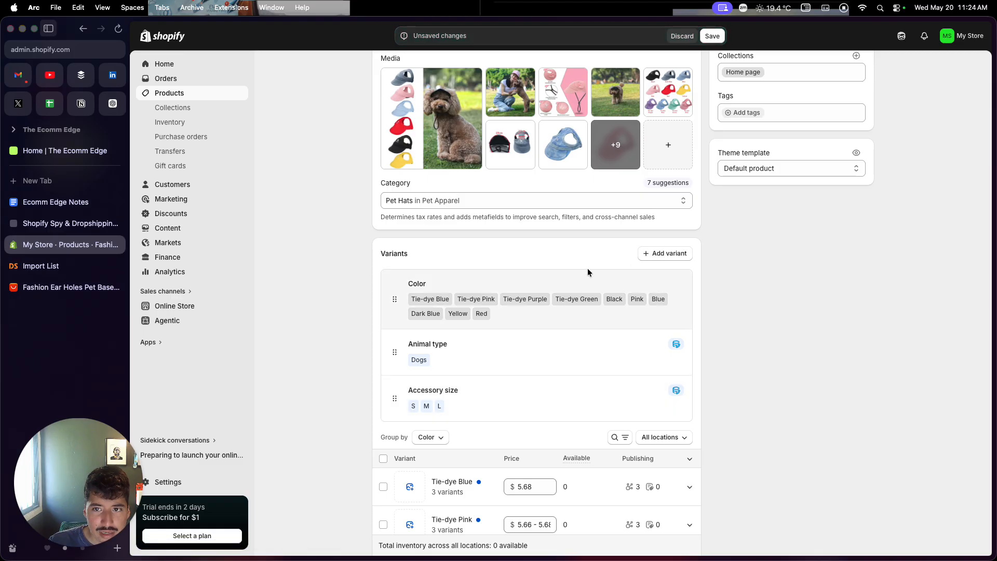
# - Save the product, accepting the deletion of the old variants, and submit the save again after checking the variant options
pyautogui.click(712, 35)
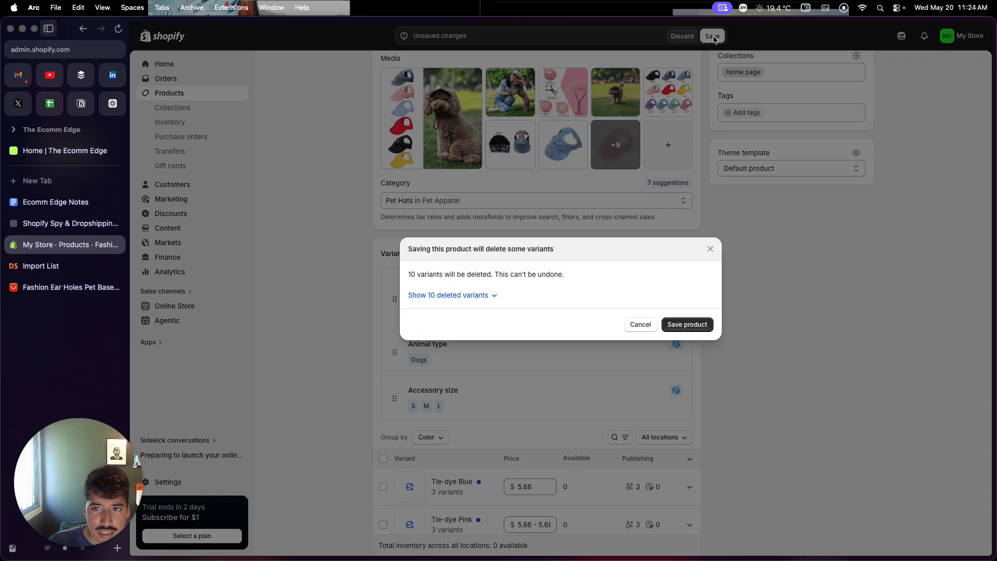
pyautogui.click(690, 325)
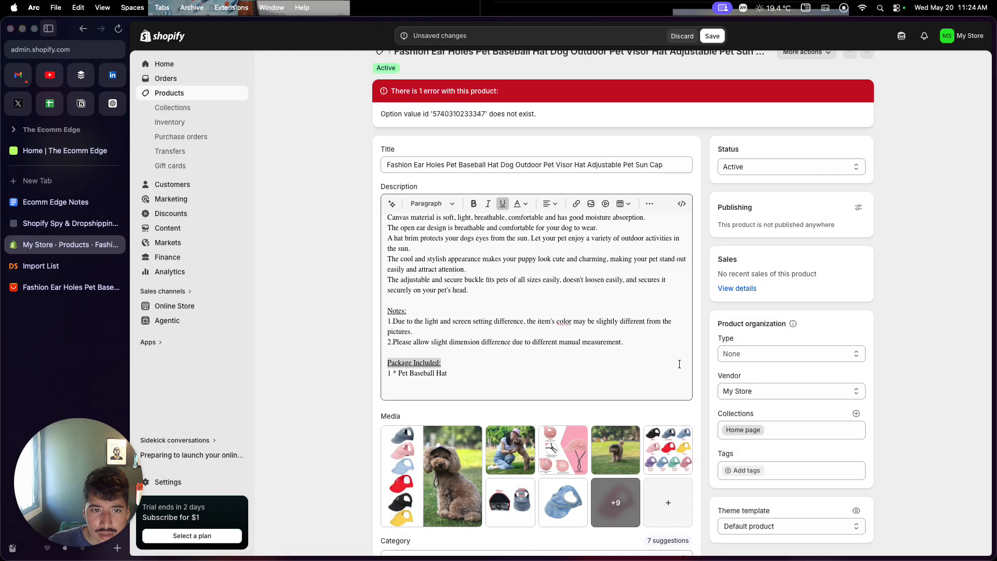
pyautogui.scroll(-5, 679, 364)
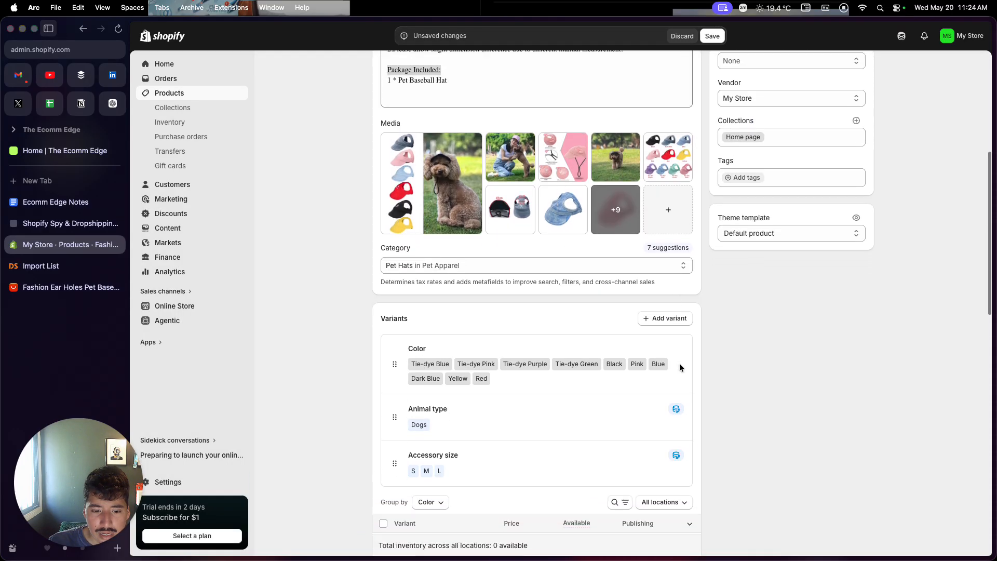
pyautogui.scroll(1, 679, 366)
pyautogui.click(711, 36)
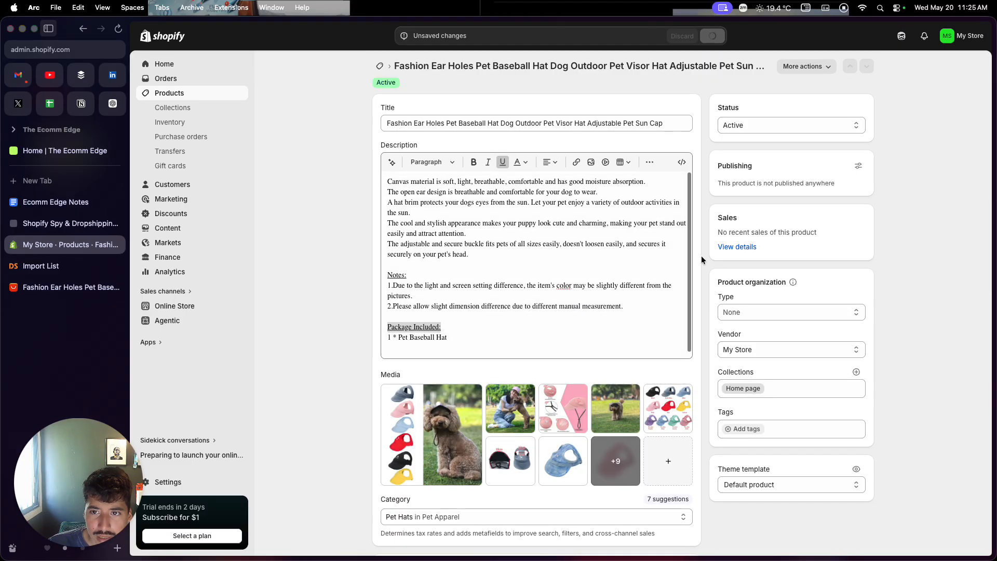
# - Review the hat's variant prices and stock, its suggested category metafields and its search engine listing preview
pyautogui.scroll(-9, 702, 257)
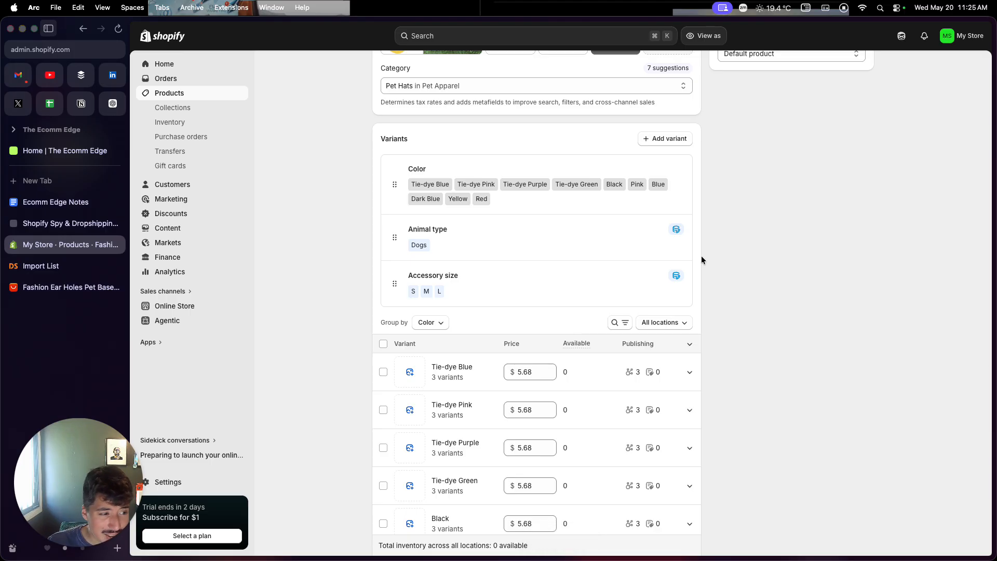
pyautogui.scroll(-5, 402, 407)
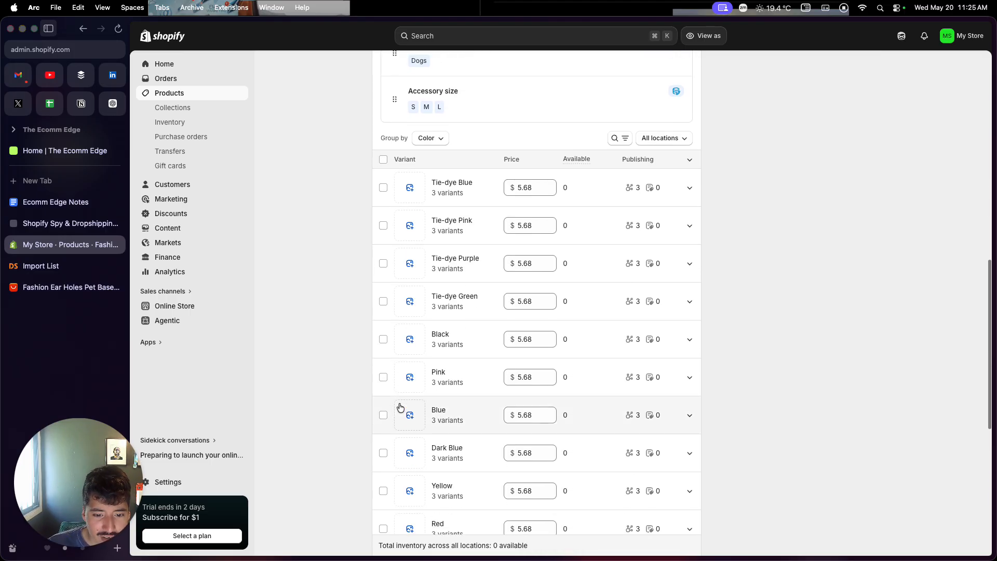
pyautogui.scroll(-2, 399, 407)
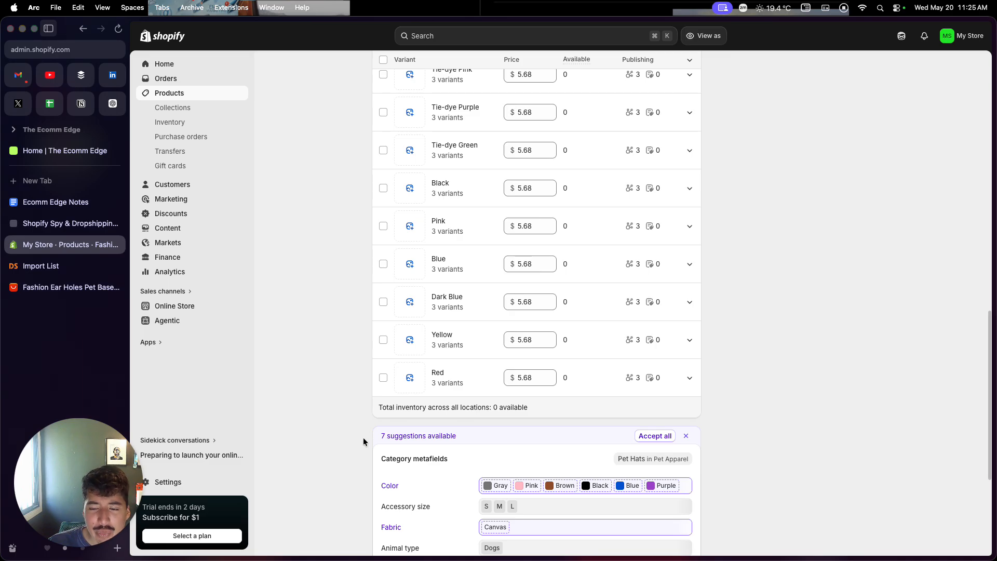
pyautogui.scroll(-1, 363, 440)
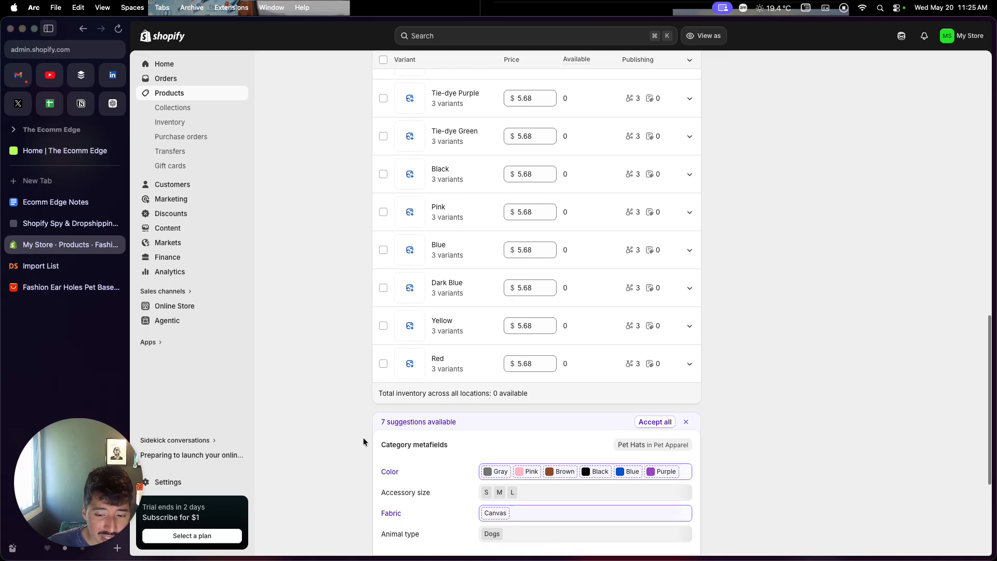
pyautogui.scroll(-1, 363, 442)
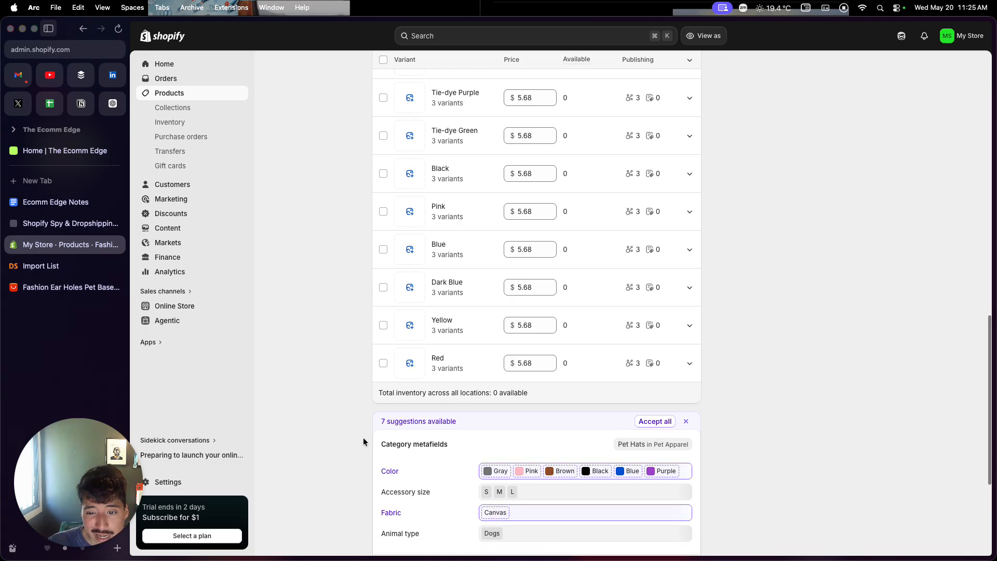
pyautogui.scroll(-1, 363, 440)
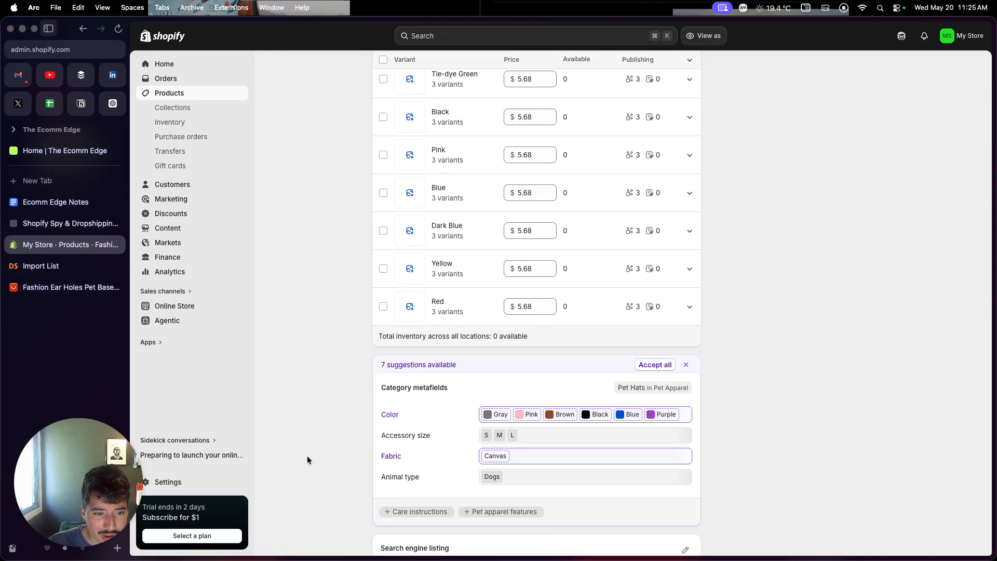
pyautogui.scroll(-2, 317, 438)
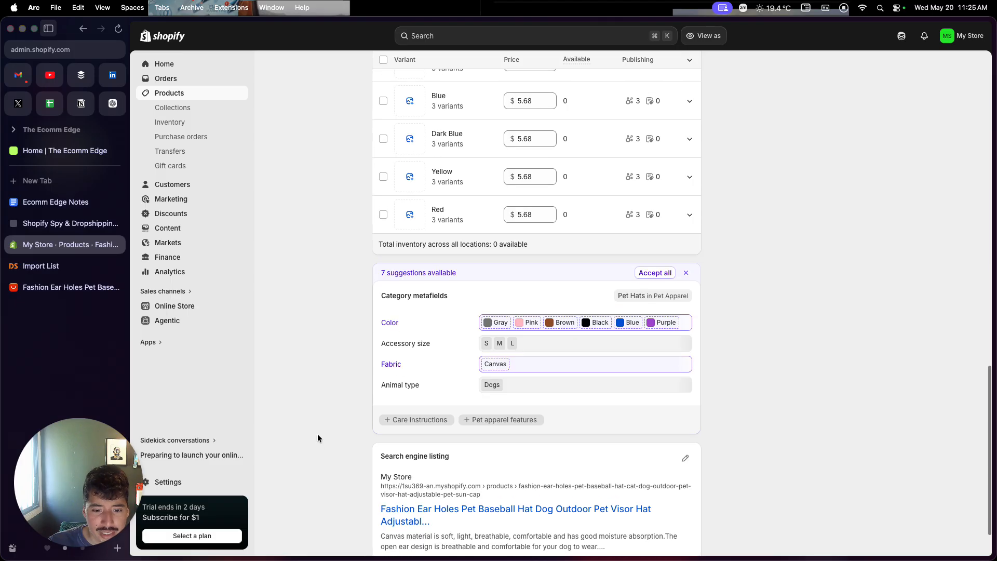
pyautogui.scroll(1, 317, 437)
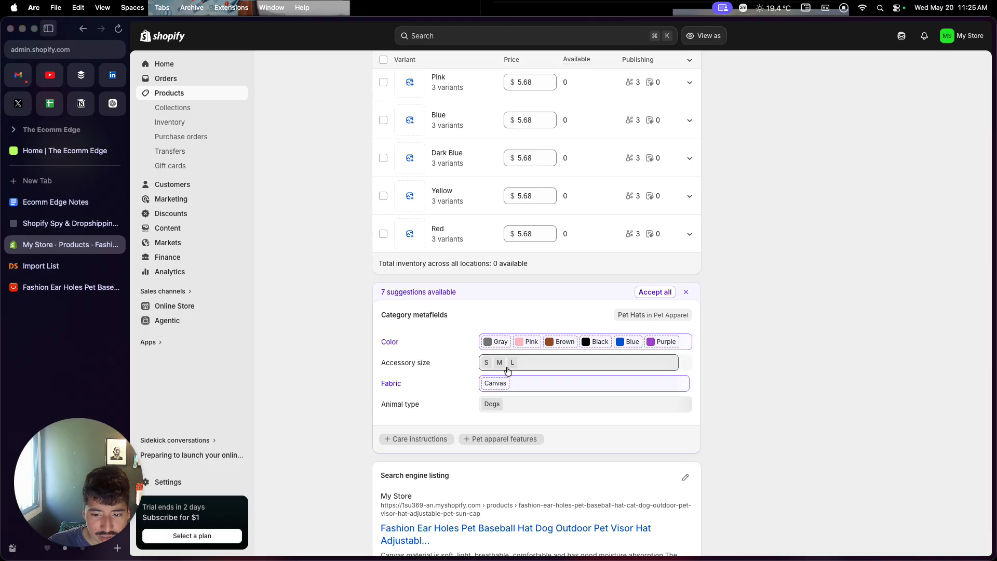
pyautogui.scroll(-2, 507, 369)
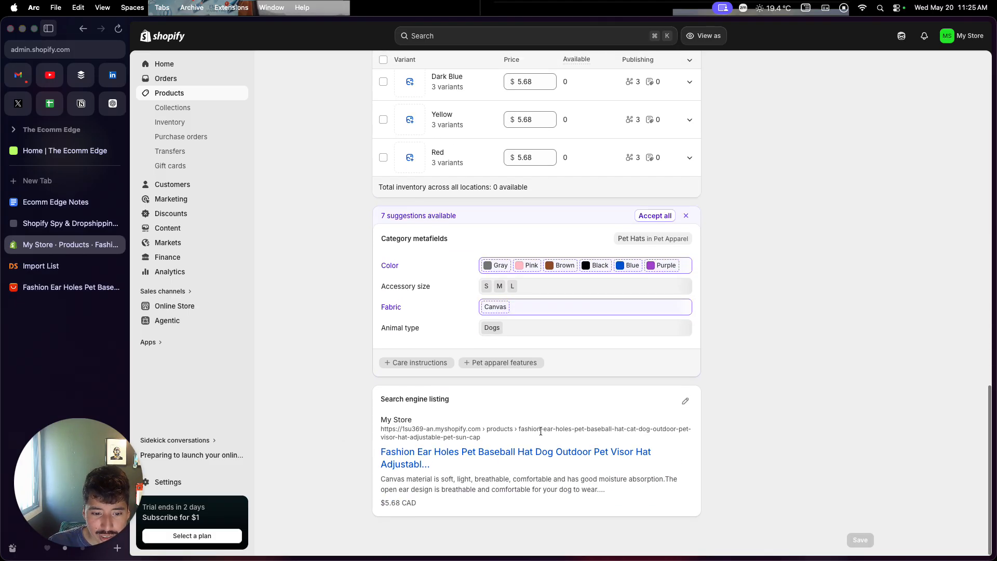
pyautogui.scroll(10, 541, 430)
pyautogui.scroll(-10, 540, 421)
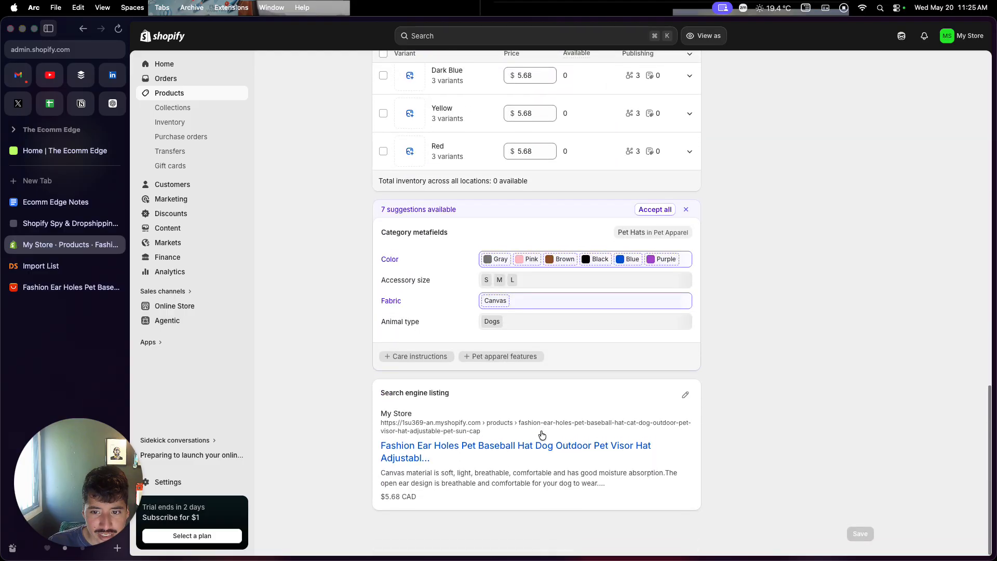
pyautogui.scroll(1, 597, 420)
# - Open the search engine listing for editing and review its page title, meta description and URL handle along with the rest of the product page
pyautogui.click(684, 401)
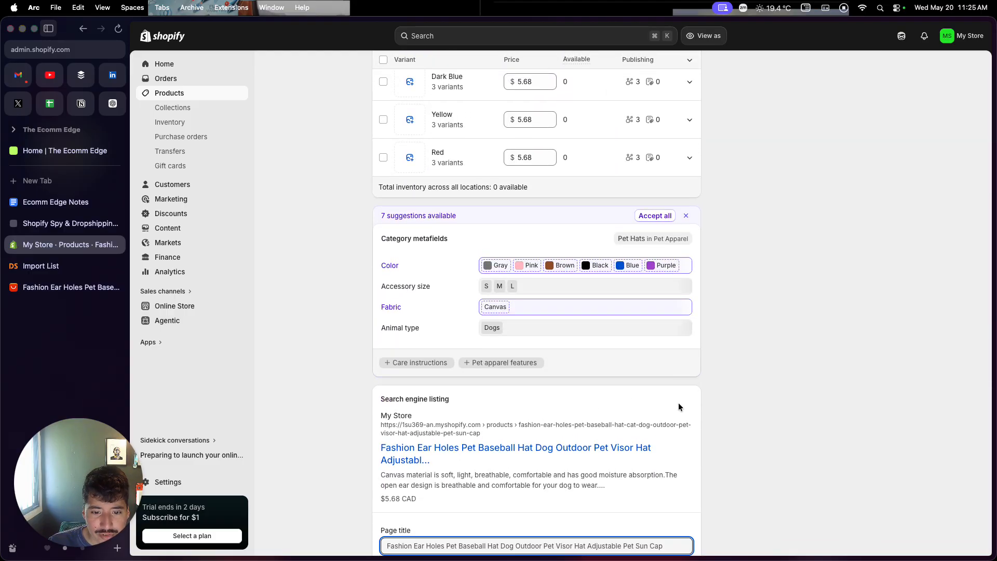
pyautogui.scroll(-4, 678, 403)
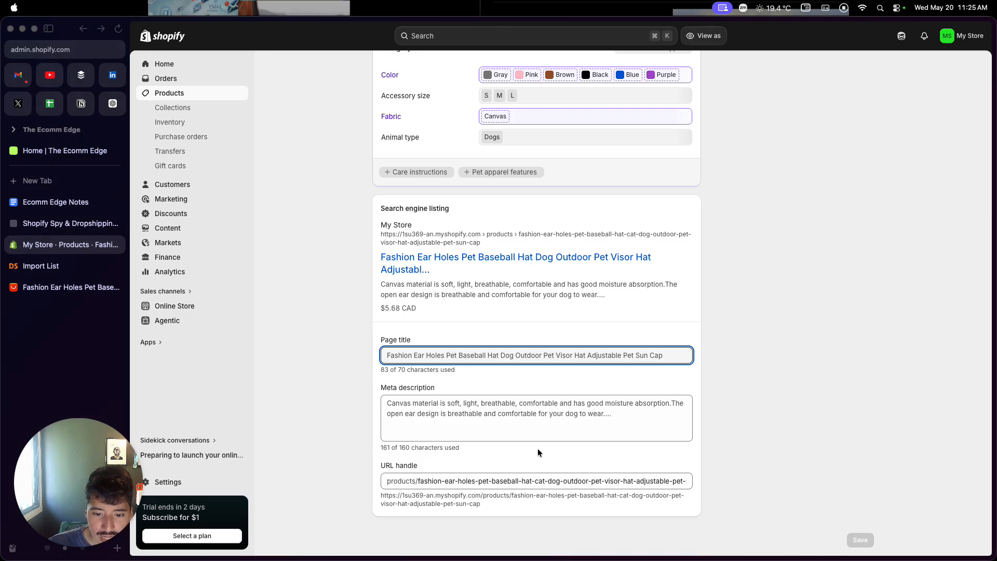
pyautogui.scroll(3, 537, 450)
pyautogui.scroll(15, 538, 451)
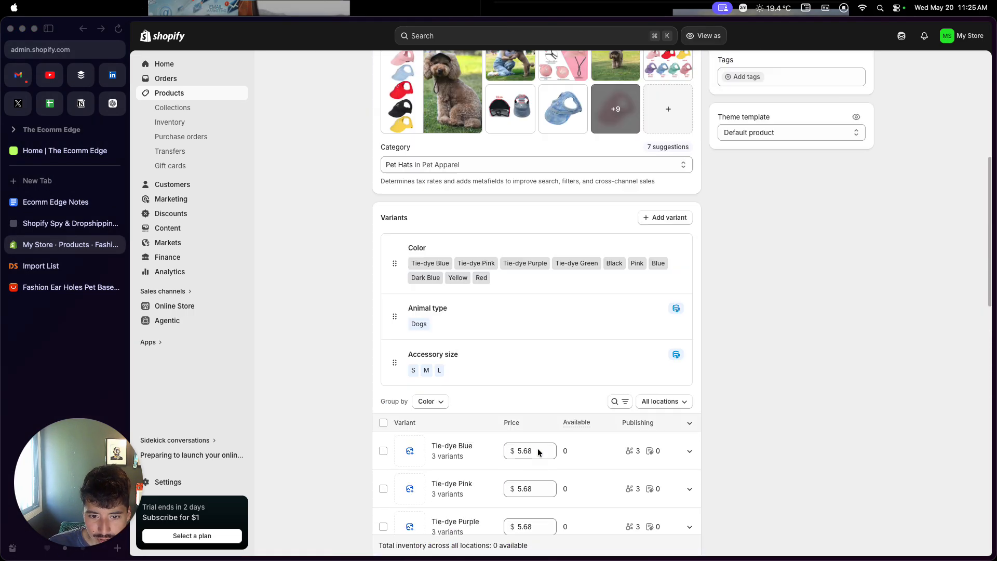
pyautogui.scroll(-20, 743, 266)
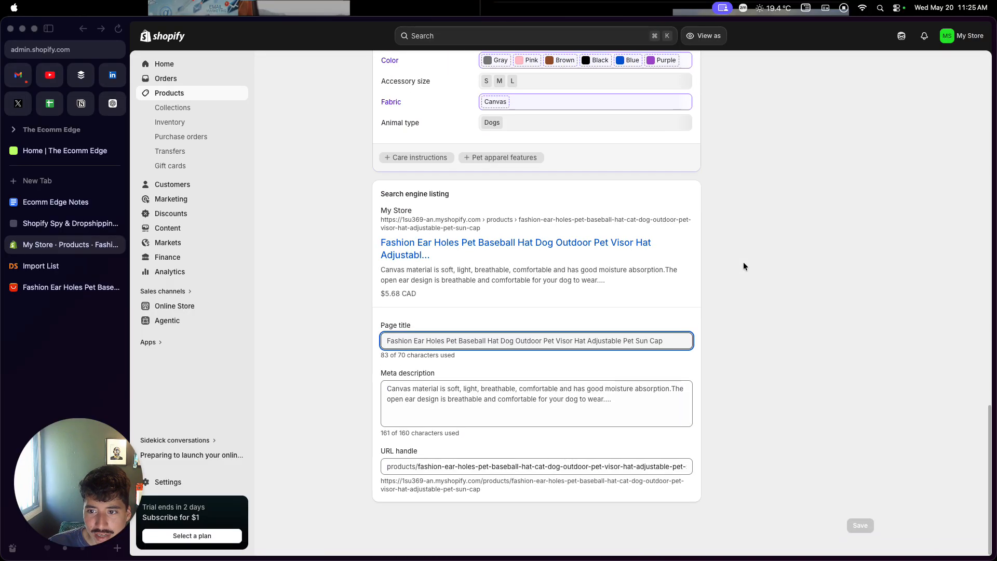
pyautogui.scroll(20, 747, 407)
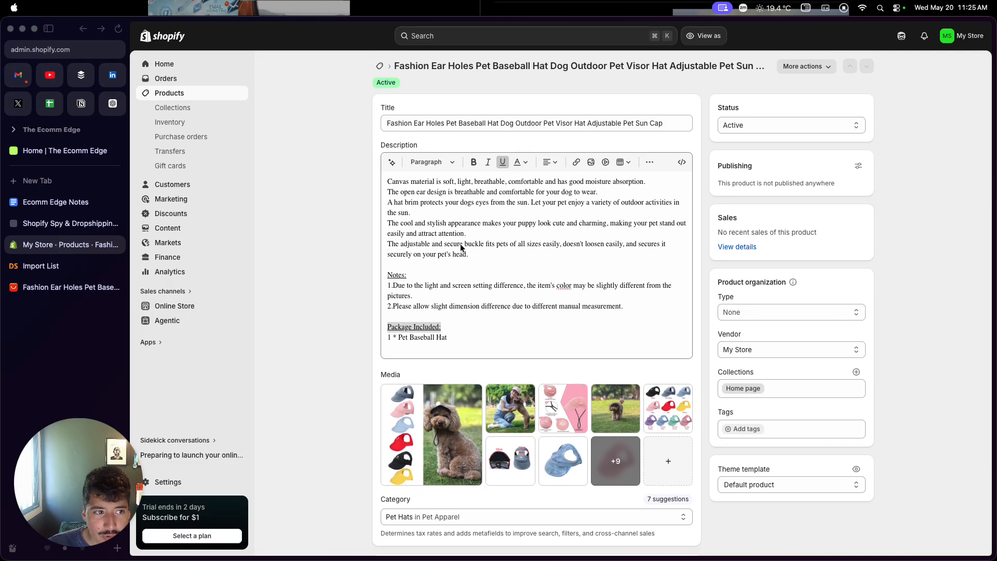
# - Return to the product list and consult the "theme edits / store design" section in the Ecomm Edge Notes document
pyautogui.click(272, 124)
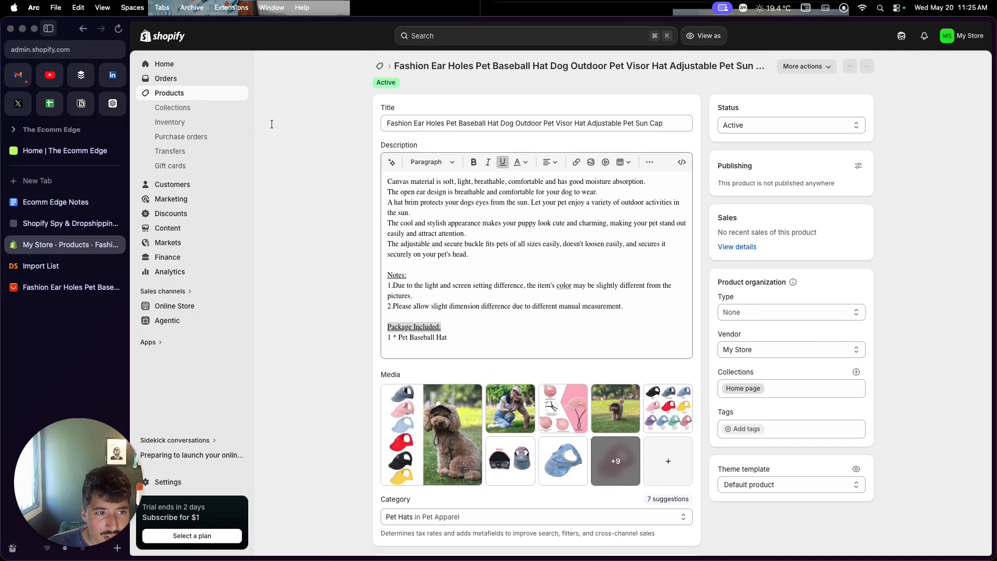
pyautogui.click(220, 97)
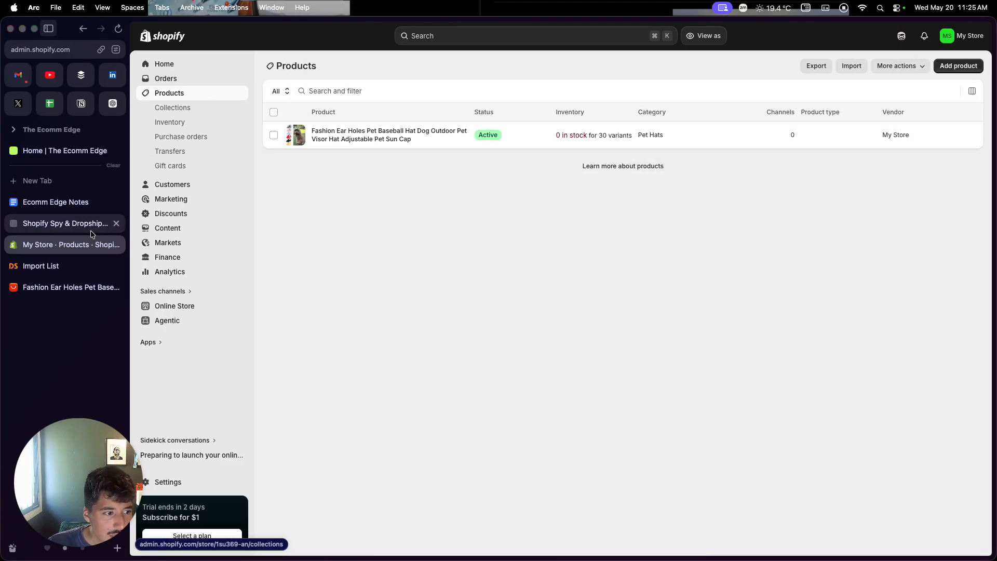
pyautogui.click(66, 200)
pyautogui.scroll(-8, 264, 353)
pyautogui.scroll(-4, 264, 353)
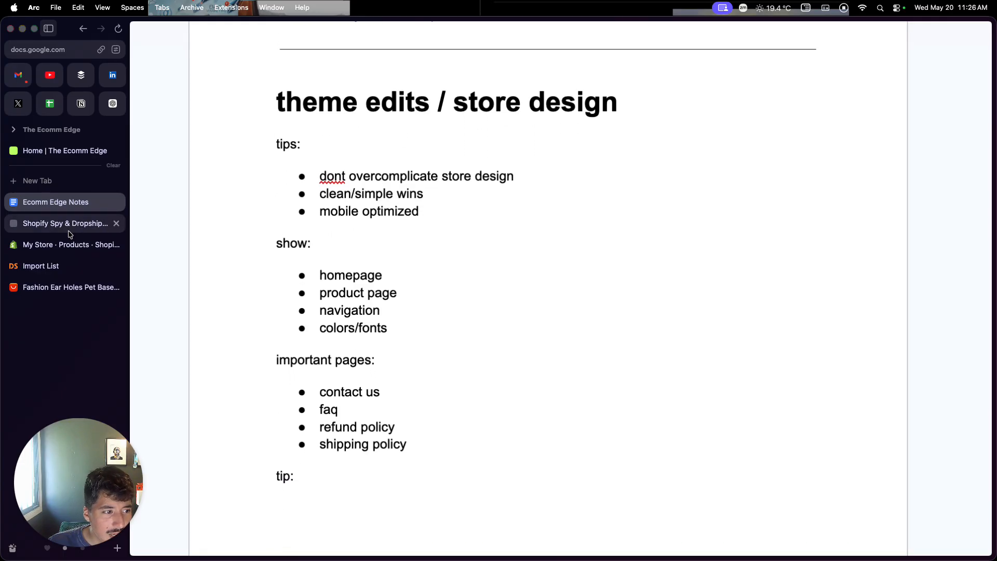
# - Switch back to the Shopify admin and reopen the pet baseball hat product
pyautogui.click(70, 243)
pyautogui.click(365, 138)
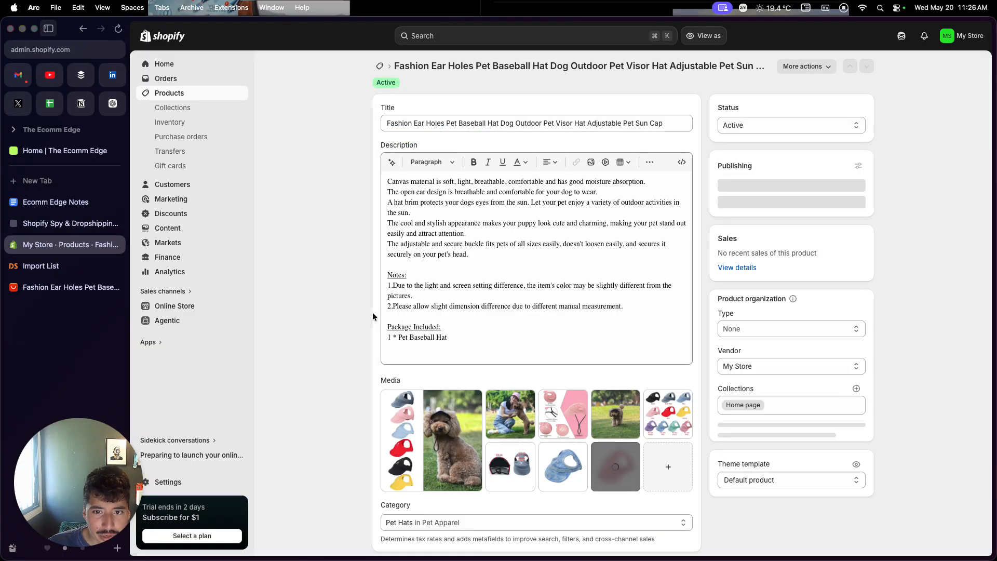
# - Reopen the pet baseball hat from the product list, select its Tie-dye Blue variants and look through their bulk actions
pyautogui.click(378, 64)
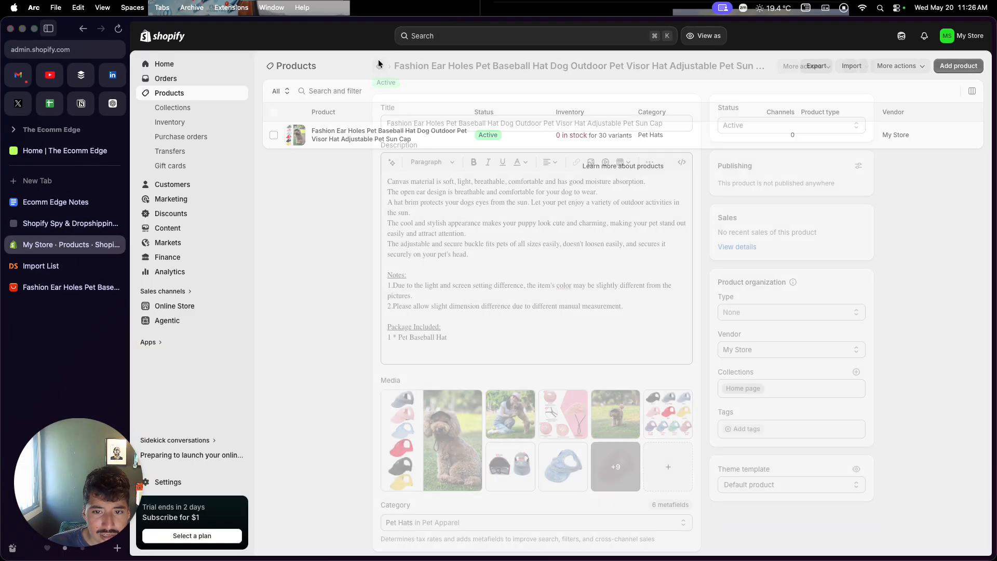
pyautogui.click(572, 136)
pyautogui.scroll(-10, 489, 294)
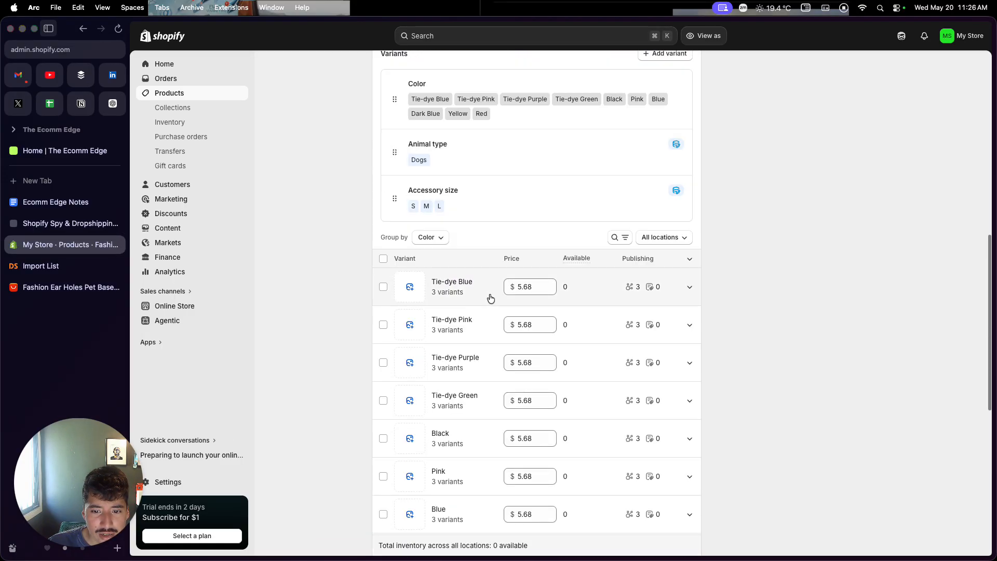
pyautogui.scroll(-1, 425, 381)
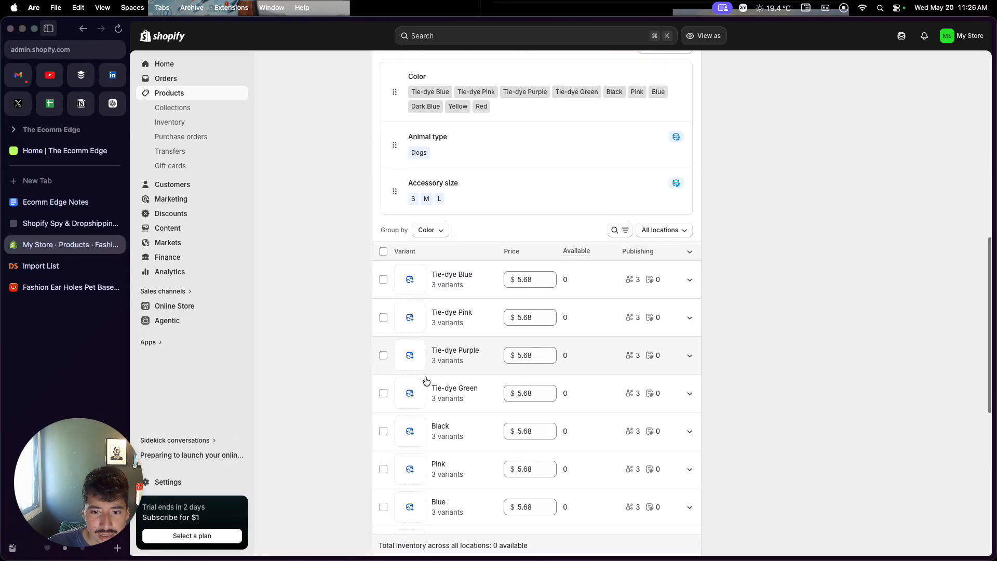
pyautogui.click(565, 282)
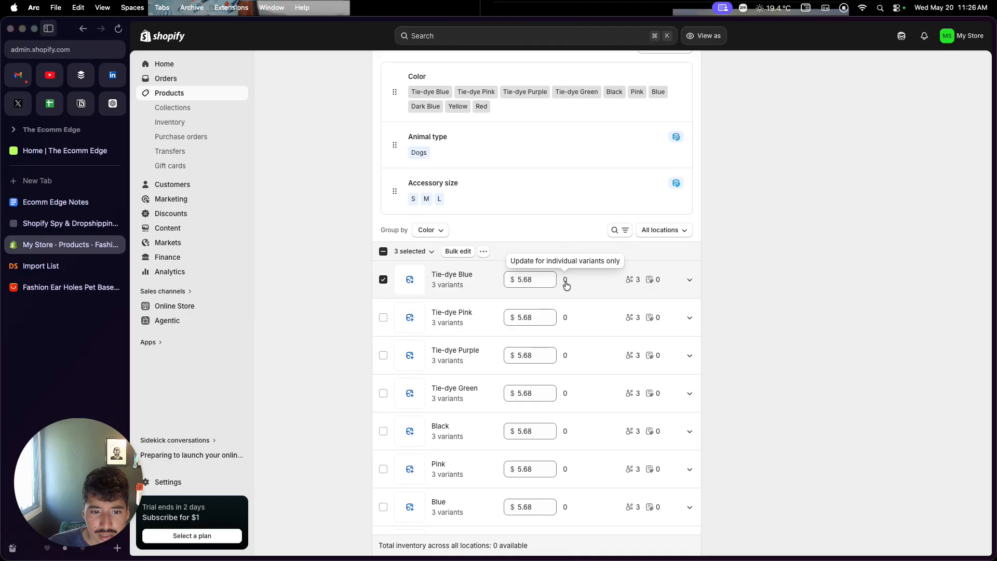
pyautogui.click(482, 253)
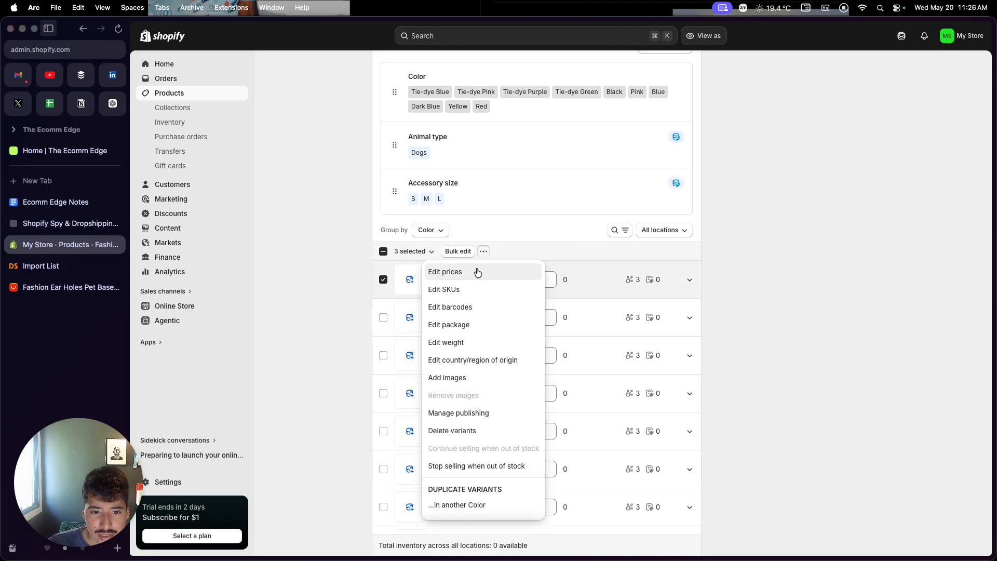
pyautogui.click(329, 343)
# - Review the prices and stock of the color variants, adding Tie-dye Pink to the selection and checking the bulk actions again
pyautogui.scroll(5, 329, 345)
pyautogui.scroll(-10, 329, 343)
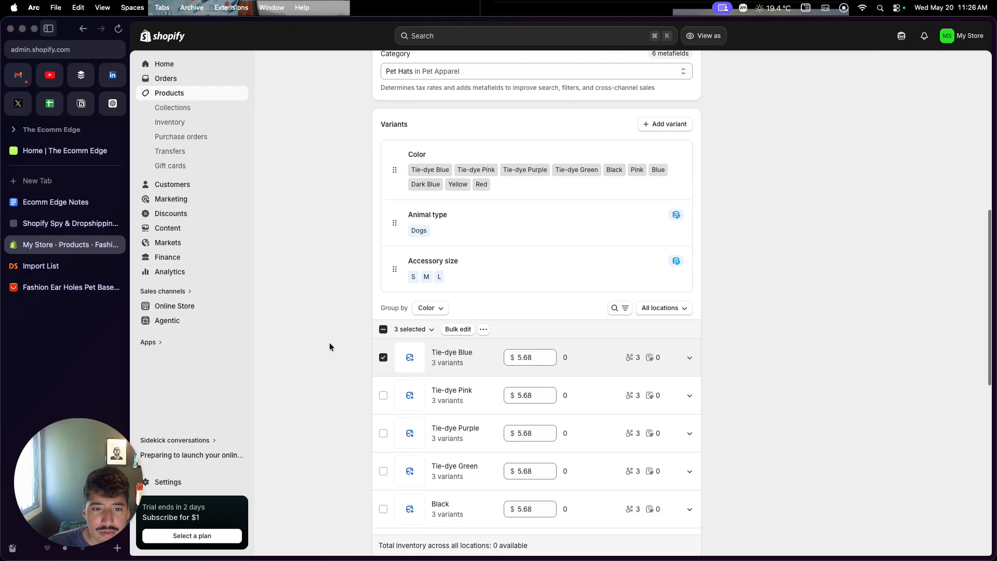
pyautogui.scroll(2, 330, 343)
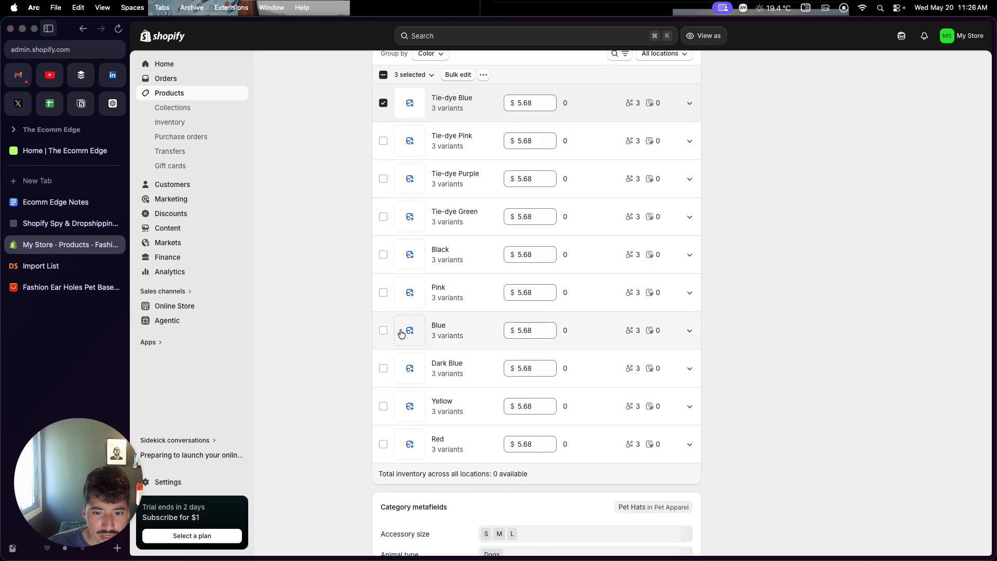
pyautogui.scroll(2, 402, 346)
pyautogui.scroll(2, 402, 346)
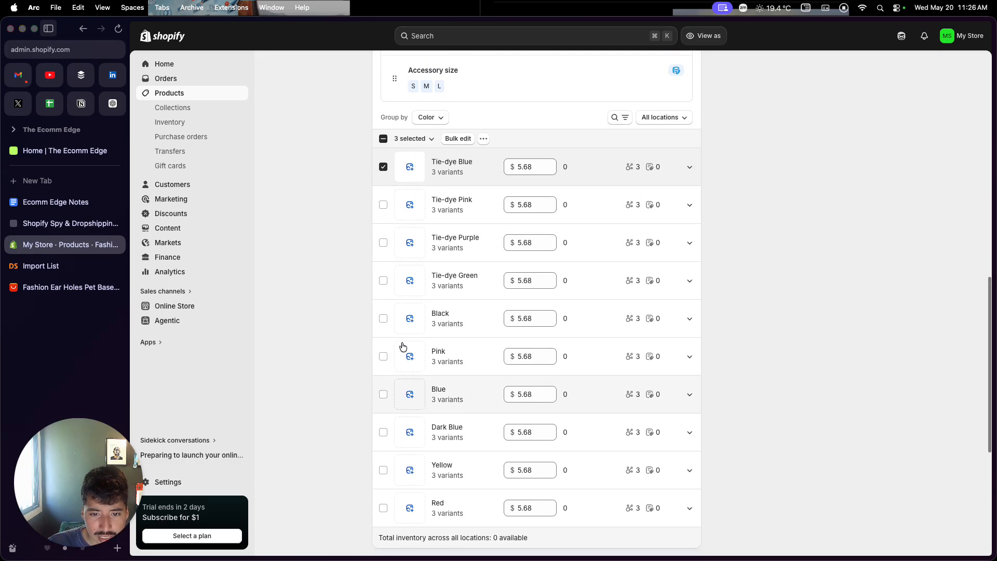
pyautogui.scroll(1, 402, 346)
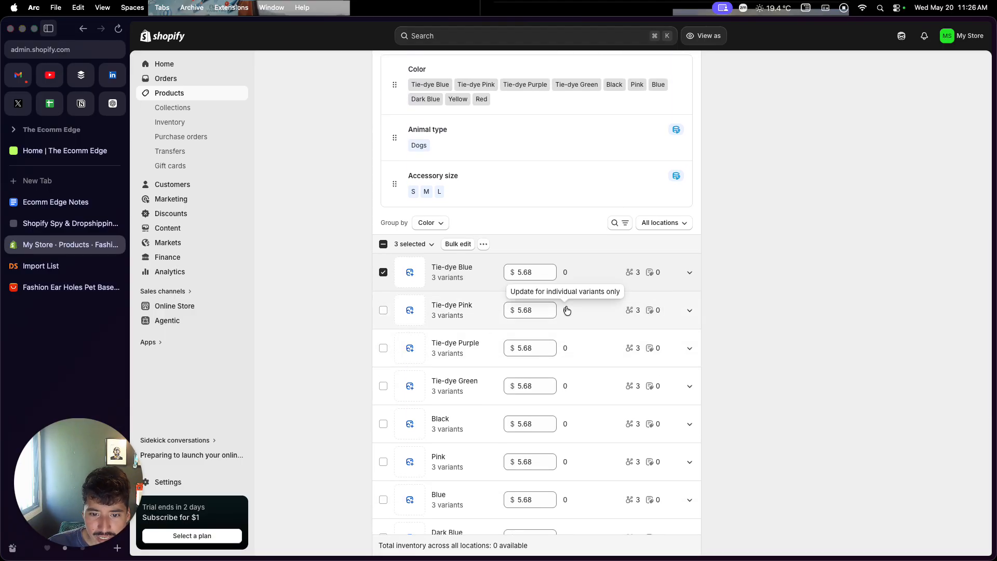
pyautogui.click(483, 245)
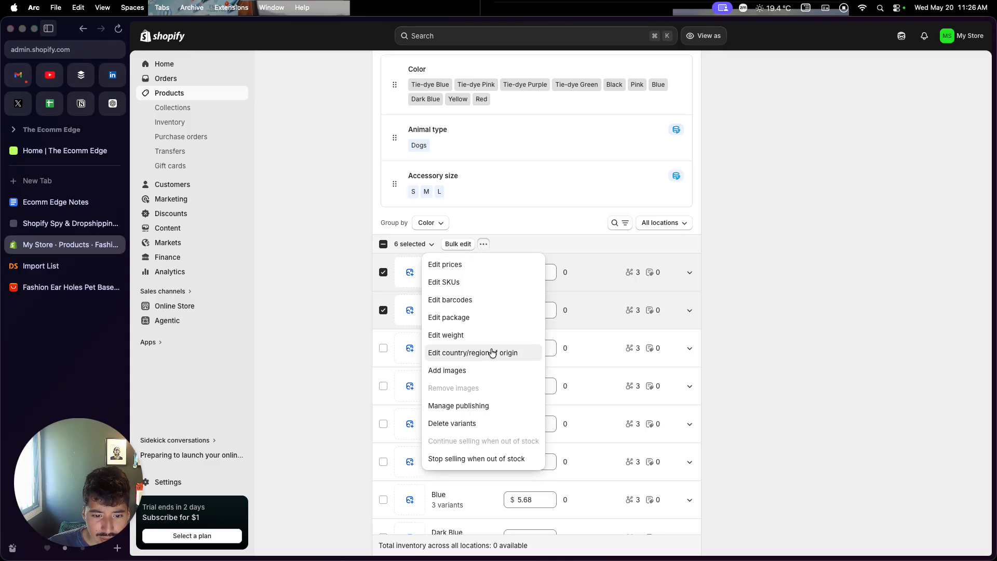
pyautogui.click(328, 403)
# - Look over the hat's full listing, from title, description and media to variants and category metafields
pyautogui.scroll(-4, 356, 455)
pyautogui.scroll(1, 356, 455)
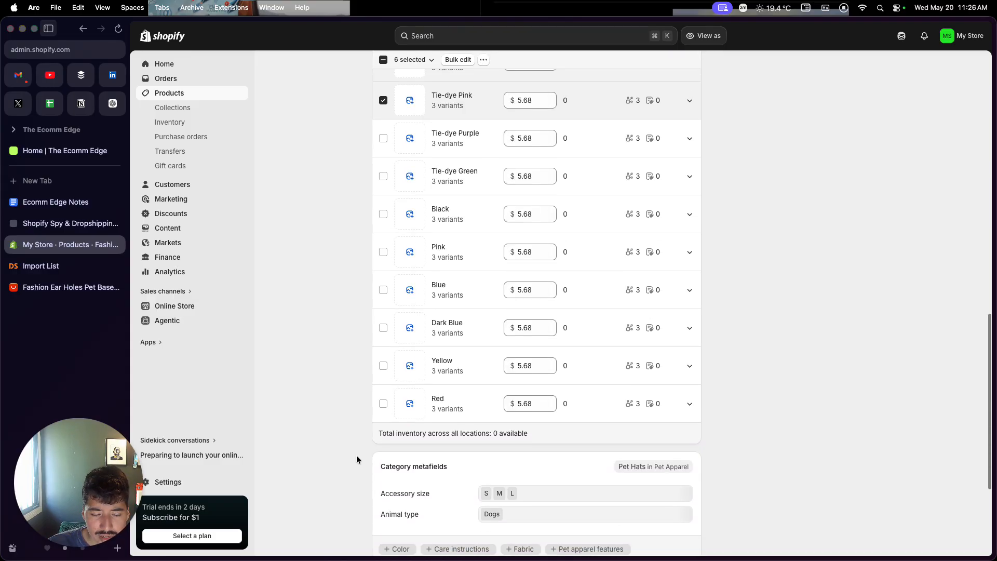
pyautogui.scroll(10, 484, 439)
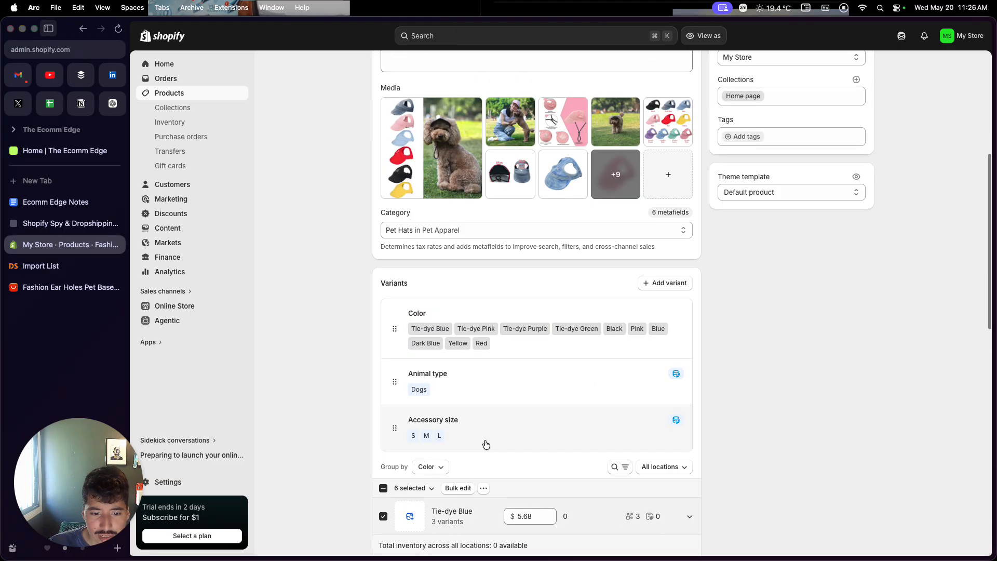
pyautogui.scroll(6, 484, 439)
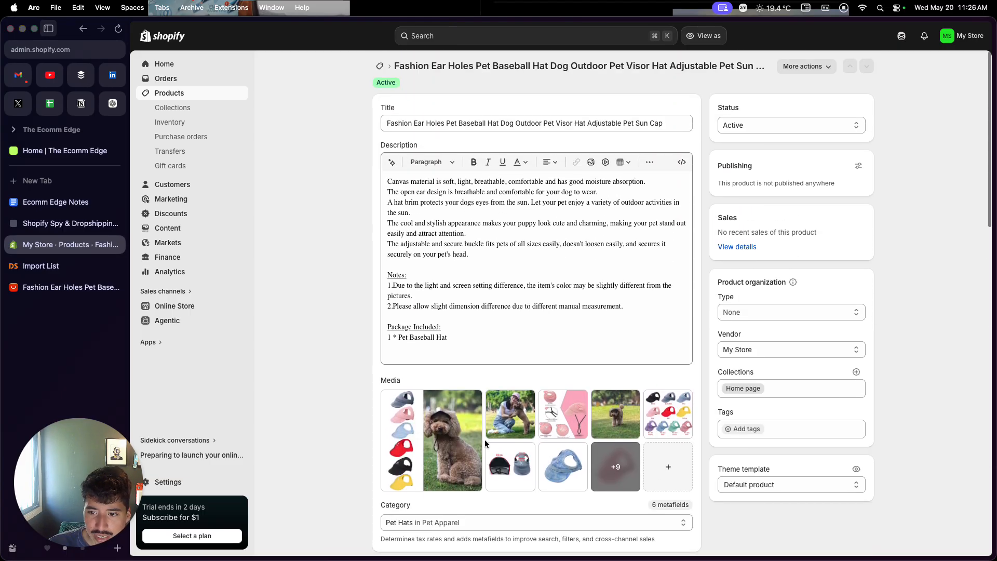
pyautogui.scroll(-5, 485, 439)
pyautogui.scroll(-10, 484, 439)
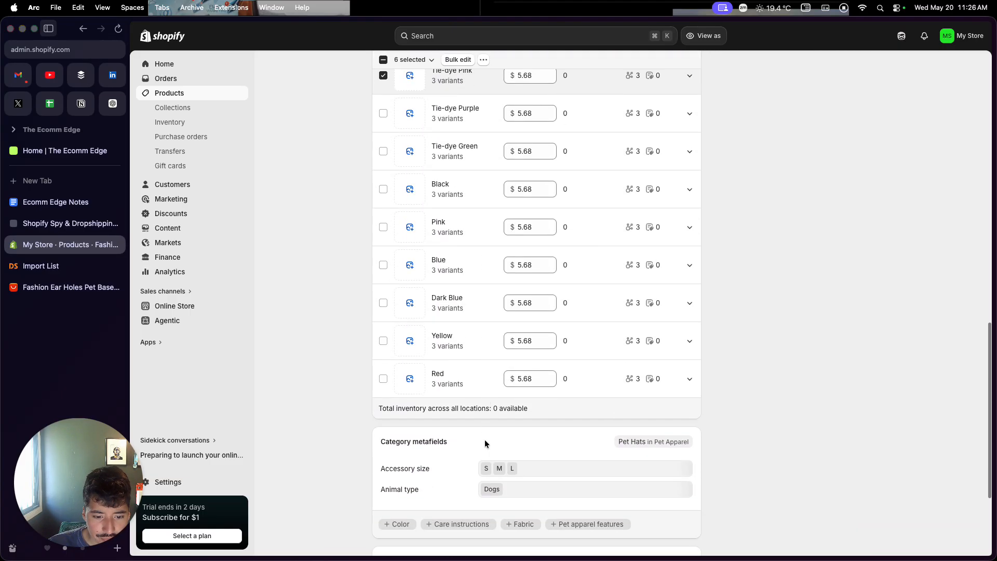
pyautogui.scroll(10, 484, 439)
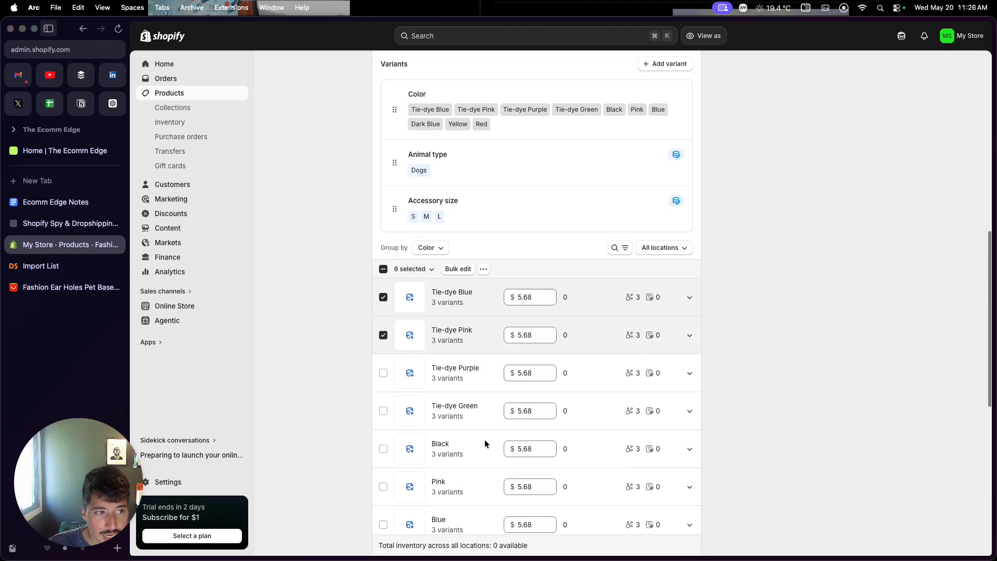
# - Switch to the Ecomm Edge Notes document and read the pricing notes and the "theme edits / store design" section
pyautogui.click(56, 201)
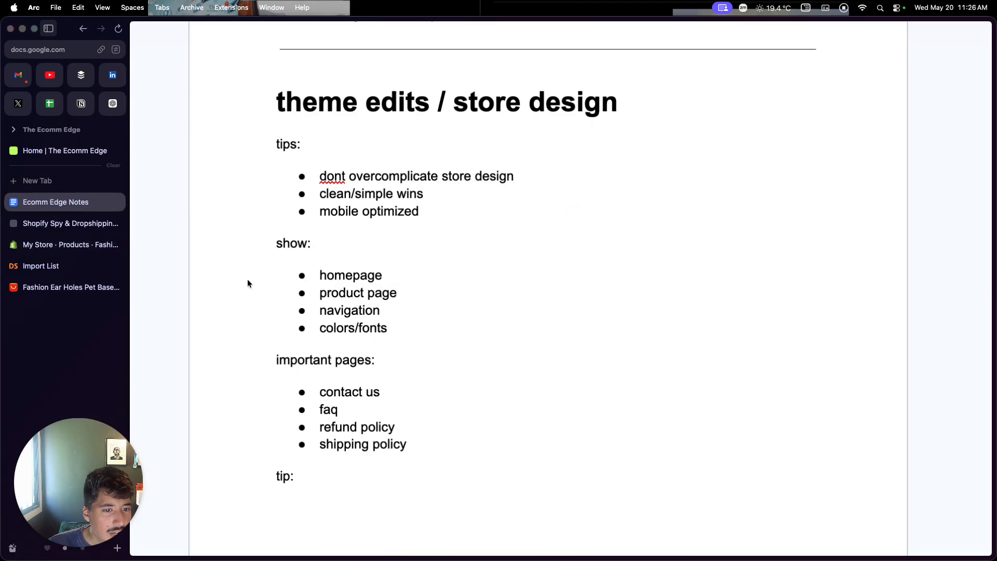
pyautogui.scroll(5, 331, 414)
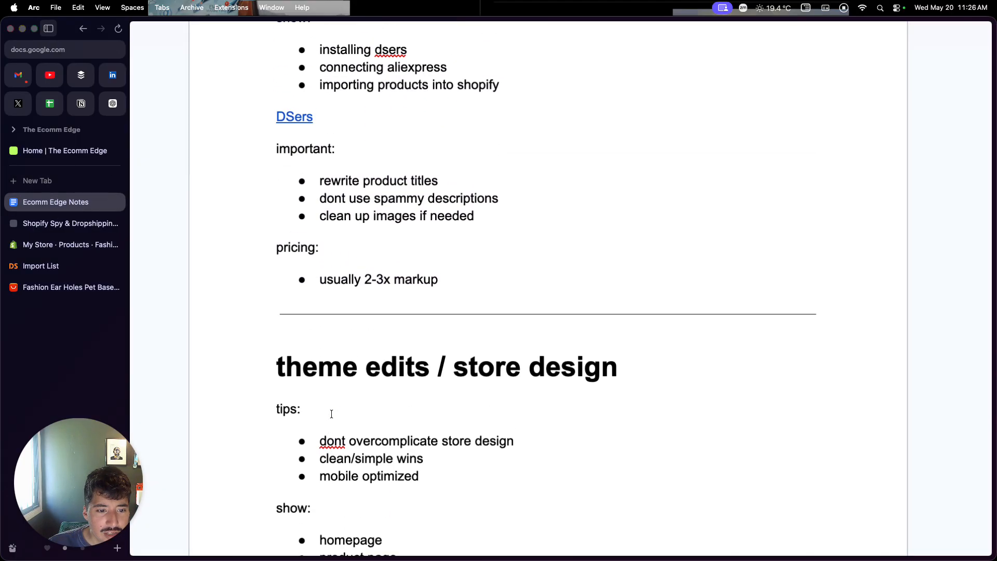
pyautogui.scroll(-2, 371, 402)
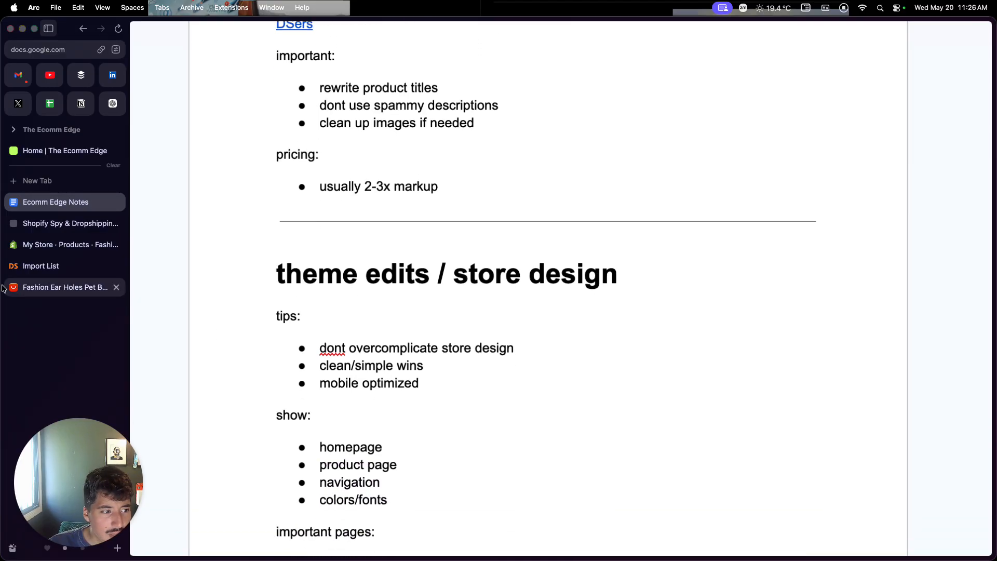
# - Switch back to the Shopify admin, open the Online Store section and browse the current theme and suggested themes
pyautogui.click(74, 224)
pyautogui.click(71, 247)
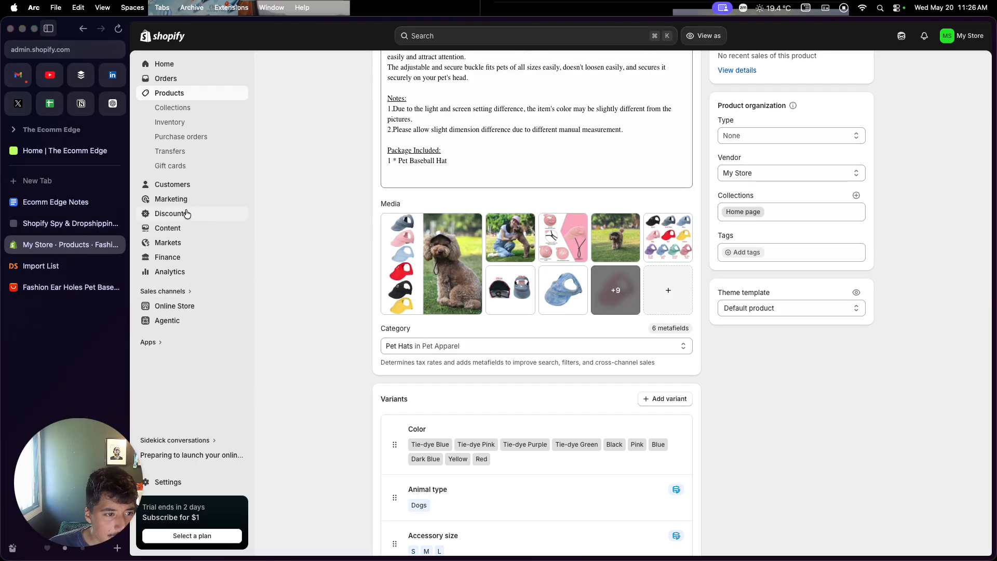
pyautogui.click(185, 305)
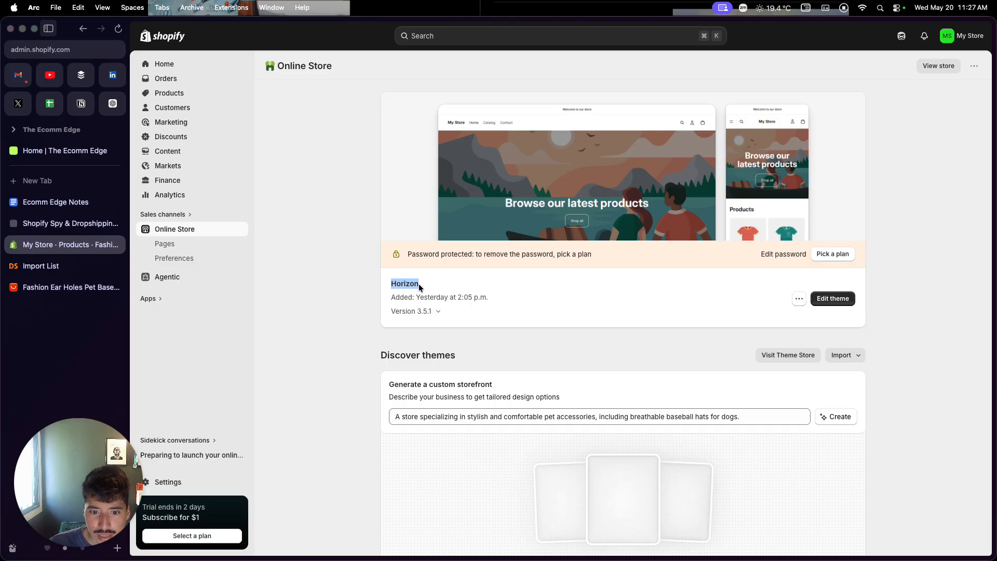
pyautogui.scroll(-5, 419, 287)
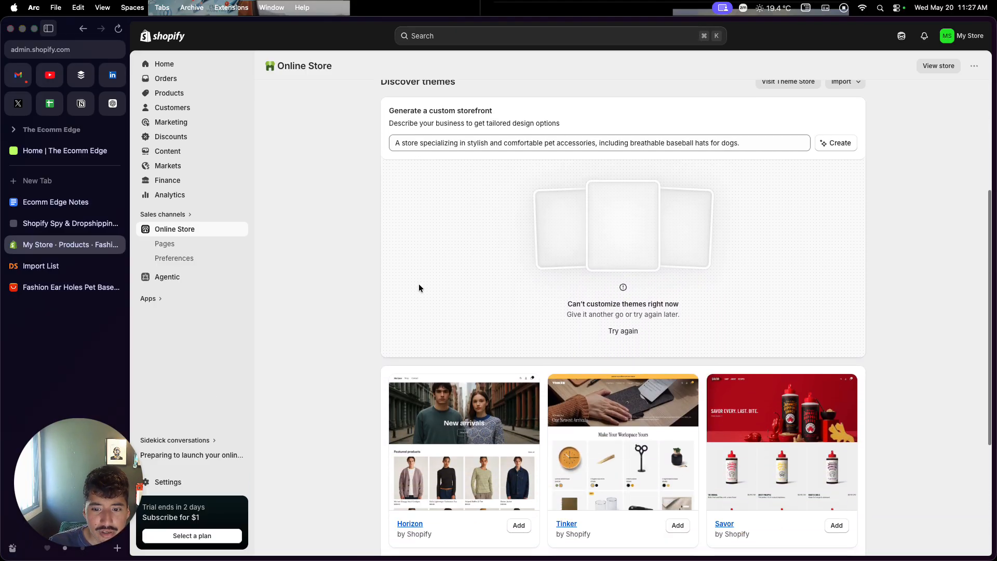
pyautogui.scroll(1, 419, 287)
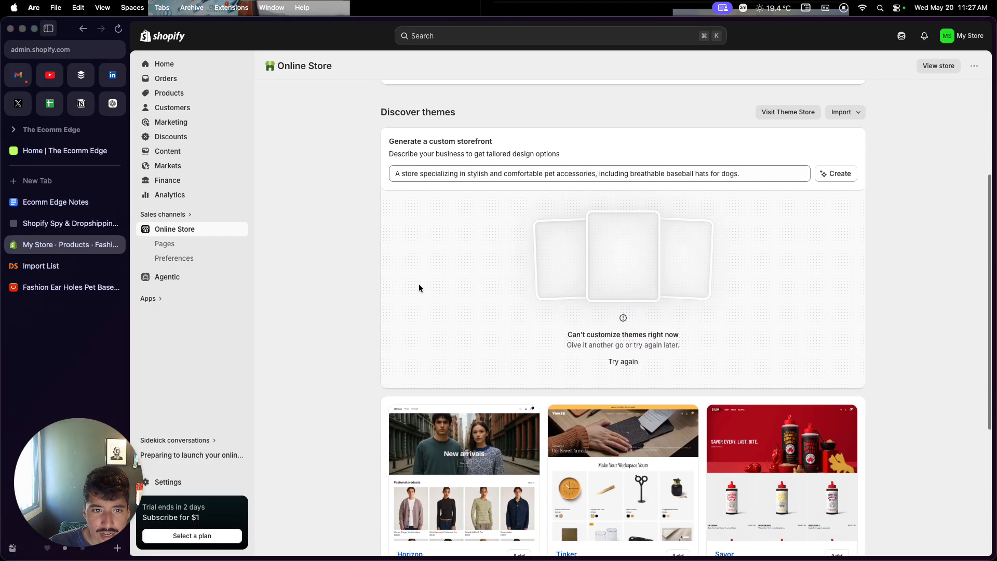
pyautogui.scroll(1, 418, 287)
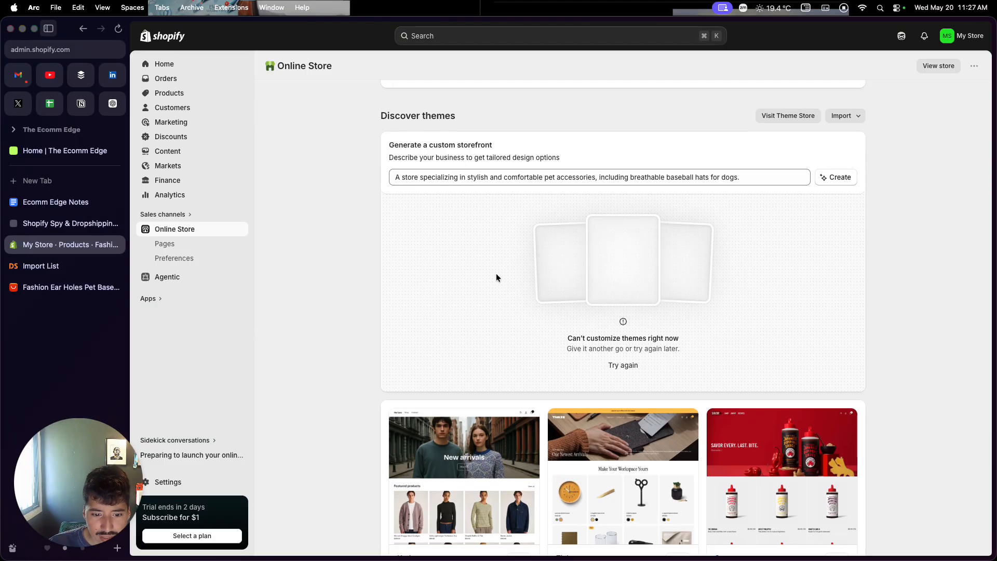
pyautogui.scroll(-5, 497, 275)
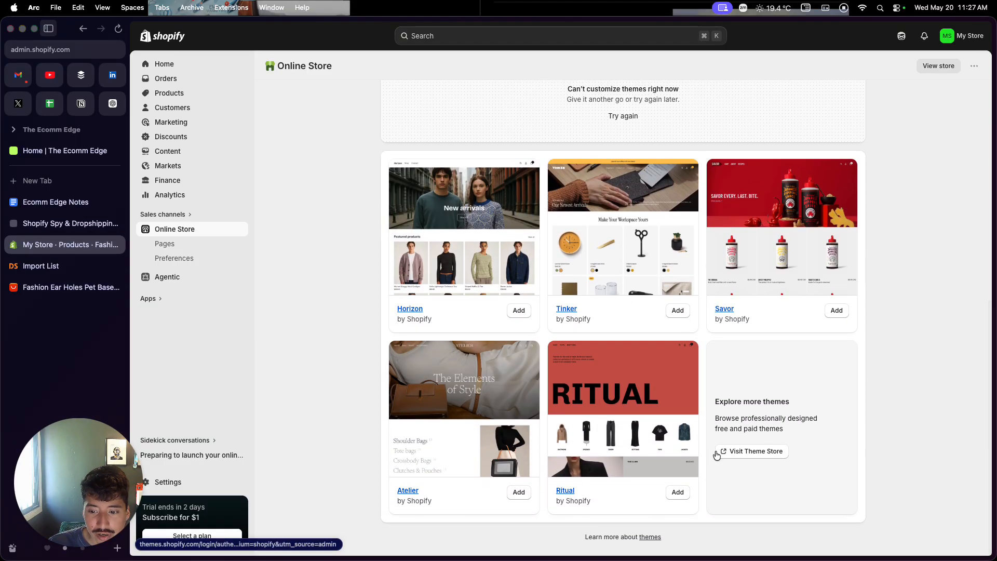
# - Open the Shopify Theme Store and browse themes using the Free price filter and the Pets industry filter
pyautogui.click(731, 462)
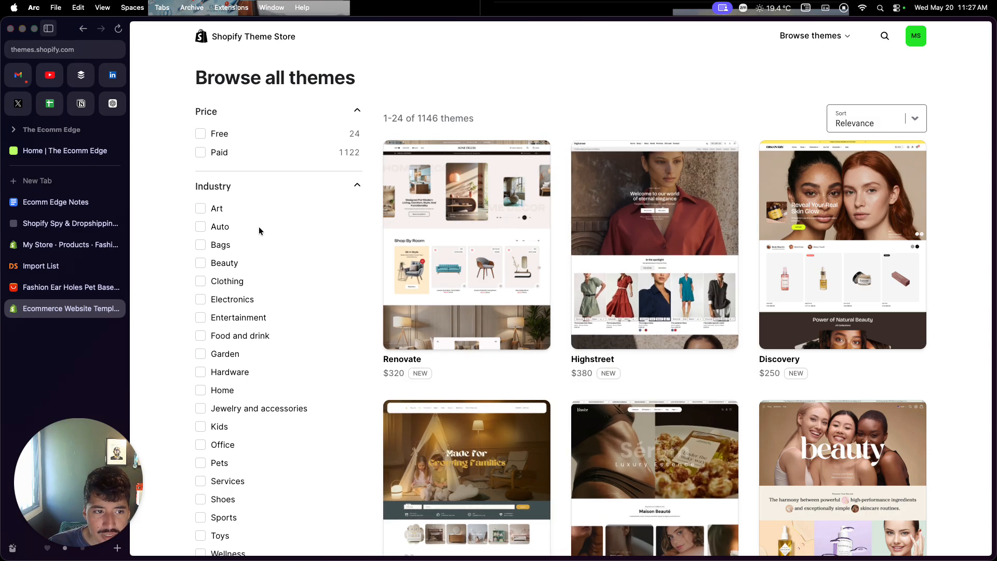
pyautogui.click(204, 134)
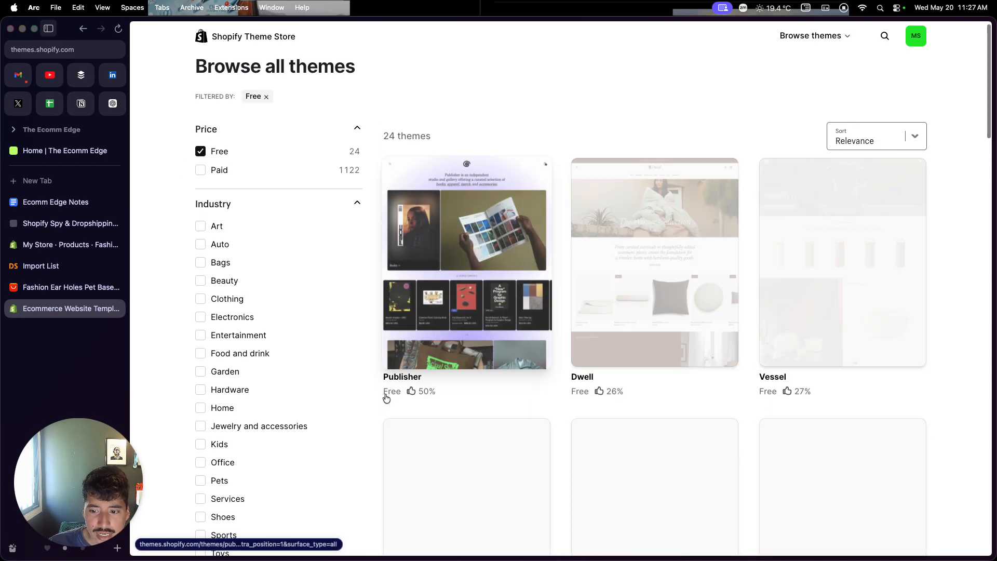
pyautogui.scroll(-5, 386, 398)
pyautogui.scroll(2, 256, 220)
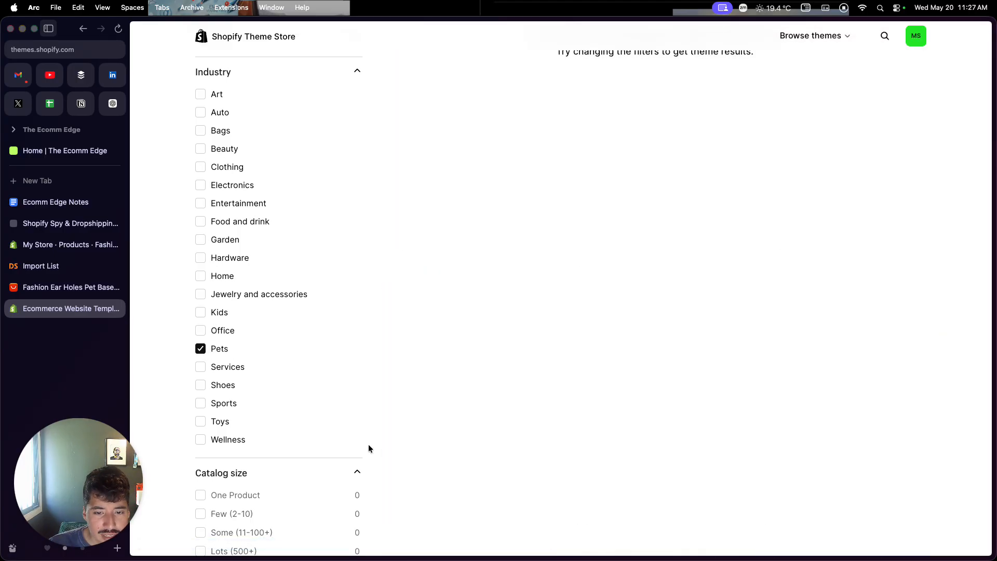
pyautogui.scroll(3, 369, 449)
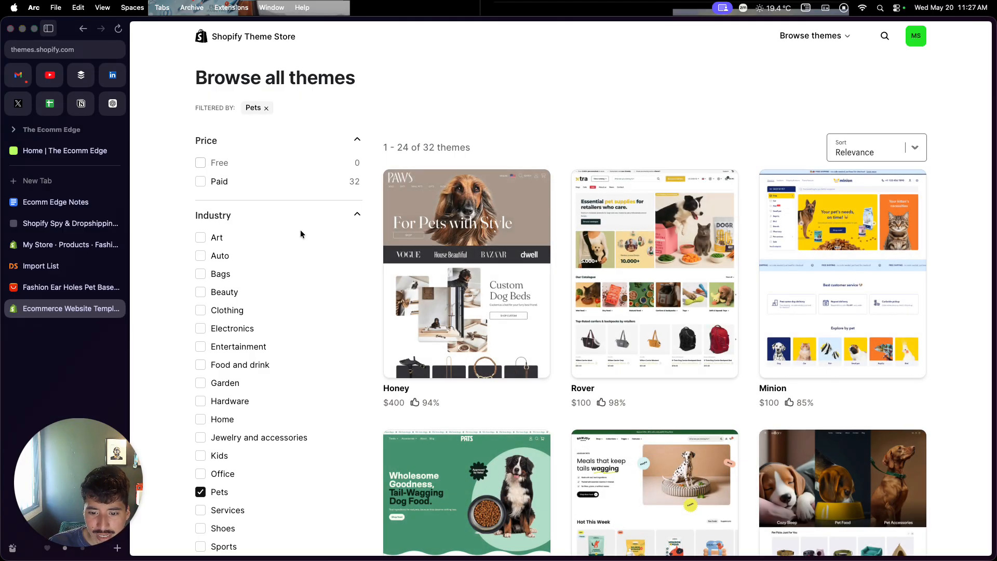
pyautogui.scroll(-5, 281, 222)
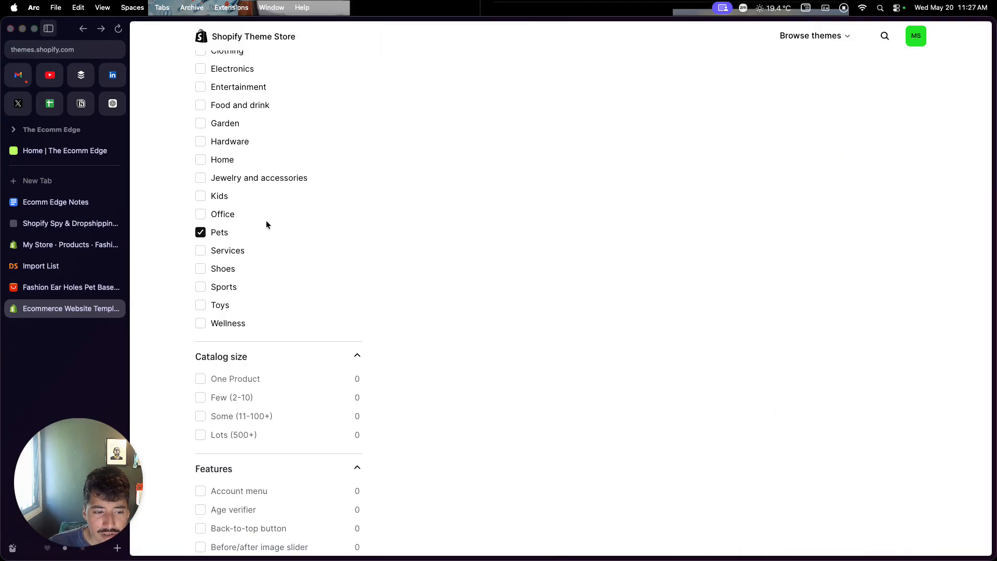
# - Return to the Shopify admin and generate a custom storefront from the prefilled description of a pet accessories store
pyautogui.click(61, 255)
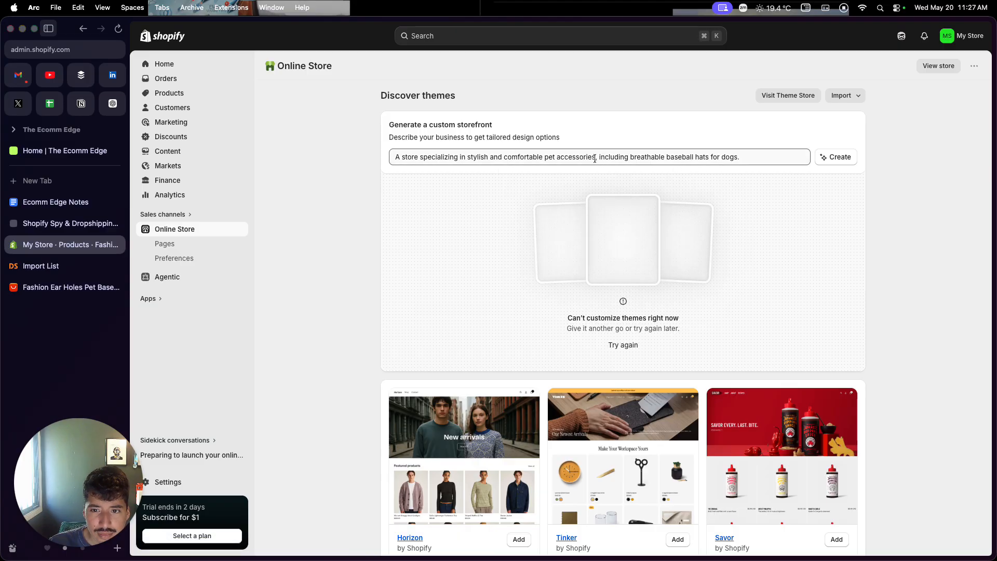
pyautogui.click(838, 157)
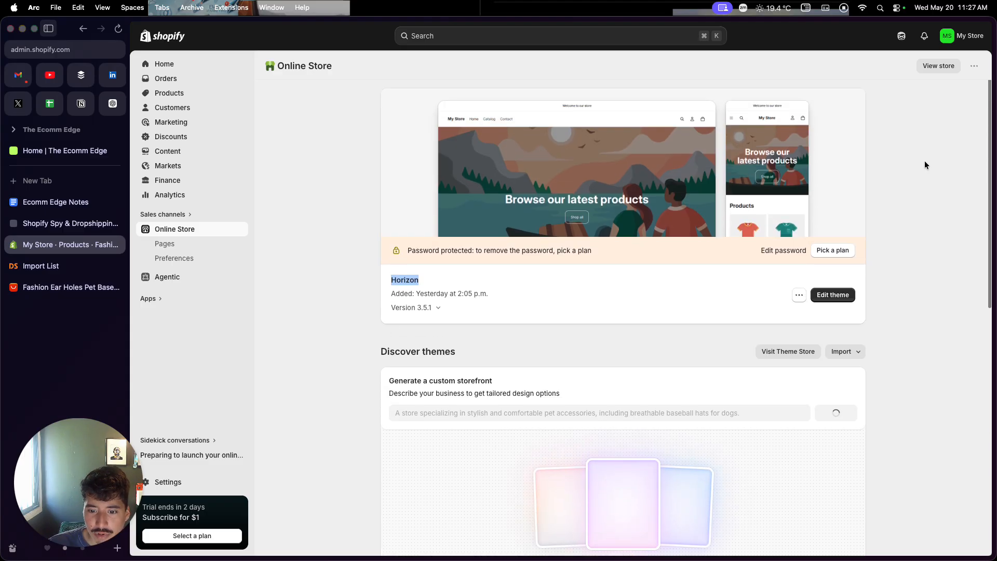
pyautogui.scroll(-5, 924, 165)
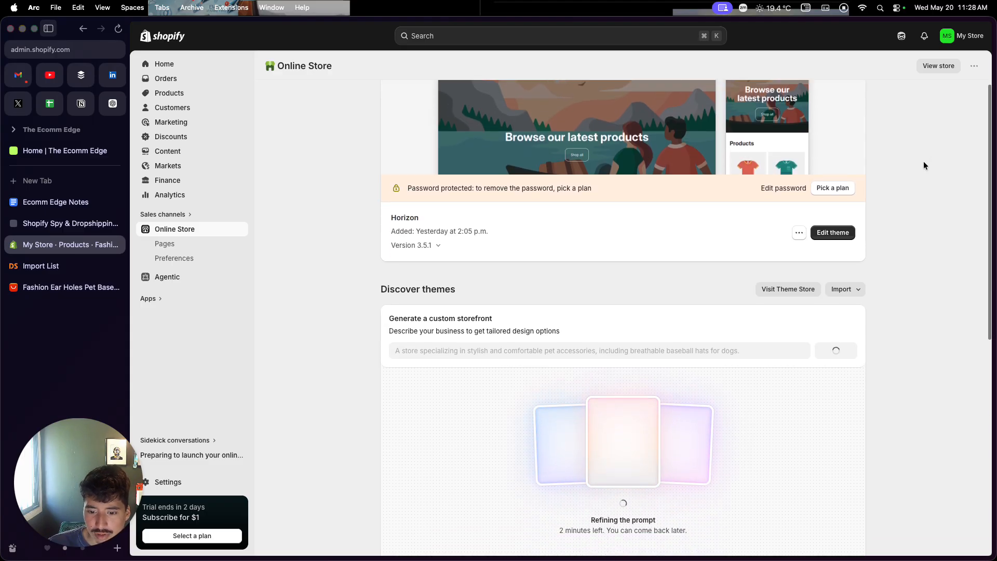
pyautogui.scroll(-1, 924, 165)
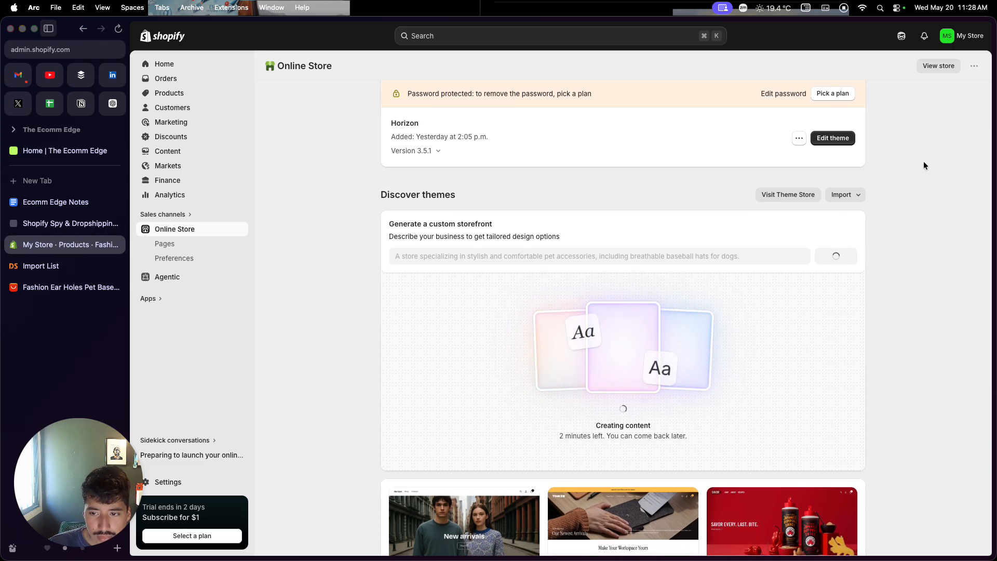
# - Open the Horizon theme for editing and look over its home page preview
pyautogui.click(838, 140)
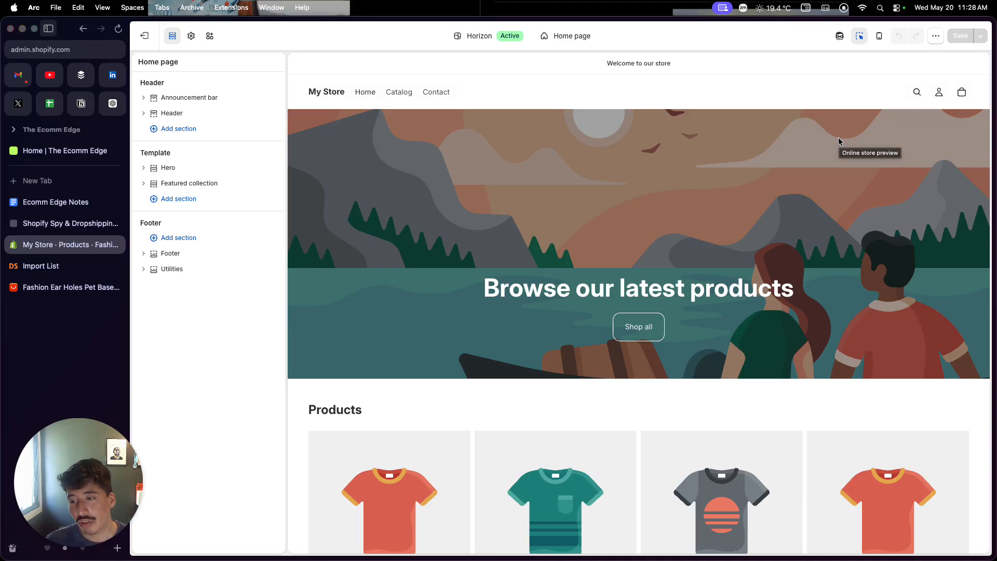
pyautogui.scroll(-2, 670, 301)
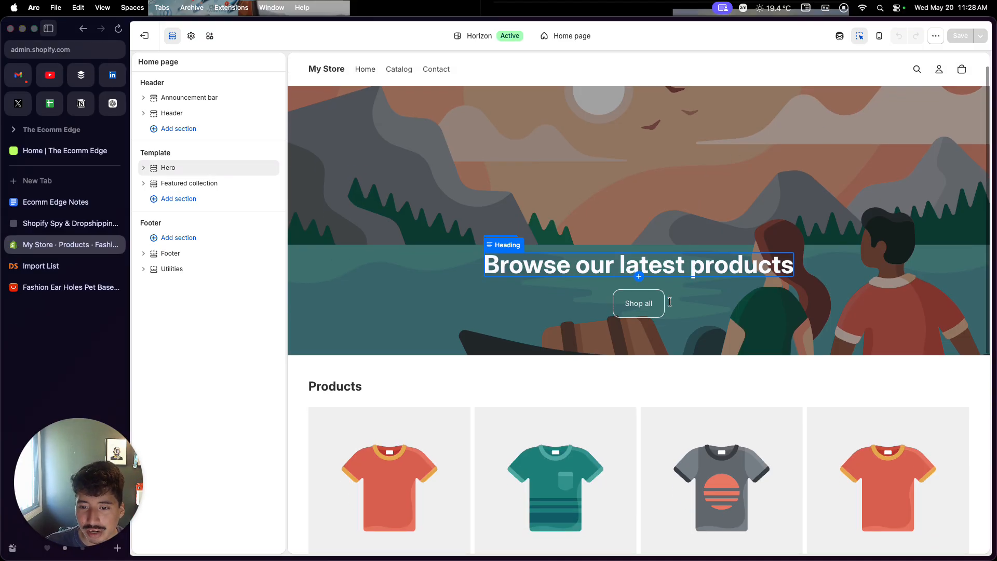
# - Review the home page preview and remove the Featured collection section from the template
pyautogui.scroll(-1, 669, 303)
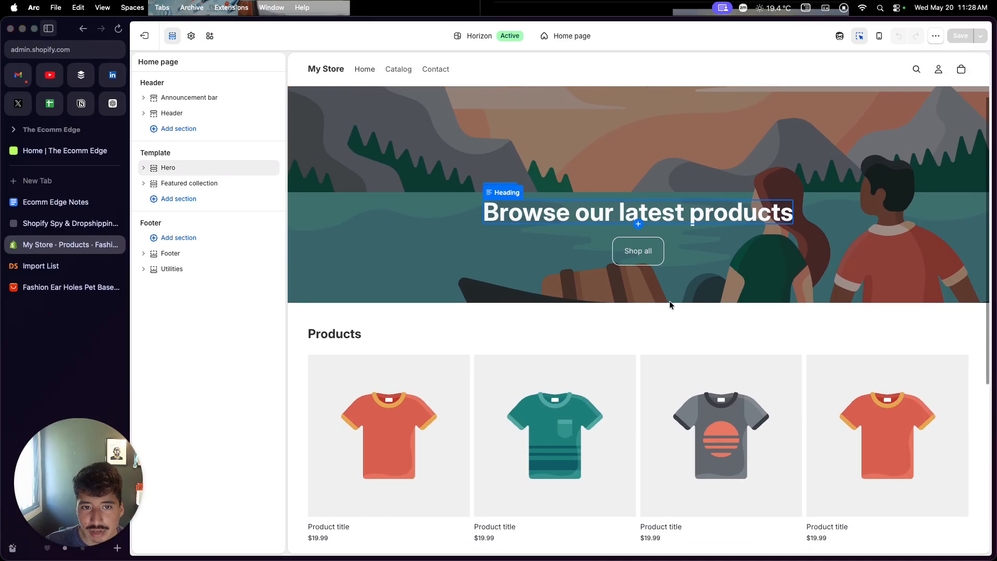
pyautogui.scroll(-1, 668, 301)
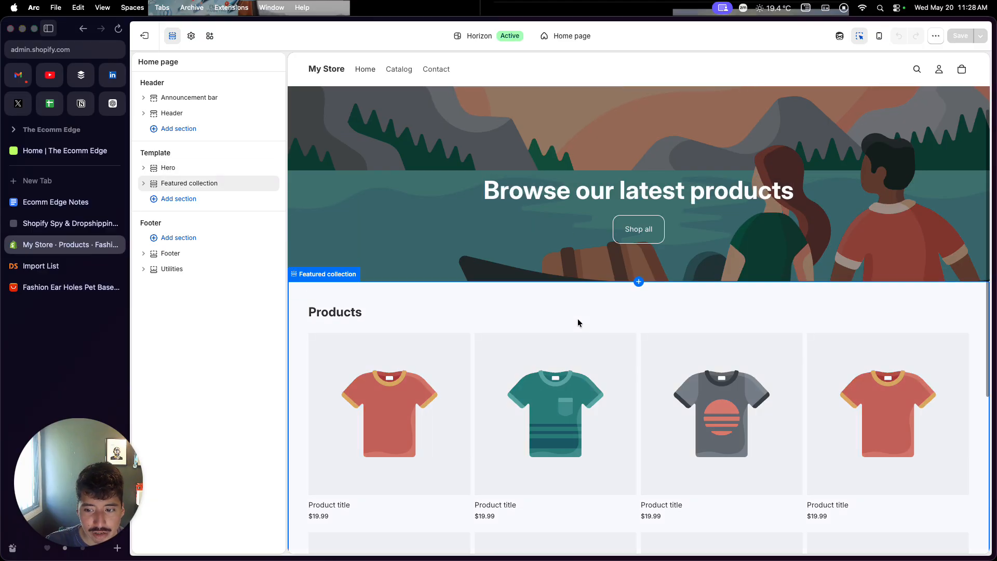
pyautogui.scroll(-10, 577, 319)
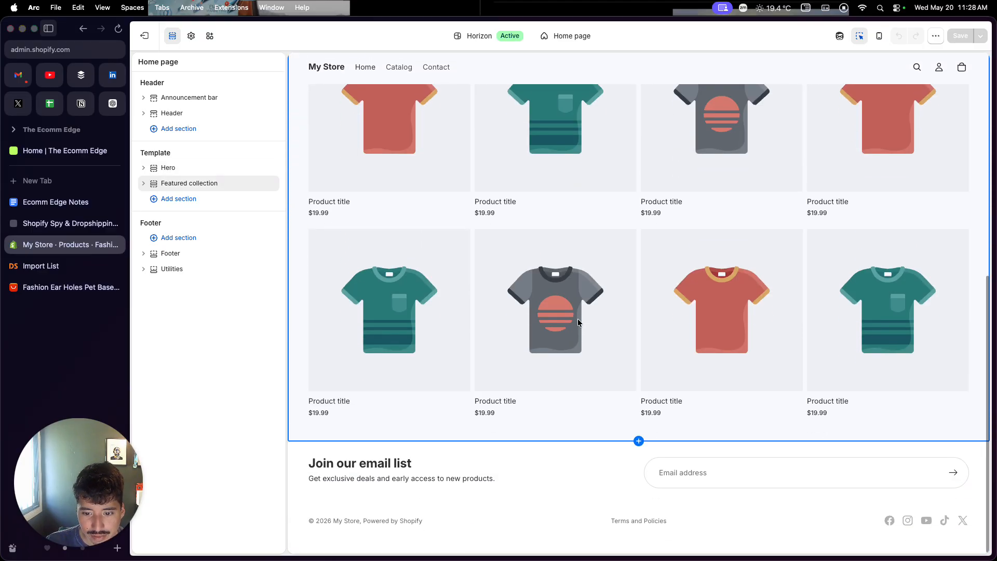
pyautogui.scroll(6, 578, 319)
pyautogui.scroll(4, 577, 322)
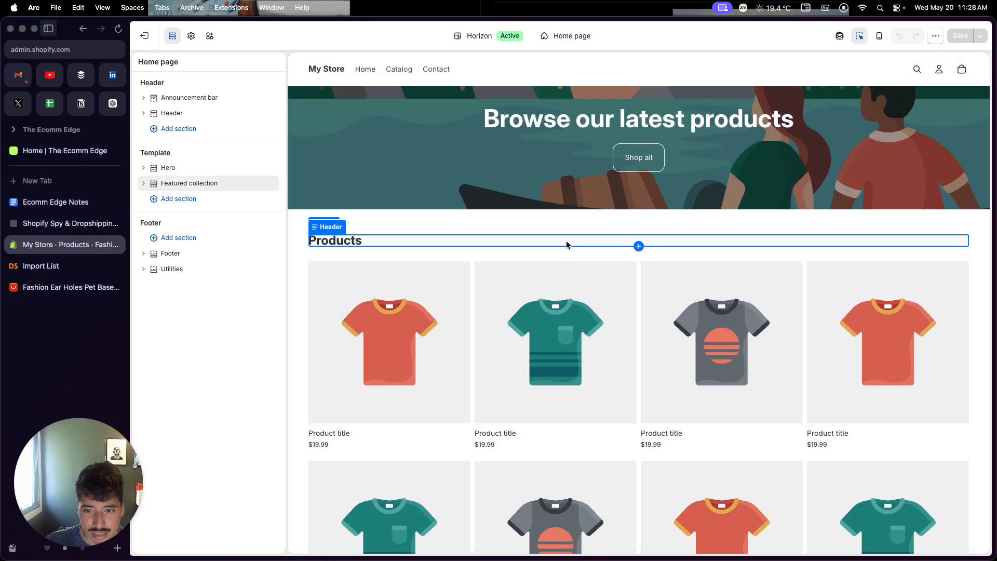
pyautogui.click(566, 242)
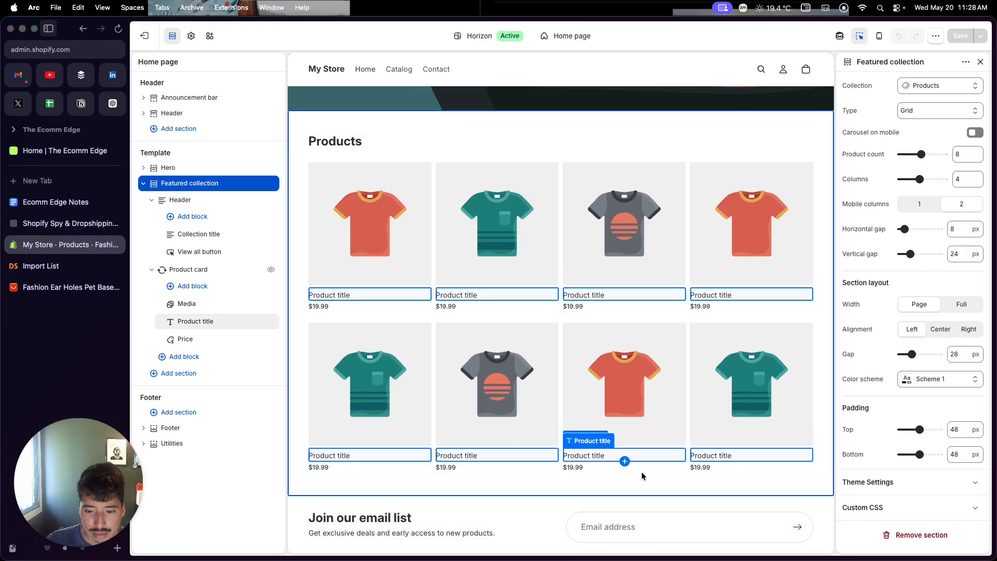
pyautogui.click(617, 513)
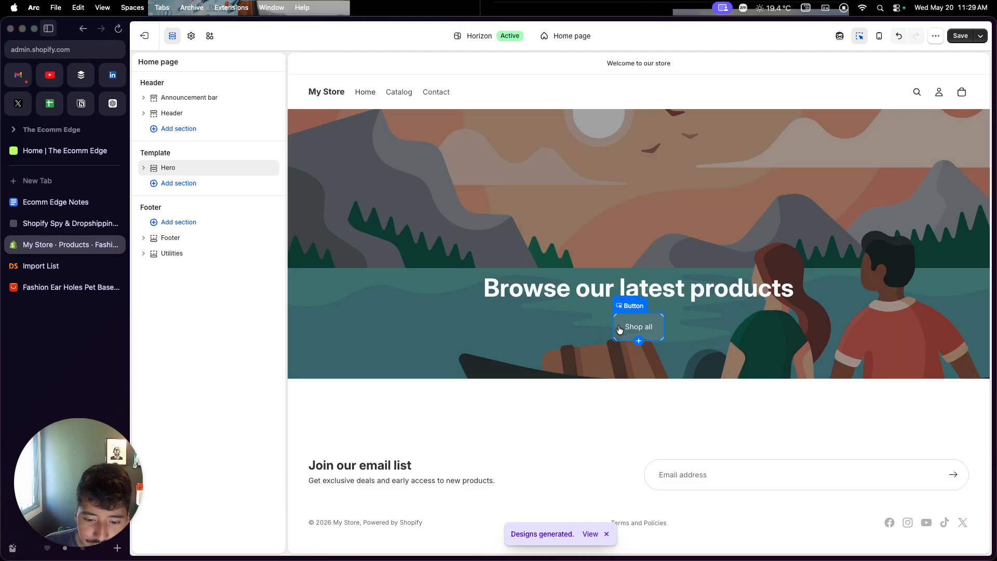
# - Open the free image library for the hero section's first media and search it for "dogs"
pyautogui.click(460, 230)
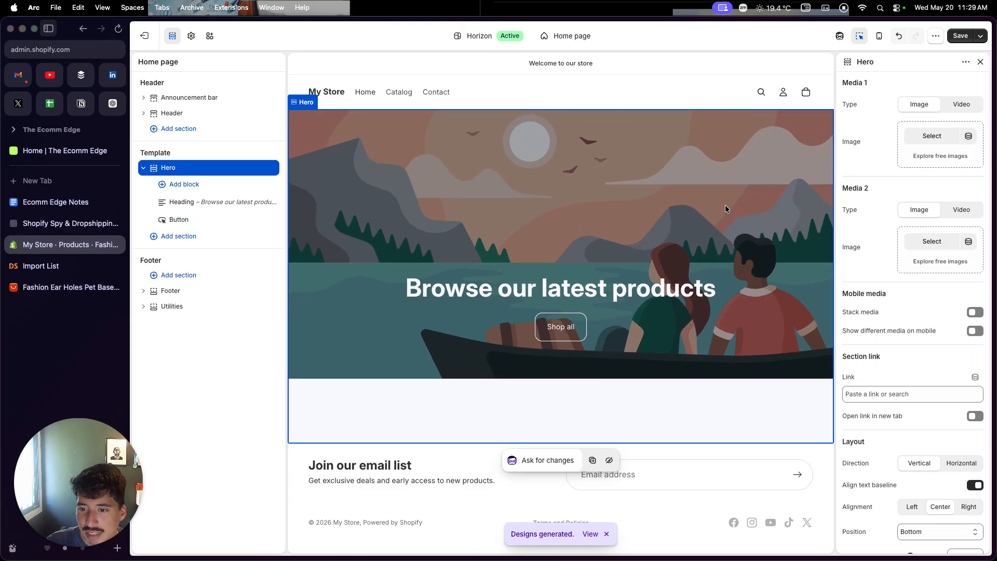
pyautogui.click(939, 156)
pyautogui.scroll(-10, 887, 245)
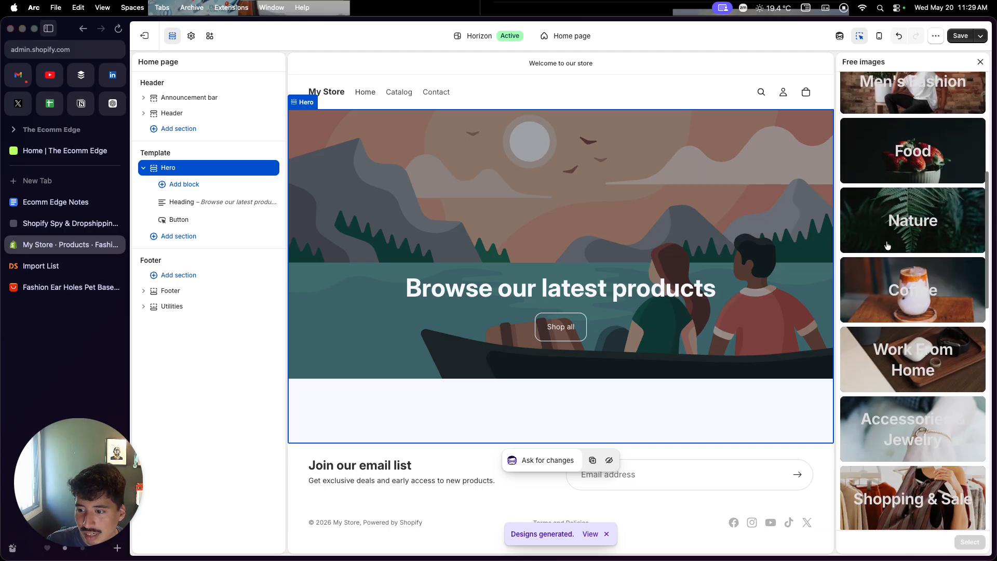
pyautogui.scroll(-10, 887, 245)
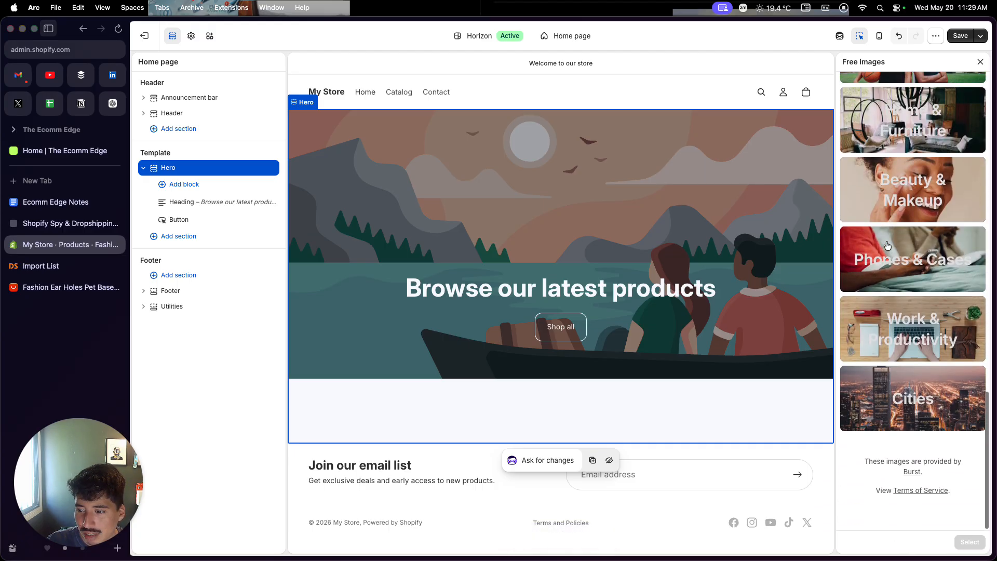
pyautogui.scroll(10, 887, 245)
pyautogui.scroll(5, 887, 246)
pyautogui.click(891, 84)
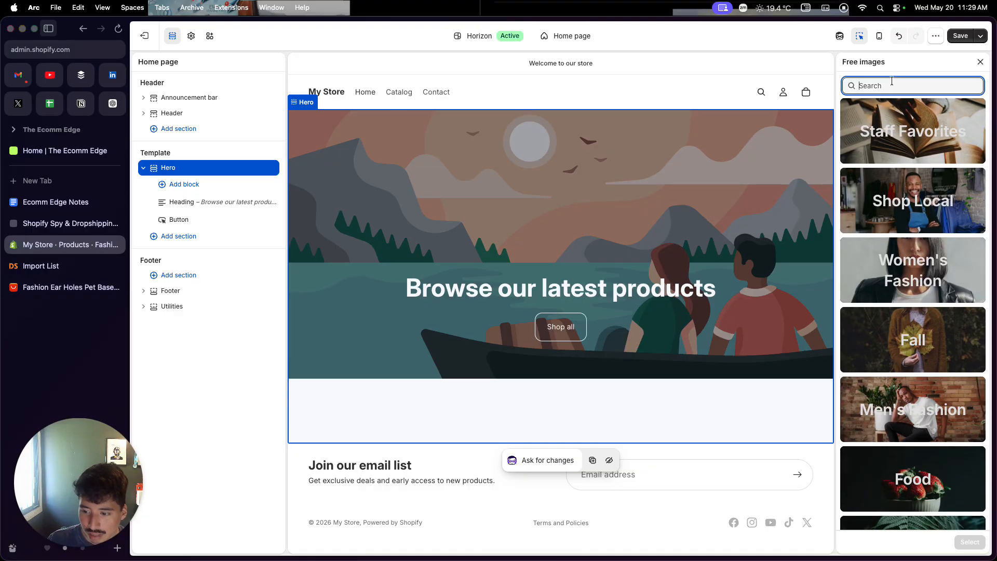
pyautogui.write('dogs')
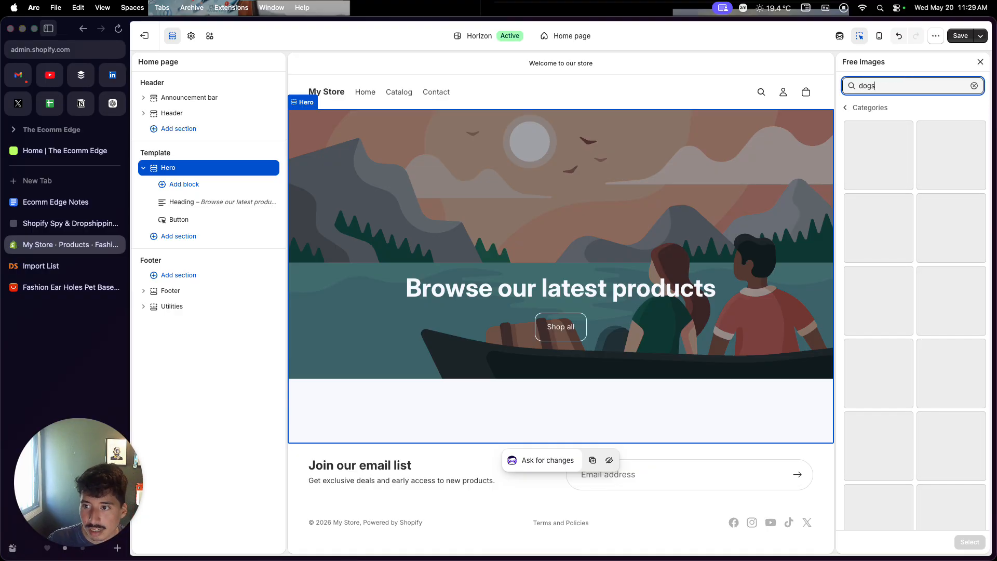
# - Set the photo of the white Labrador lying beside a red blanket as the hero's Media 1 image
pyautogui.scroll(-1, 886, 215)
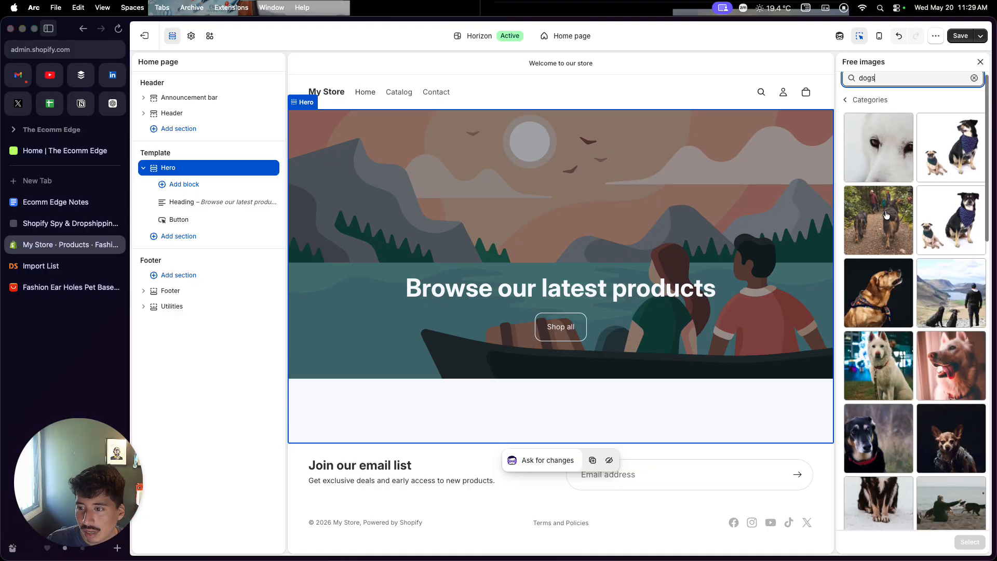
pyautogui.scroll(-2, 886, 215)
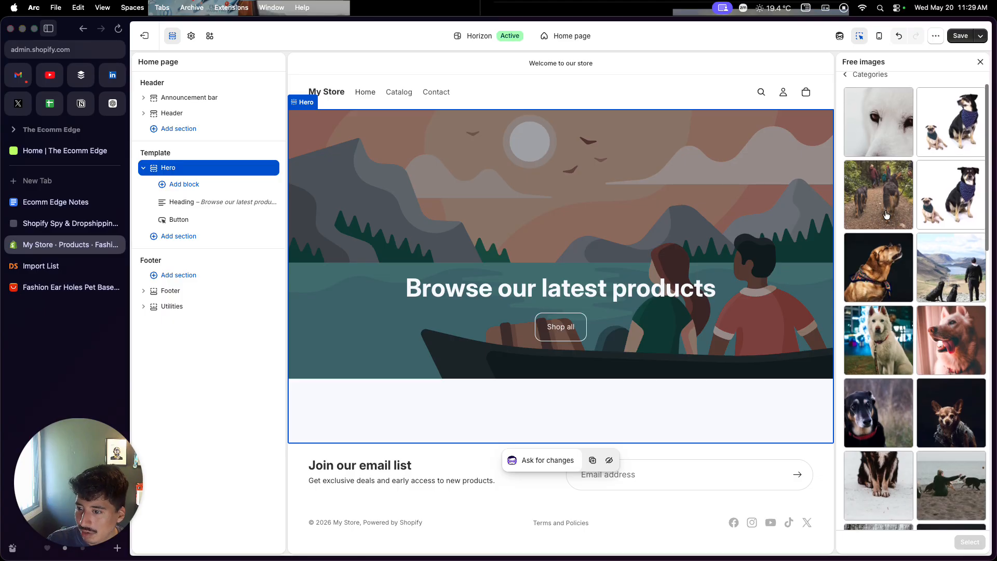
pyautogui.scroll(-5, 886, 214)
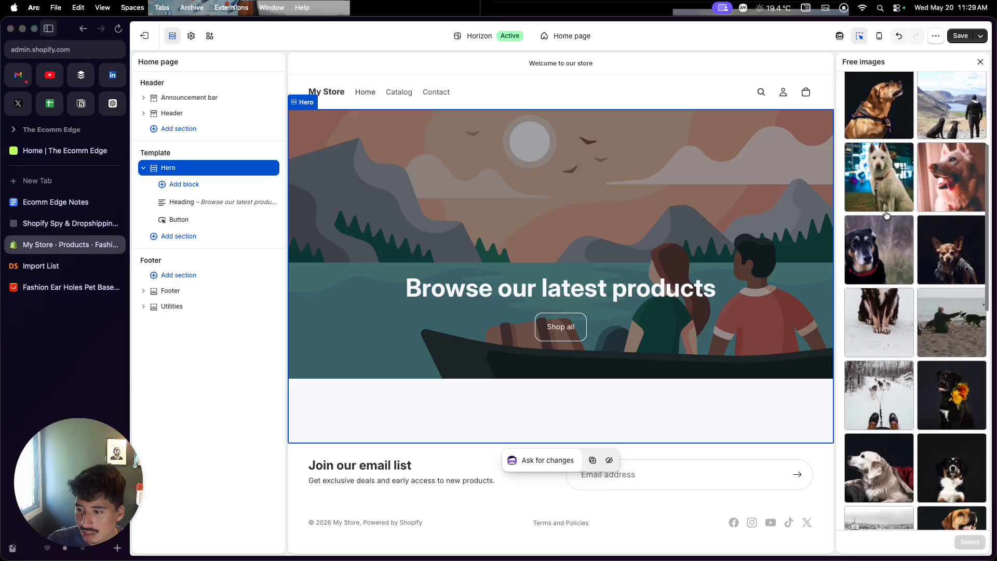
pyautogui.scroll(-2, 886, 215)
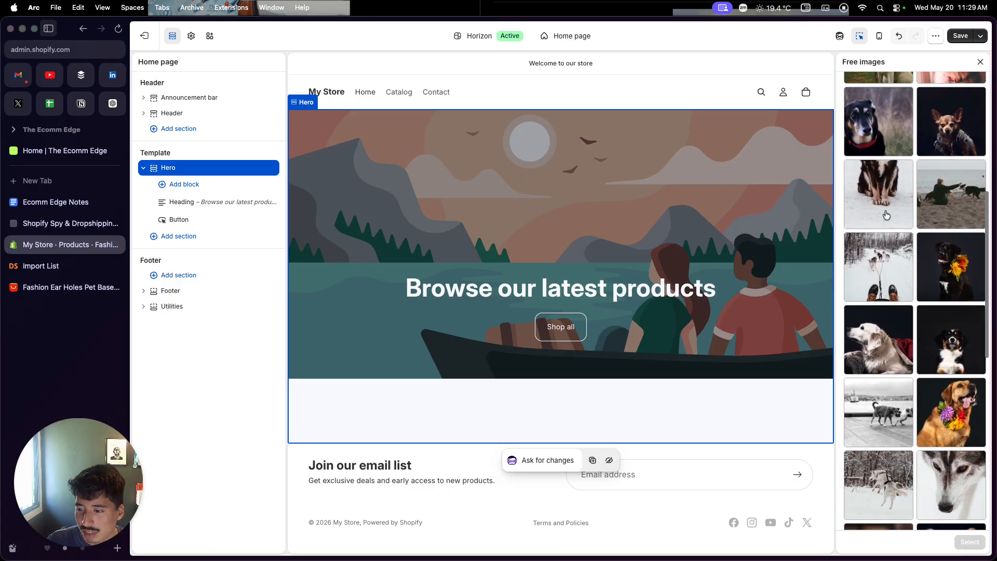
pyautogui.scroll(-3, 886, 215)
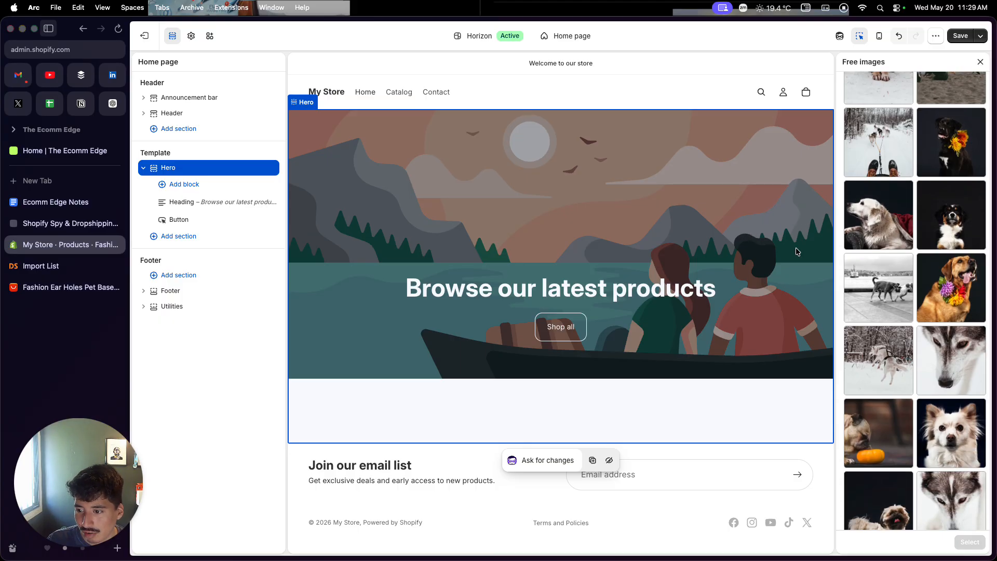
pyautogui.click(868, 242)
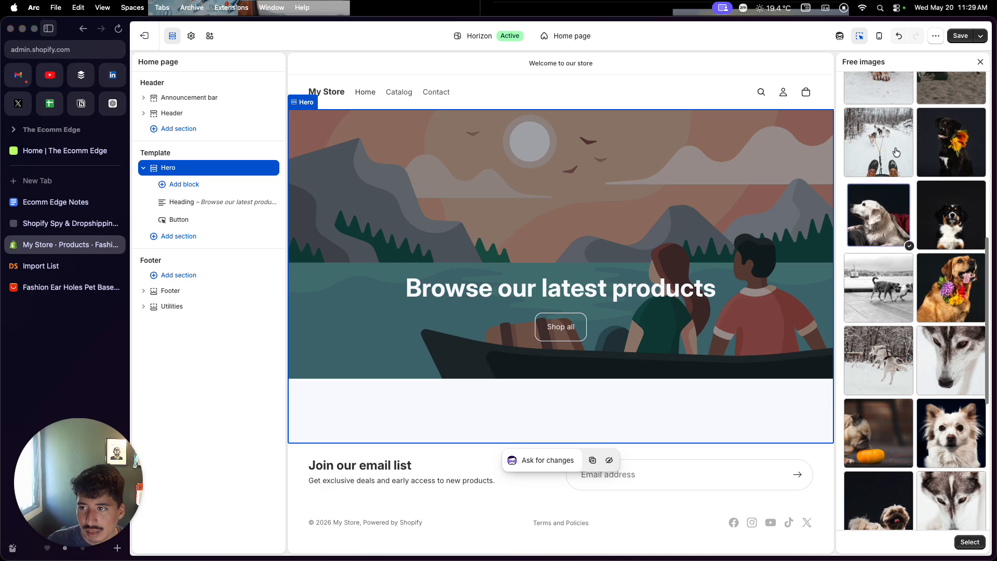
pyautogui.click(956, 545)
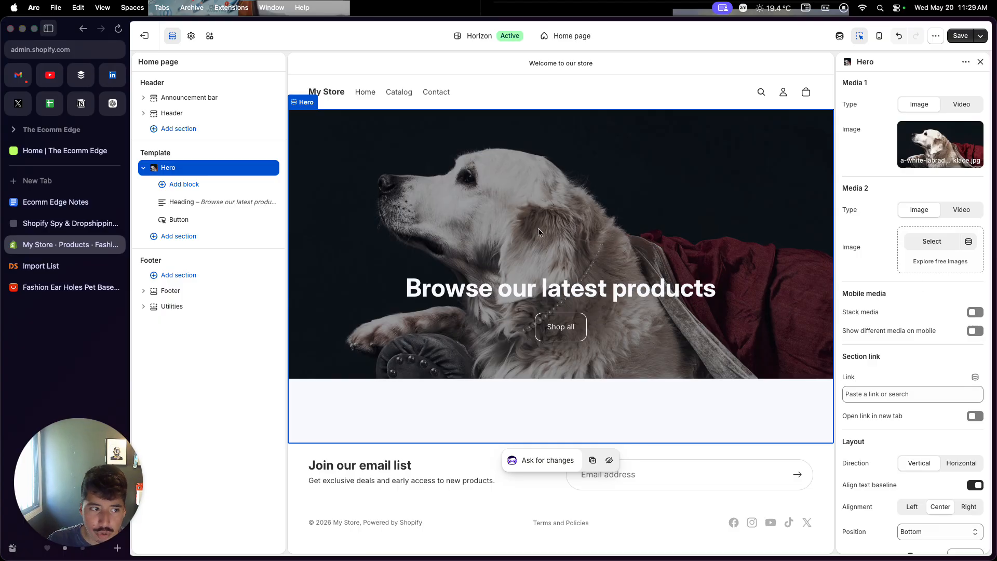
# - Switch to DSers, close the push details to check the pet hat in the import list, and return to the Shopify theme editor
pyautogui.click(76, 266)
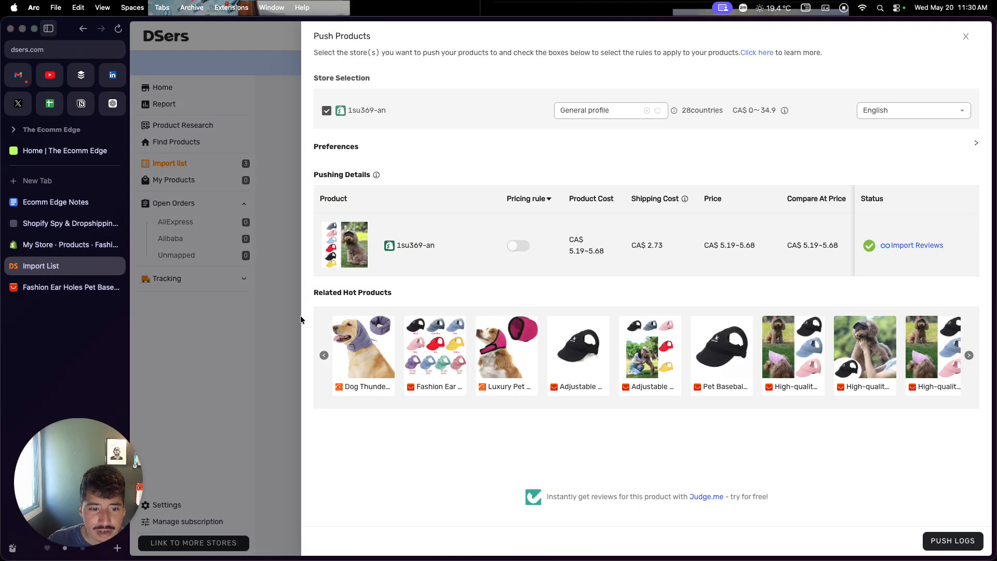
pyautogui.click(287, 336)
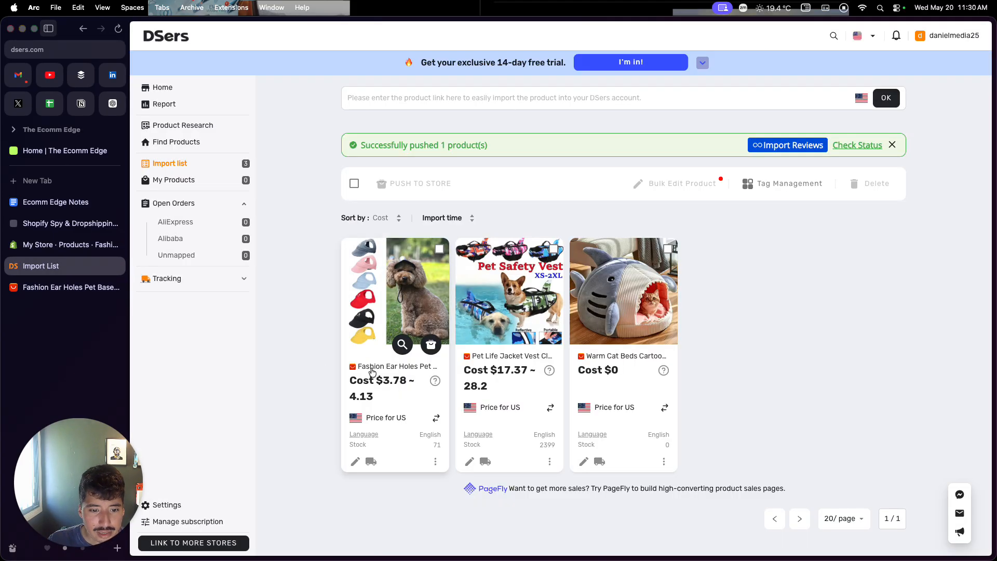
pyautogui.click(61, 245)
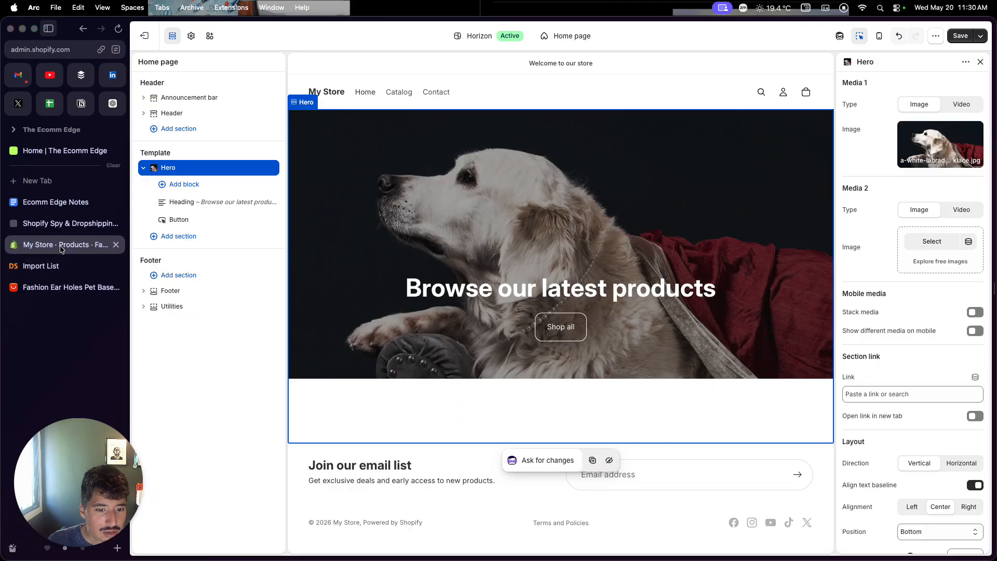
# - Replace the hero heading text with "The Purrfect Hat For Your Dog"
pyautogui.click(433, 291)
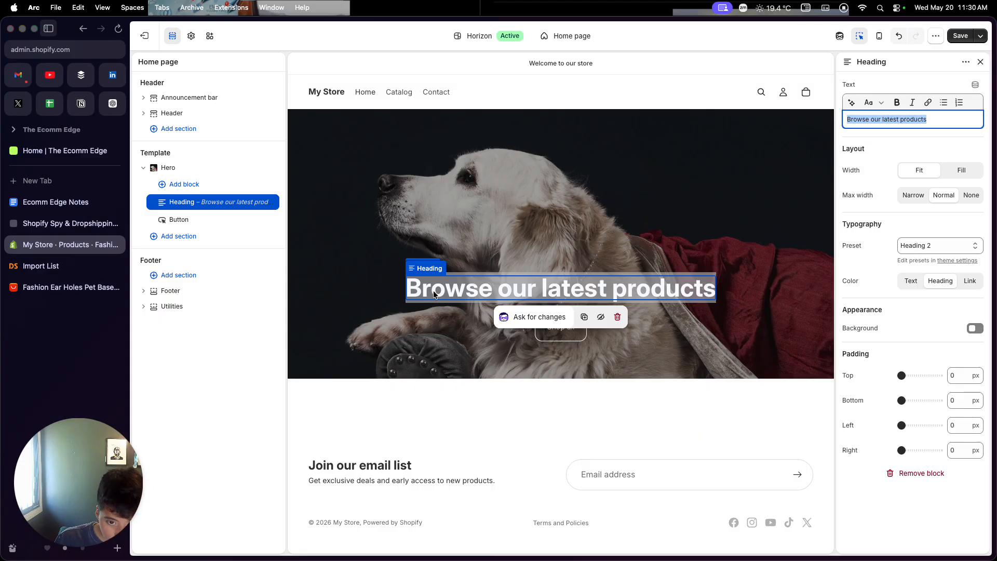
pyautogui.moveTo(932, 119); pyautogui.dragTo(847, 119)
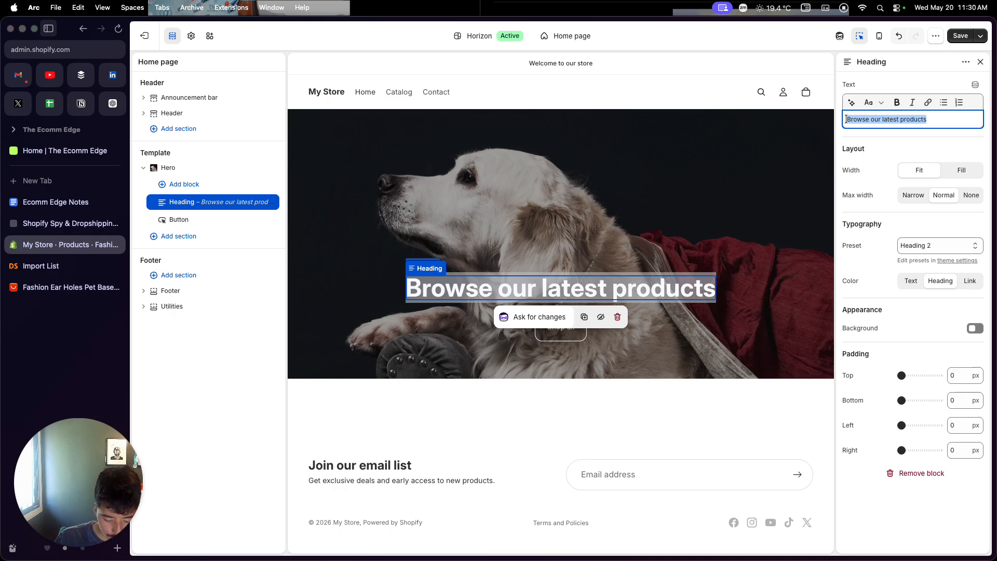
pyautogui.write('The P')
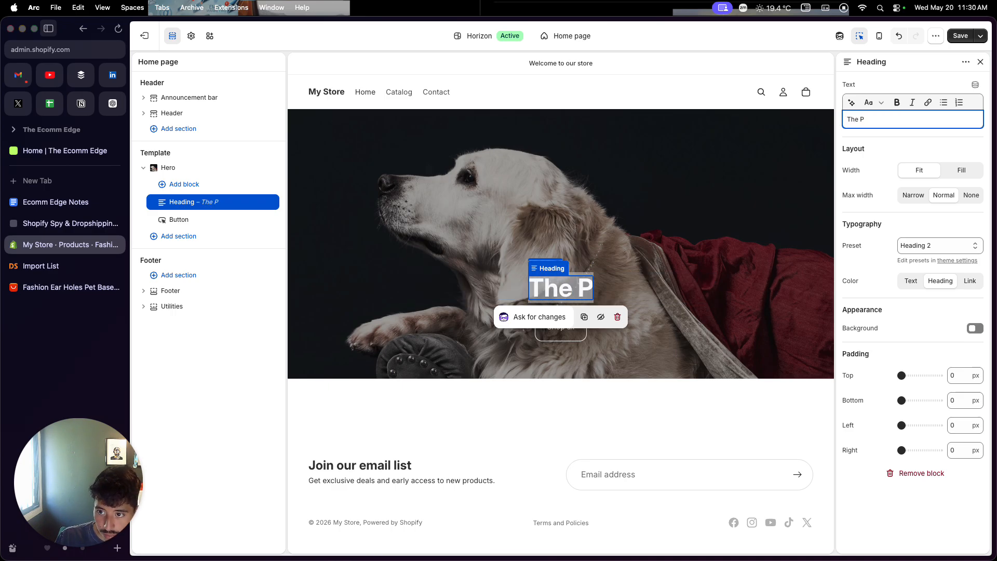
pyautogui.write('urfect')
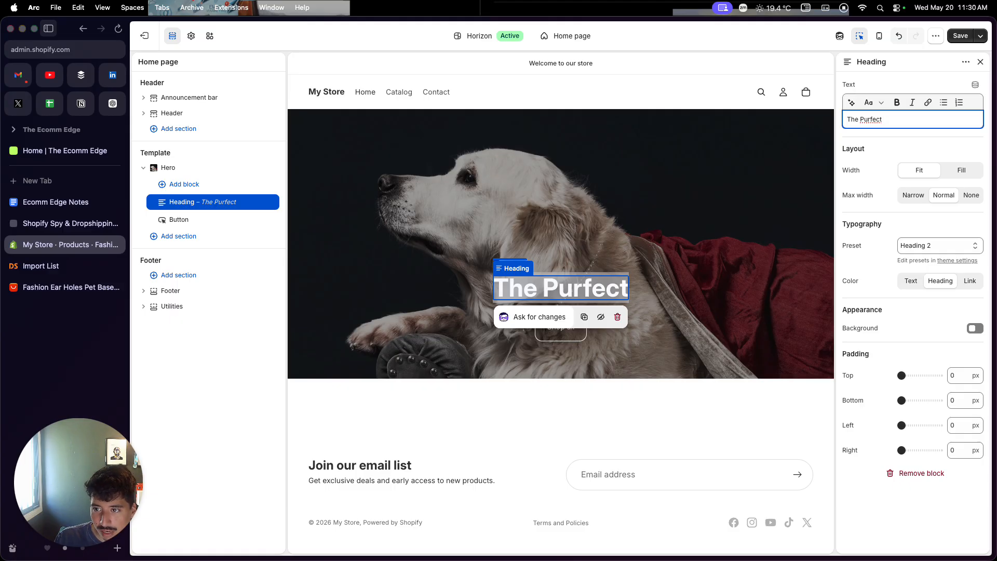
pyautogui.click(868, 120)
pyautogui.write('r')
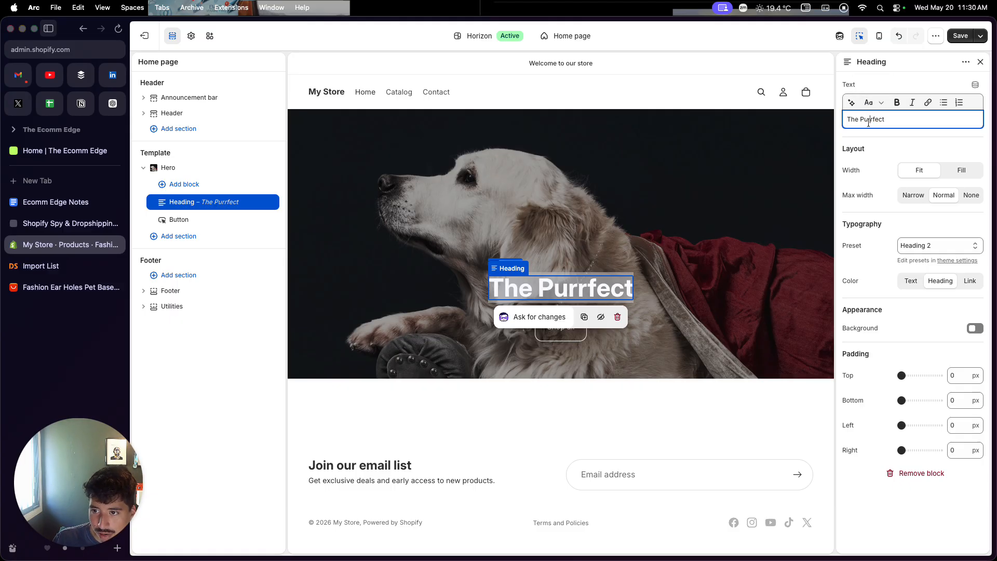
pyautogui.click(906, 118)
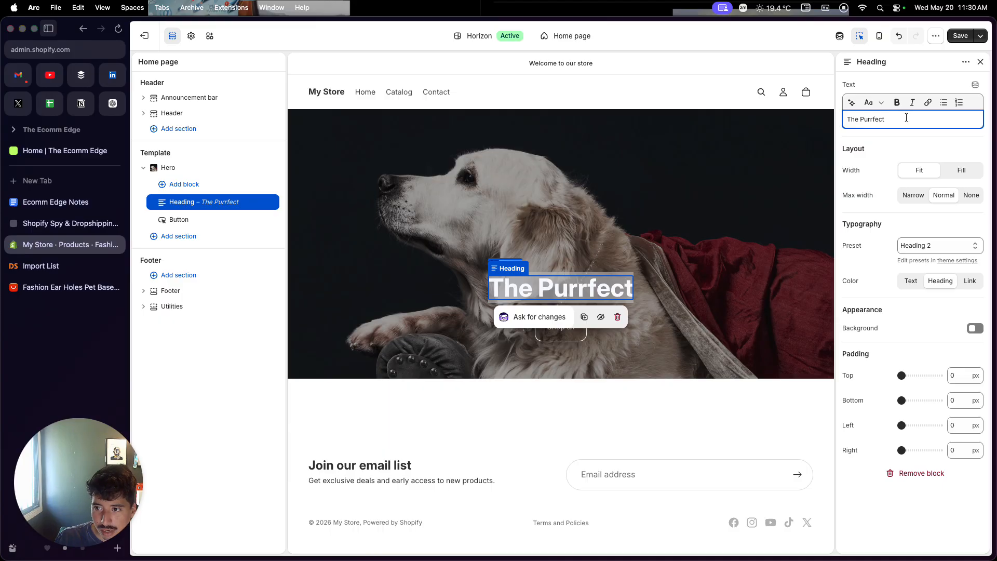
pyautogui.write('Hat For Yo')
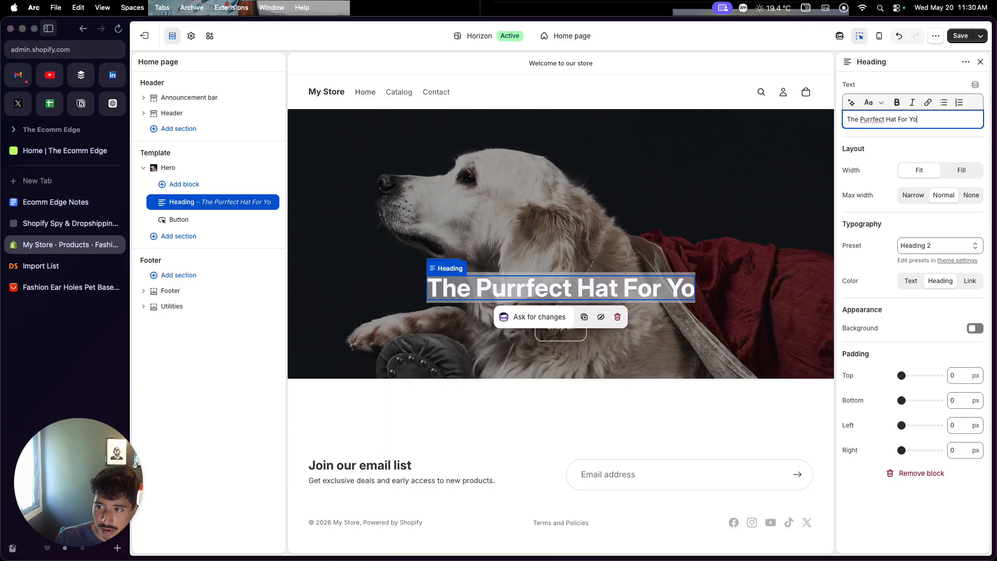
pyautogui.write('ur Do')
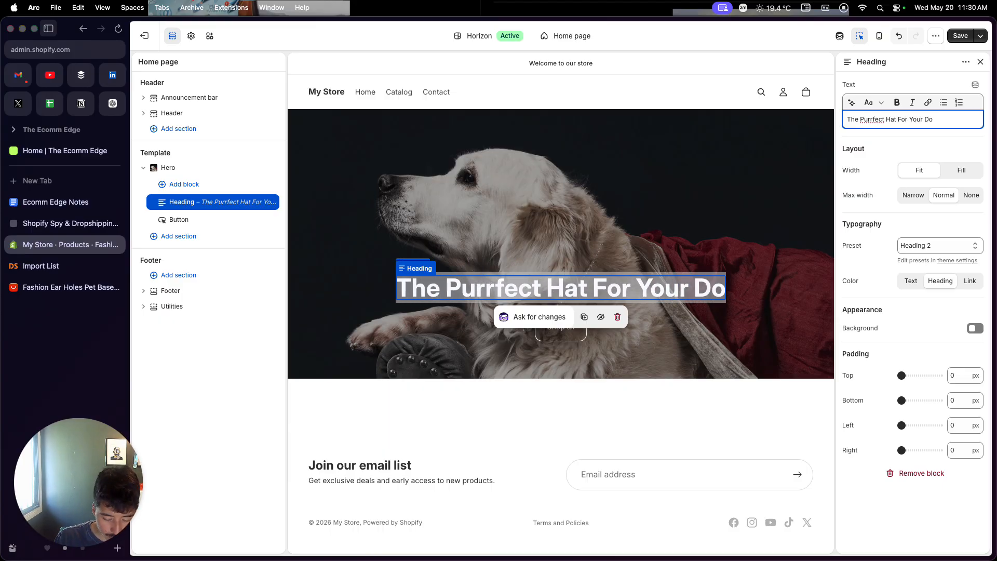
pyautogui.write('g')
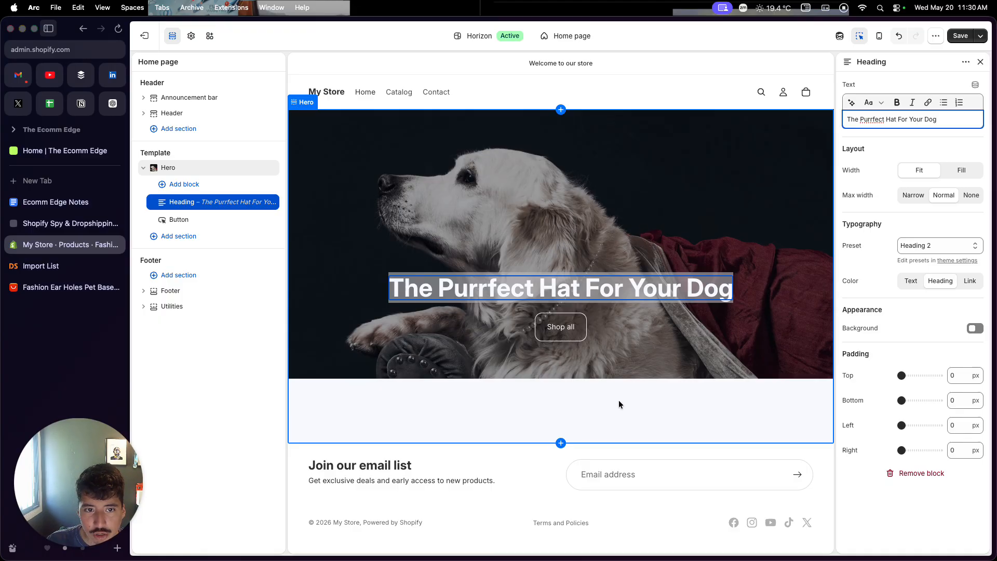
# - Add an Icons with text section to the home page template, directly below the hero
pyautogui.click(563, 390)
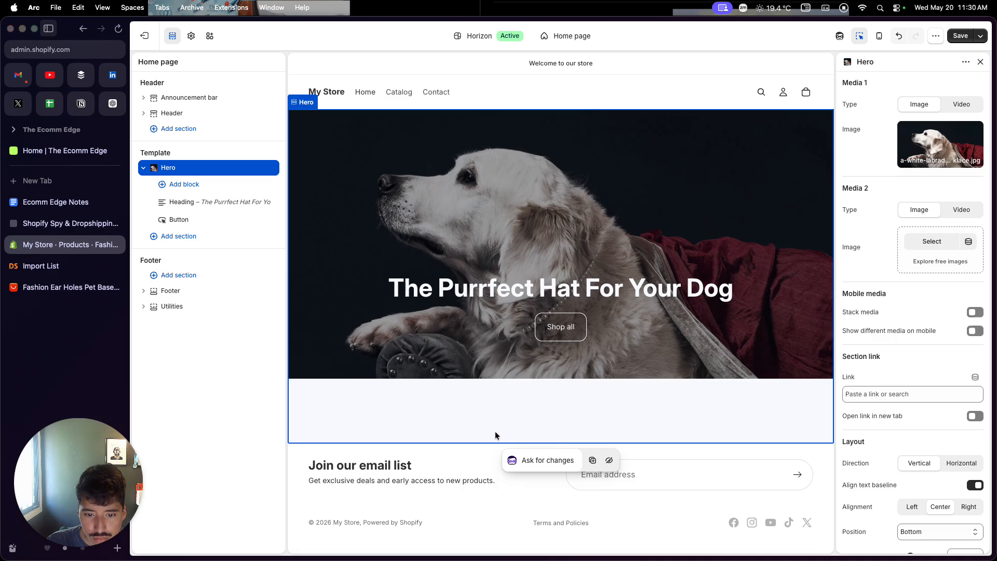
pyautogui.click(565, 447)
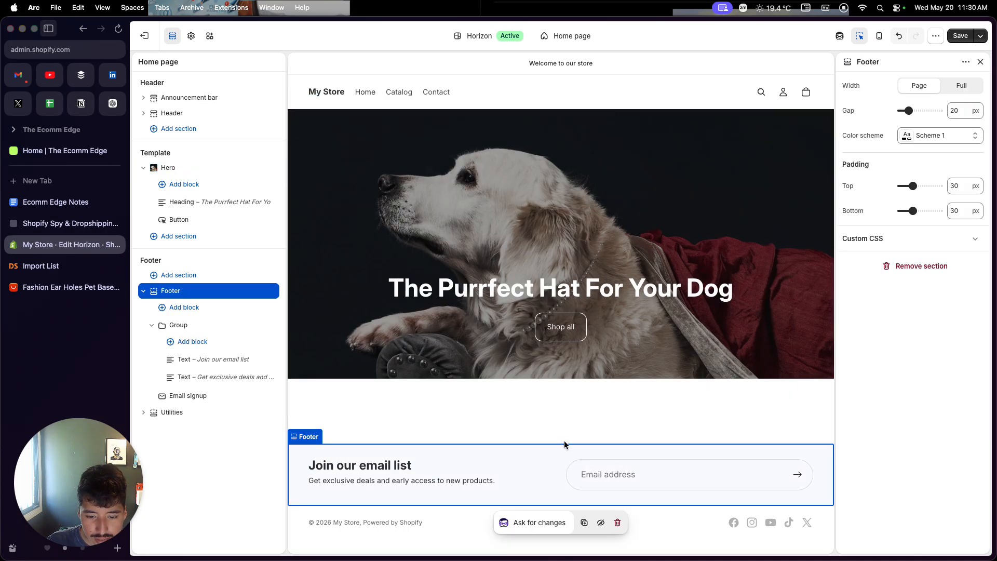
pyautogui.click(558, 427)
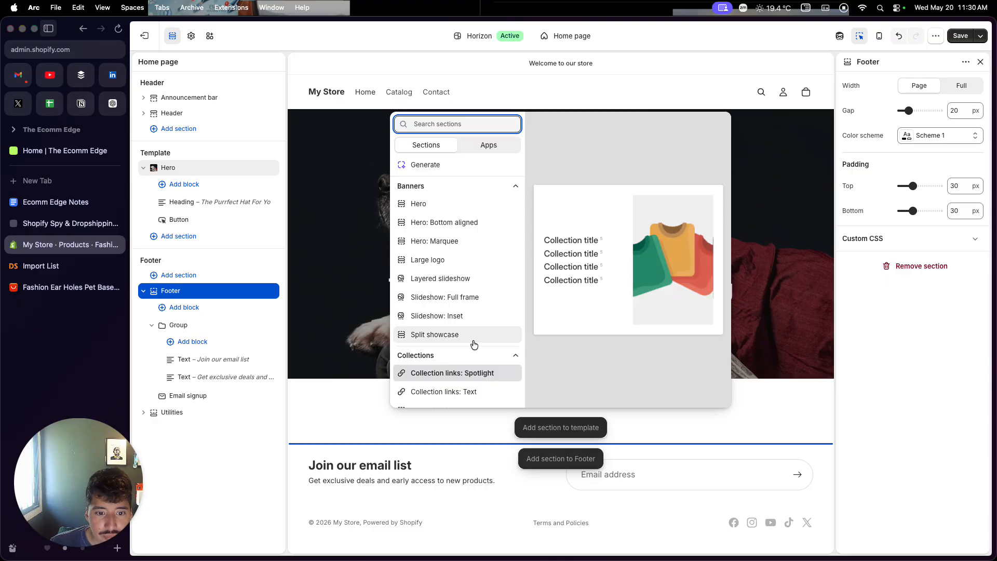
pyautogui.scroll(-1, 470, 327)
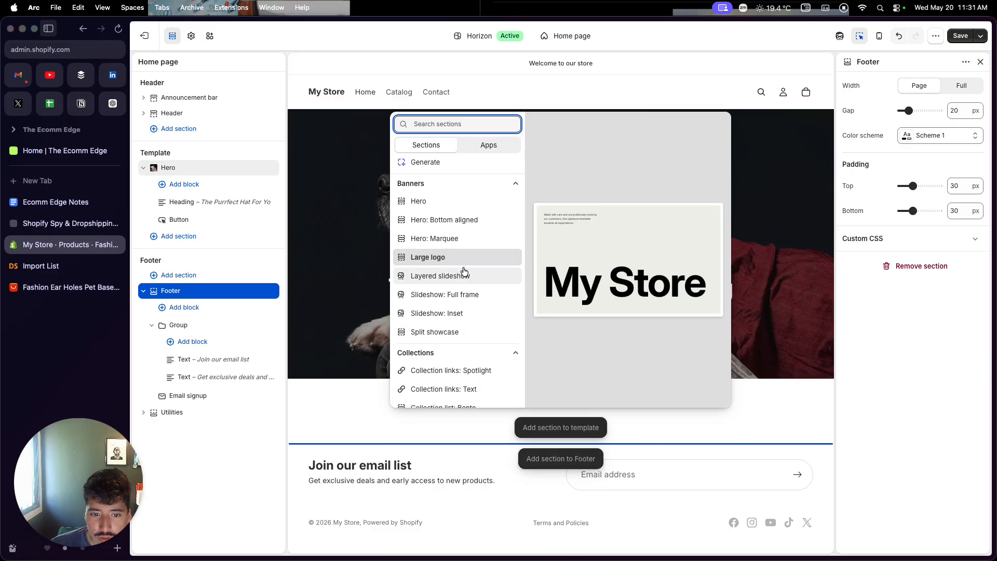
pyautogui.scroll(-2, 465, 313)
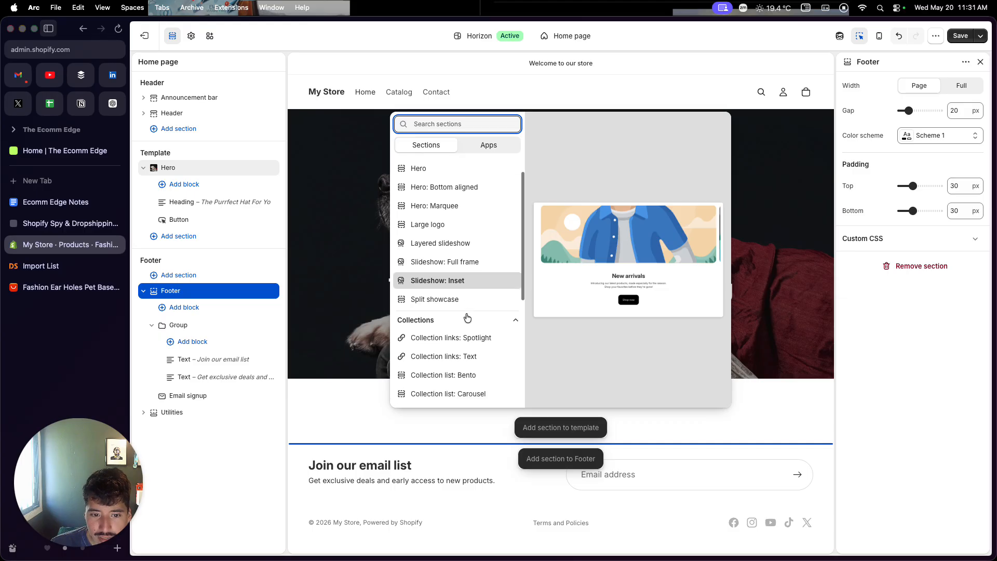
pyautogui.scroll(-2, 465, 340)
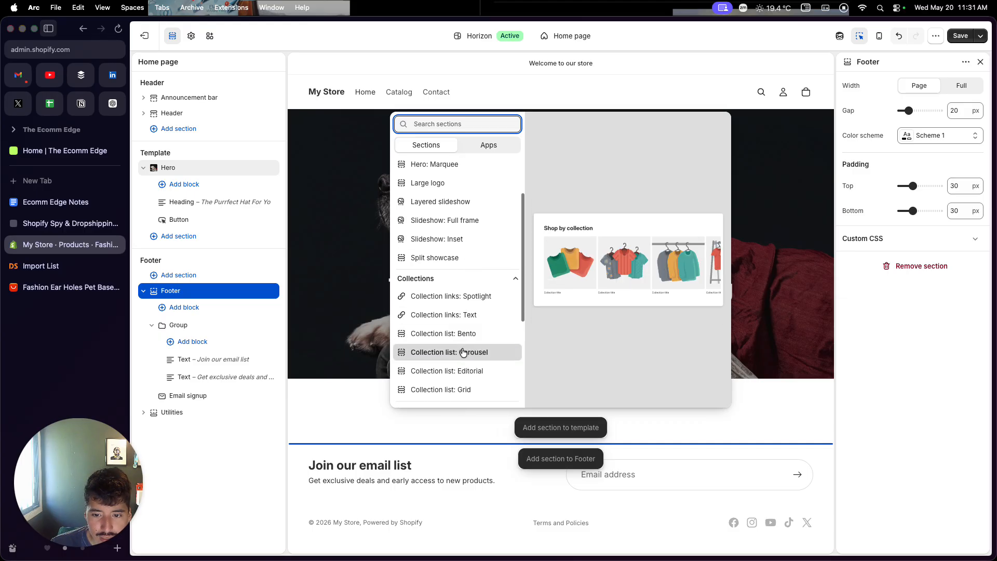
pyautogui.scroll(-5, 463, 367)
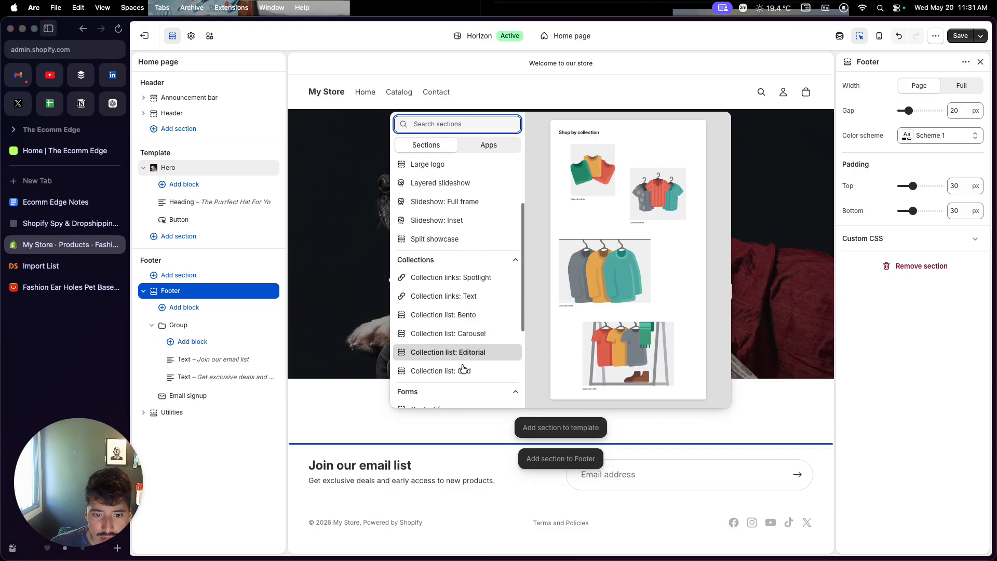
pyautogui.scroll(5, 462, 348)
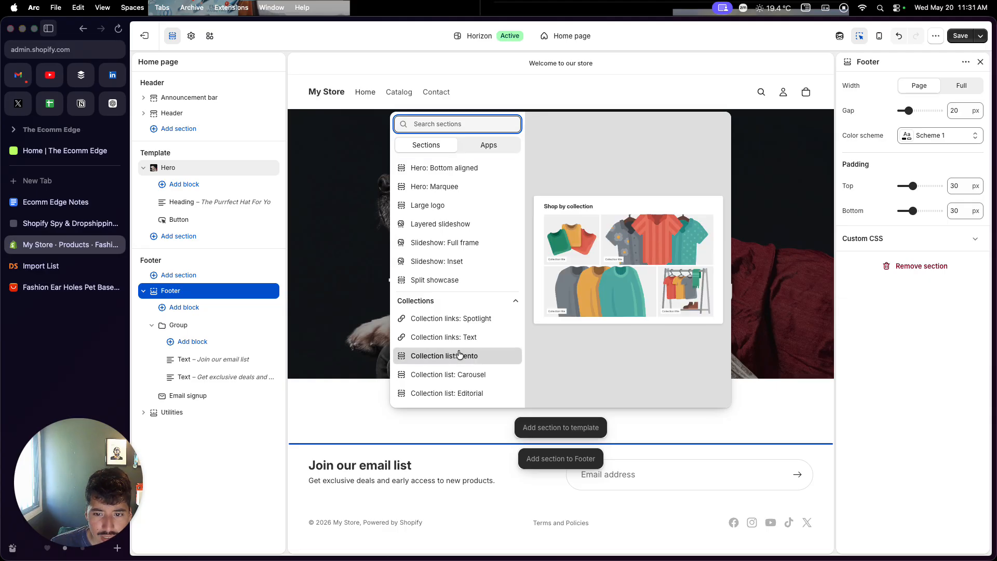
pyautogui.scroll(-6, 458, 372)
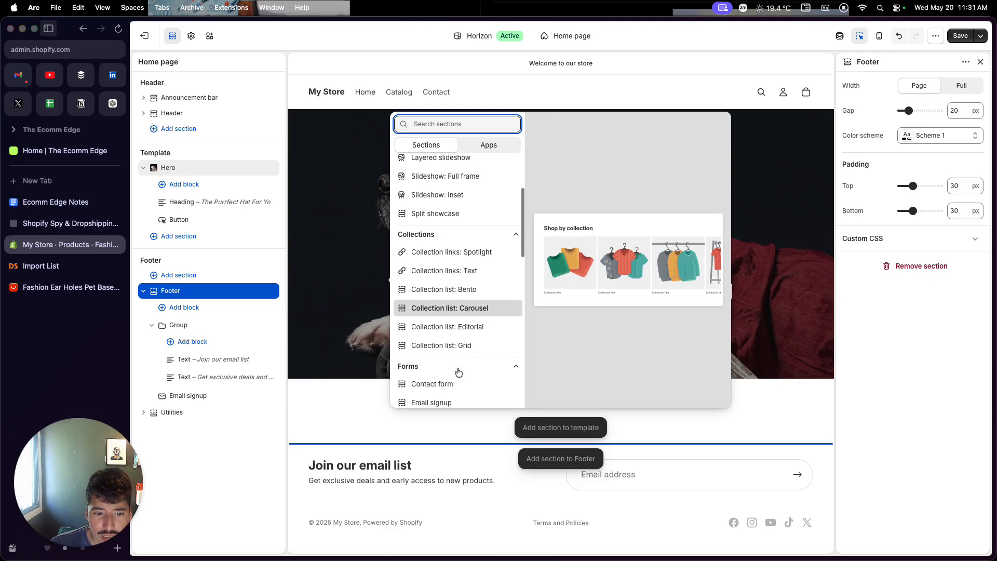
pyautogui.scroll(-1, 458, 371)
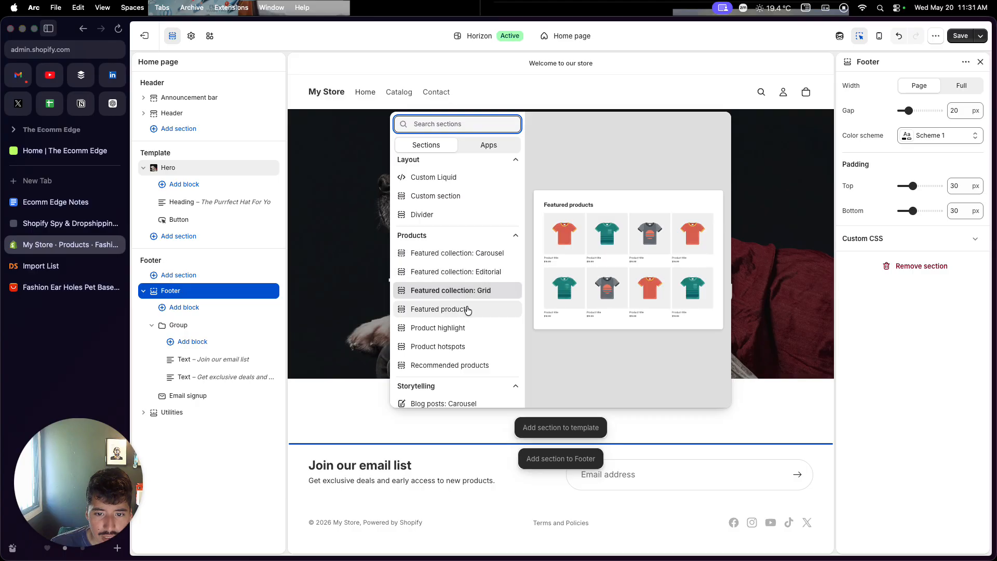
pyautogui.scroll(-1, 469, 322)
pyautogui.scroll(-1, 469, 322)
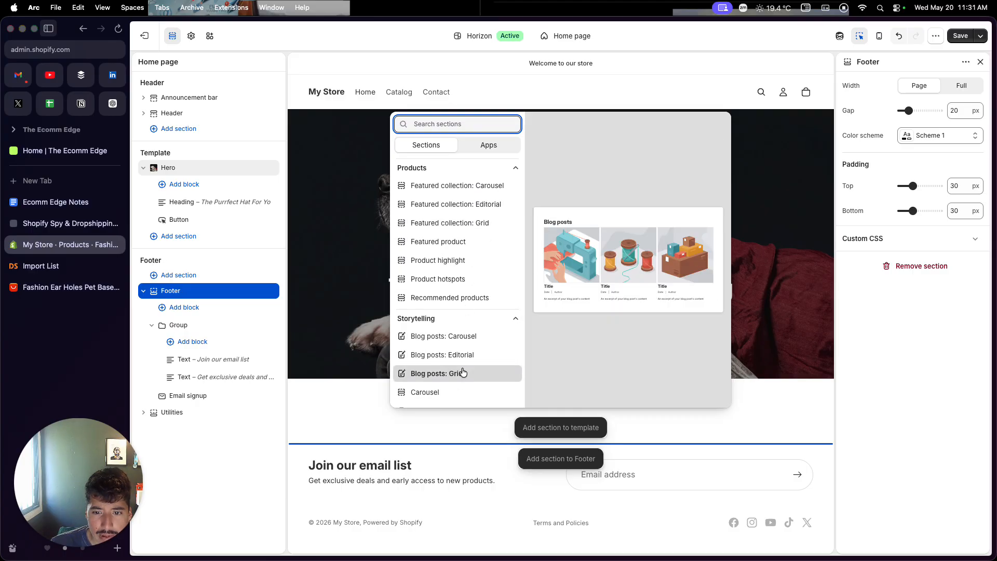
pyautogui.scroll(-2, 463, 370)
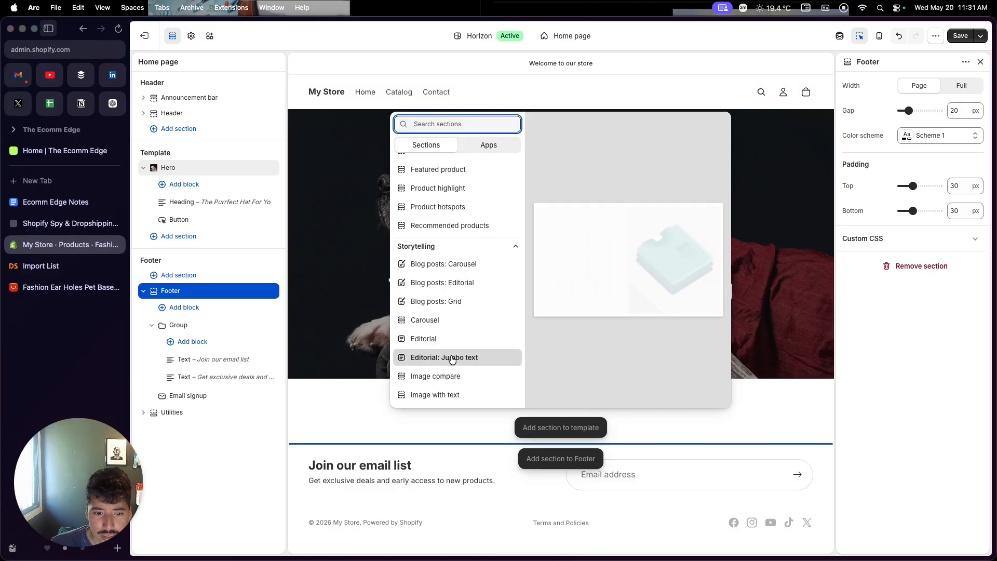
pyautogui.scroll(-3, 451, 358)
pyautogui.scroll(10, 451, 358)
pyautogui.scroll(-1, 452, 358)
pyautogui.scroll(3, 451, 359)
pyautogui.scroll(-10, 451, 359)
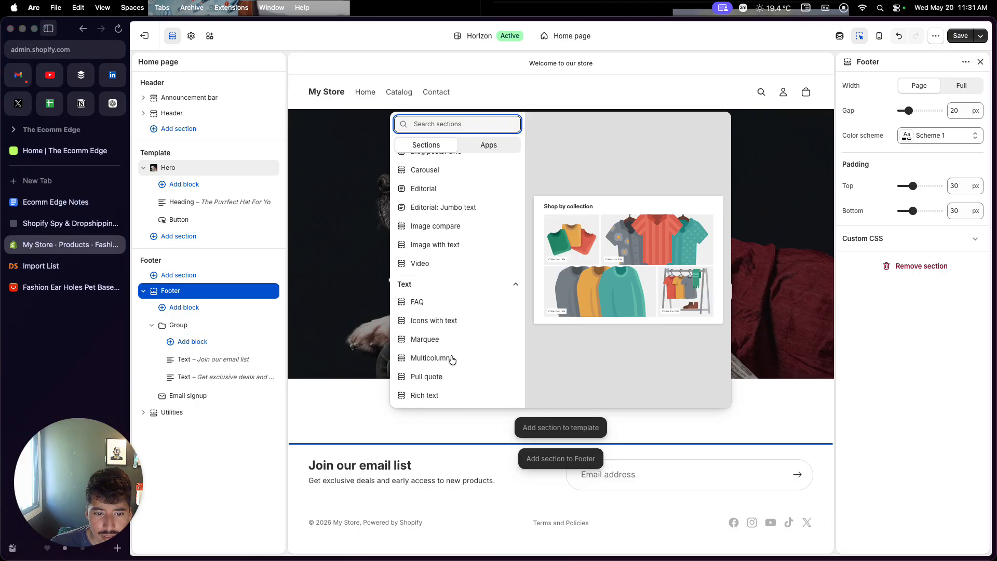
pyautogui.click(441, 320)
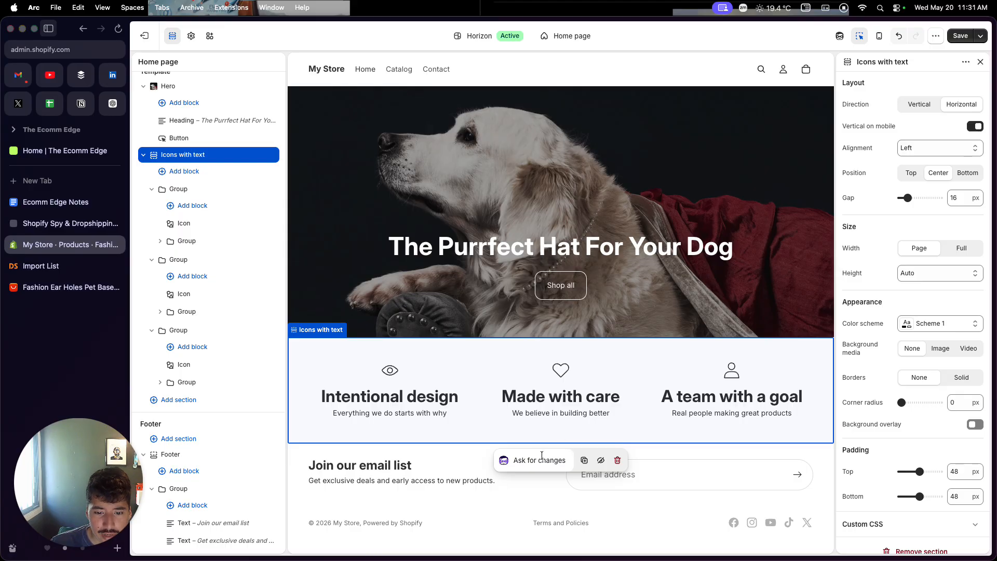
# - Add a Carousel section to the home page template between the Icons with text section and the footer, and select it
pyautogui.click(477, 454)
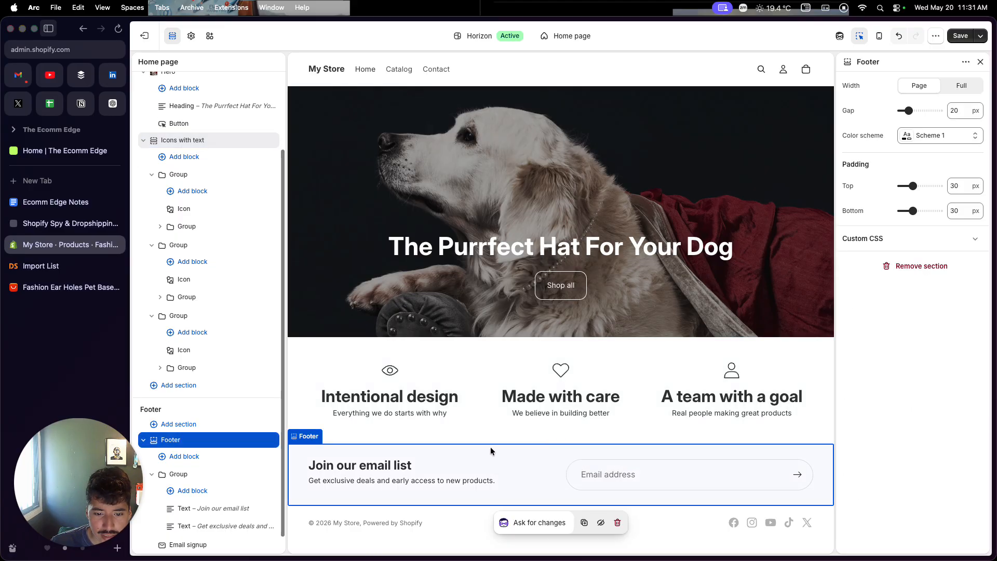
pyautogui.click(557, 431)
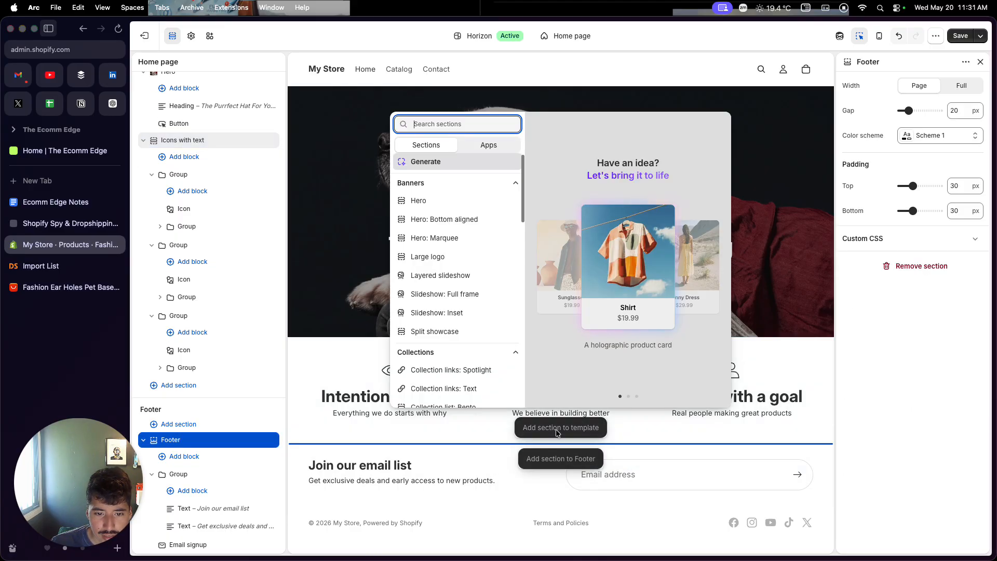
pyautogui.scroll(-10, 470, 363)
pyautogui.scroll(2, 471, 351)
pyautogui.scroll(2, 470, 342)
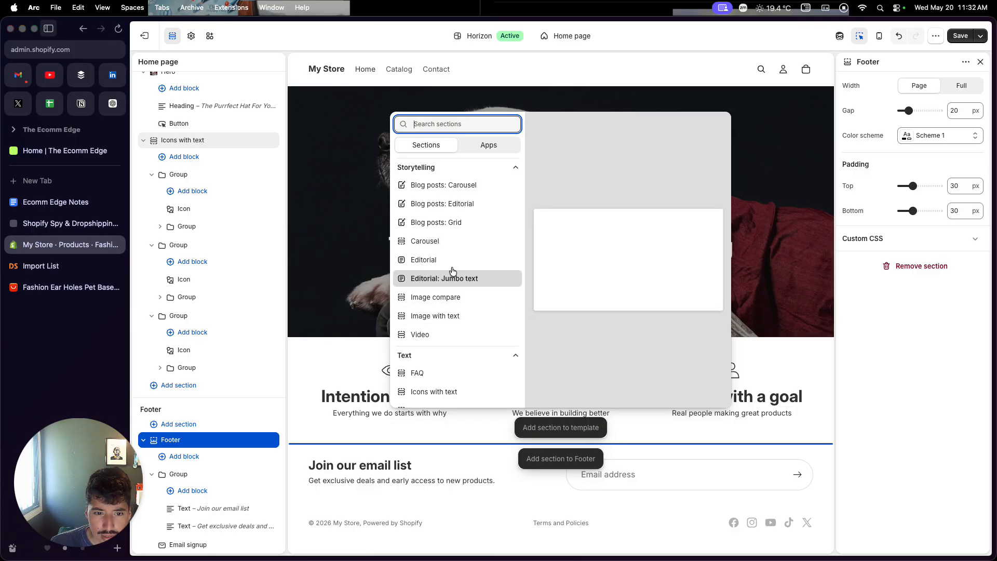
pyautogui.press('Escape')
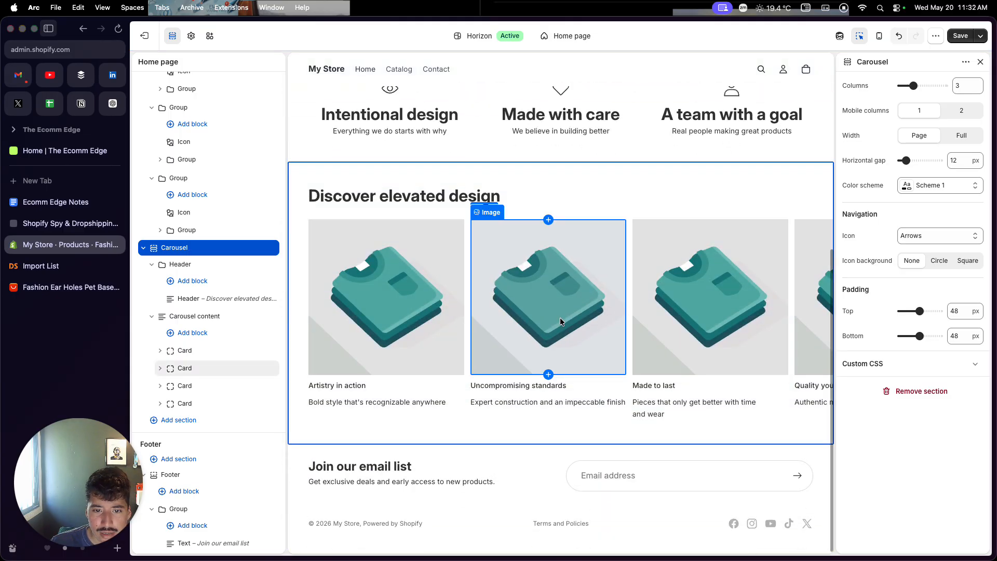
pyautogui.click(697, 193)
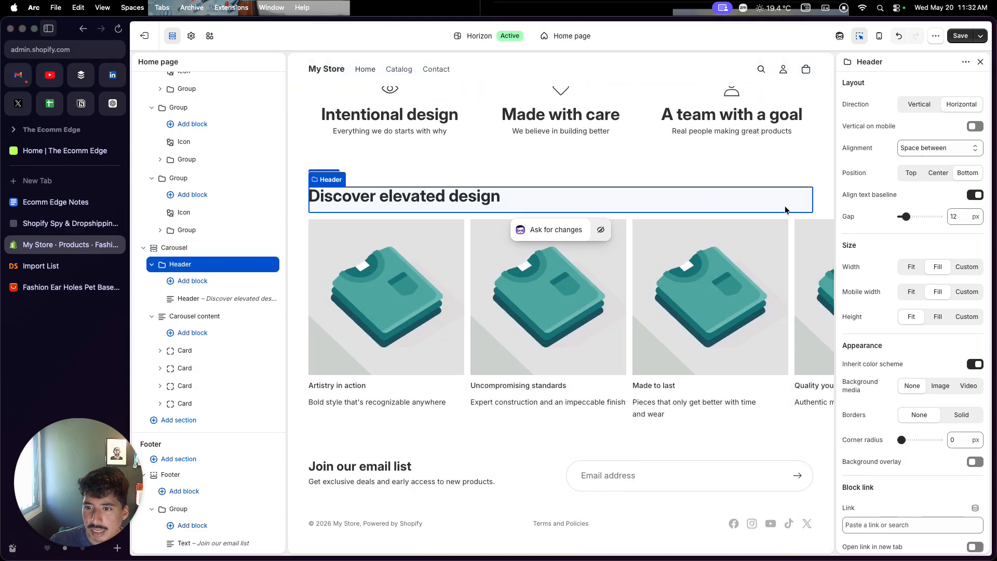
pyautogui.click(821, 182)
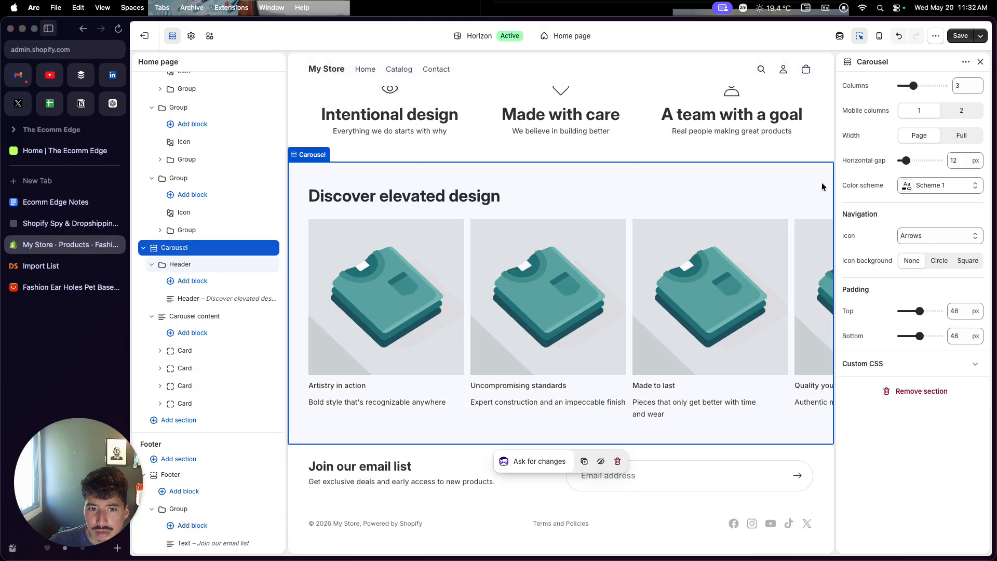
# - Replace the carousel's "Discover elevated design" heading with "the ear hole pet hat"
pyautogui.doubleClick(431, 196)
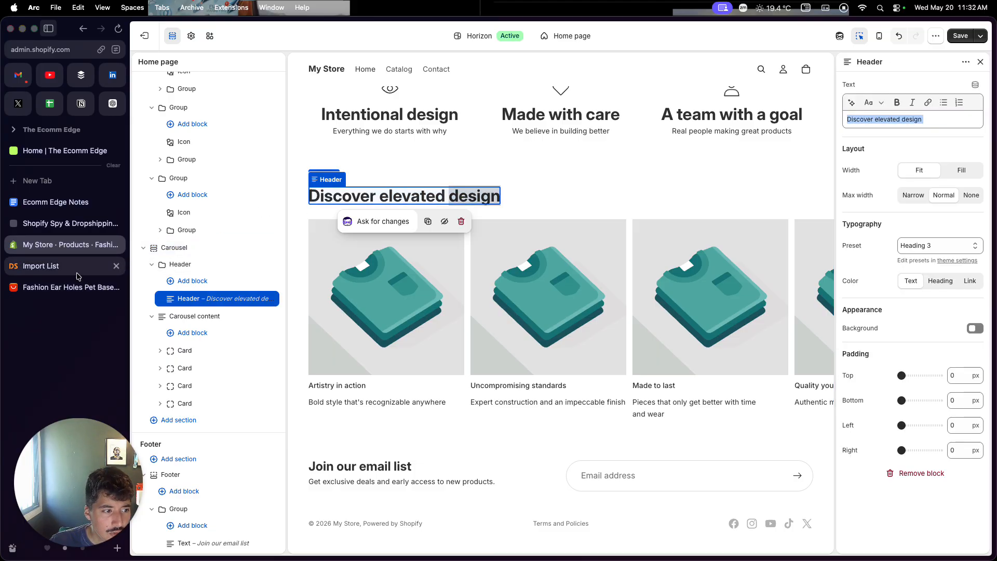
pyautogui.click(76, 270)
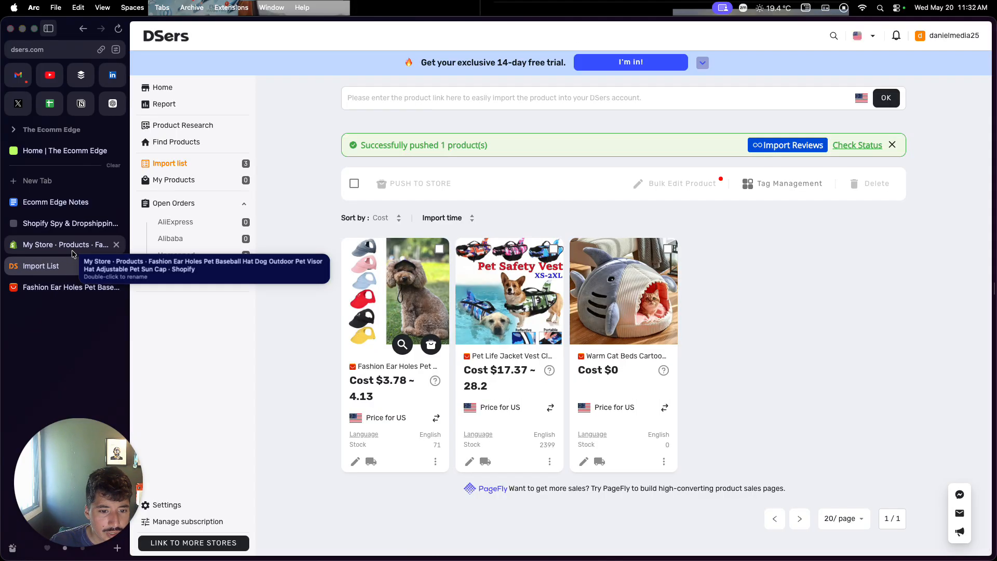
pyautogui.click(73, 247)
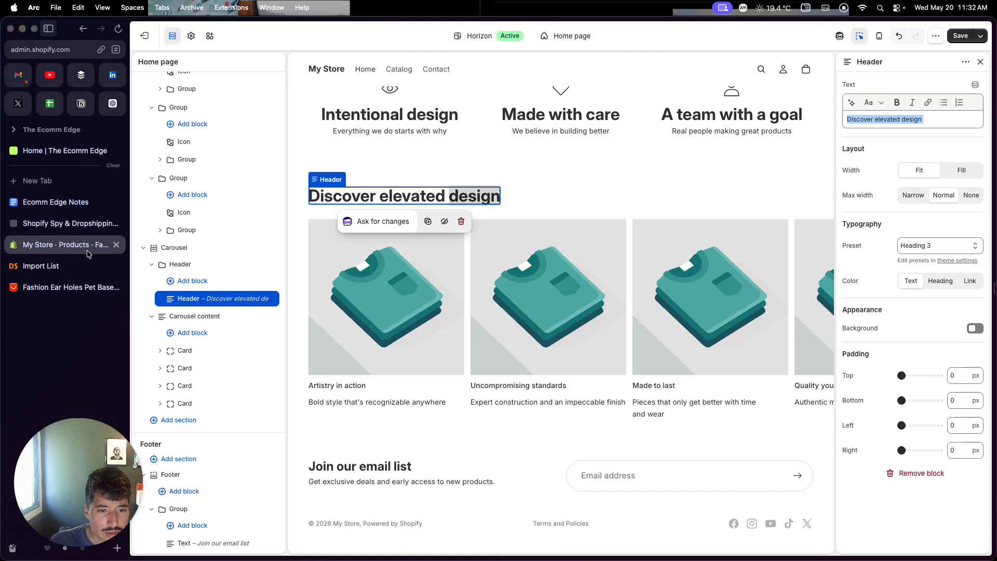
pyautogui.doubleClick(388, 198)
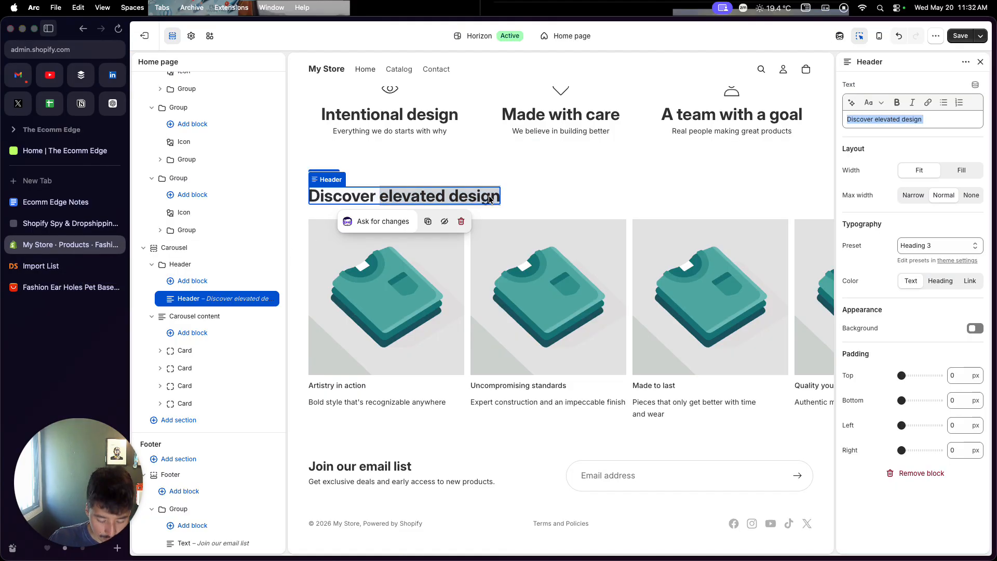
pyautogui.press('super+a')
pyautogui.write('the ear hole pet hat')
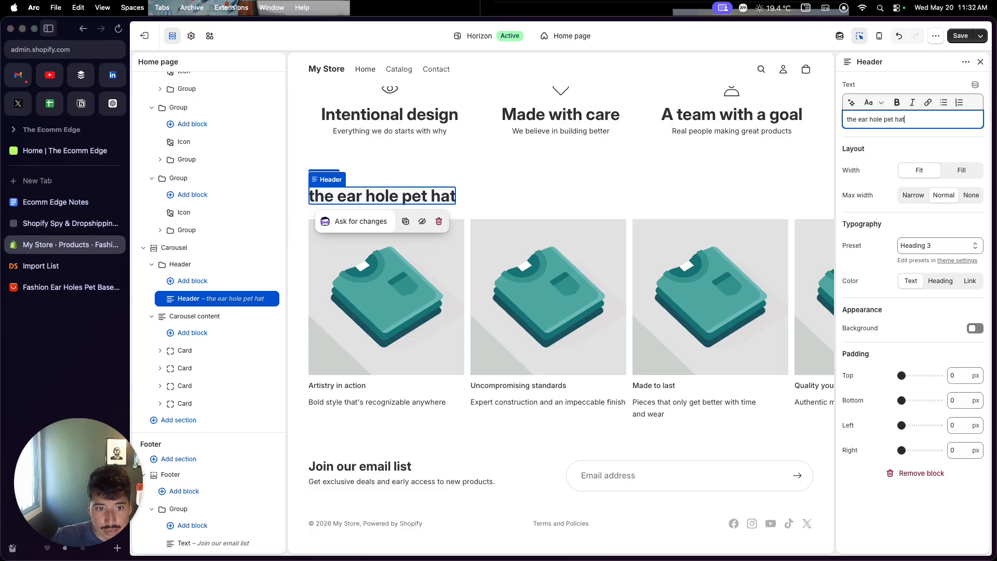
# - Rewrite the carousel's heading as "The Ear Hole Hat"
pyautogui.tripleClick(318, 199)
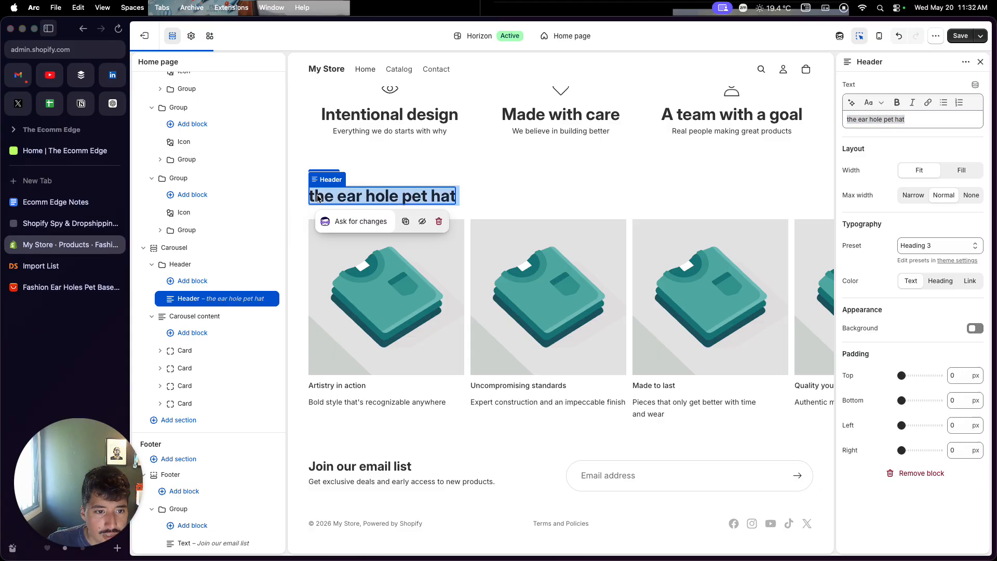
pyautogui.write('The ')
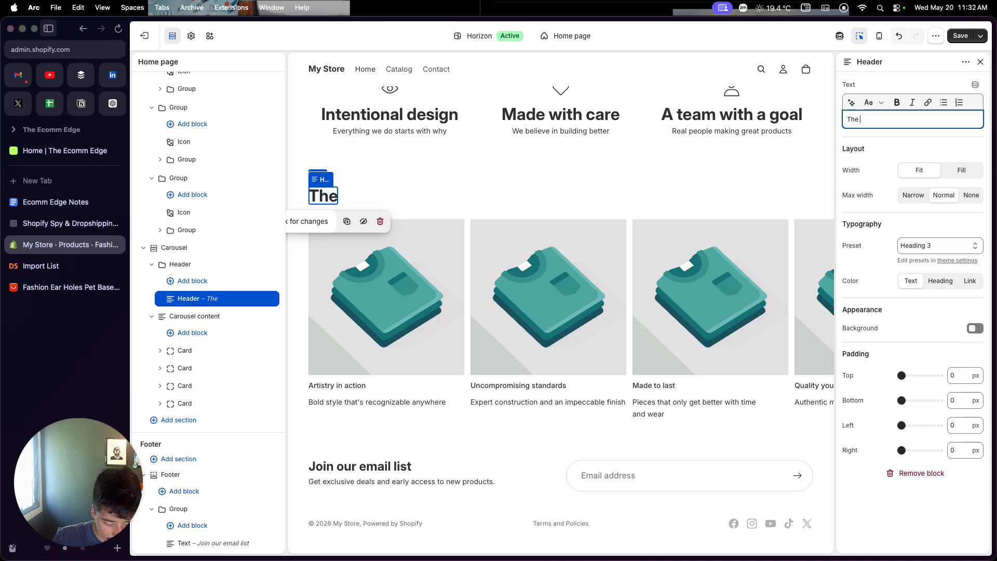
pyautogui.write('Ear Hole Pro')
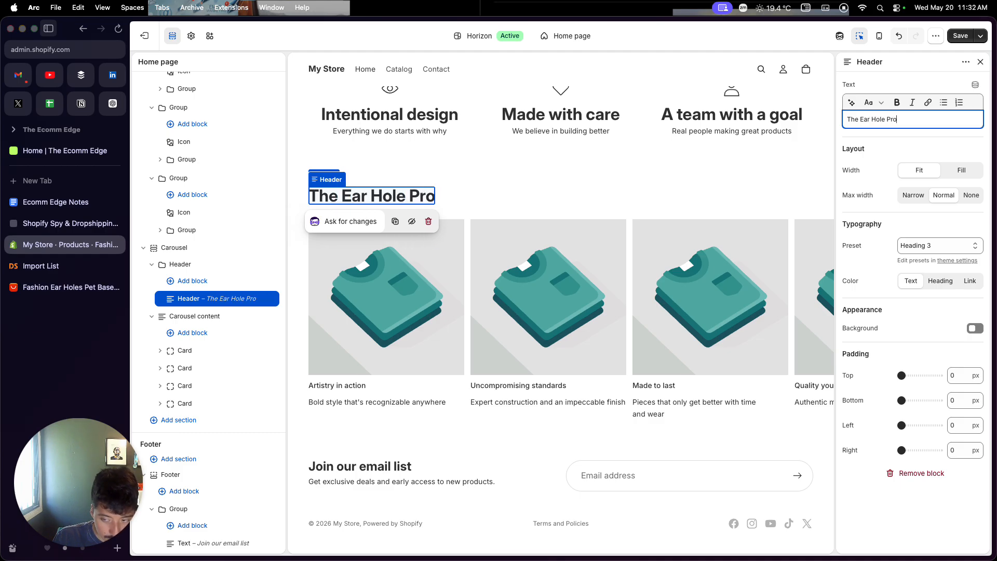
pyautogui.press('BackSpace')
pyautogui.press('BackSpace')
pyautogui.press('BackSpace')
pyautogui.write('Hat')
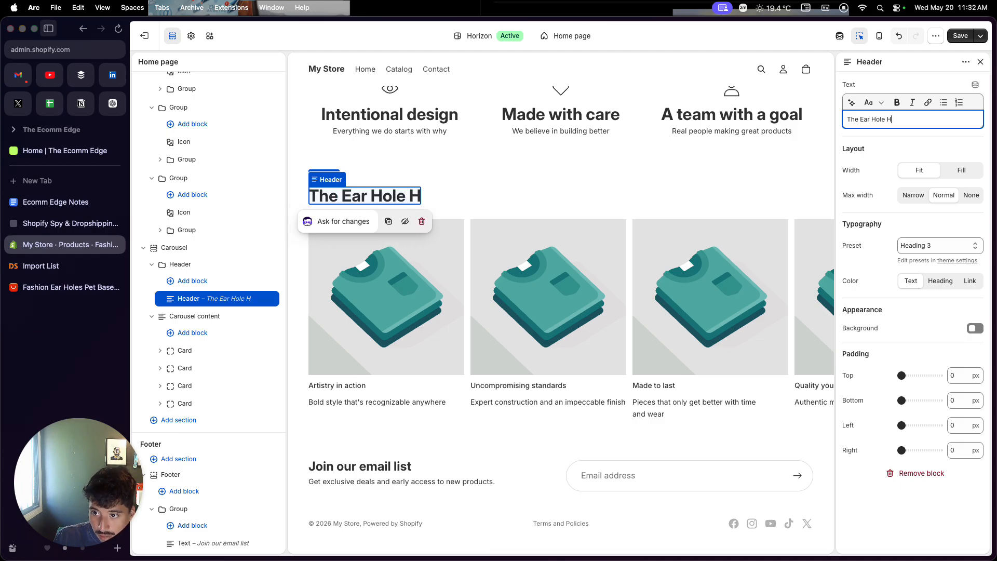
pyautogui.click(927, 132)
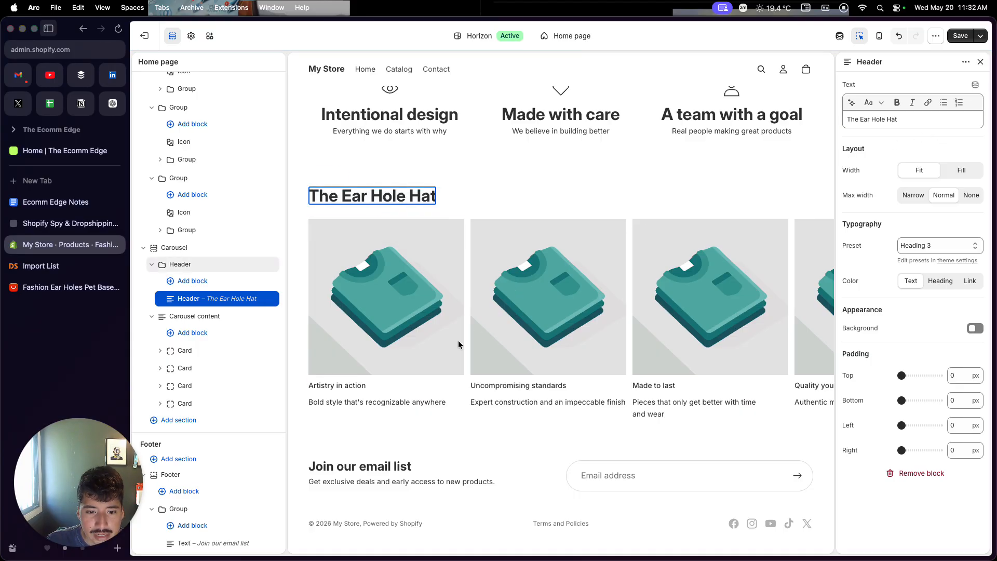
# - View the storefront home page outside the editor, check down to its email signup, and close the preview
pyautogui.click(421, 341)
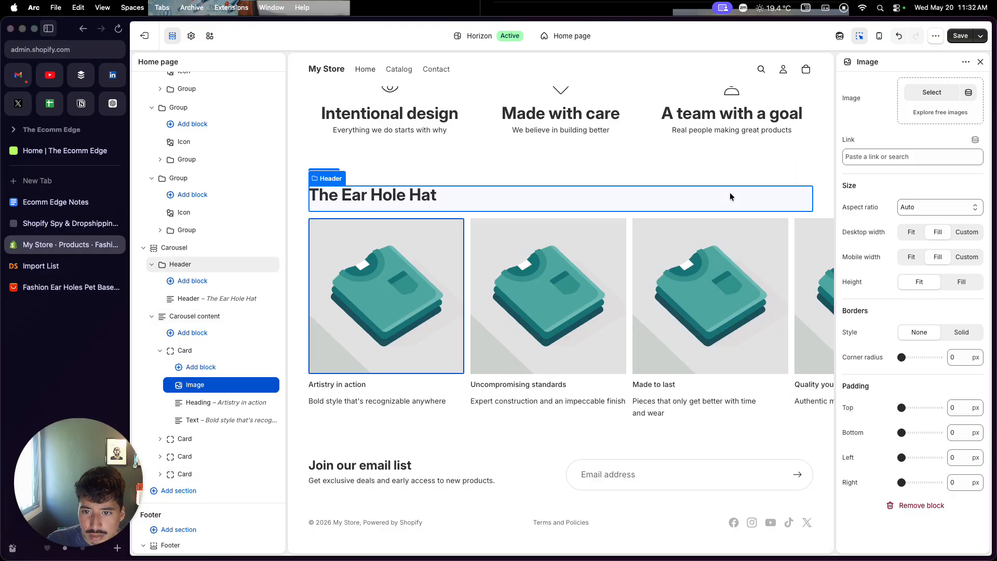
pyautogui.click(756, 172)
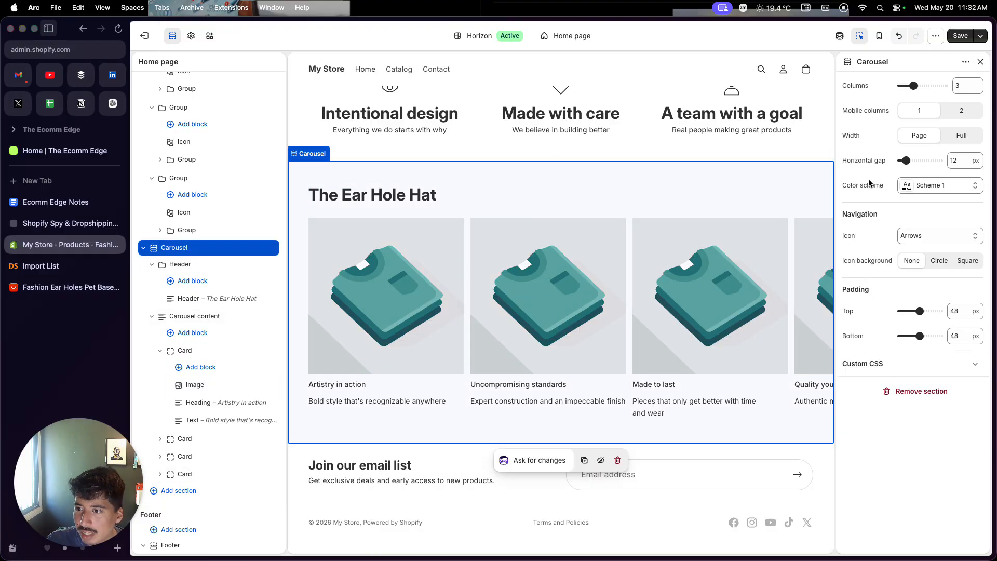
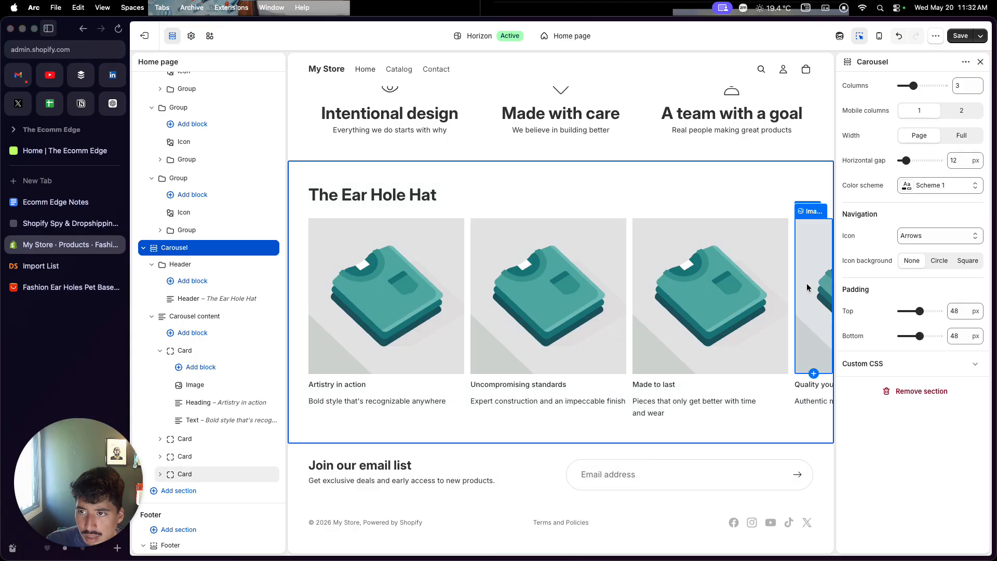
pyautogui.click(934, 37)
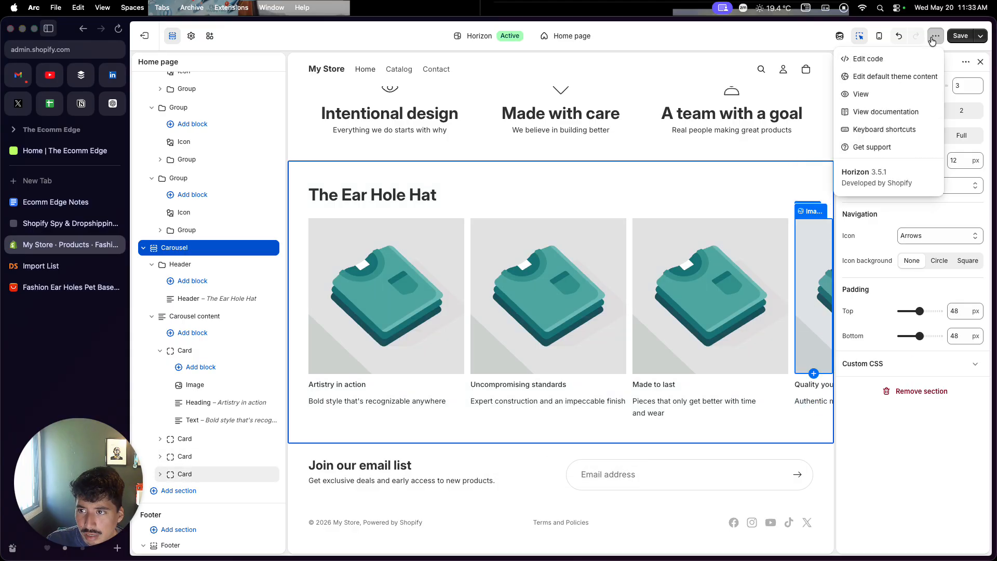
pyautogui.click(885, 93)
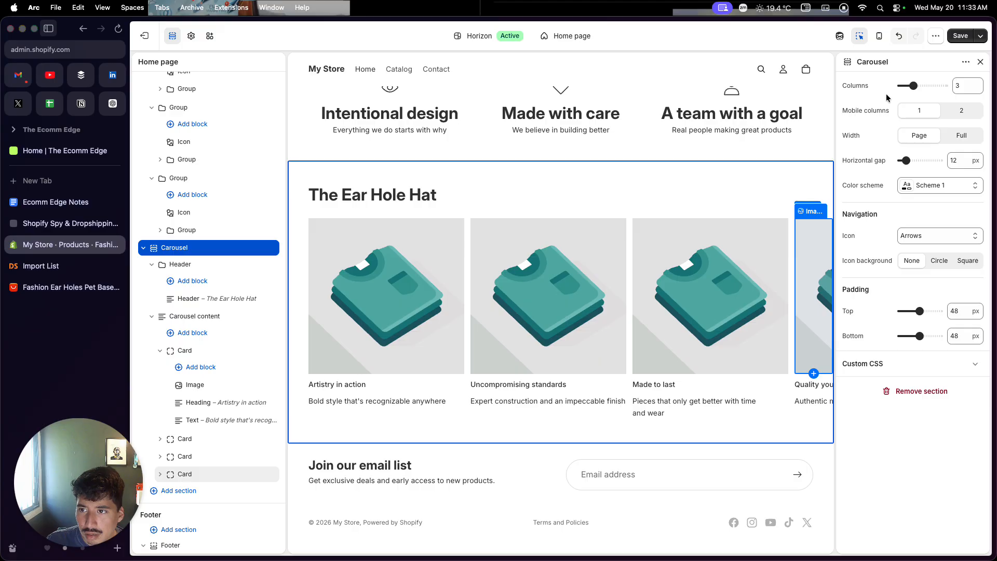
pyautogui.scroll(-6, 431, 316)
pyautogui.scroll(-2, 431, 318)
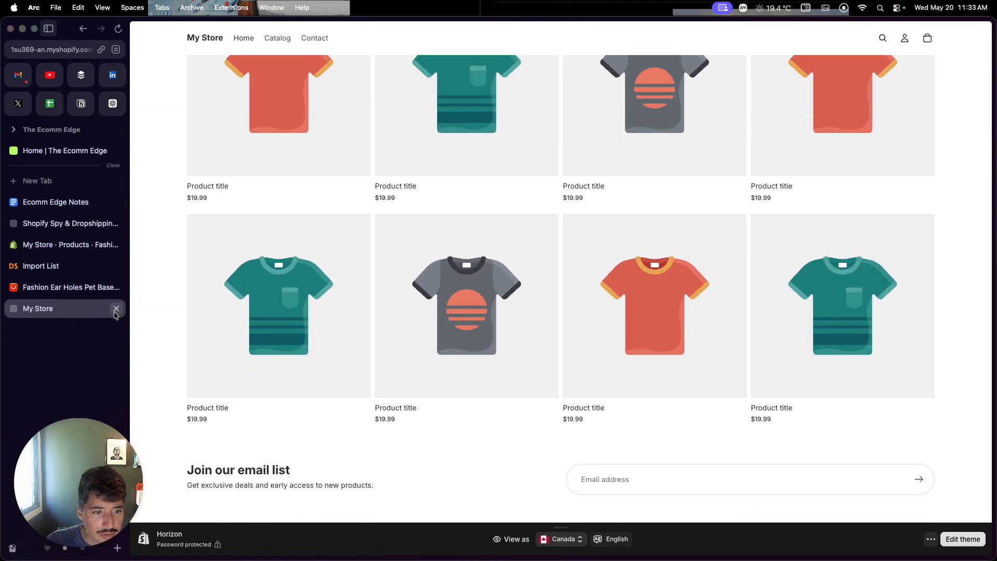
pyautogui.click(117, 309)
# - Save the theme changes, check the carousel on the storefront home page, and return to the theme editor
pyautogui.click(959, 36)
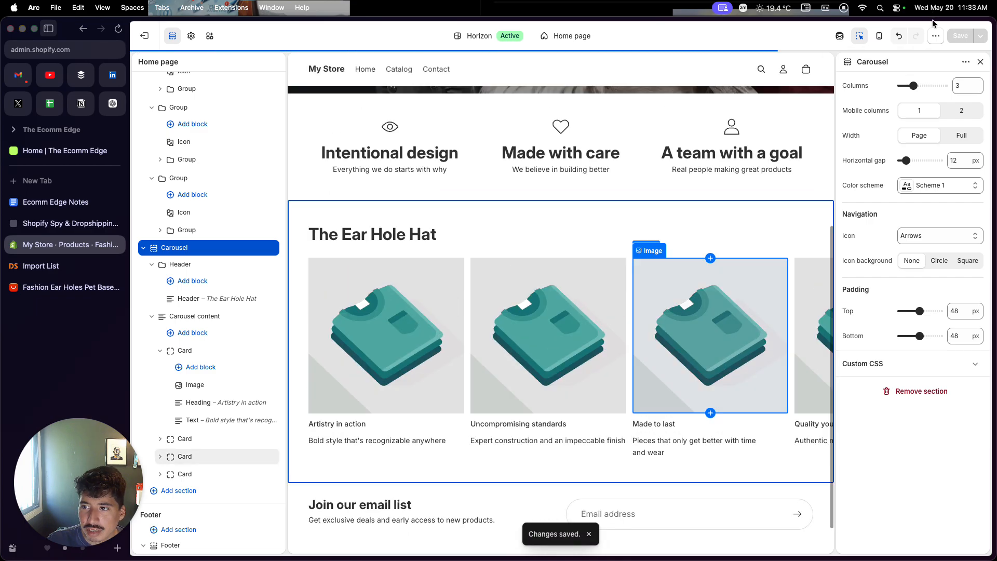
pyautogui.click(934, 35)
pyautogui.click(888, 93)
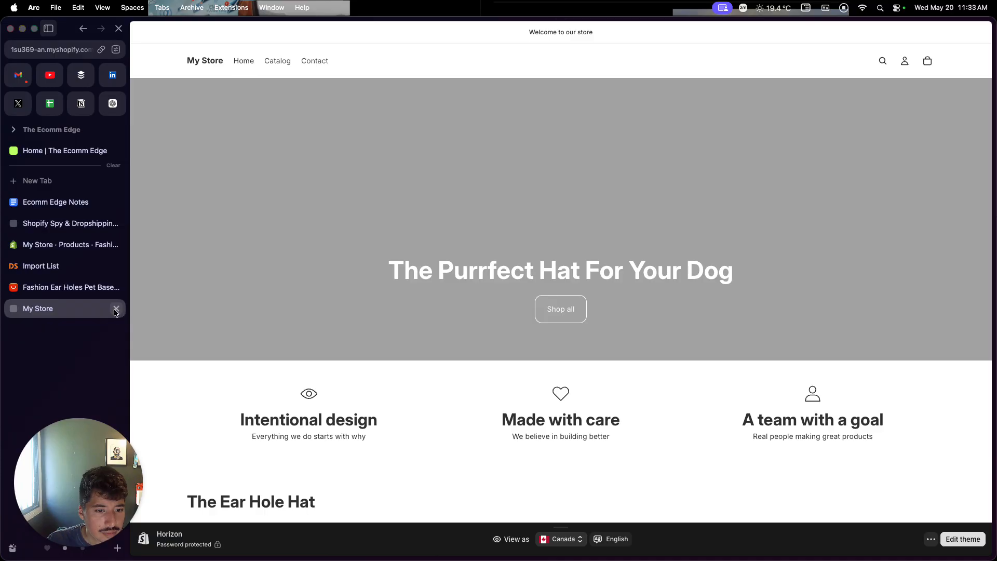
pyautogui.scroll(-10, 230, 417)
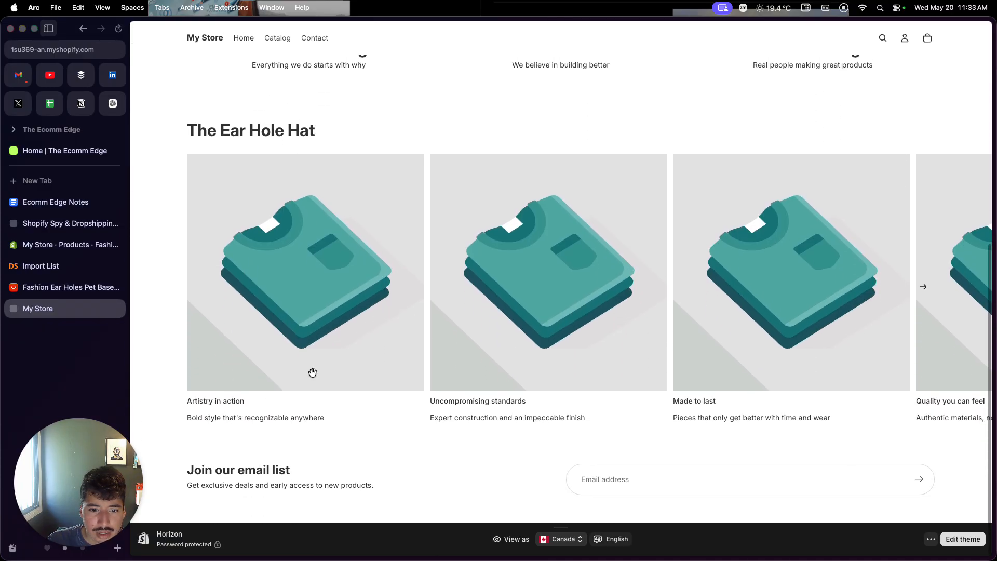
pyautogui.hscroll(3, 337, 364)
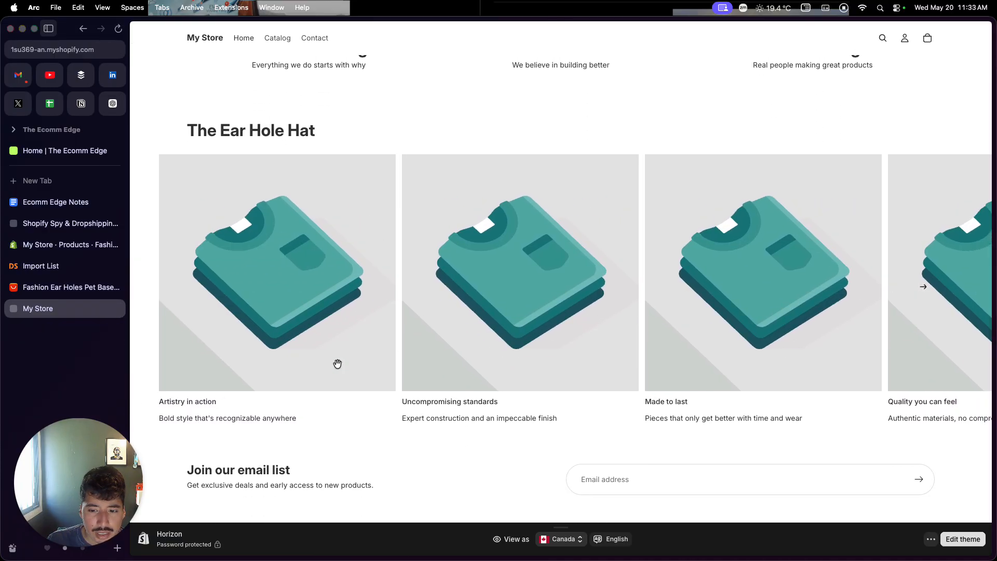
pyautogui.click(62, 245)
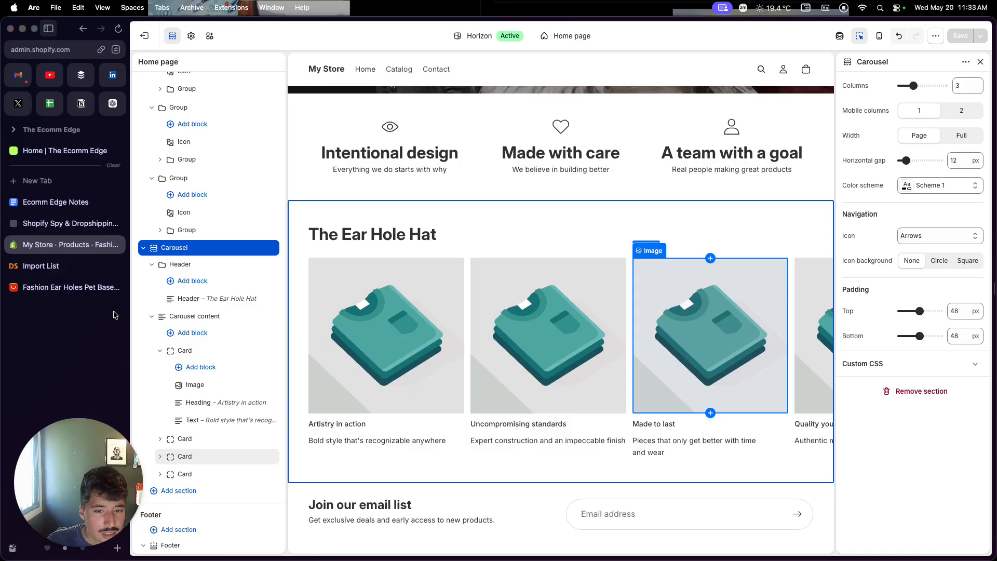
# - Remove the fourth carousel card, "Quality you can feel", together with its image
pyautogui.click(812, 289)
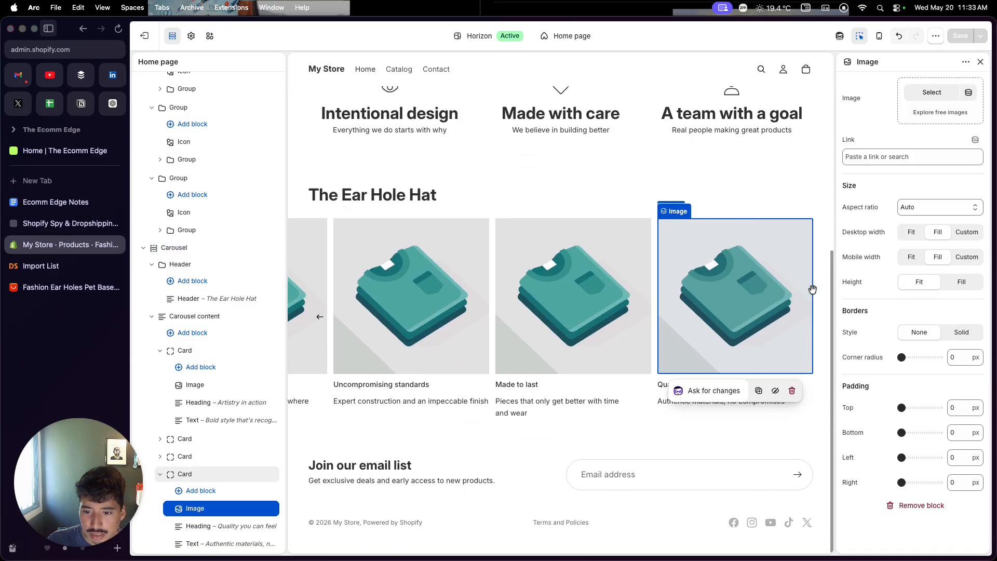
pyautogui.click(792, 390)
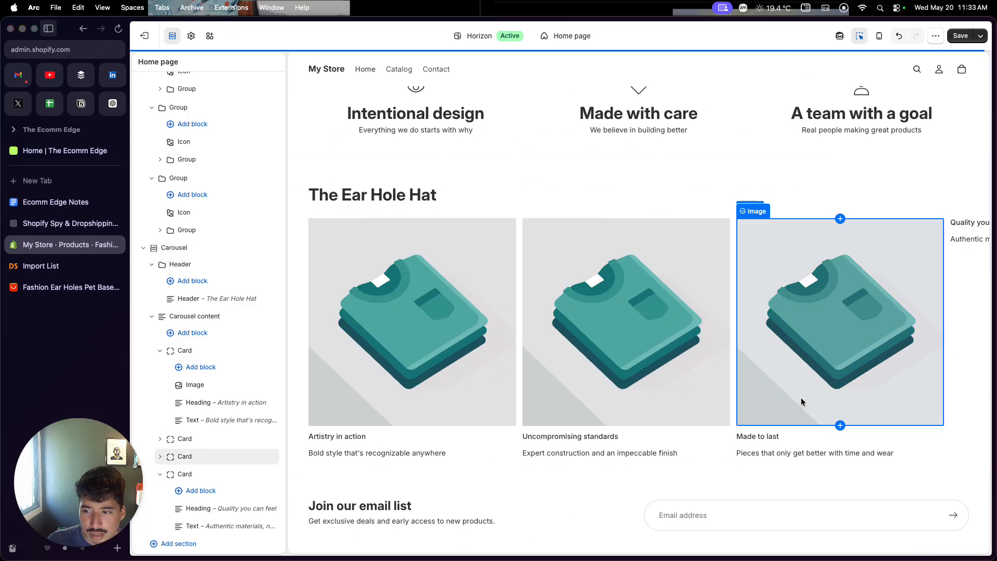
pyautogui.click(955, 228)
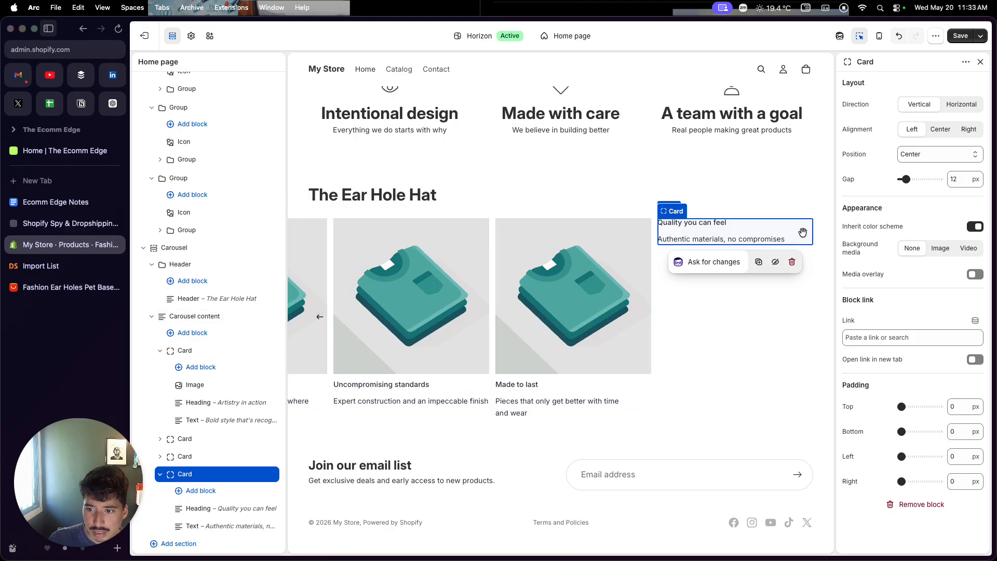
pyautogui.click(790, 262)
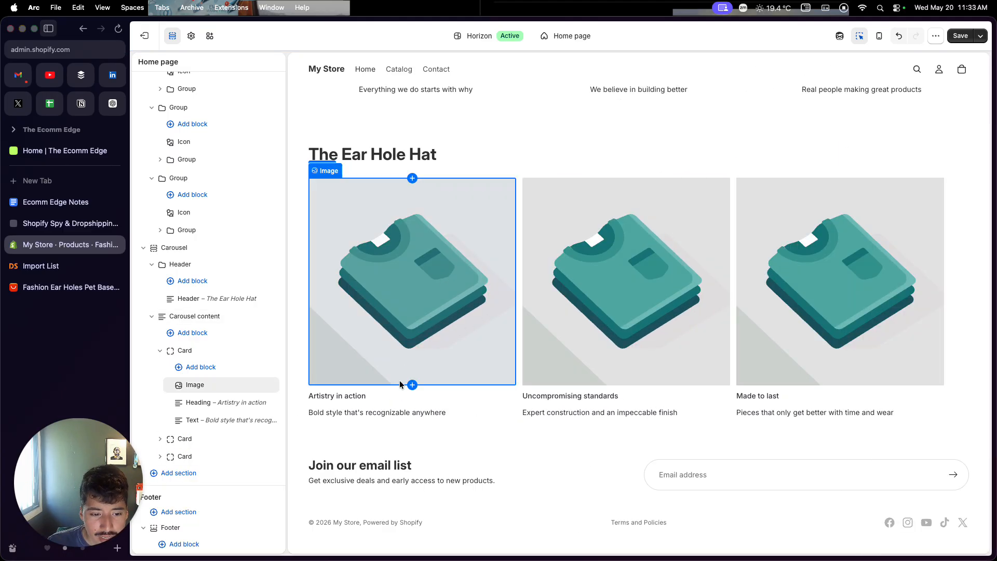
# - Change the first carousel card's heading to "Product 1"
pyautogui.click(364, 397)
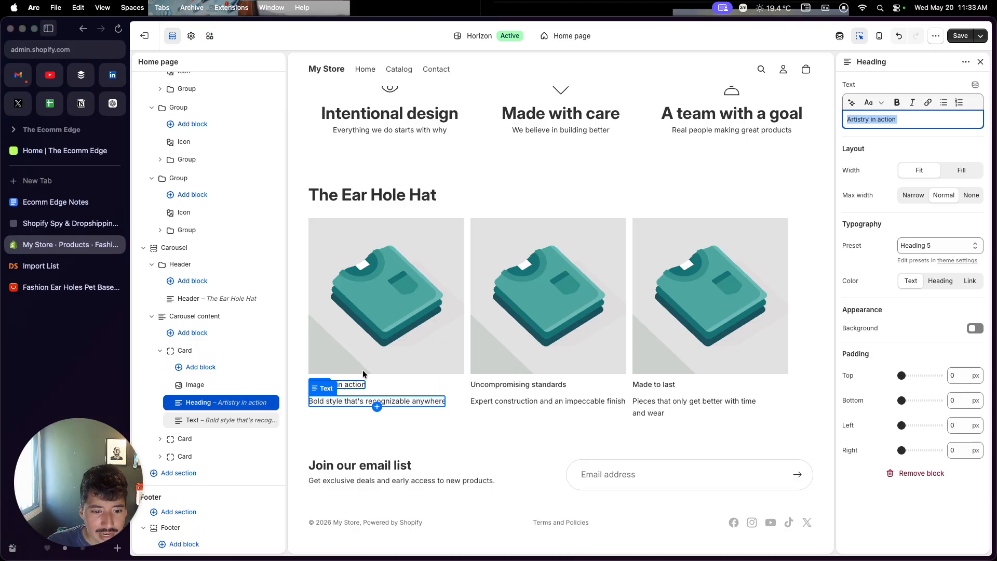
pyautogui.doubleClick(338, 384)
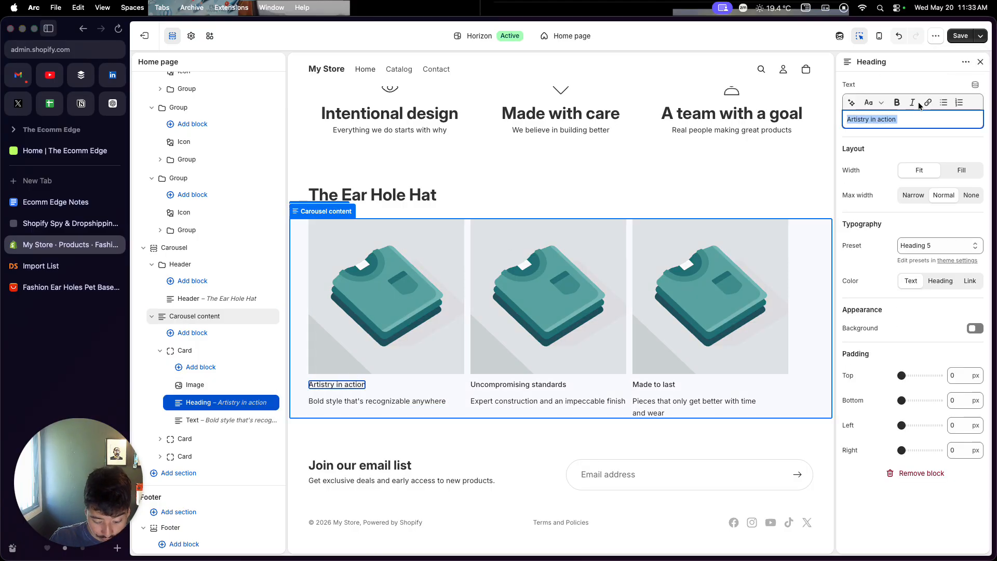
pyautogui.write('Product 1')
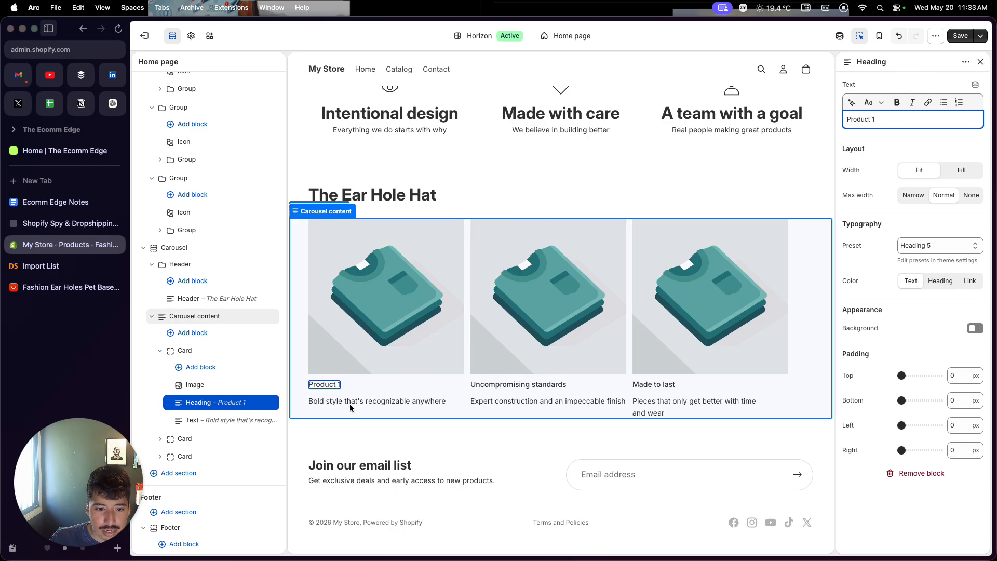
# - Change the second carousel card's heading to "Product showing on the dog"
pyautogui.click(503, 384)
pyautogui.write('Product show')
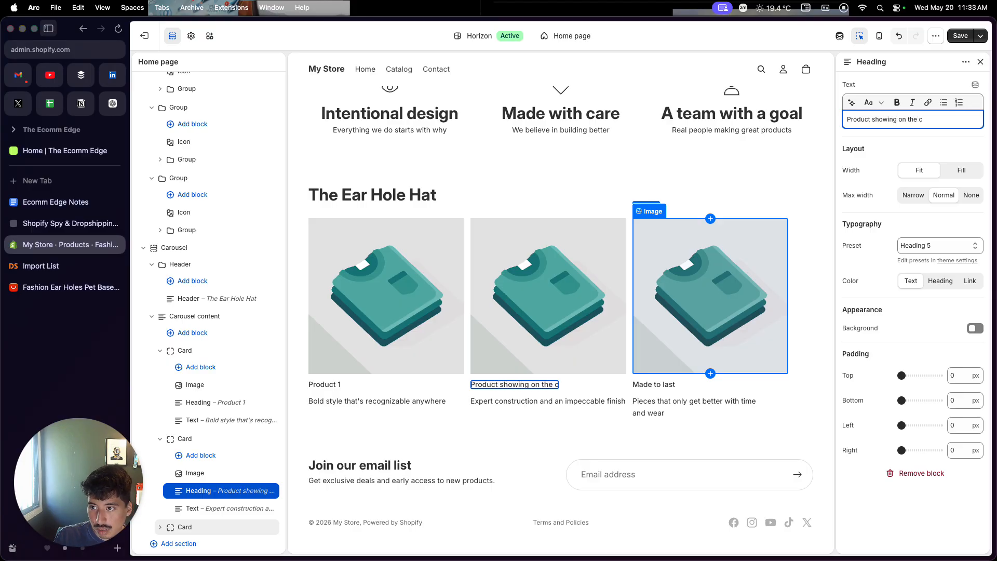
pyautogui.write('ing on the dog')
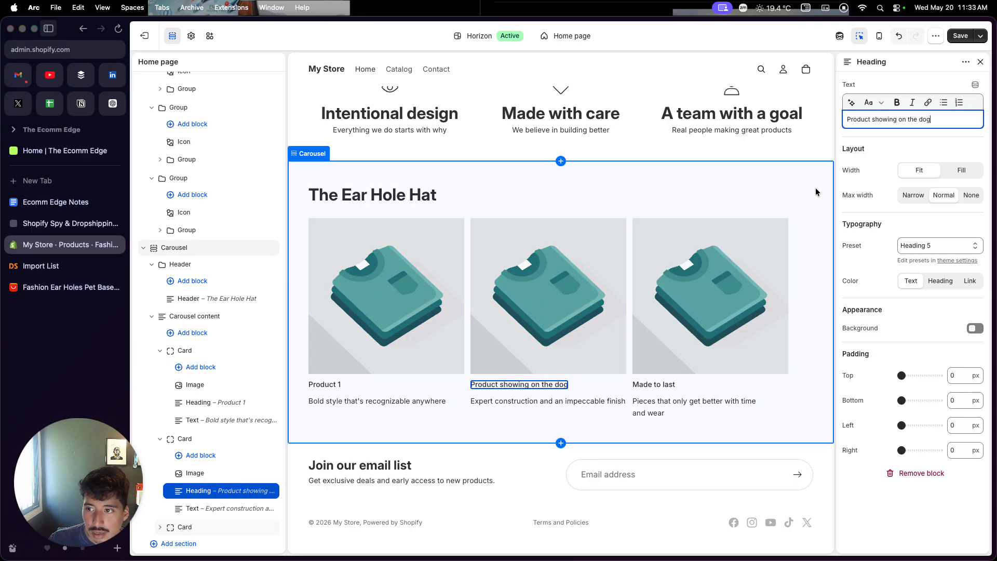
# - Change the third carousel card's heading to "Product cleaning"
pyautogui.click(660, 384)
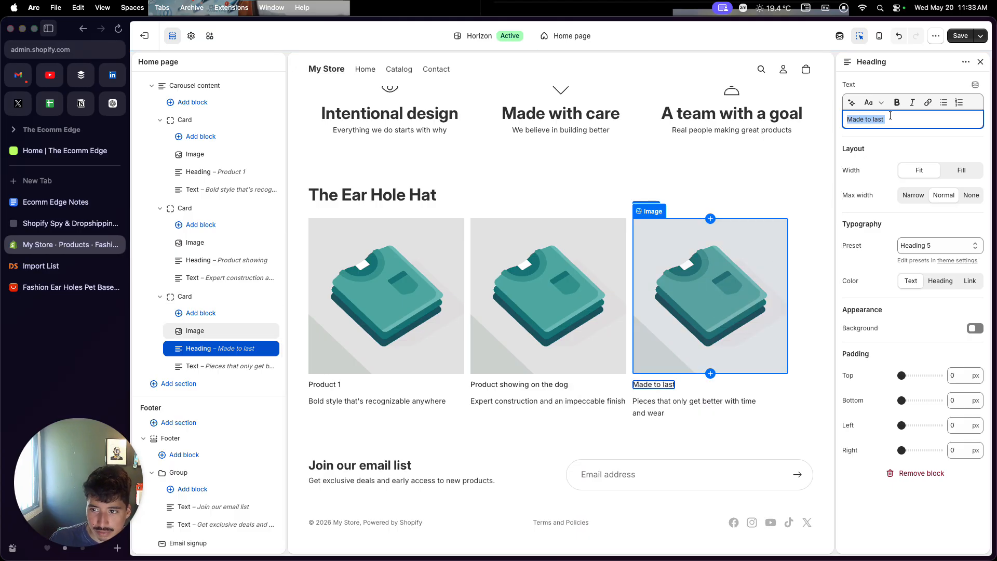
pyautogui.write('P')
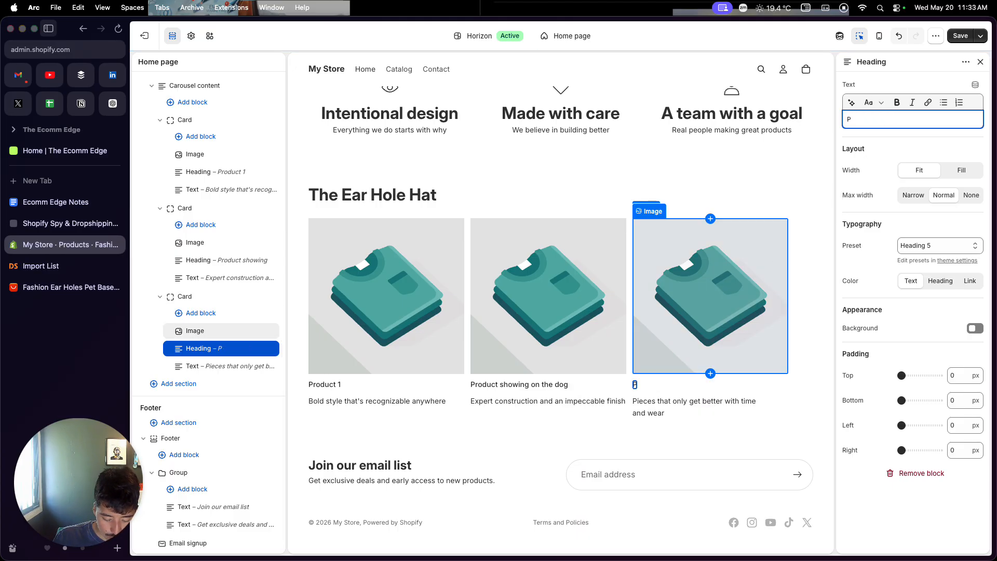
pyautogui.press('BackSpace')
pyautogui.press('BackSpace')
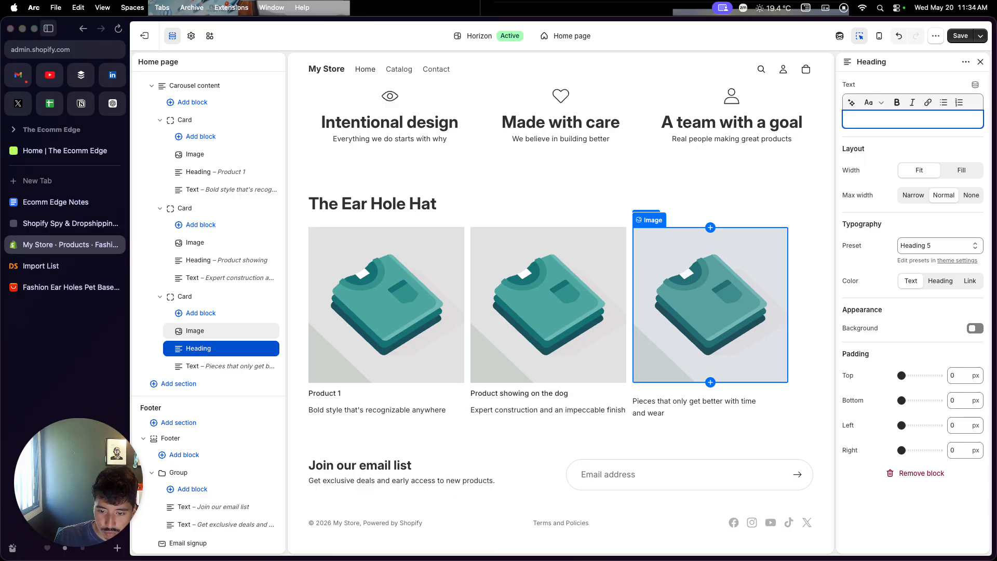
pyautogui.write('Product')
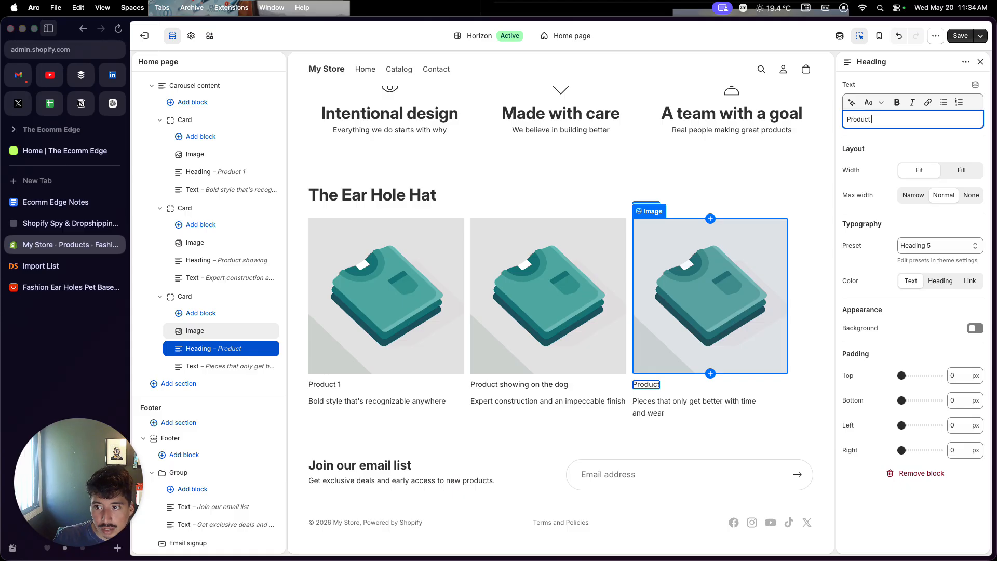
pyautogui.write(' cleaning')
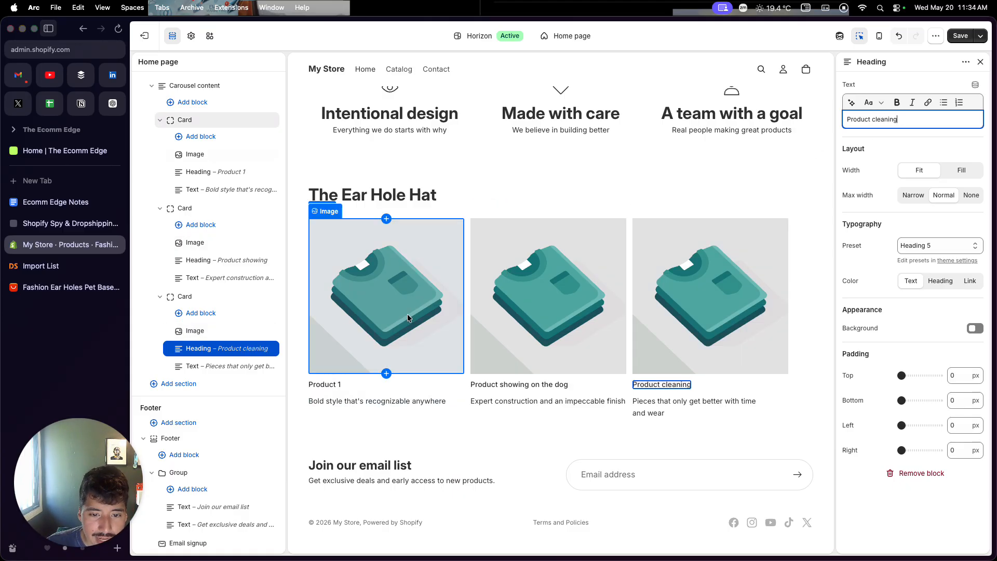
# - Change the third carousel card's heading to "Storing the product"
pyautogui.tripleClick(878, 123)
pyautogui.write('Storing the product')
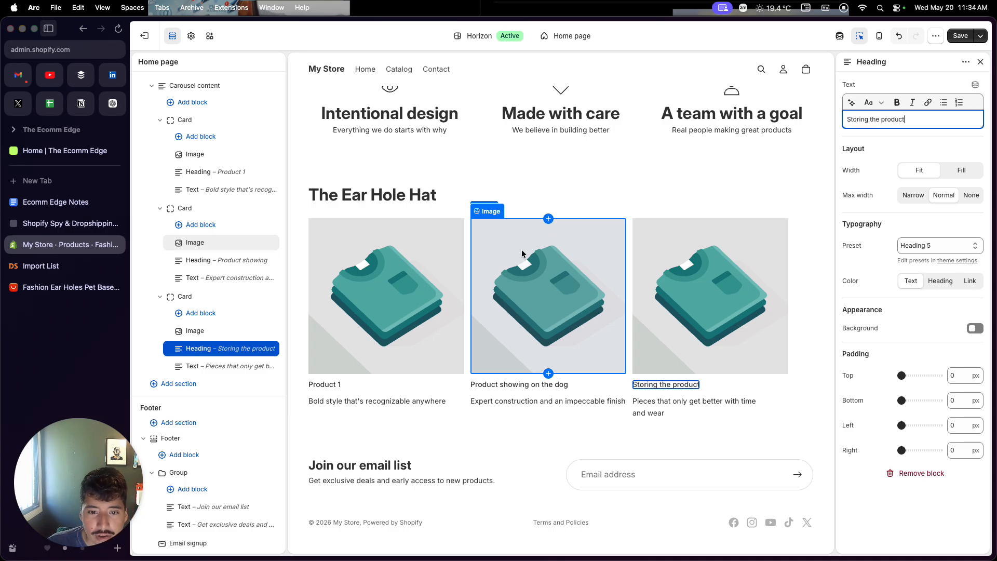
# - Set the first carousel card's image to the free stock photo of a bulldog in a cowboy hat, searching for "hat"
pyautogui.click(372, 313)
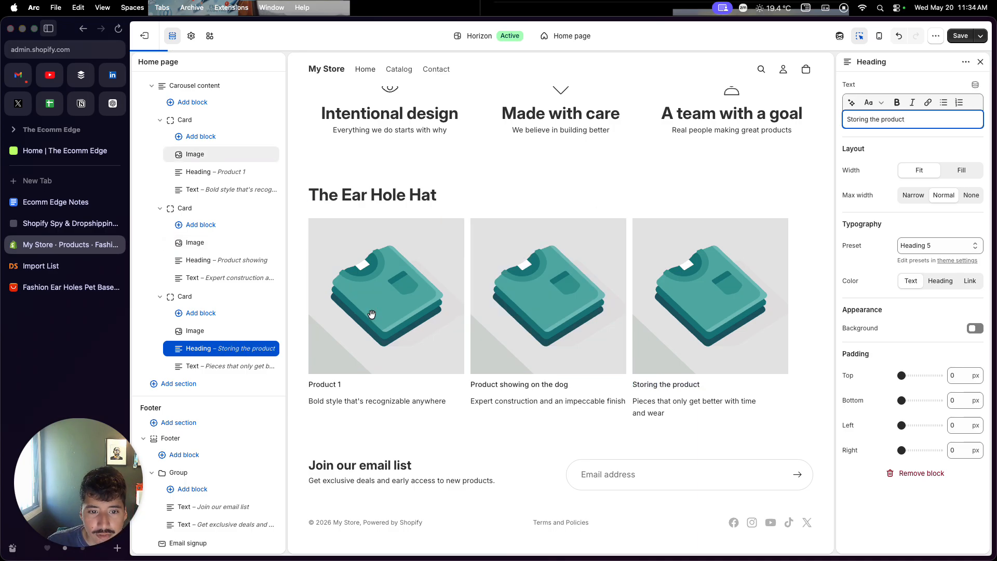
pyautogui.click(952, 114)
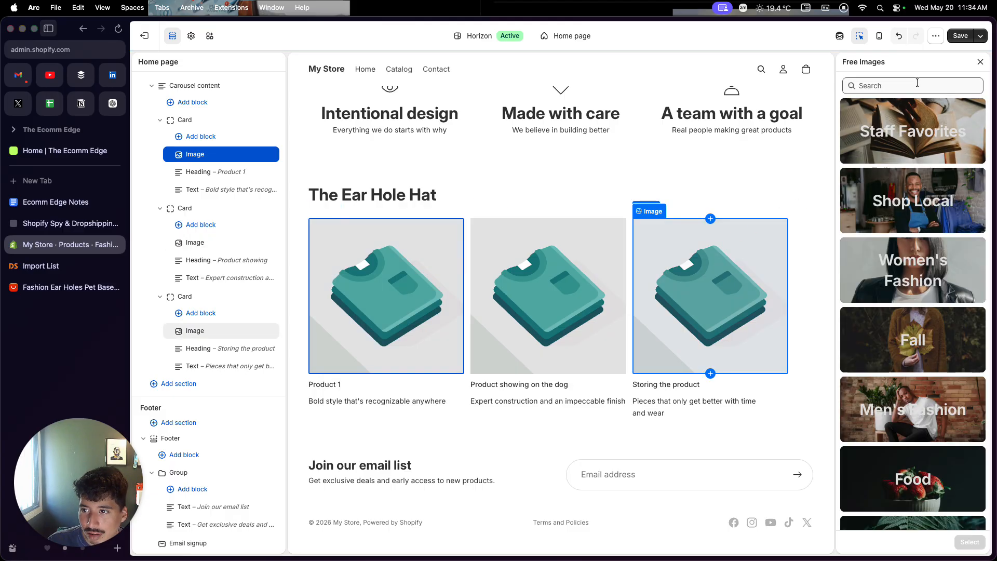
pyautogui.click(917, 84)
pyautogui.write('dog')
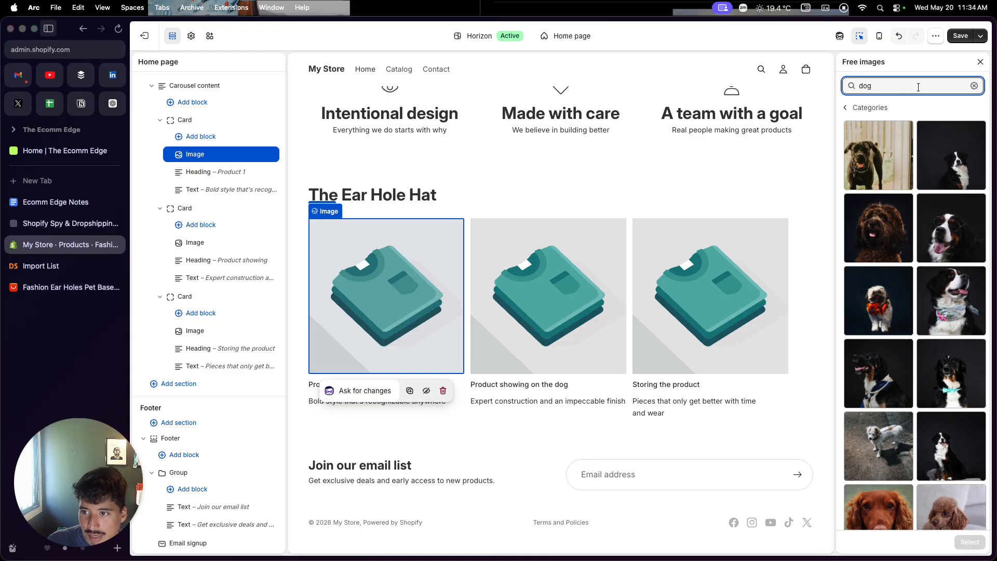
pyautogui.write('hat')
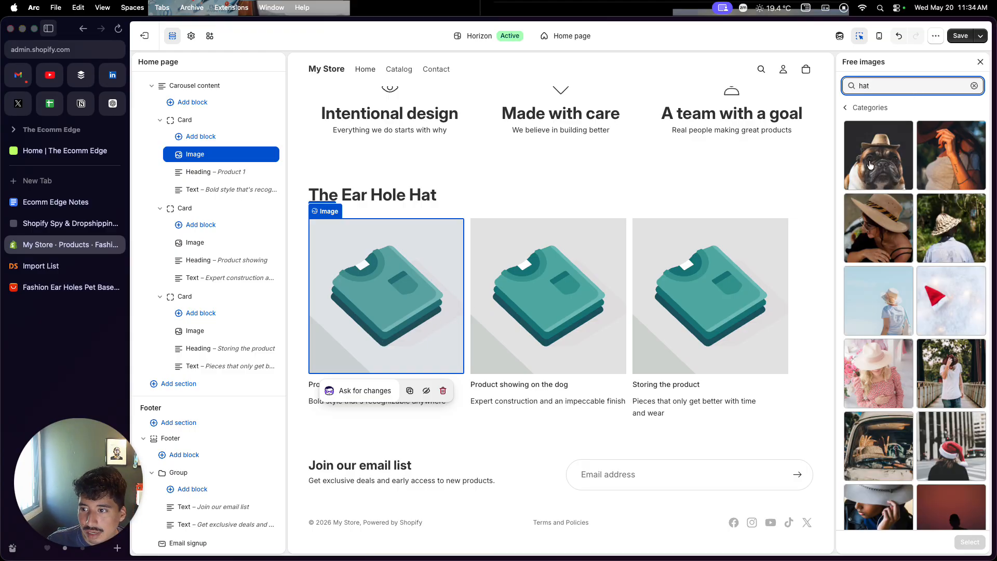
pyautogui.scroll(-1, 877, 197)
pyautogui.click(880, 166)
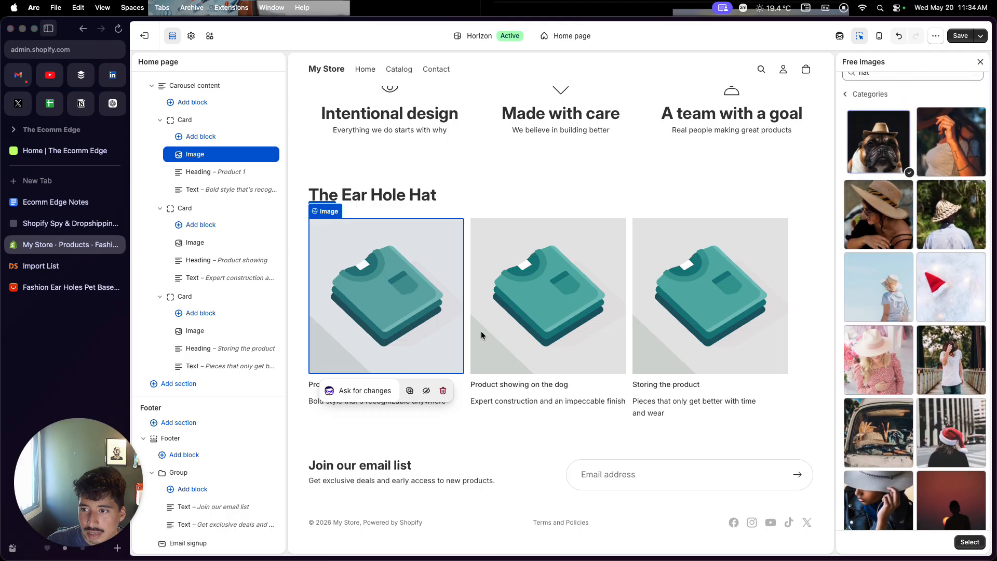
pyautogui.click(969, 542)
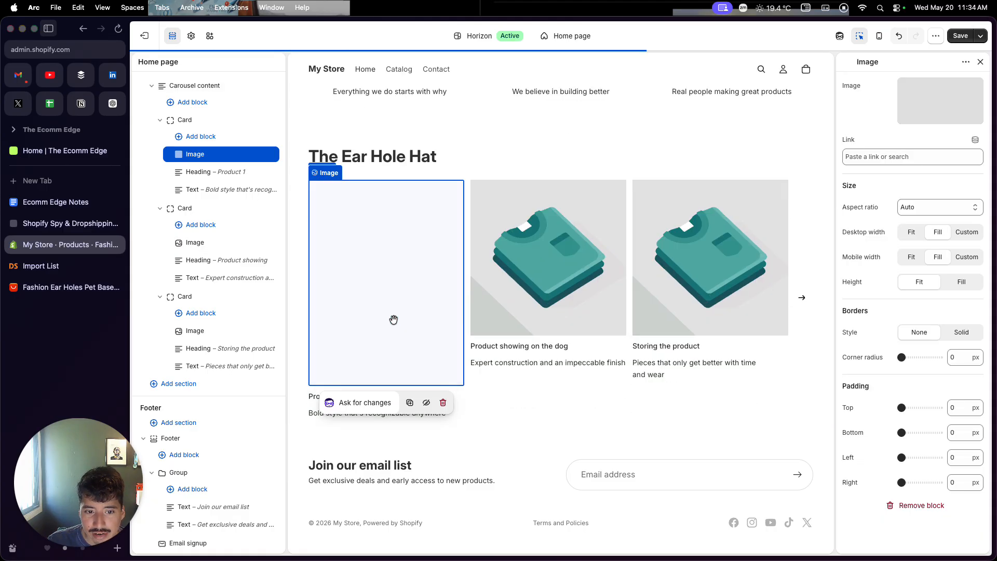
# - Set the second carousel card's image to the free stock photo of a black dog wearing a blue scarf, searching for "dog"
pyautogui.click(524, 292)
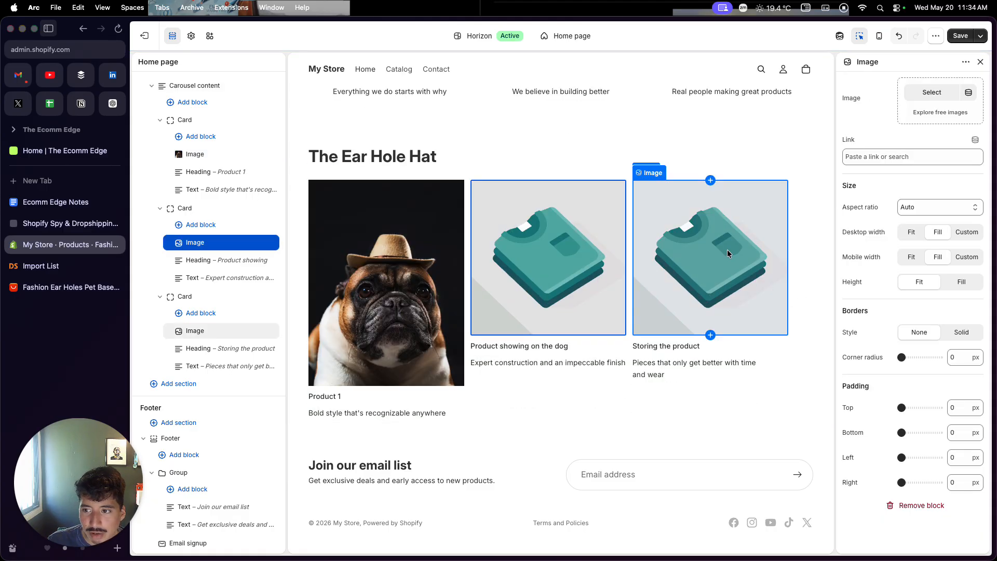
pyautogui.click(949, 121)
pyautogui.click(911, 85)
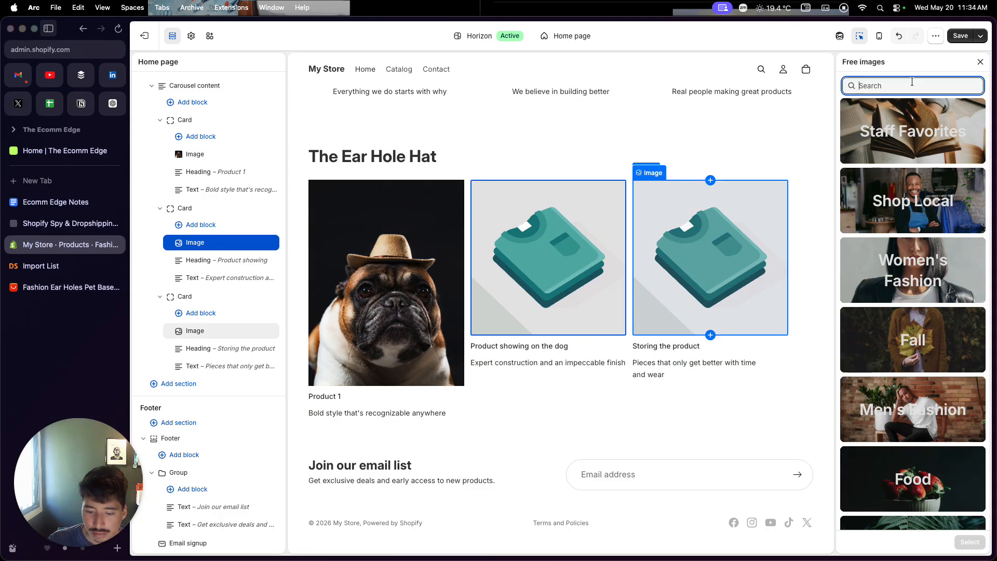
pyautogui.write('dog')
pyautogui.press('Return')
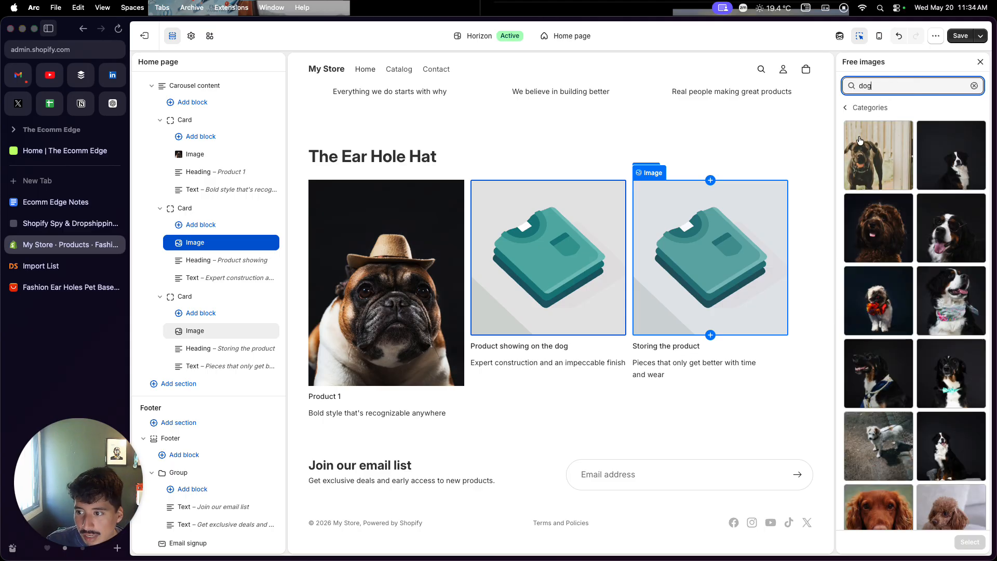
pyautogui.scroll(-3, 876, 206)
pyautogui.scroll(-3, 876, 205)
pyautogui.click(877, 215)
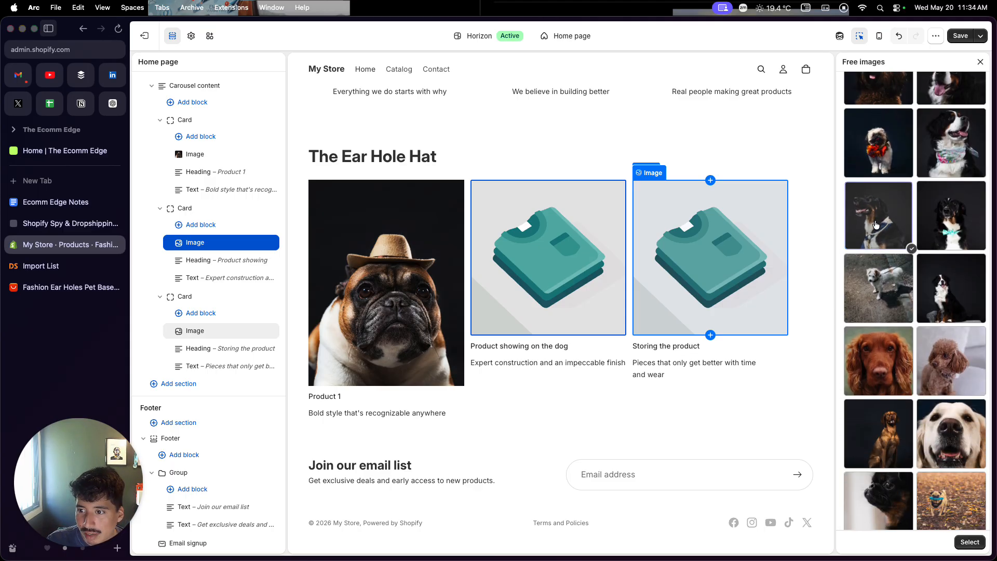
pyautogui.click(969, 541)
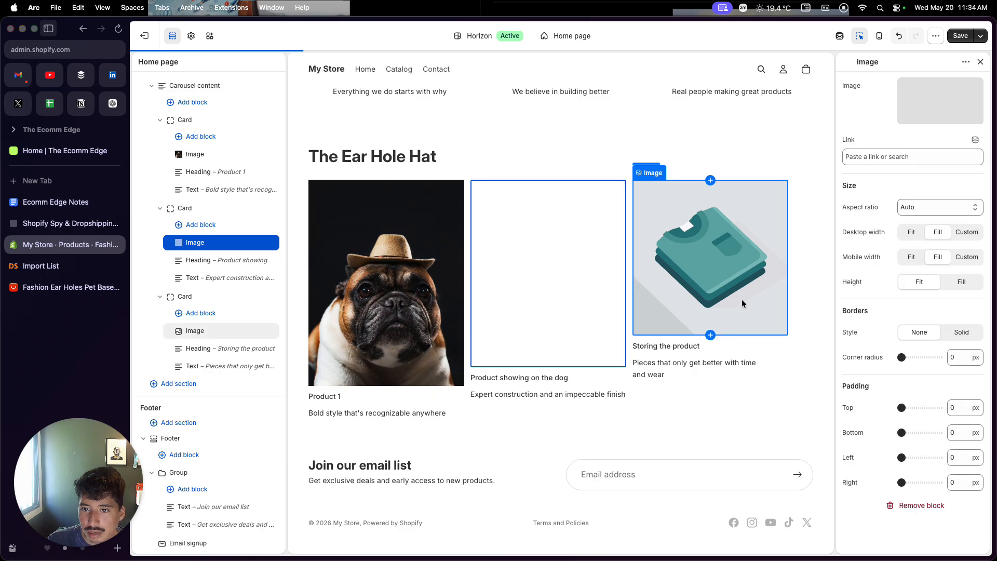
pyautogui.click(741, 301)
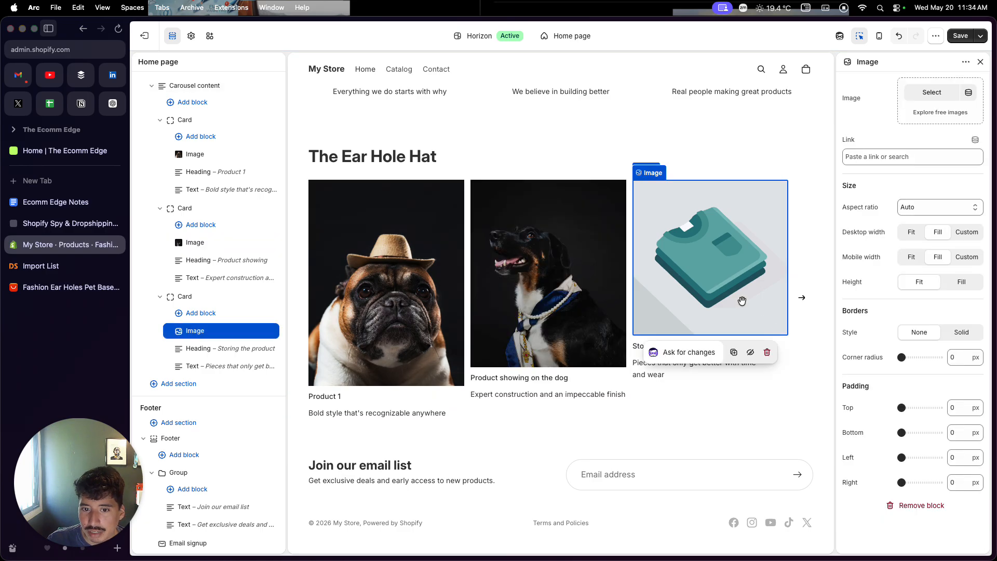
pyautogui.click(428, 348)
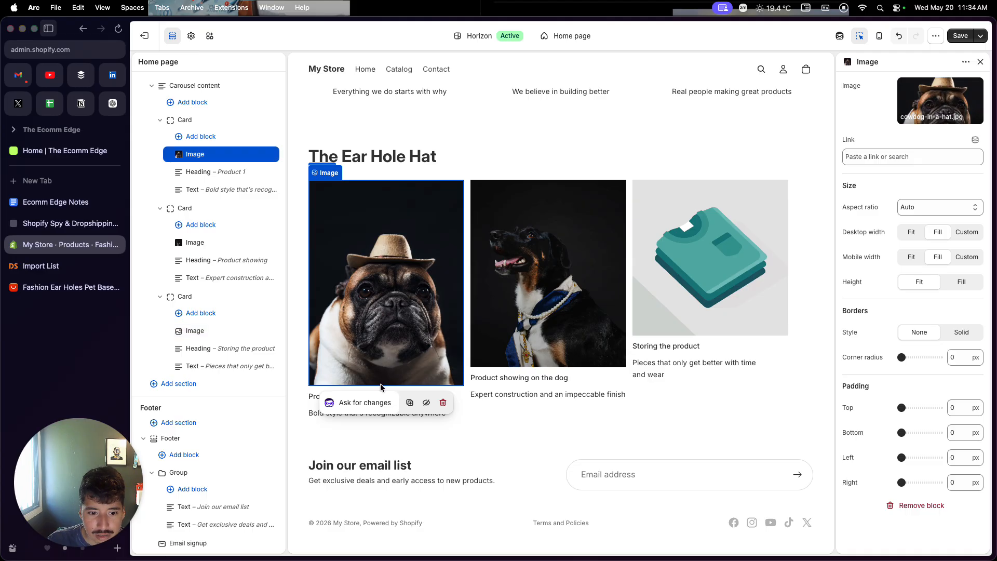
pyautogui.tripleClick(380, 385)
pyautogui.click(511, 333)
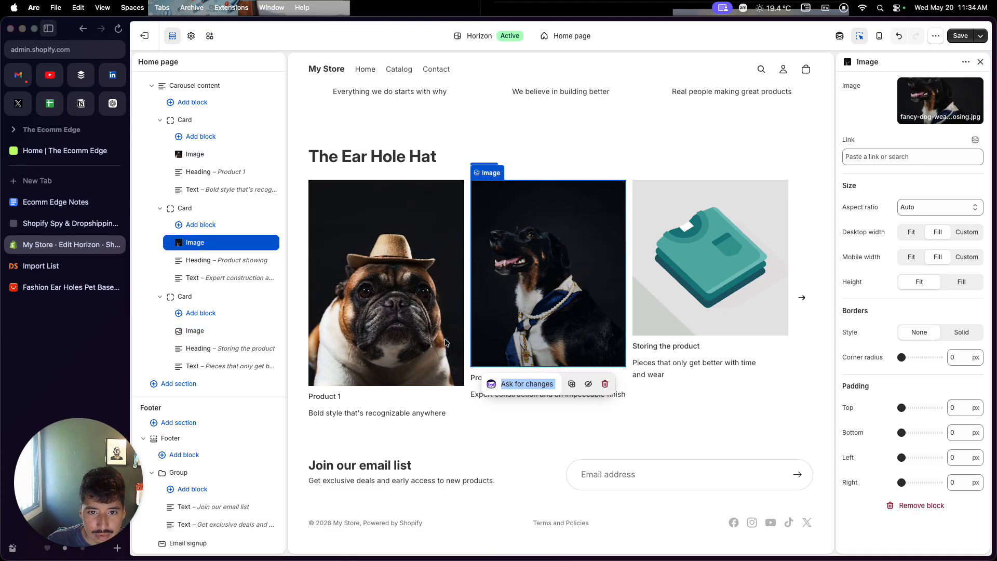
pyautogui.click(440, 339)
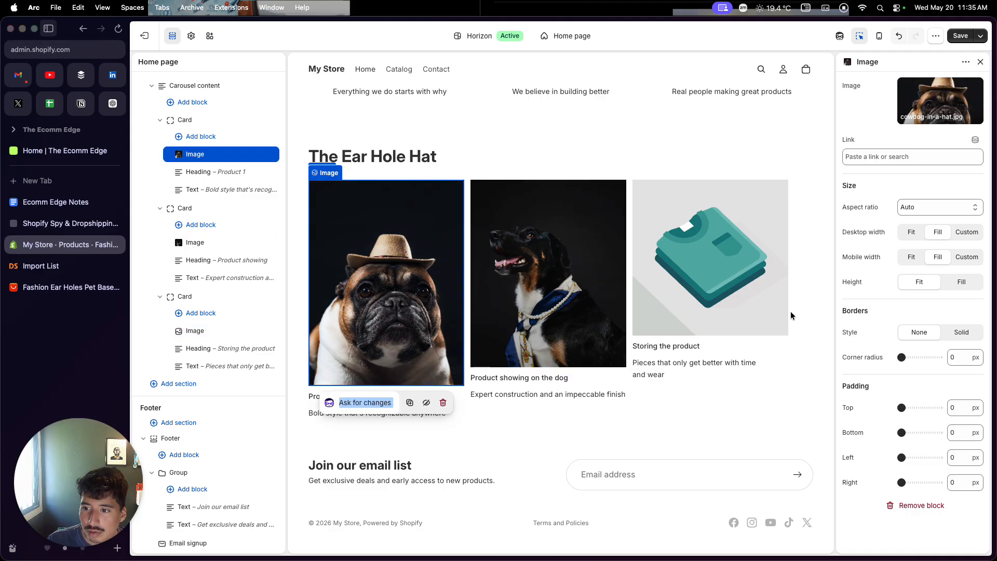
pyautogui.click(827, 284)
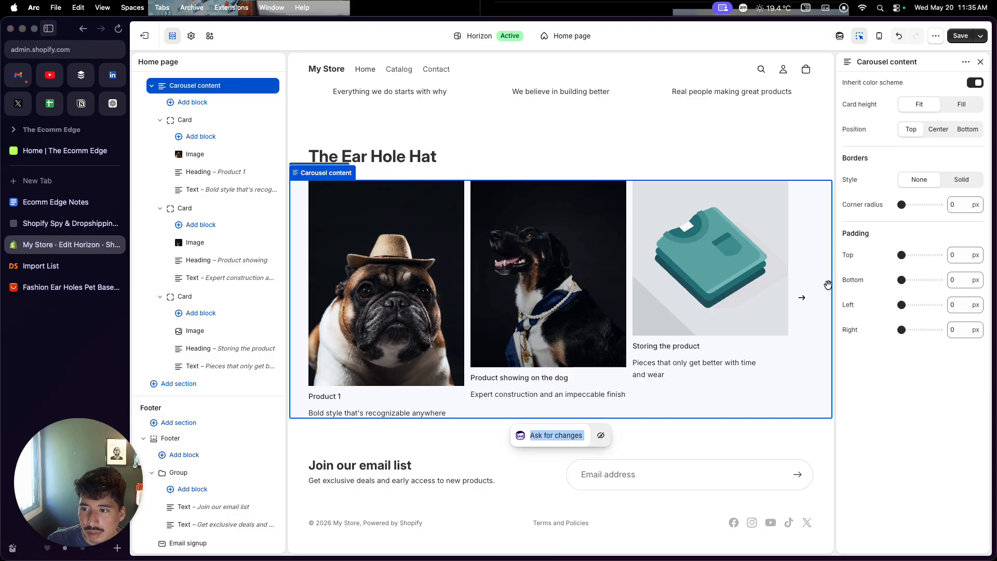
# - Set both the mobile and desktop width of the first carousel card's image to Fit
pyautogui.click(426, 310)
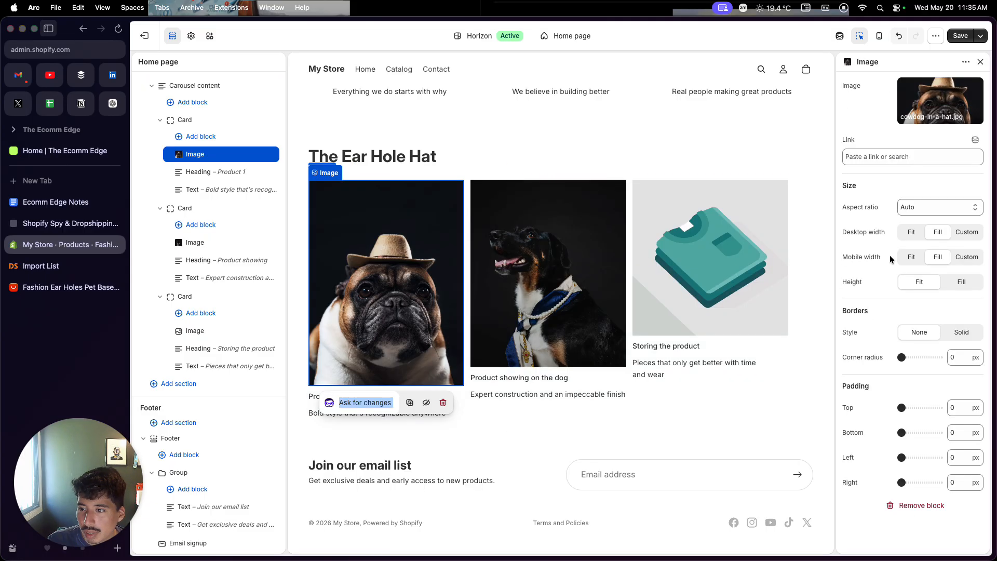
pyautogui.click(908, 259)
pyautogui.click(911, 238)
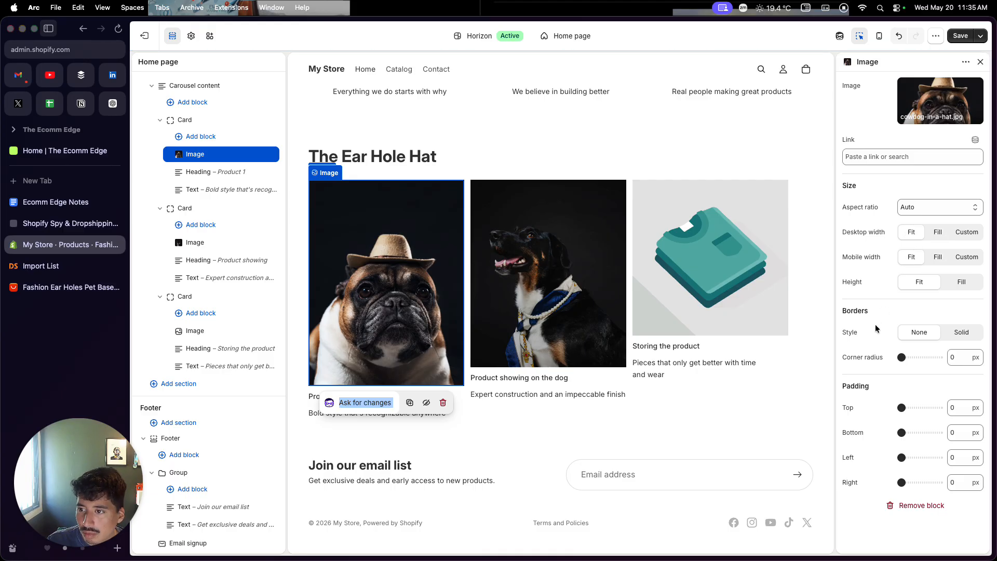
# - Set the third carousel card's image to the free stock photo of a person in a hat and leather jacket, searching for "hat"
pyautogui.click(652, 294)
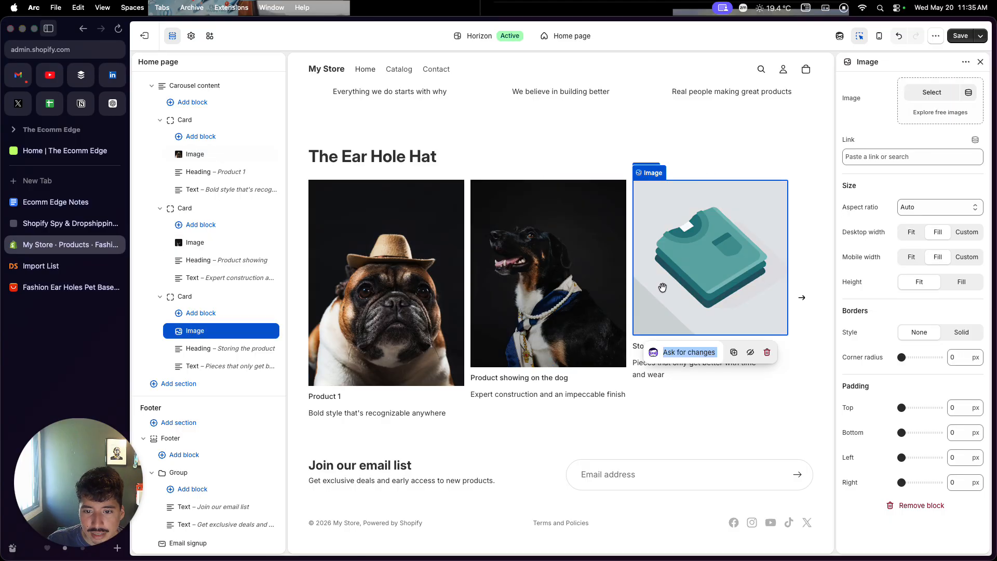
pyautogui.click(941, 112)
pyautogui.click(887, 83)
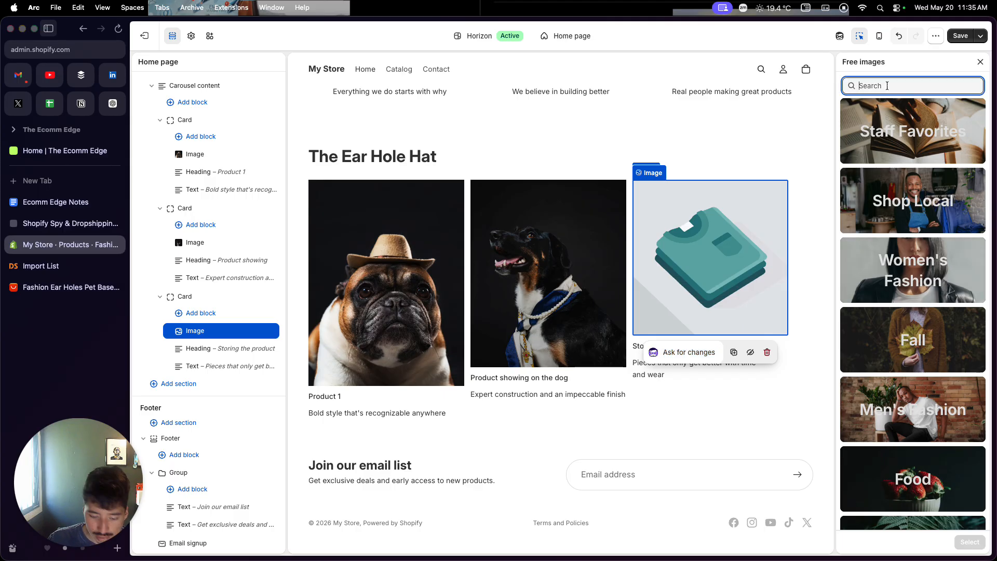
pyautogui.write('hat')
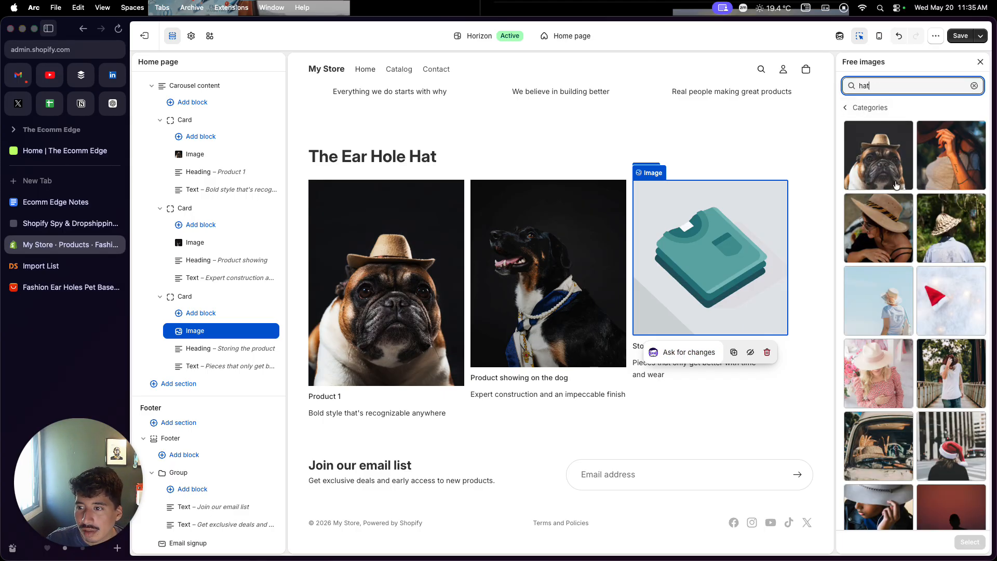
pyautogui.scroll(-3, 870, 319)
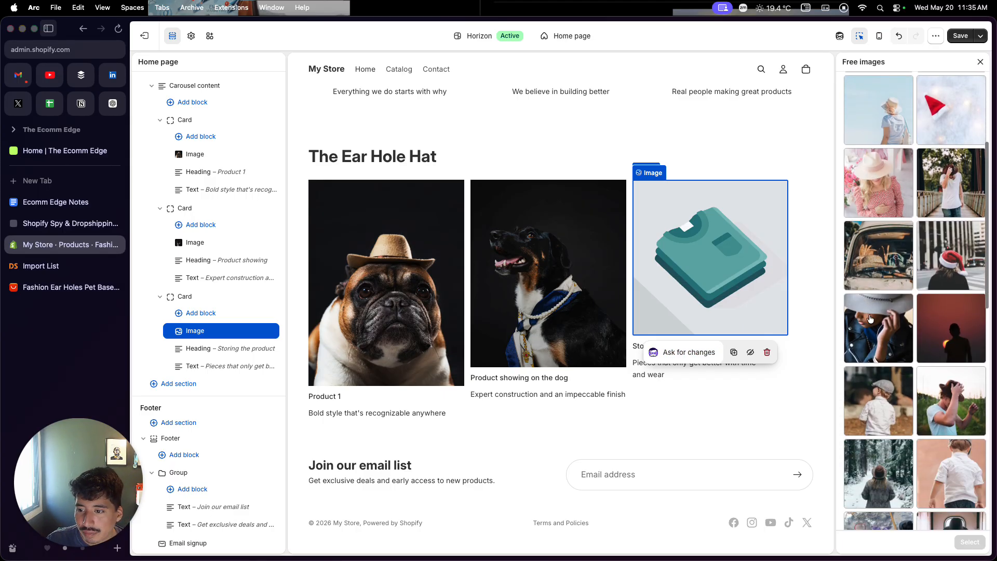
pyautogui.click(870, 318)
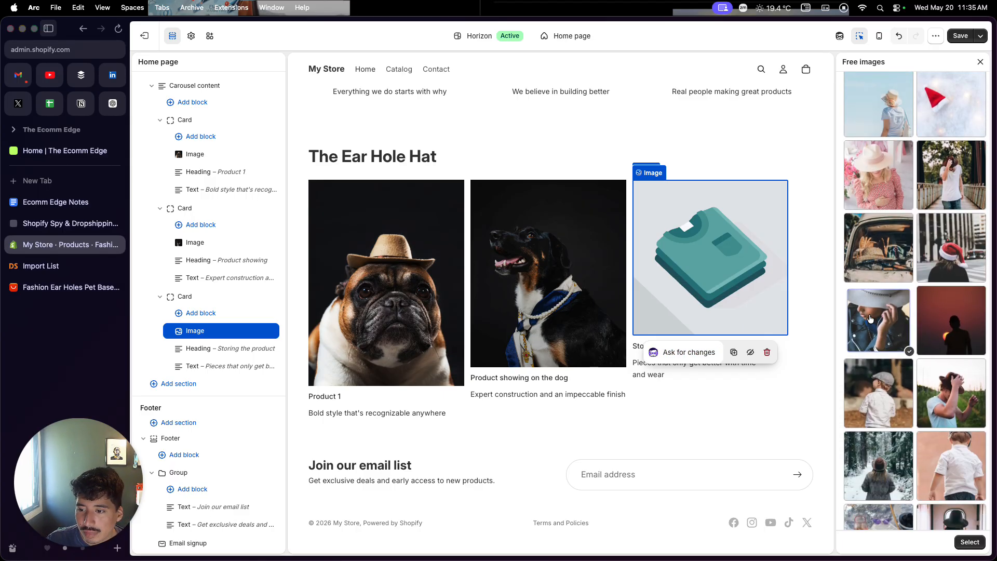
pyautogui.click(975, 544)
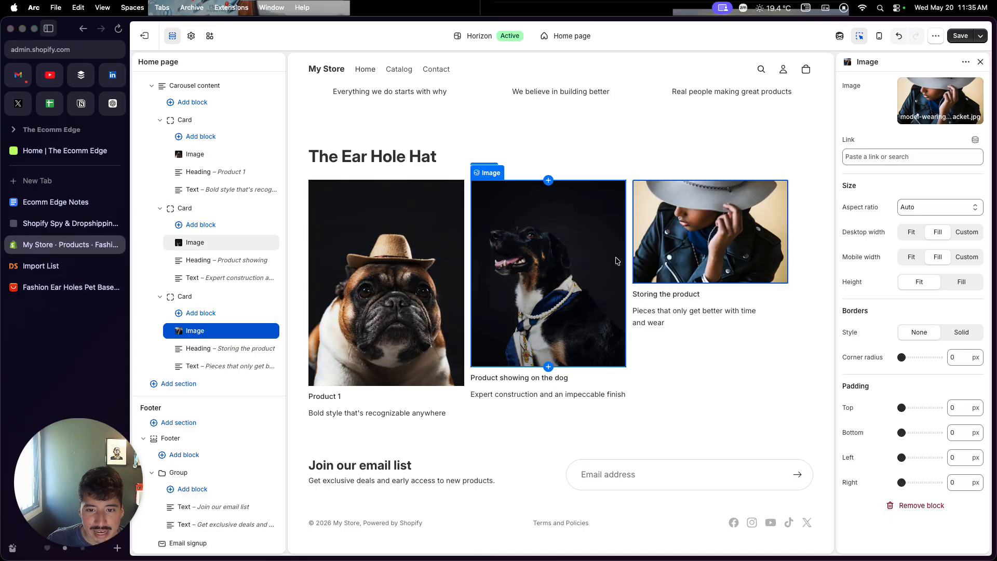
# - Look over the hat's AliExpress product page and the DSers import list, and return to the Shopify theme editor
pyautogui.click(33, 293)
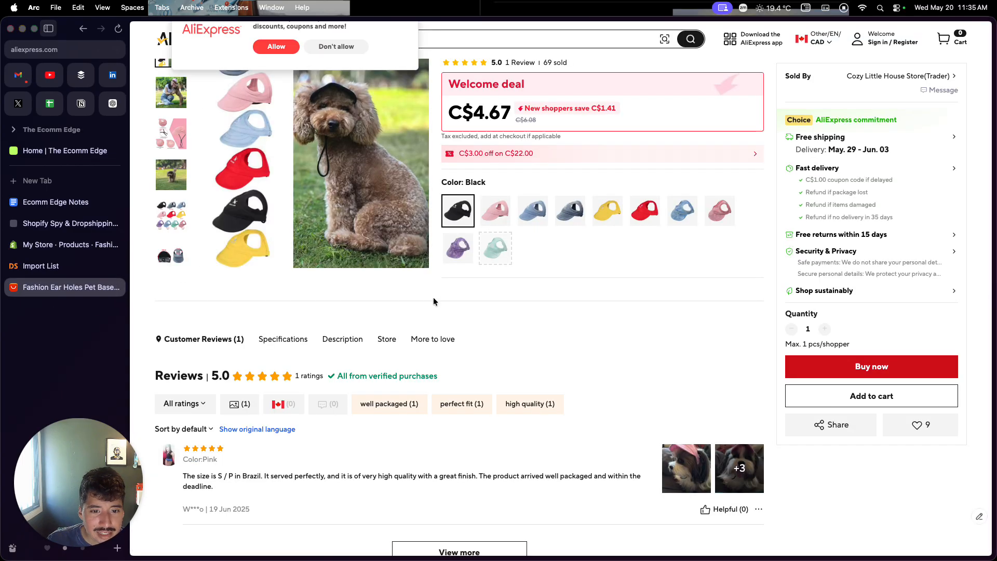
pyautogui.click(42, 266)
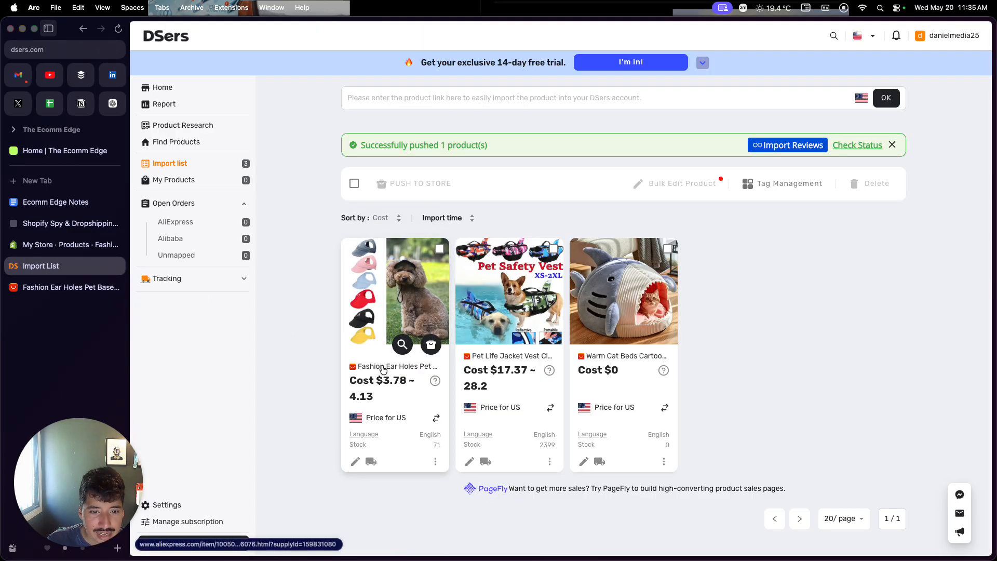
pyautogui.click(63, 290)
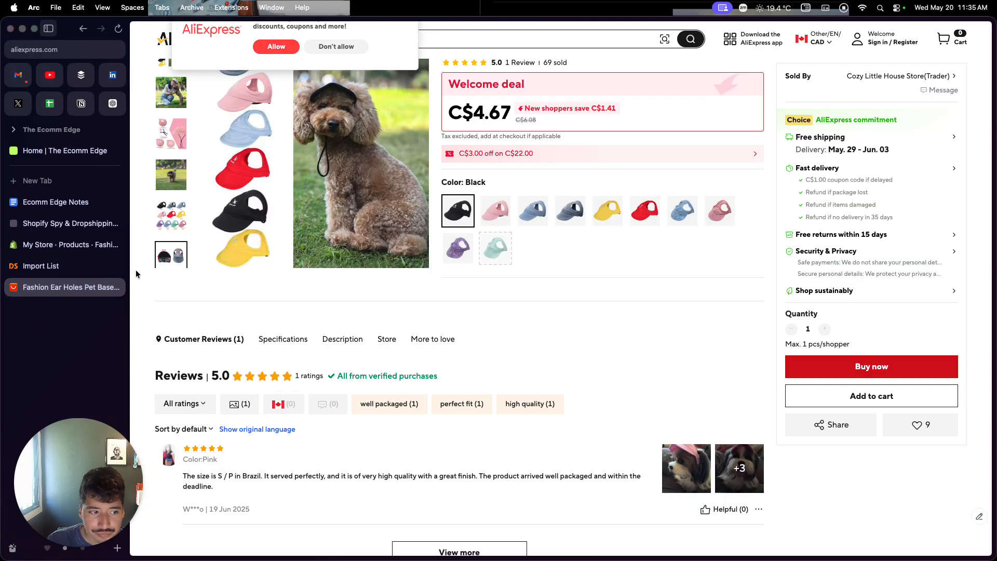
pyautogui.click(68, 275)
pyautogui.click(68, 245)
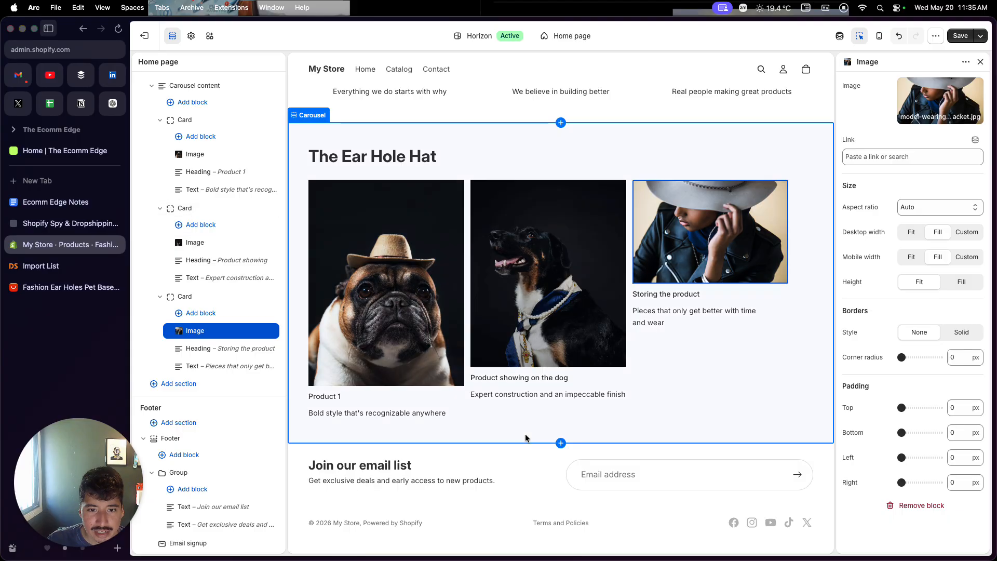
# - Add an FAQ section to the home page template between the carousel and the footer
pyautogui.scroll(5, 525, 434)
pyautogui.scroll(-1, 526, 437)
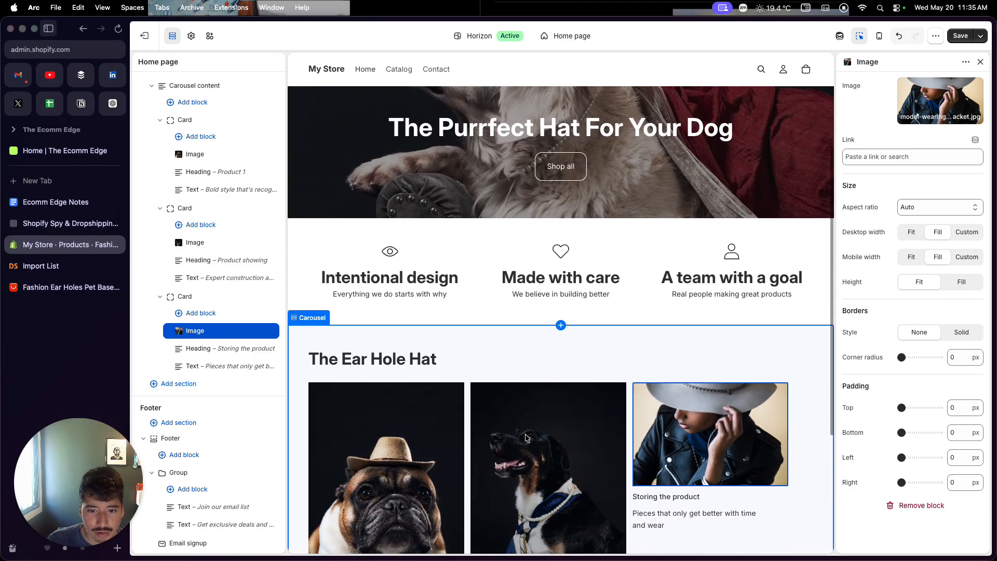
pyautogui.scroll(-4, 575, 379)
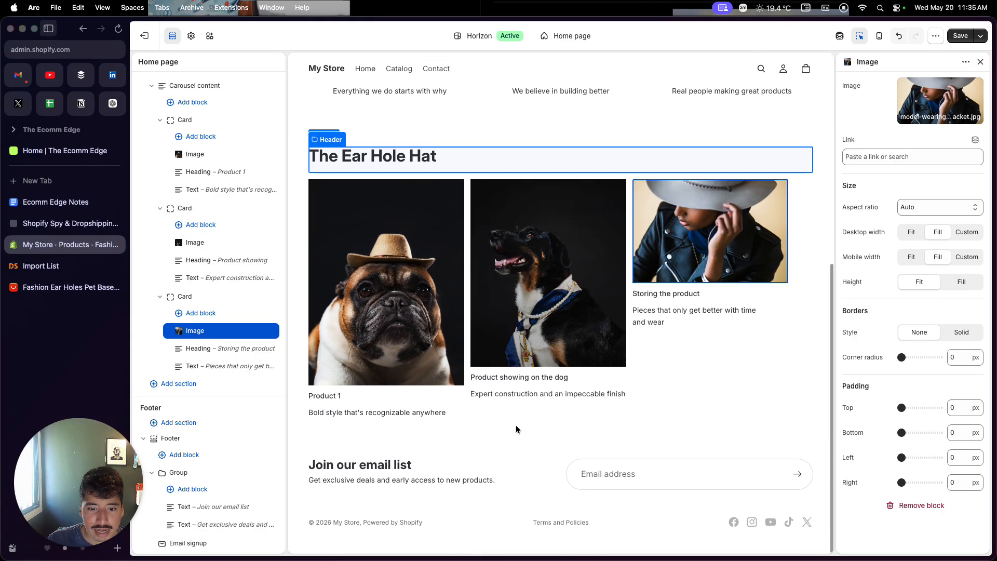
pyautogui.click(524, 434)
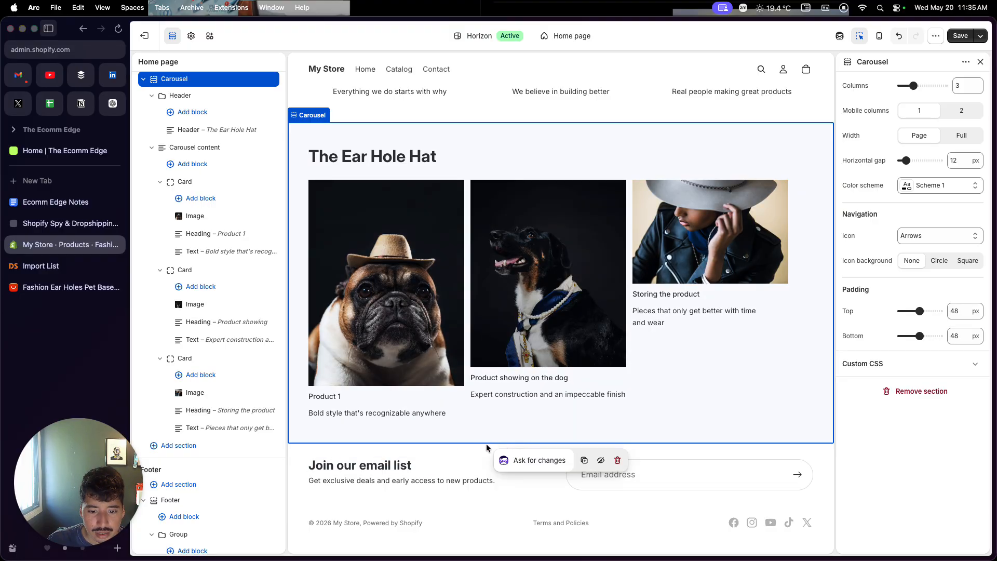
pyautogui.click(466, 453)
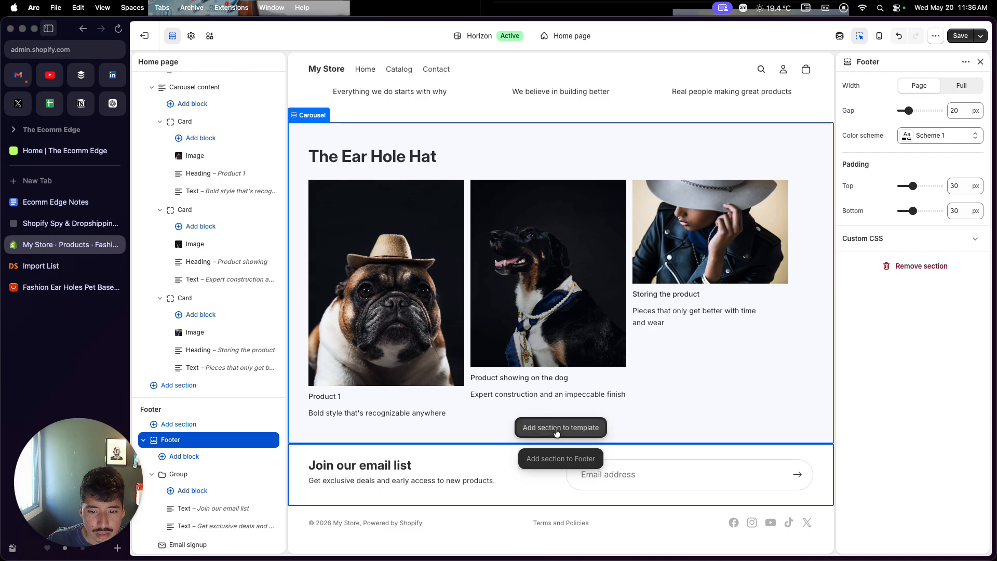
pyautogui.click(556, 427)
pyautogui.scroll(-5, 446, 291)
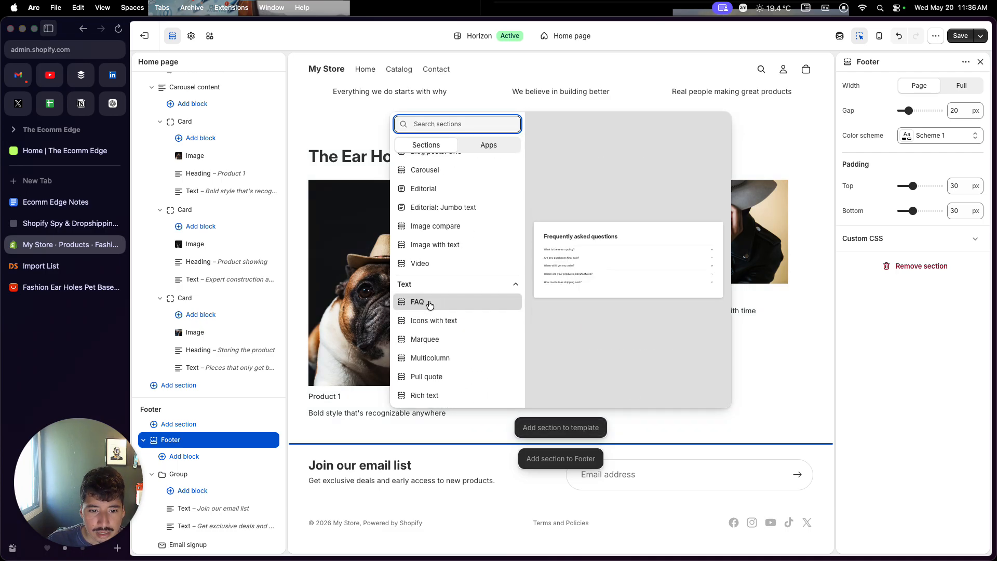
pyautogui.click(429, 303)
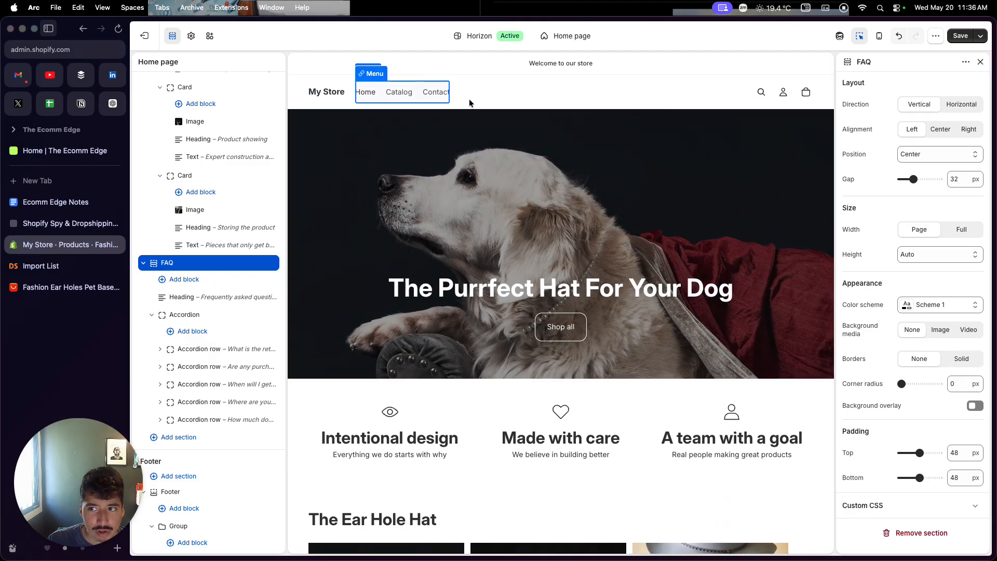
# - Save the home page changes, and leave the theme editor after checking the Catalog page in the preview
pyautogui.click(959, 39)
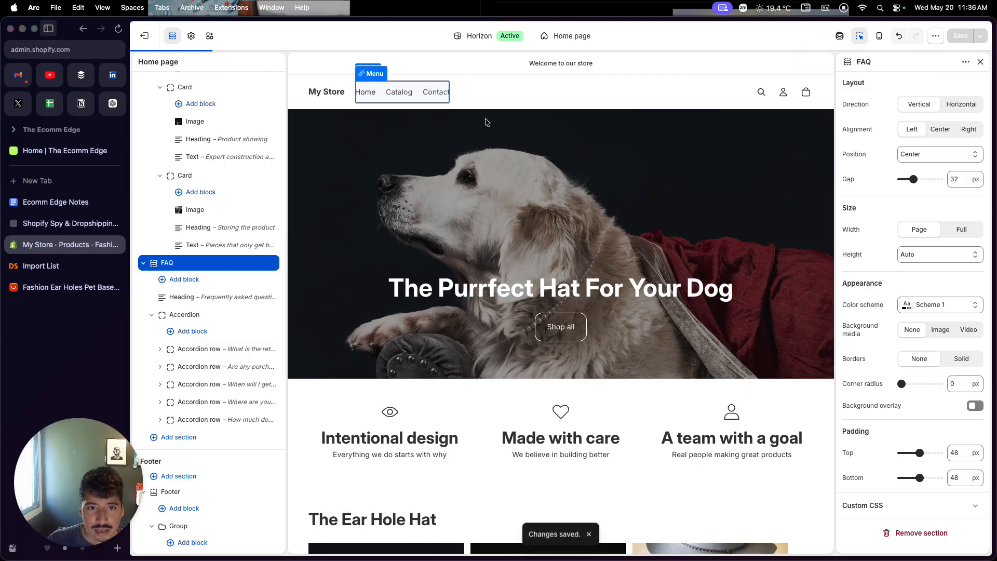
pyautogui.click(397, 92)
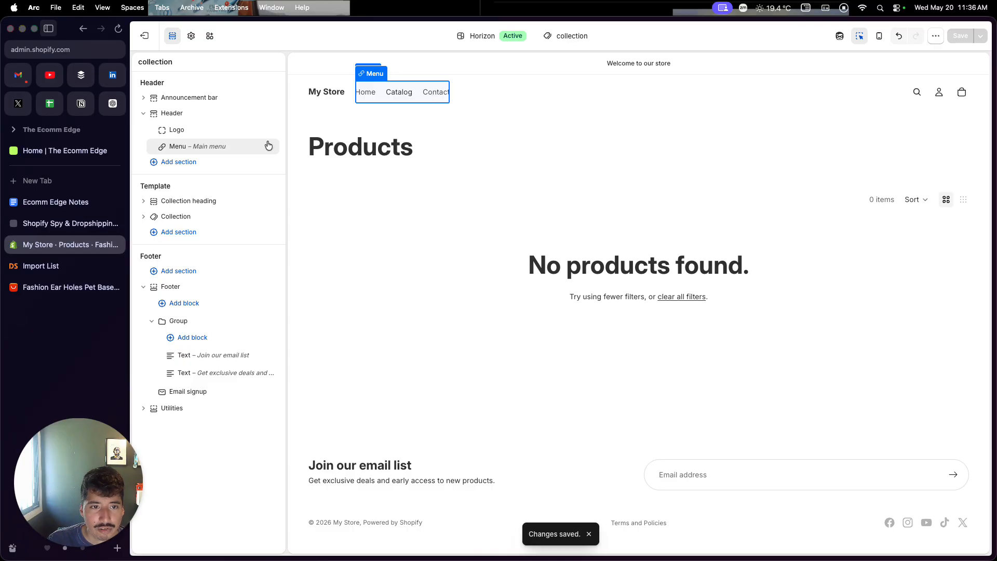
pyautogui.click(145, 36)
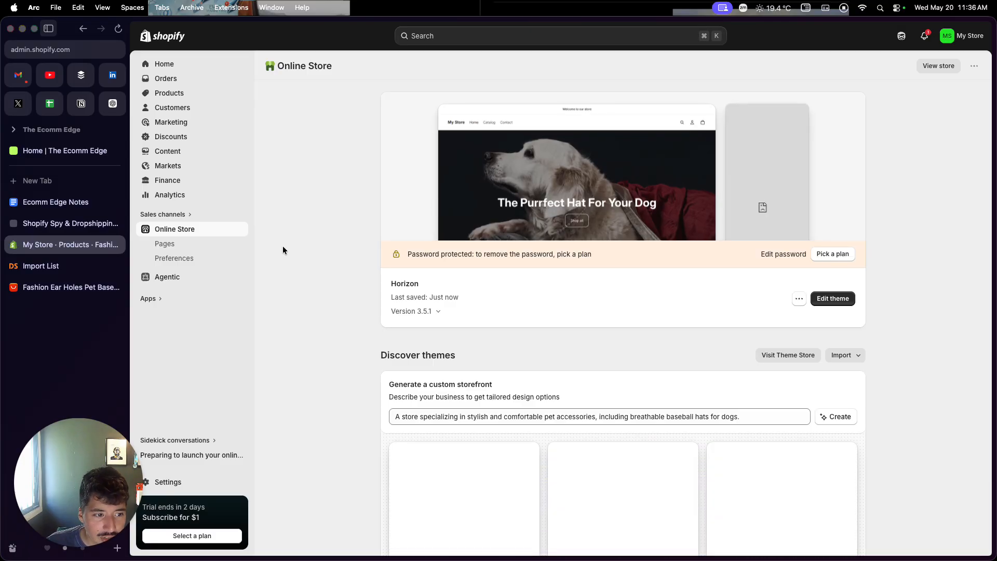
# - Open the online store's Pages list, check the important pages in the Ecomm Edge Notes document, and return to Shopify
pyautogui.click(193, 245)
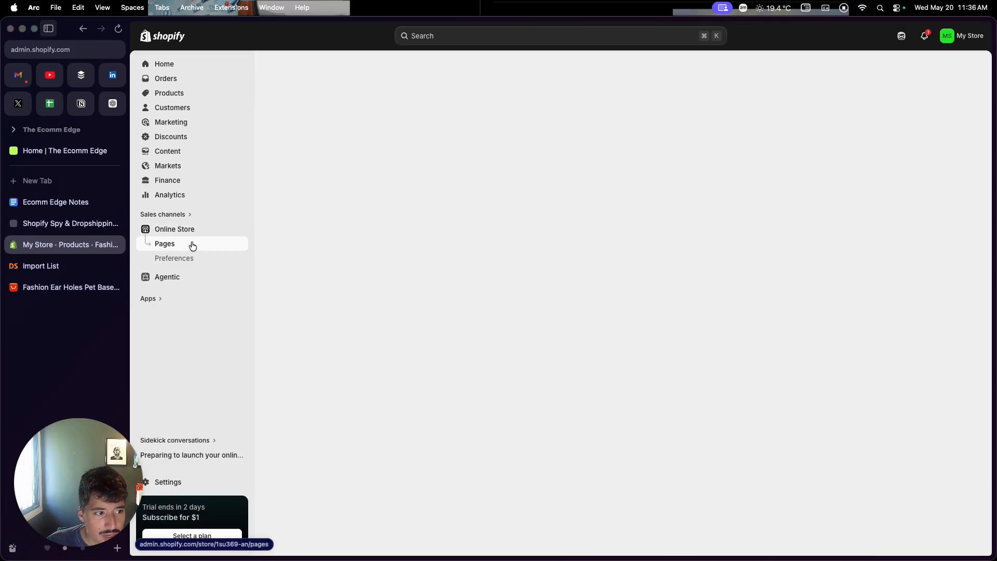
pyautogui.click(55, 202)
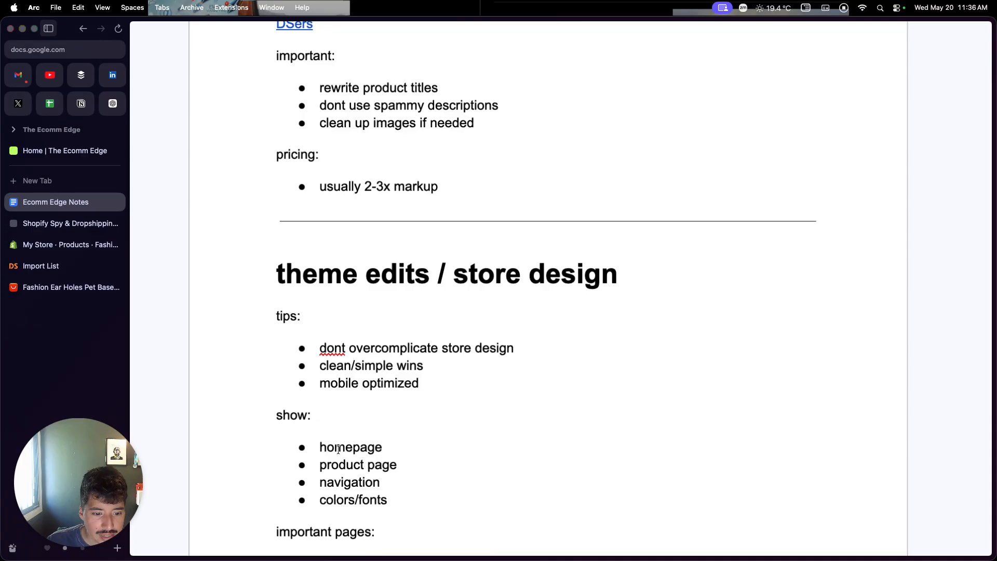
pyautogui.scroll(-1, 338, 449)
pyautogui.scroll(-1, 338, 470)
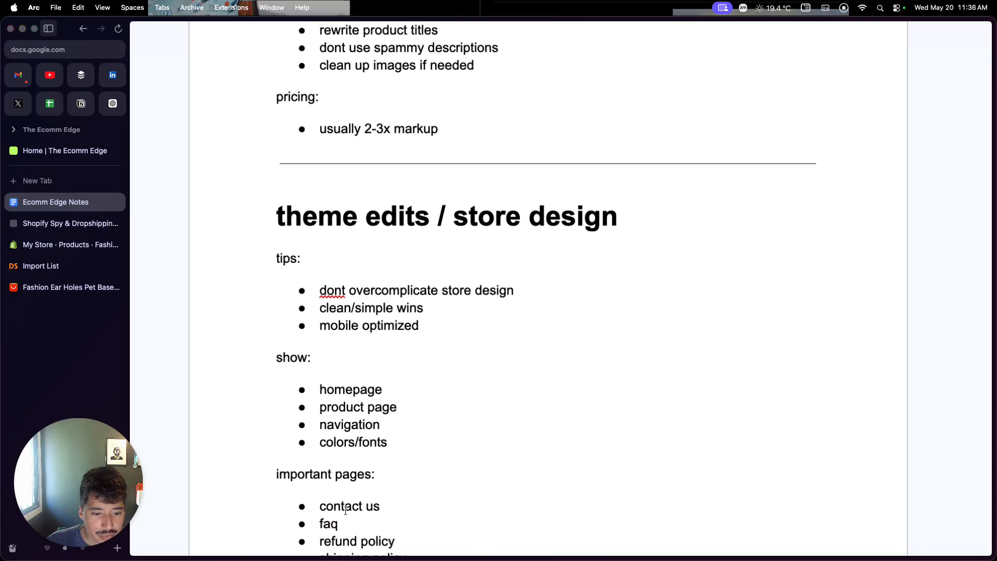
pyautogui.scroll(-2, 340, 529)
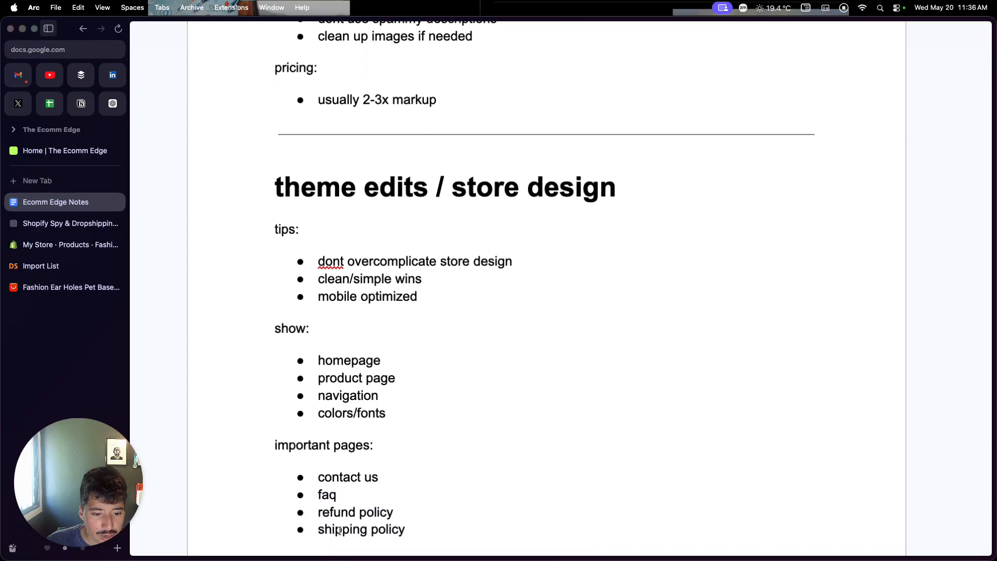
pyautogui.click(65, 250)
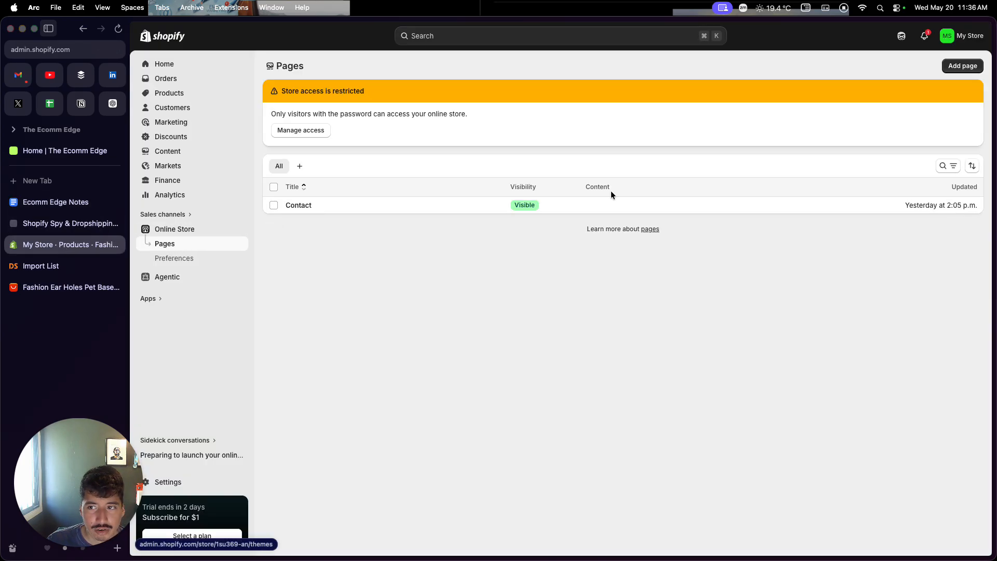
# - Create a store page titled "About Us" with empty content and save it with its visibility set to Visible
pyautogui.click(958, 65)
pyautogui.click(602, 107)
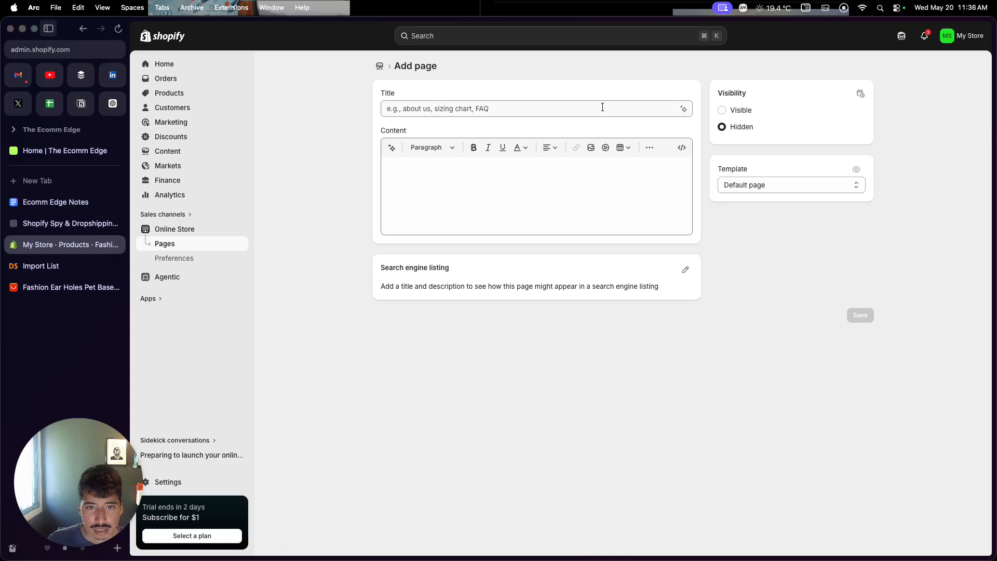
pyautogui.write('About')
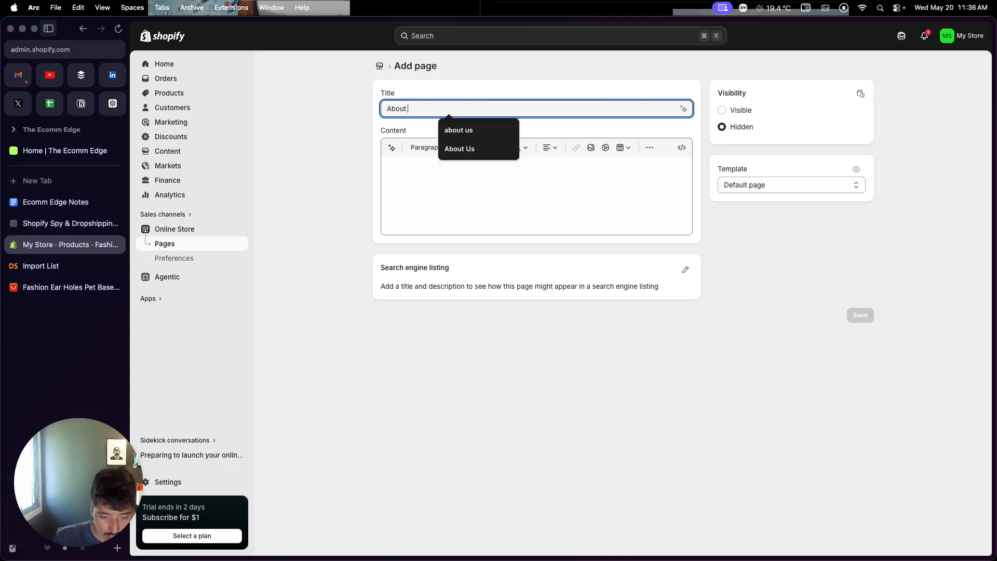
pyautogui.click(565, 186)
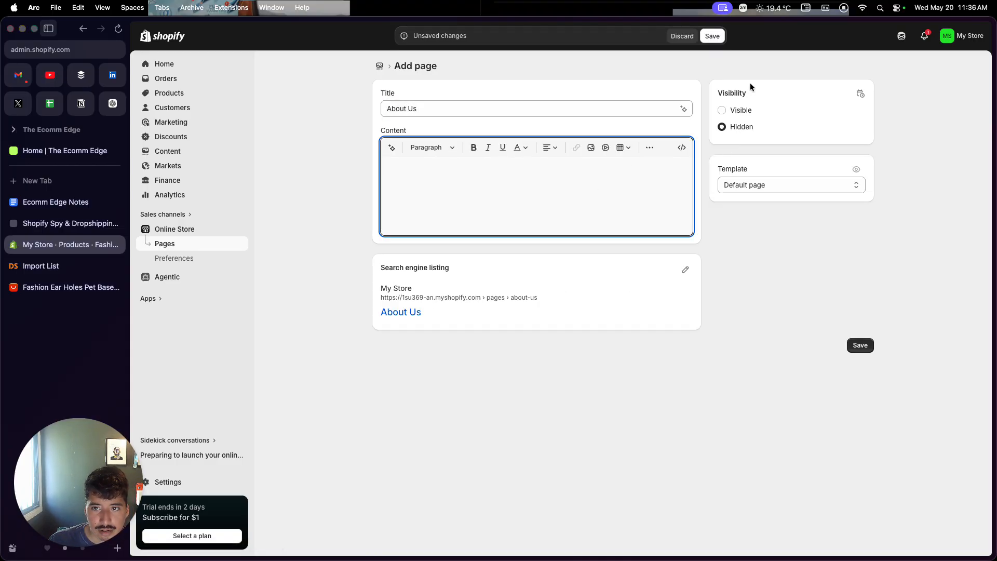
pyautogui.click(711, 36)
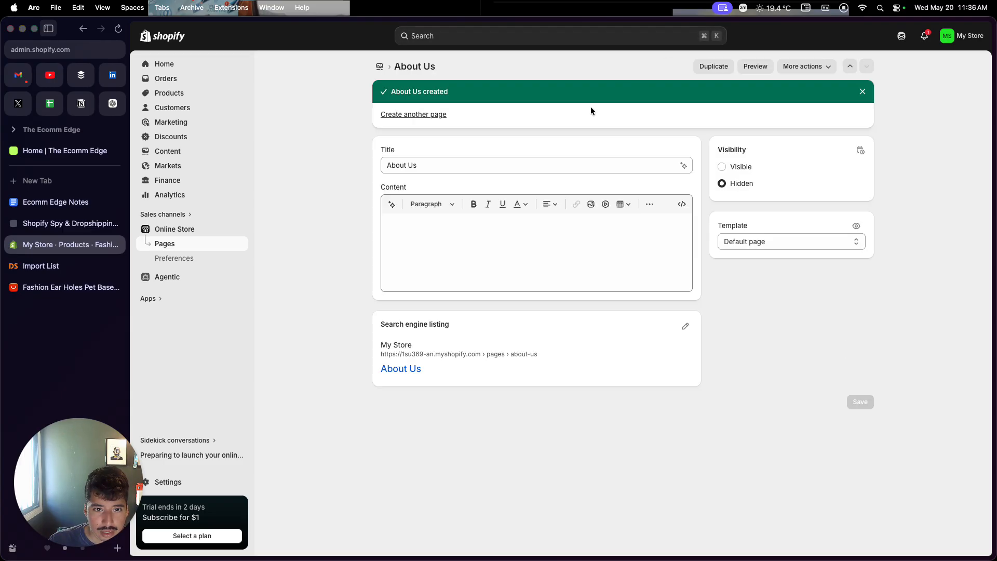
pyautogui.click(735, 174)
pyautogui.click(712, 36)
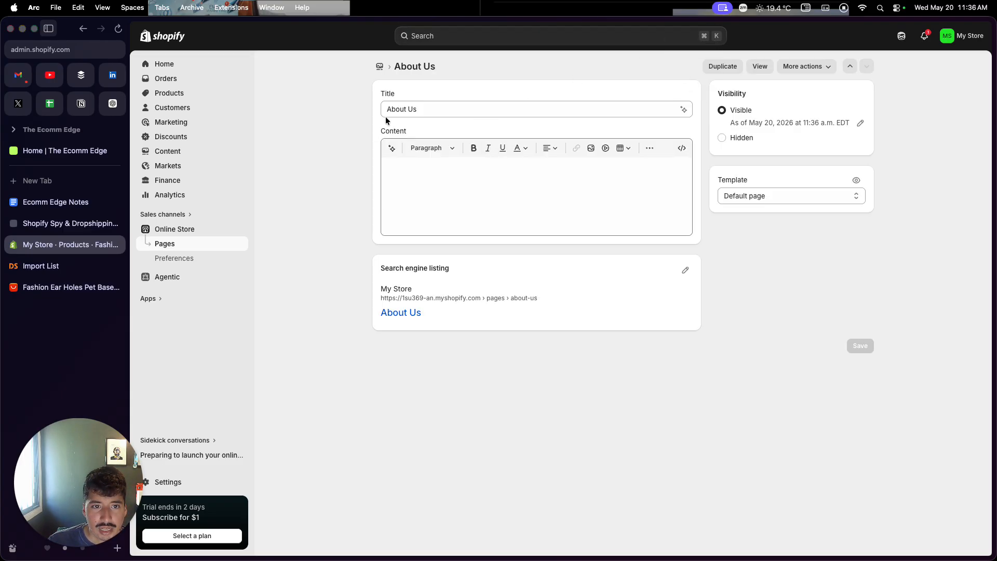
# - Add another store page titled "Contact Us", set its visibility to Visible, and save it
pyautogui.click(379, 67)
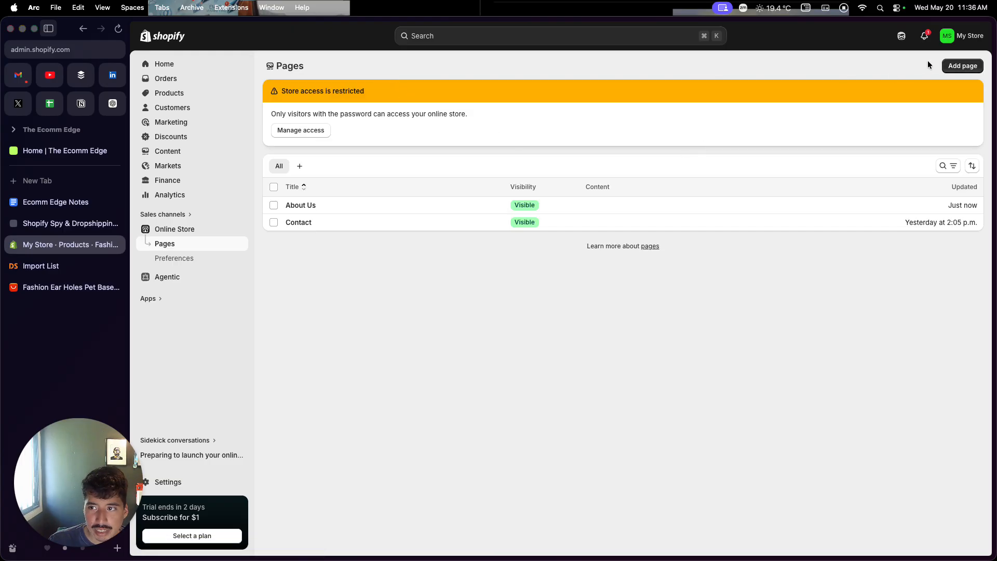
pyautogui.click(964, 66)
pyautogui.click(567, 106)
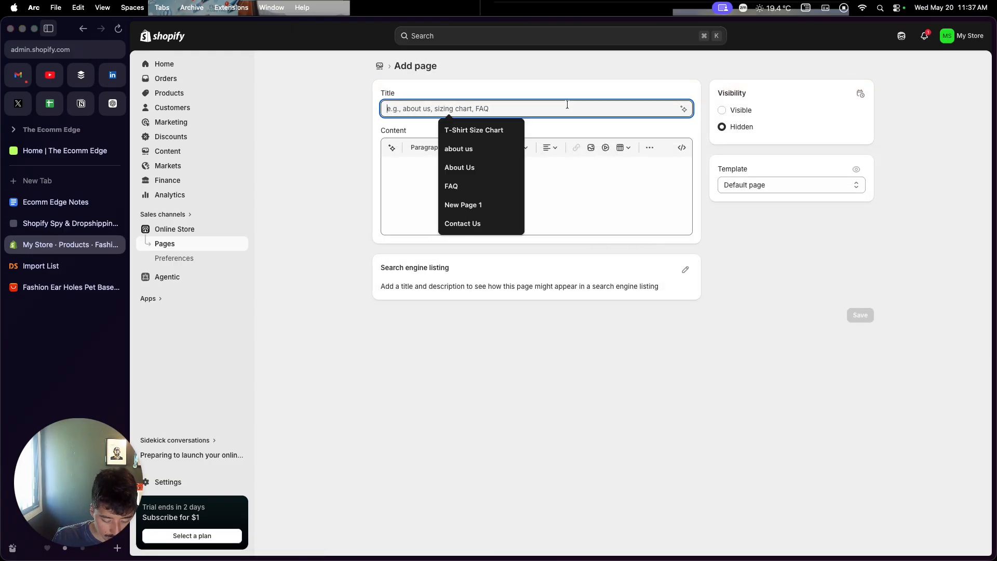
pyautogui.write('Contact Us')
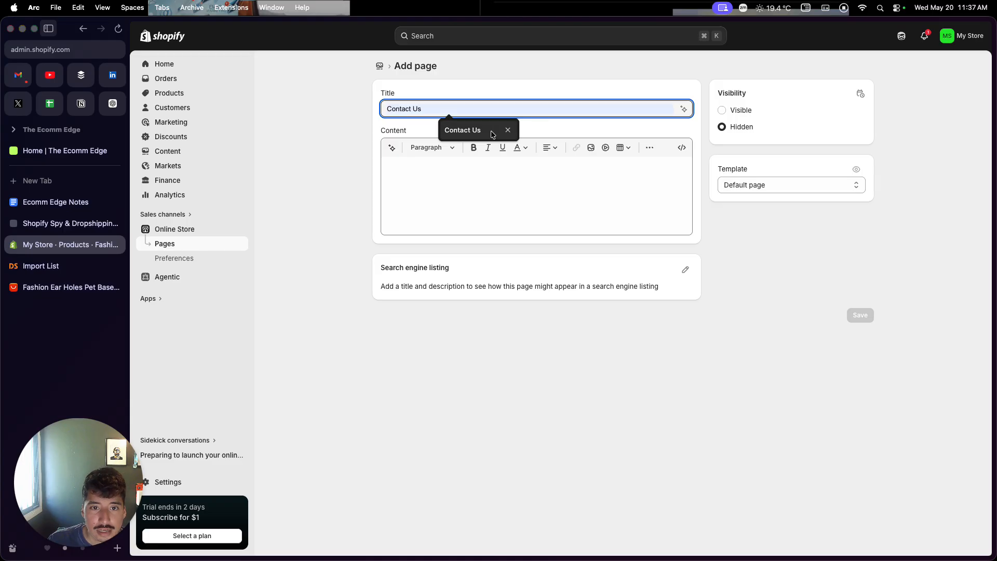
pyautogui.click(492, 133)
pyautogui.click(733, 112)
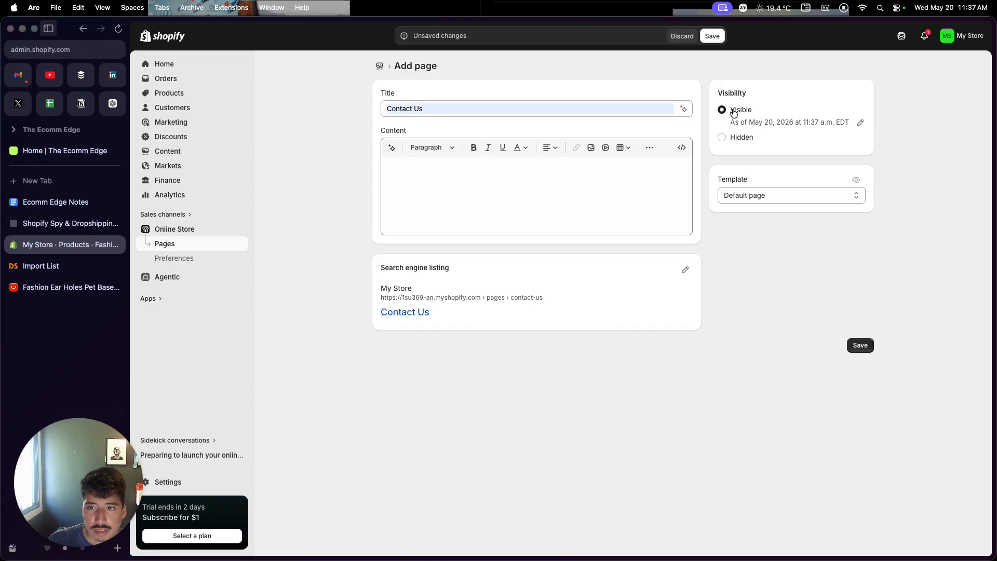
pyautogui.click(718, 39)
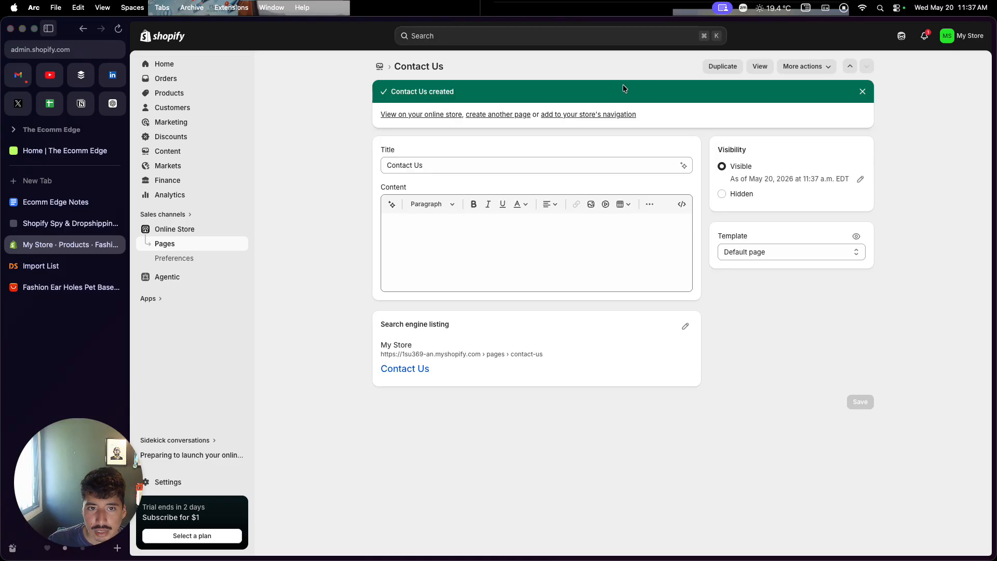
# - Add a third store page titled "FAQ" and save it with its visibility set to Visible
pyautogui.click(381, 68)
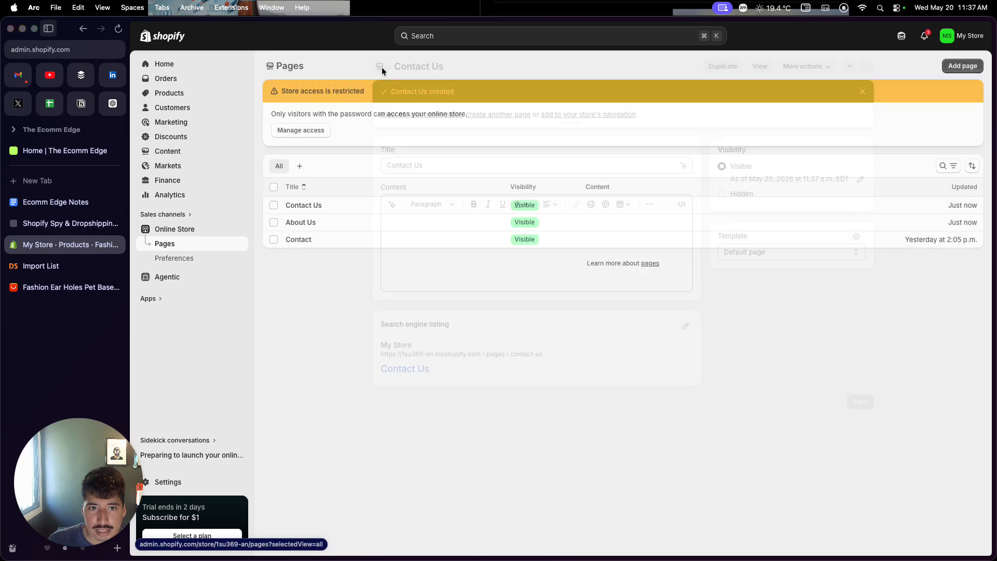
pyautogui.click(964, 66)
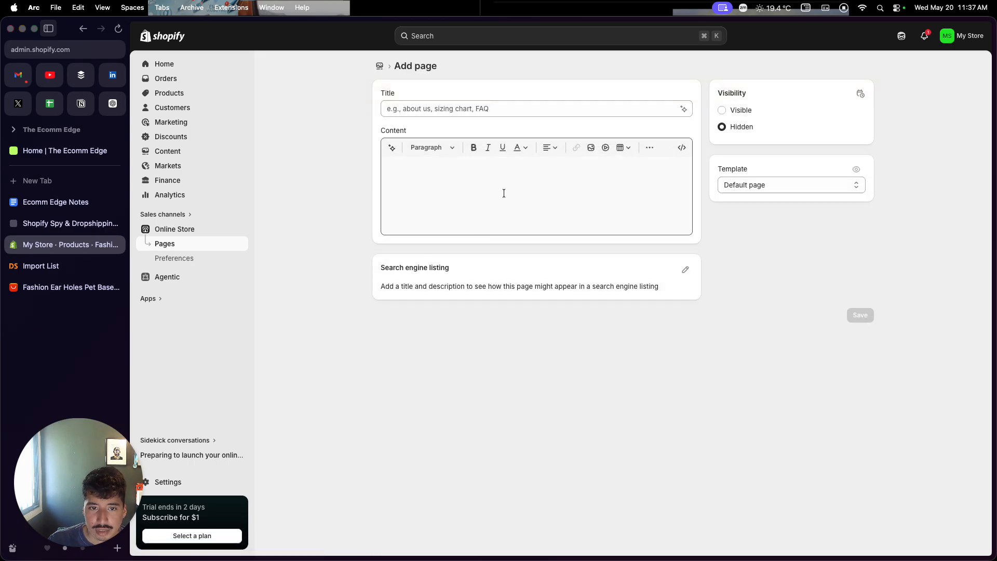
pyautogui.click(510, 107)
pyautogui.write('FAQ')
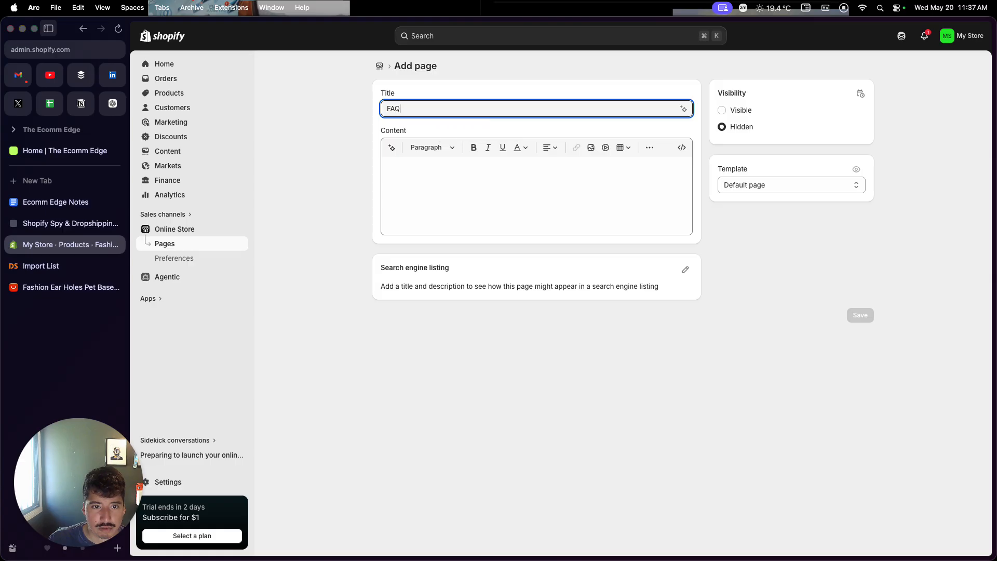
pyautogui.click(446, 192)
pyautogui.click(712, 36)
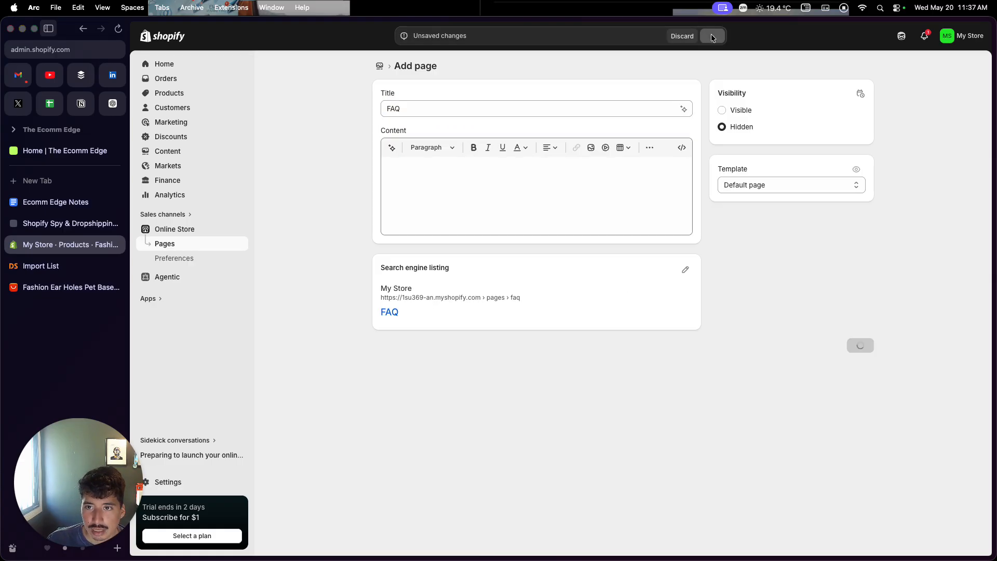
pyautogui.click(722, 111)
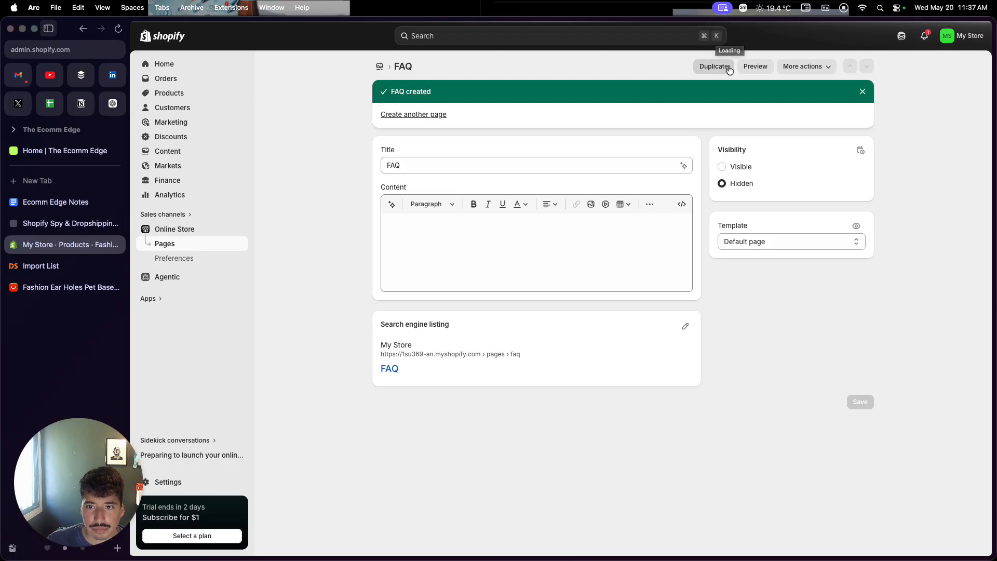
pyautogui.click(722, 167)
pyautogui.click(712, 35)
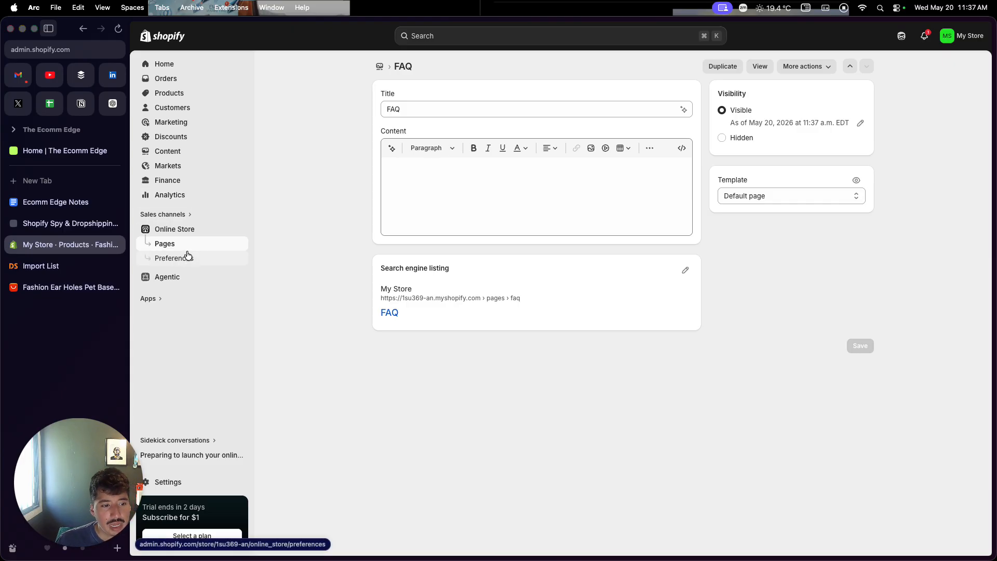
# - Add an "About Us" item to the store's Main menu, linked to the About Us page
pyautogui.click(166, 154)
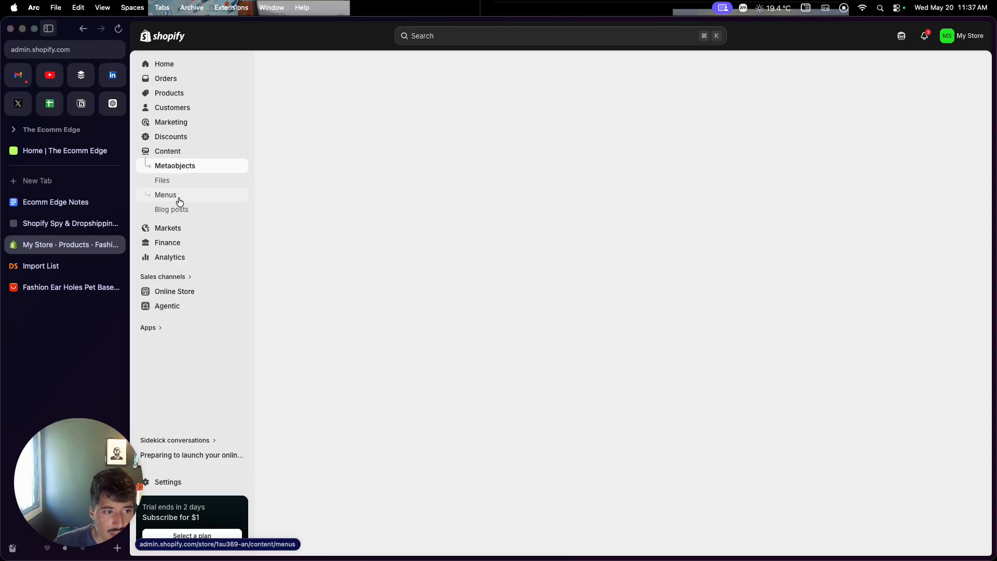
pyautogui.click(179, 201)
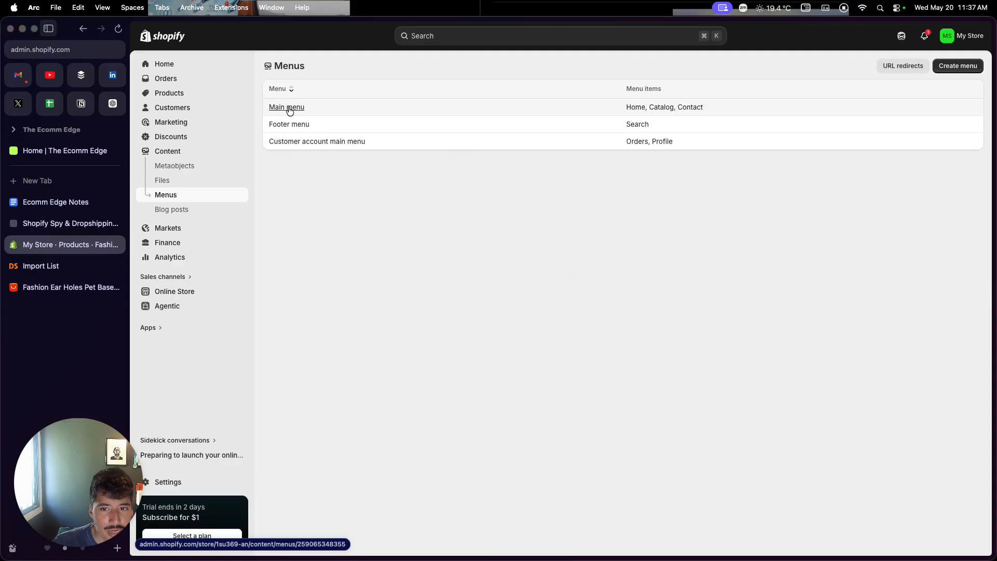
pyautogui.click(289, 109)
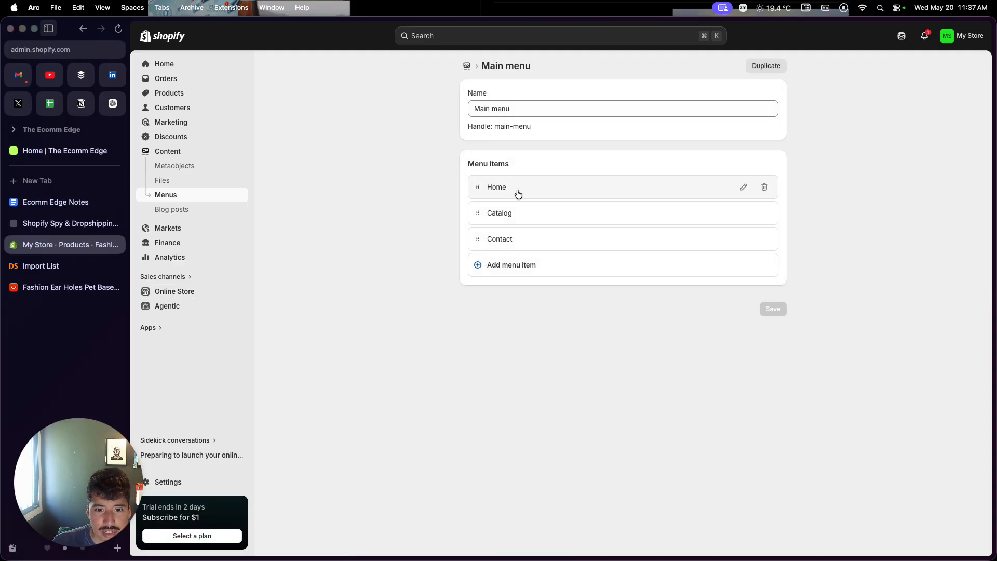
pyautogui.click(504, 272)
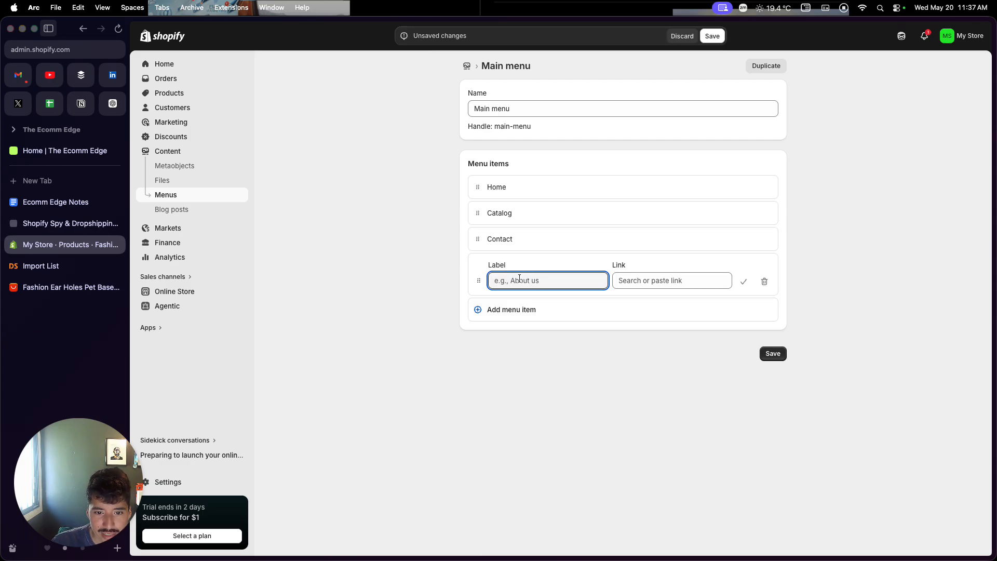
pyautogui.write('About Us')
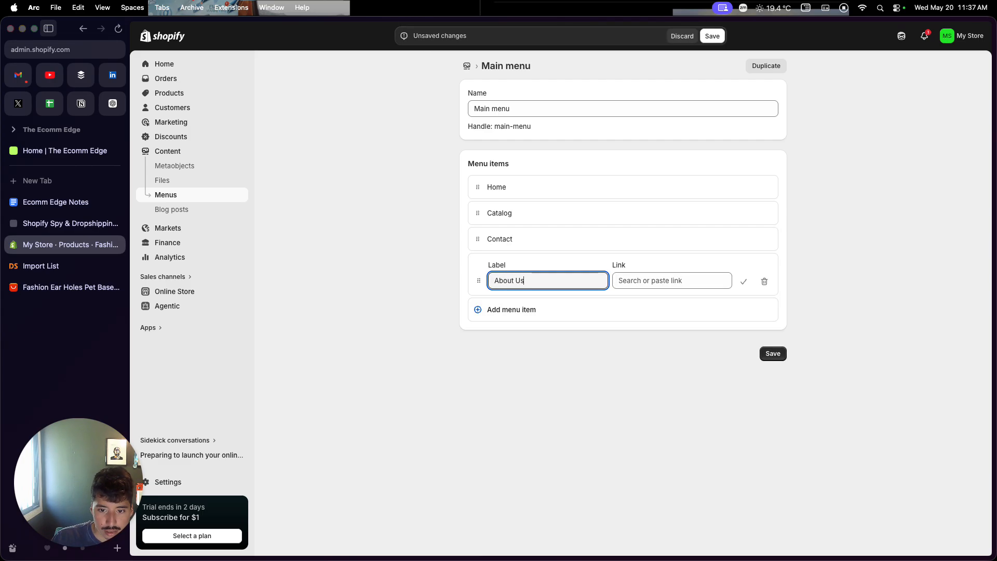
pyautogui.click(628, 281)
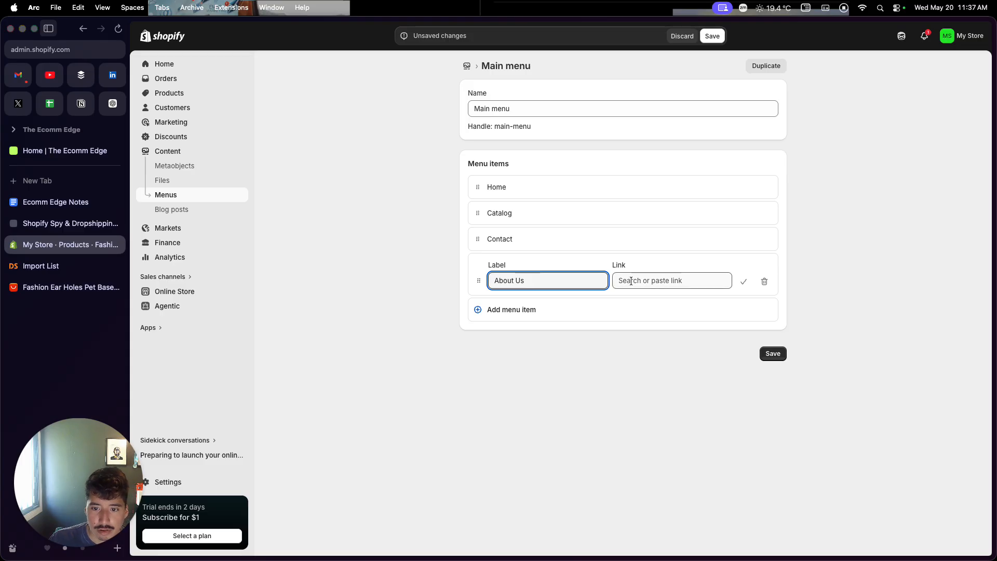
pyautogui.click(658, 384)
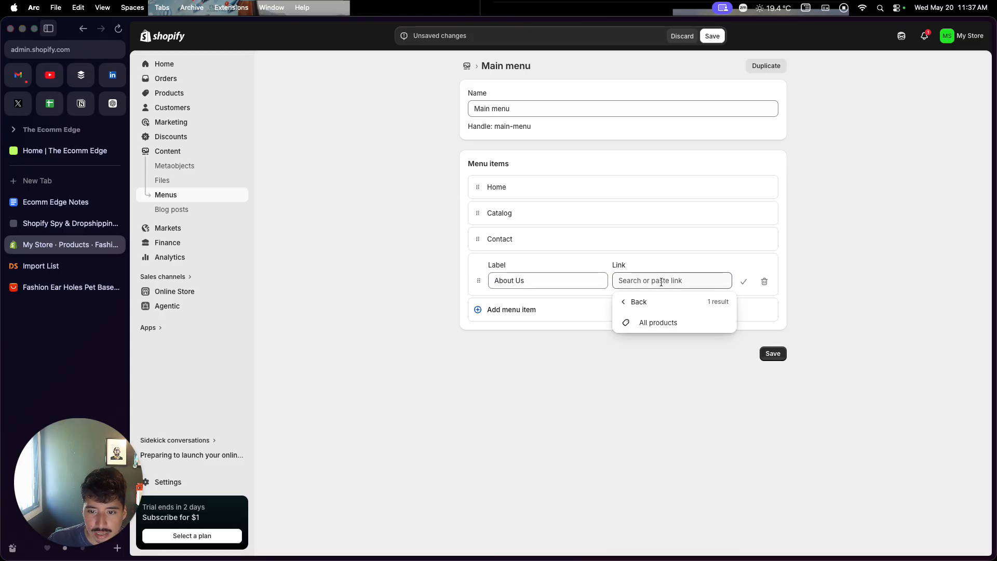
pyautogui.click(661, 300)
pyautogui.click(669, 409)
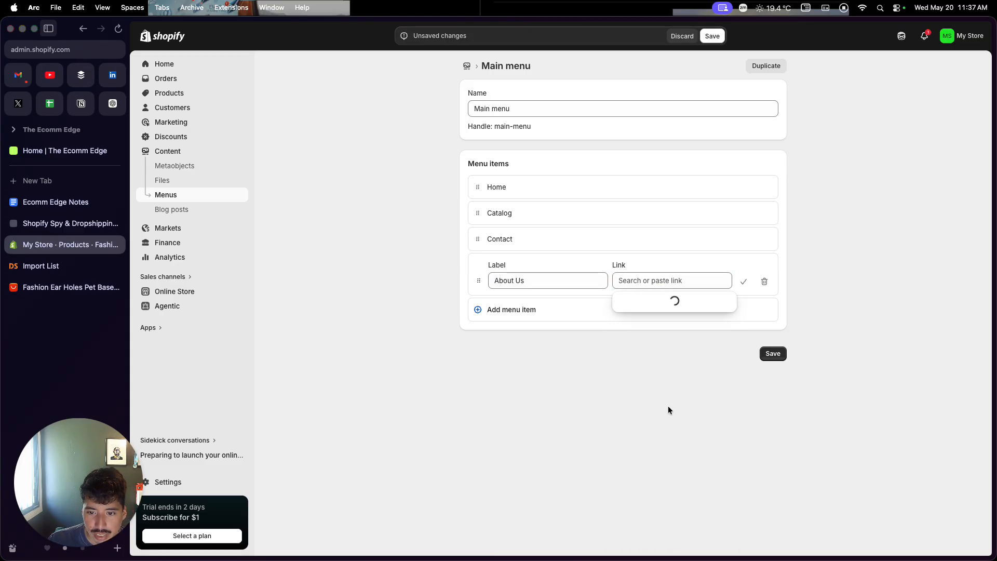
pyautogui.click(636, 322)
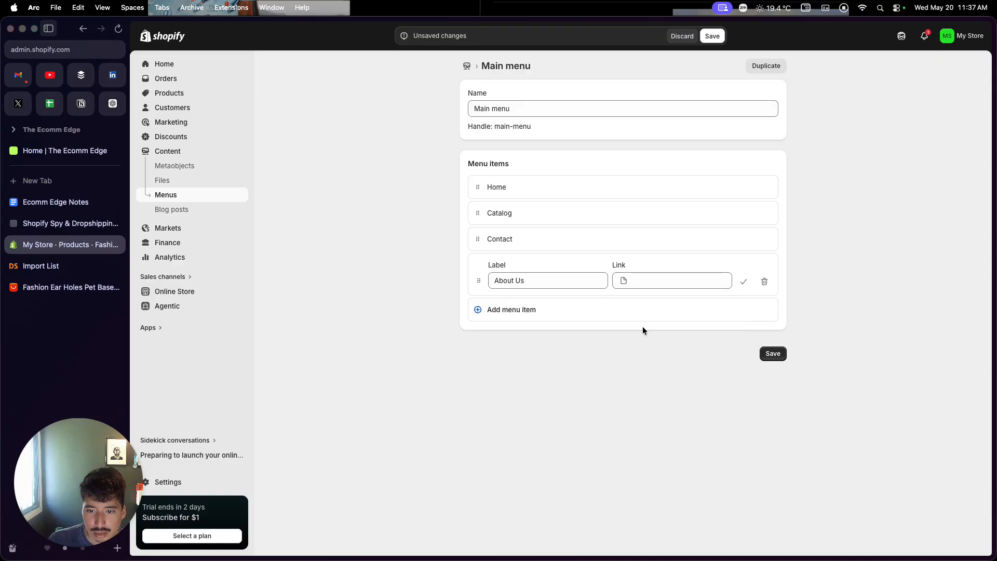
# - Add a "FAQ" item linked to the FAQ page to the Main menu, and confirm both new menu items
pyautogui.click(610, 316)
pyautogui.write('FAQ')
pyautogui.click(629, 325)
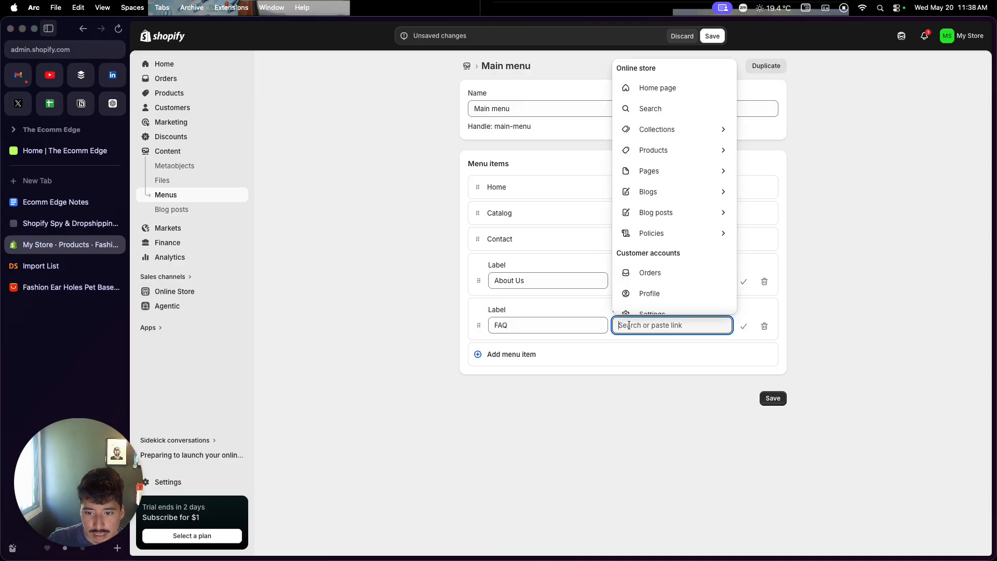
pyautogui.click(661, 179)
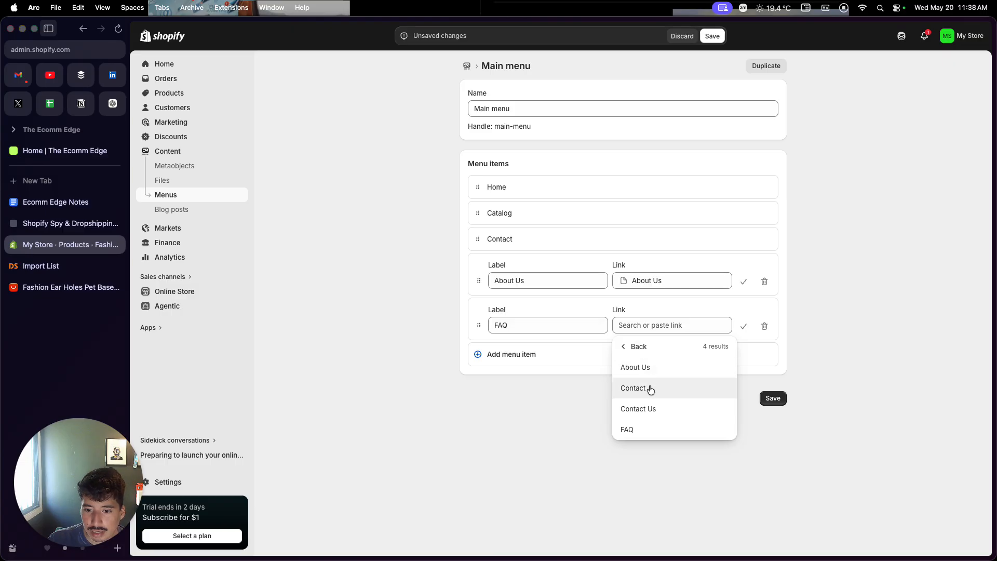
pyautogui.click(649, 425)
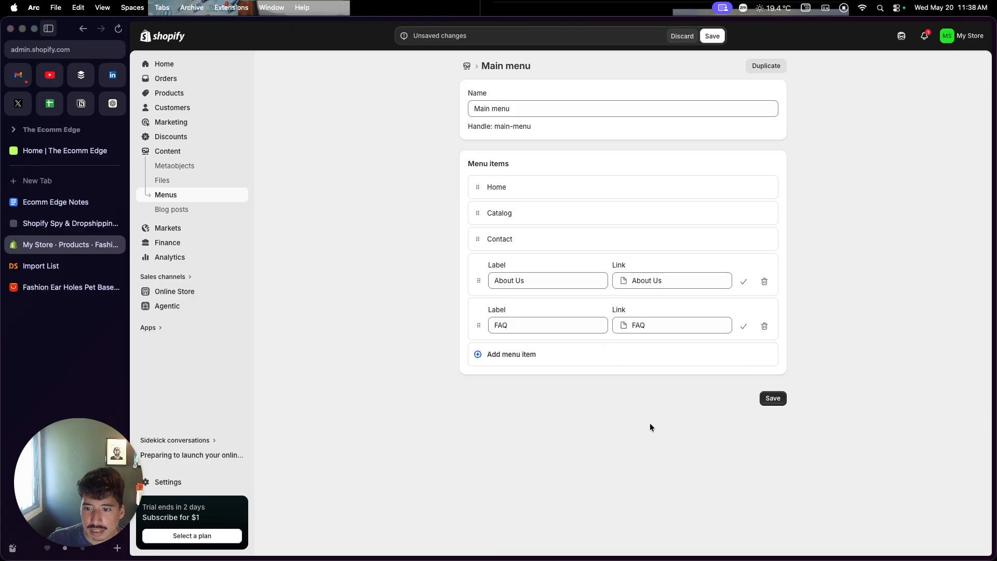
pyautogui.click(744, 325)
pyautogui.click(743, 280)
# - Choose All products as the link for the Main menu's Catalog item and confirm the item
pyautogui.click(540, 214)
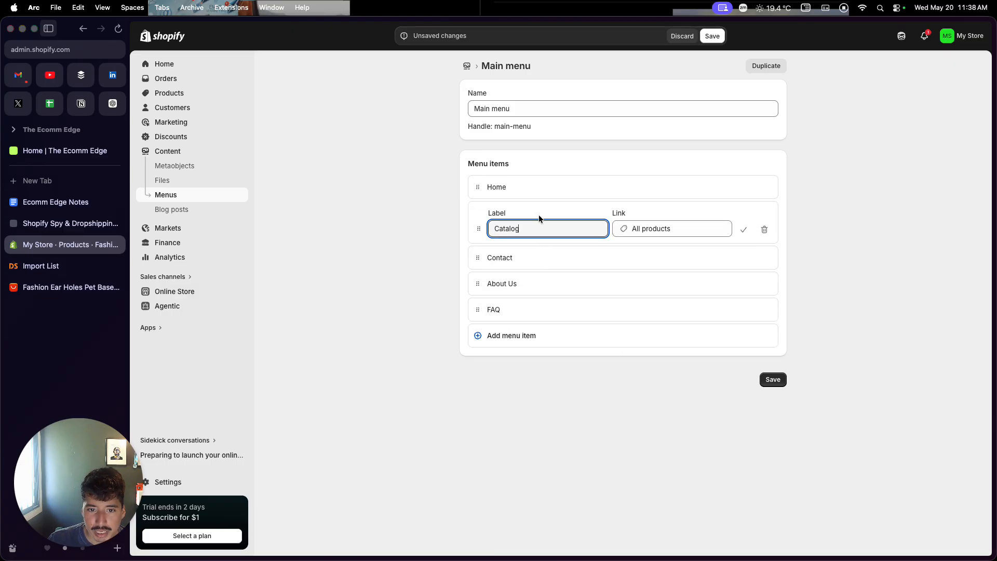
pyautogui.click(654, 228)
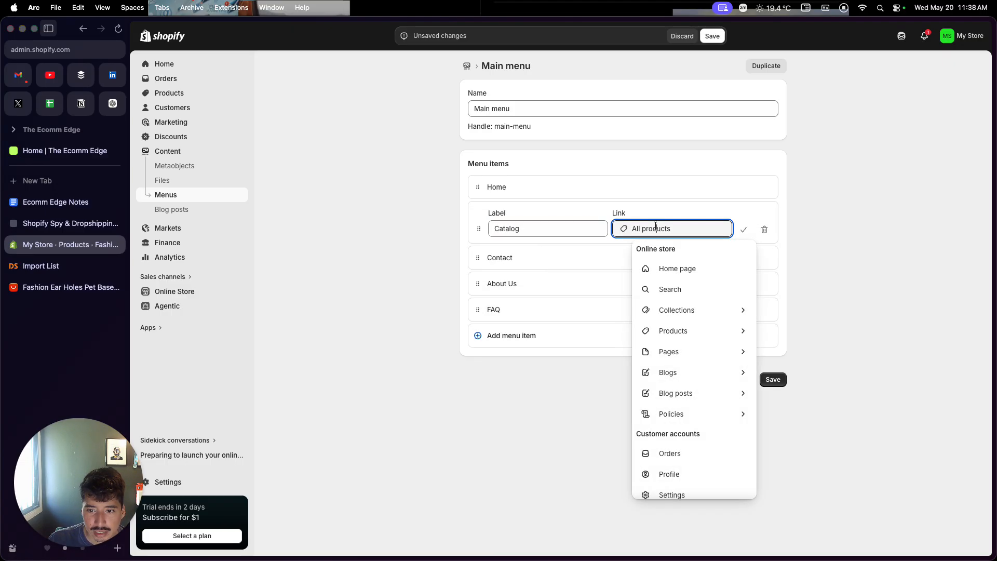
pyautogui.click(667, 330)
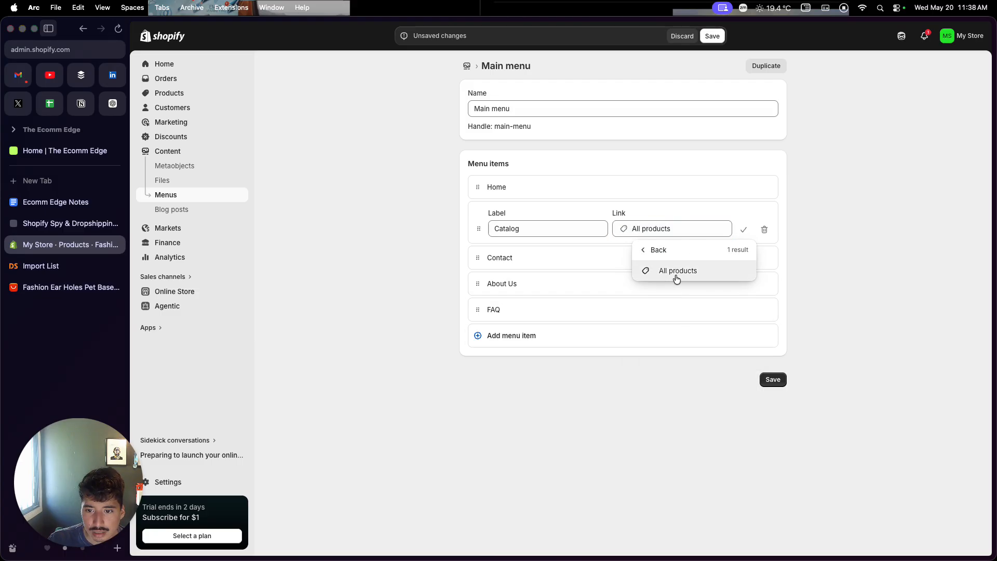
pyautogui.click(676, 271)
pyautogui.click(674, 229)
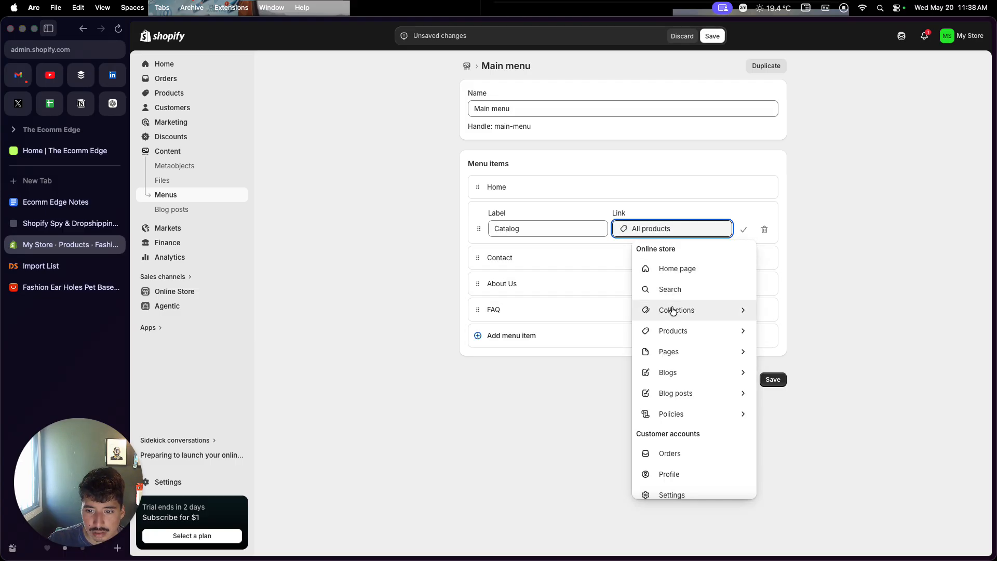
pyautogui.click(676, 336)
pyautogui.click(669, 269)
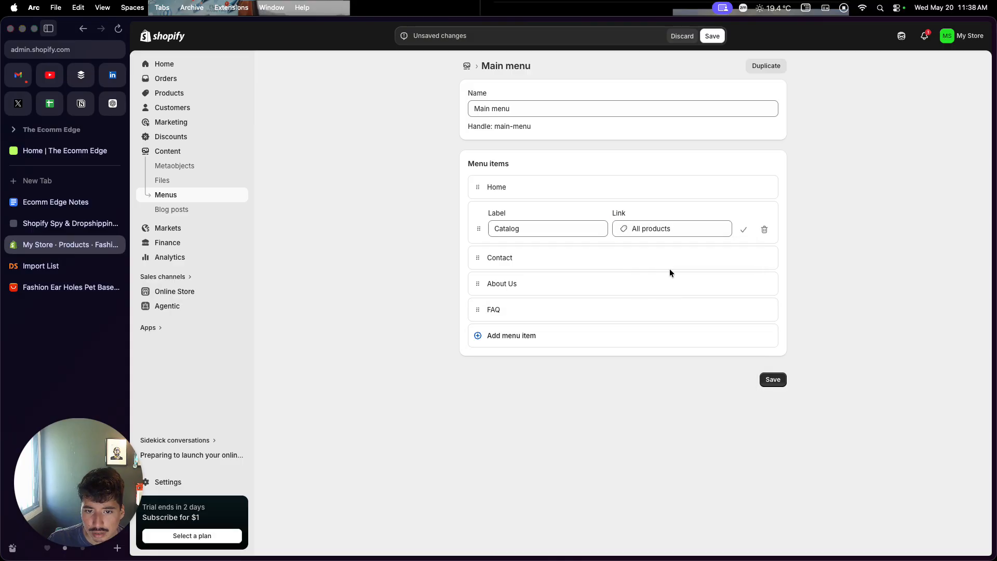
pyautogui.click(742, 229)
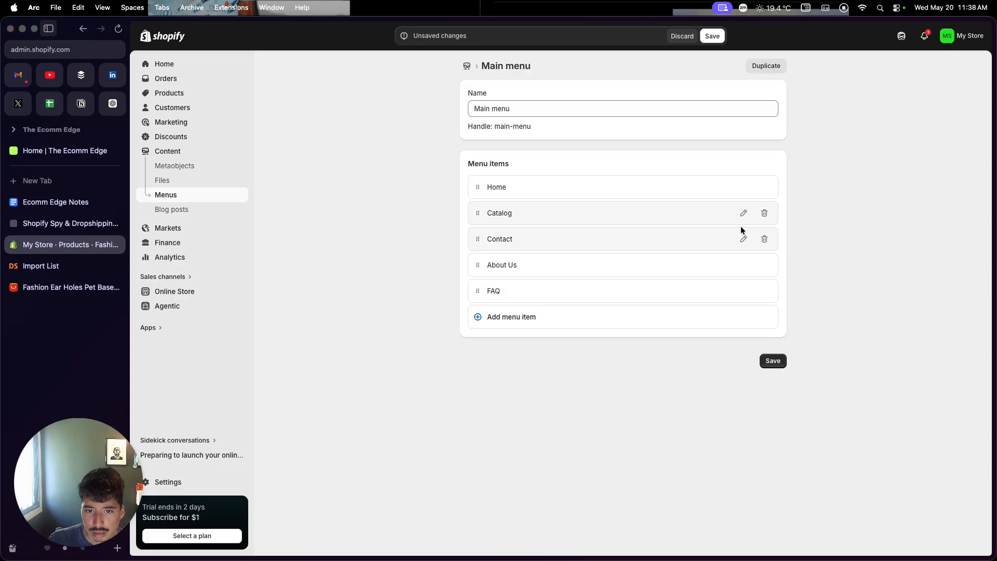
# - Rename the Catalog menu item to "Product" and save the Main menu
pyautogui.click(743, 212)
pyautogui.doubleClick(505, 228)
pyautogui.write('Product')
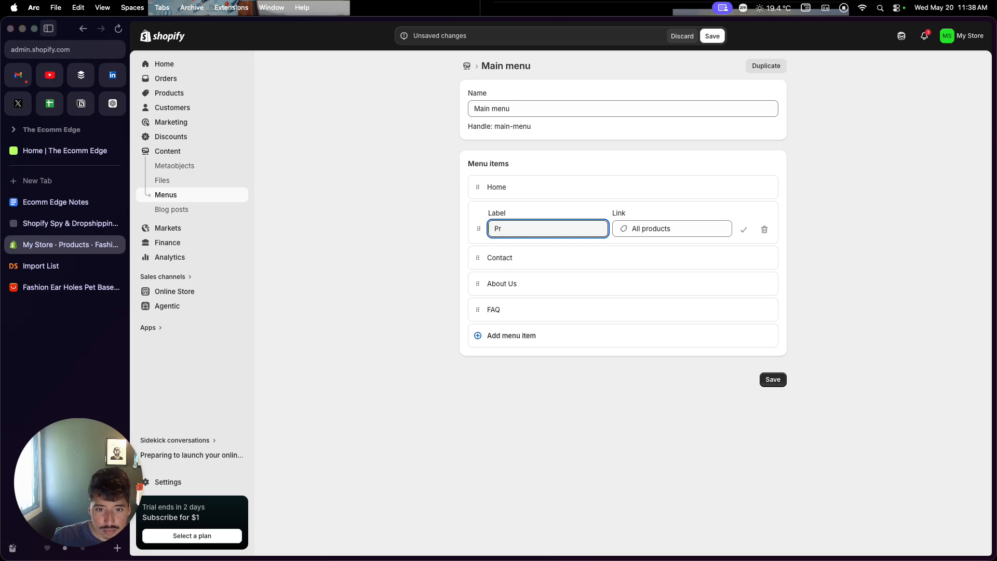
pyautogui.click(772, 379)
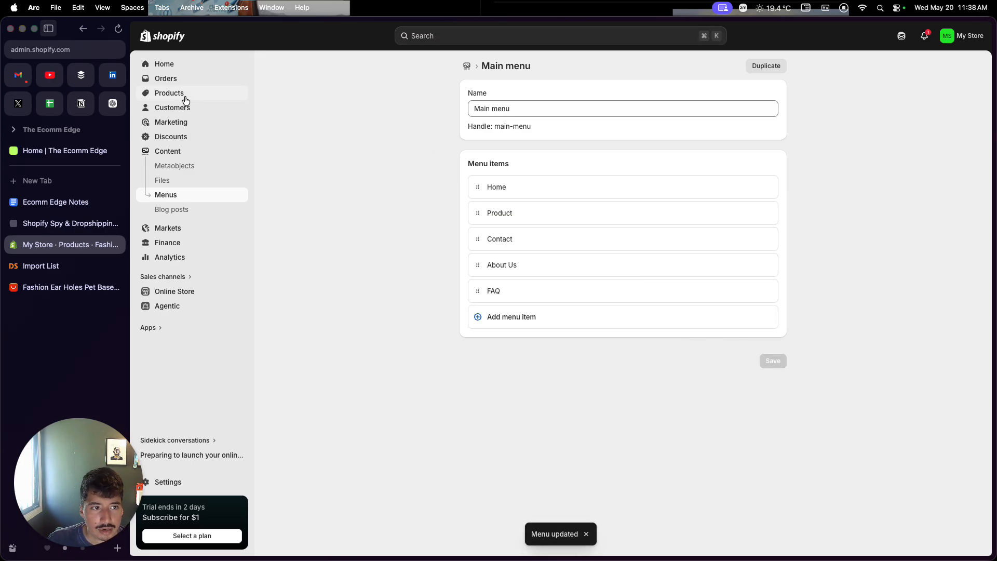
# - Publish the pet baseball hat product to the Online Store sales channel and save the product
pyautogui.click(184, 97)
pyautogui.click(376, 139)
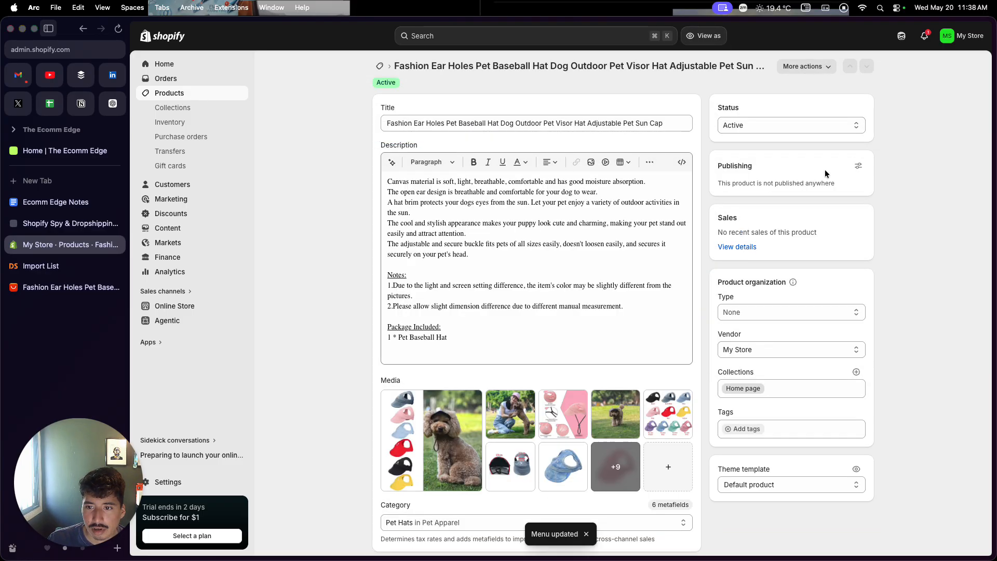
pyautogui.click(858, 166)
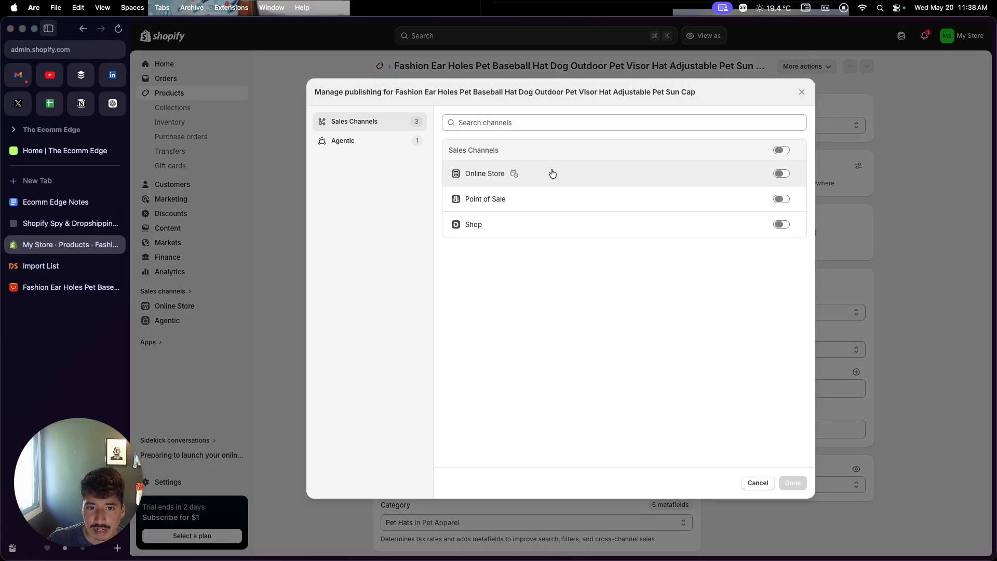
pyautogui.click(777, 174)
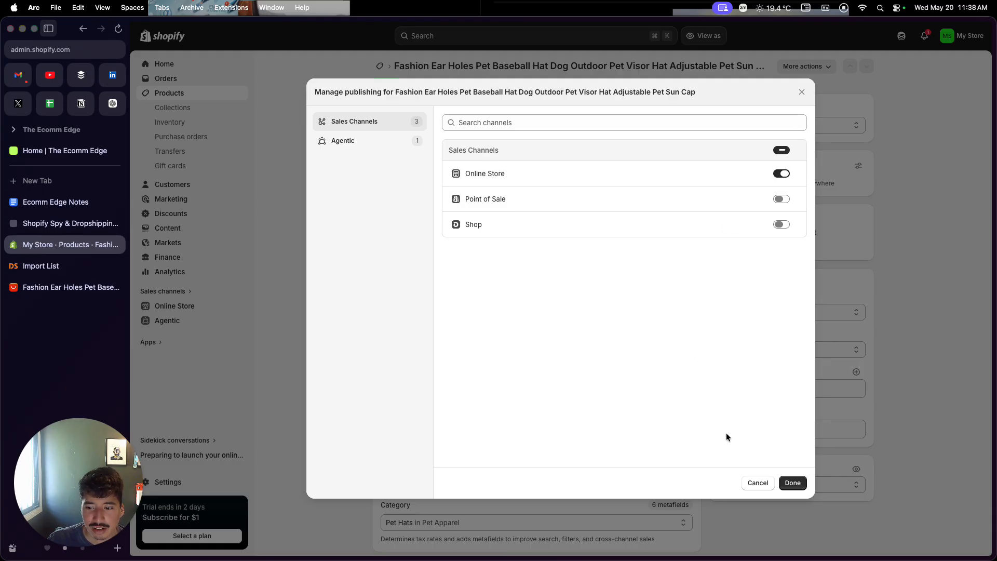
pyautogui.click(802, 486)
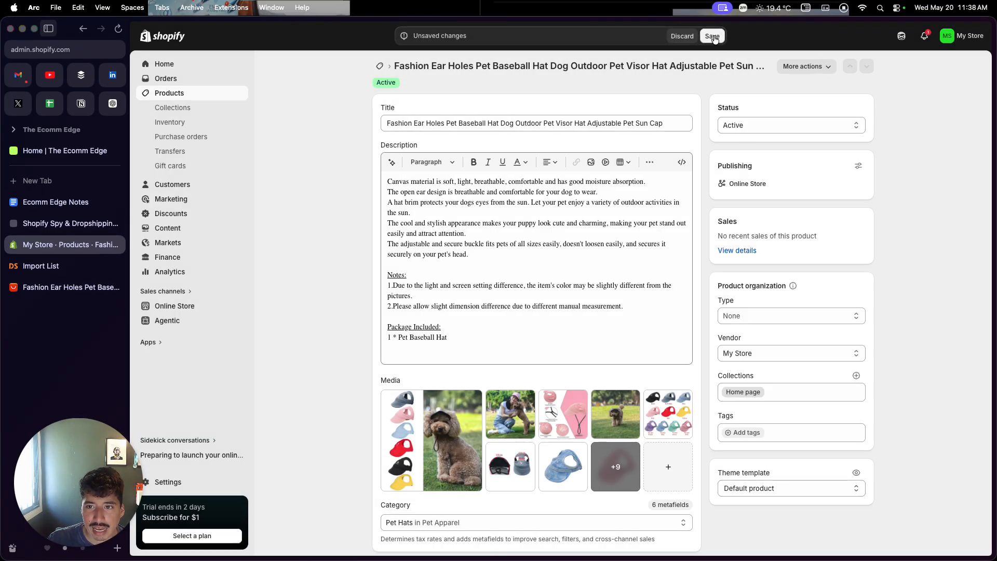
pyautogui.click(712, 36)
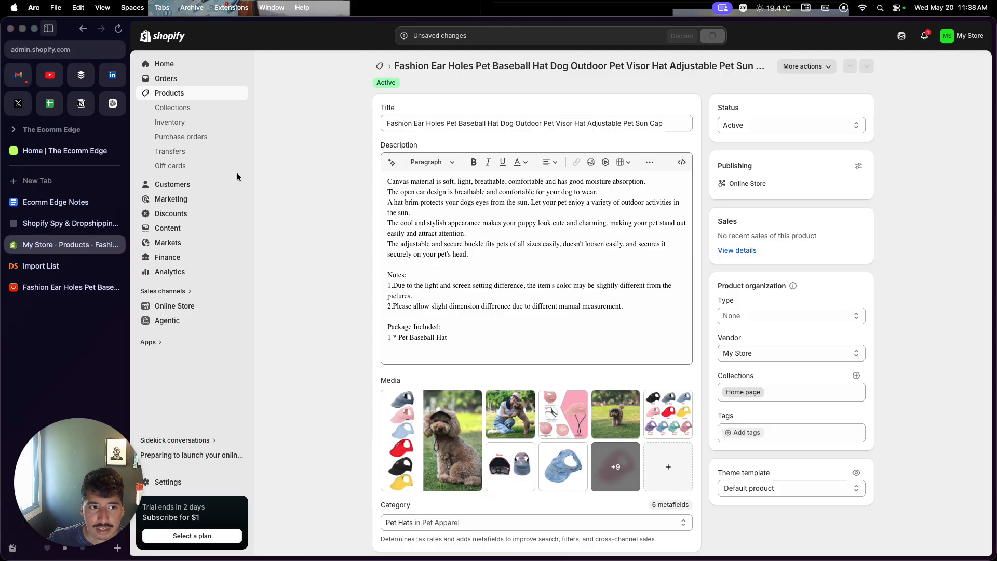
# - Check the Main menu's items, and view the online store to review its home page down to the email list section
pyautogui.click(182, 228)
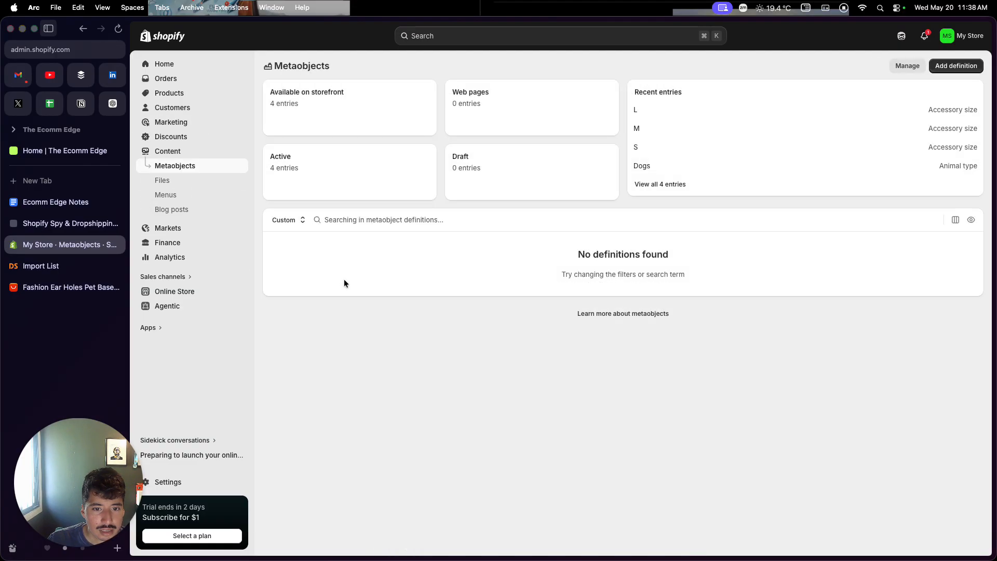
pyautogui.click(172, 193)
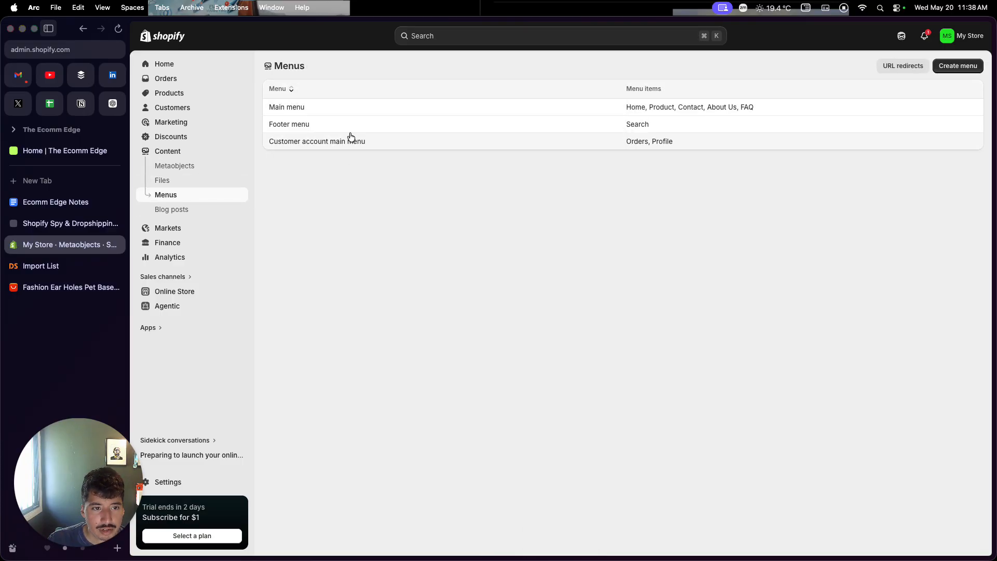
pyautogui.click(352, 105)
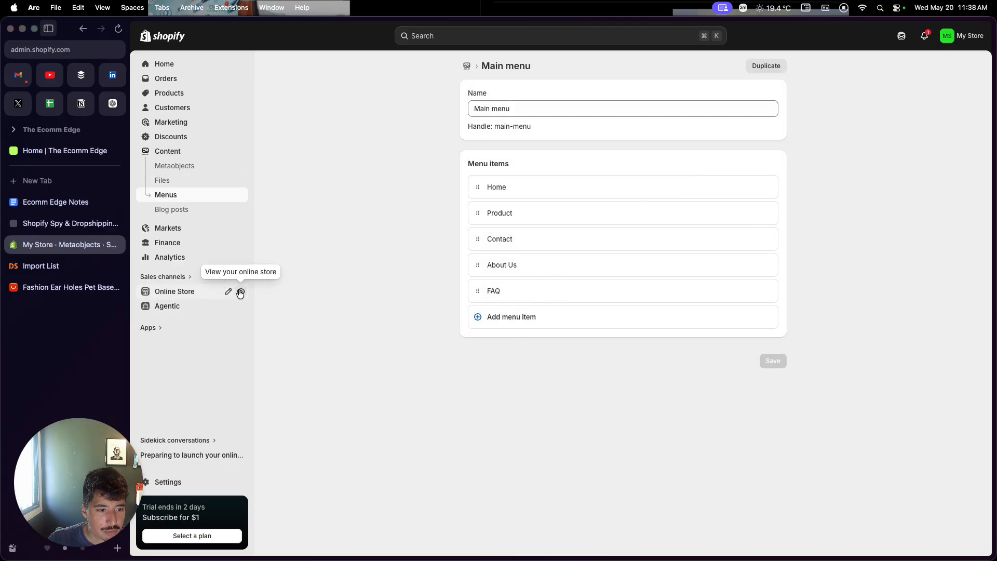
pyautogui.click(241, 293)
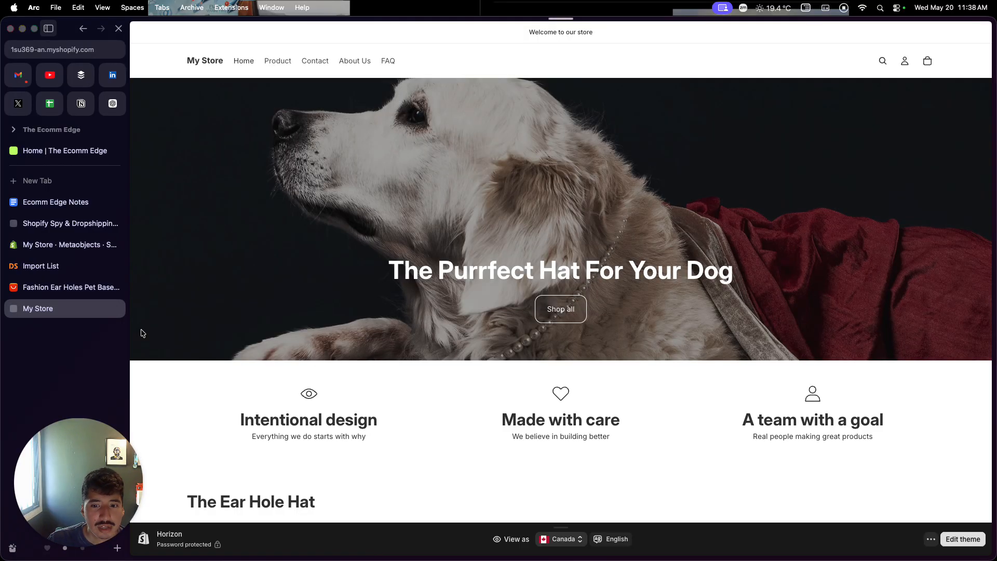
pyautogui.scroll(-10, 246, 331)
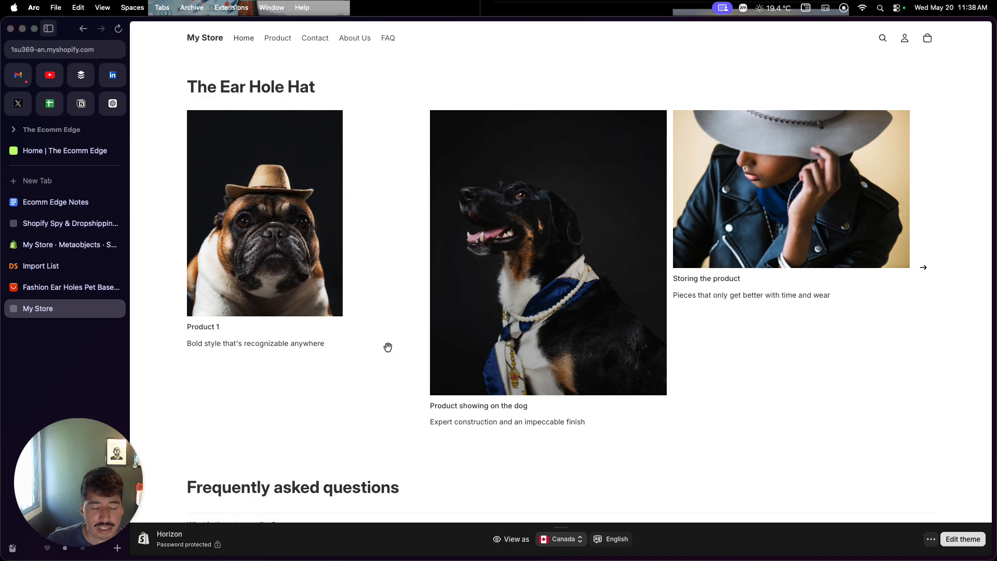
pyautogui.scroll(-3, 387, 347)
pyautogui.scroll(-5, 388, 347)
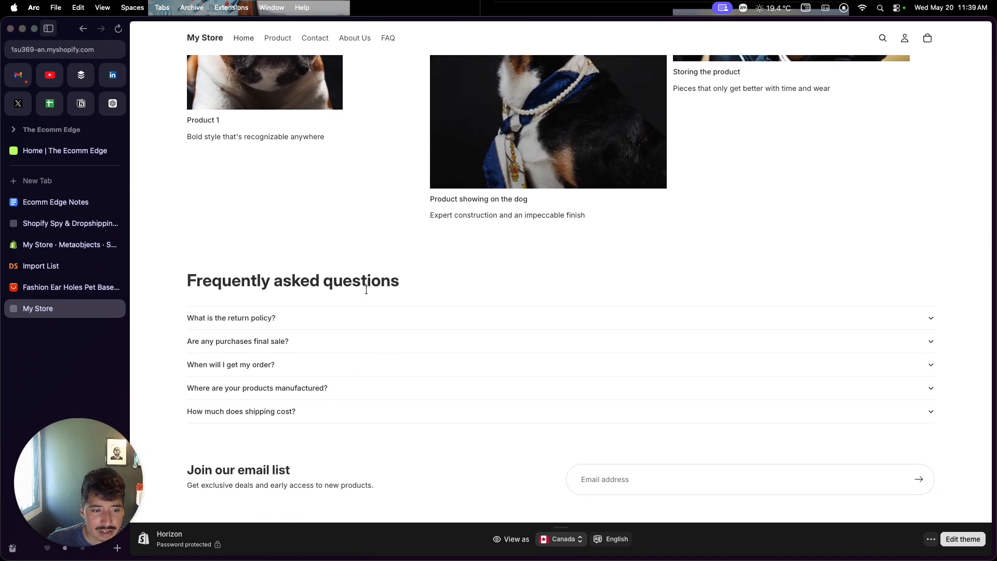
pyautogui.scroll(20, 381, 414)
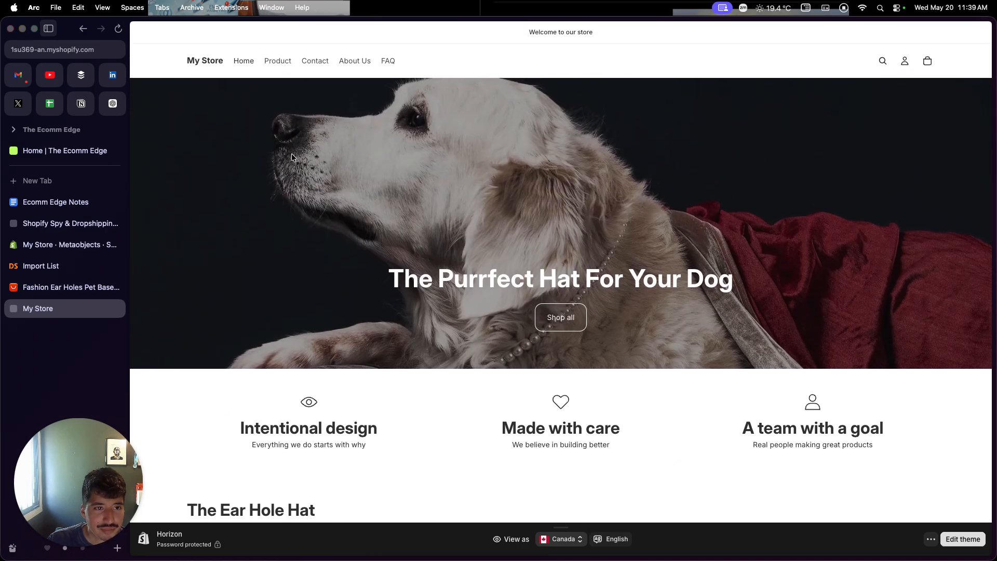
# - View the pet baseball hat's page from the storefront's Product listing and review its images, colour and size options, and description
pyautogui.click(275, 61)
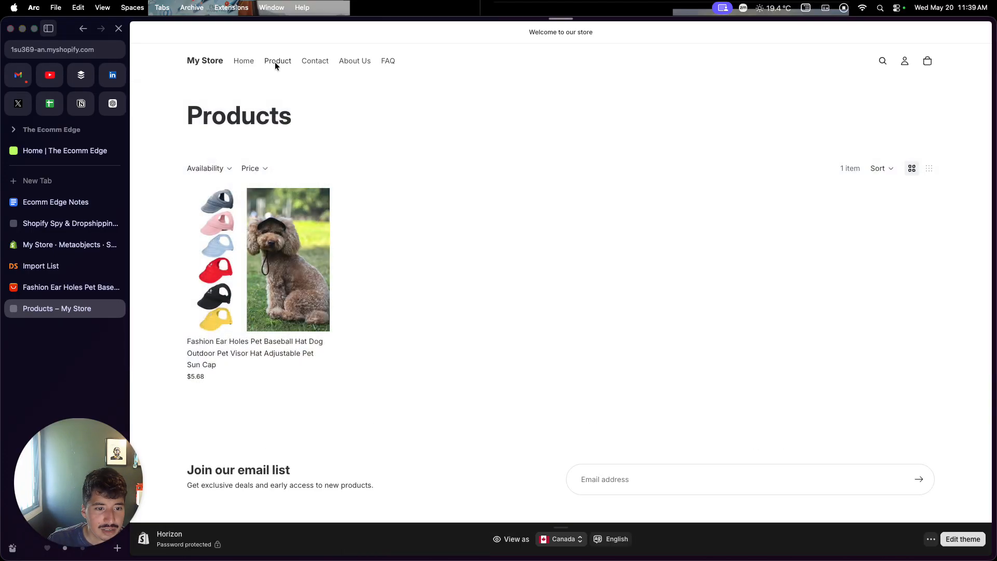
pyautogui.moveTo(290, 265)
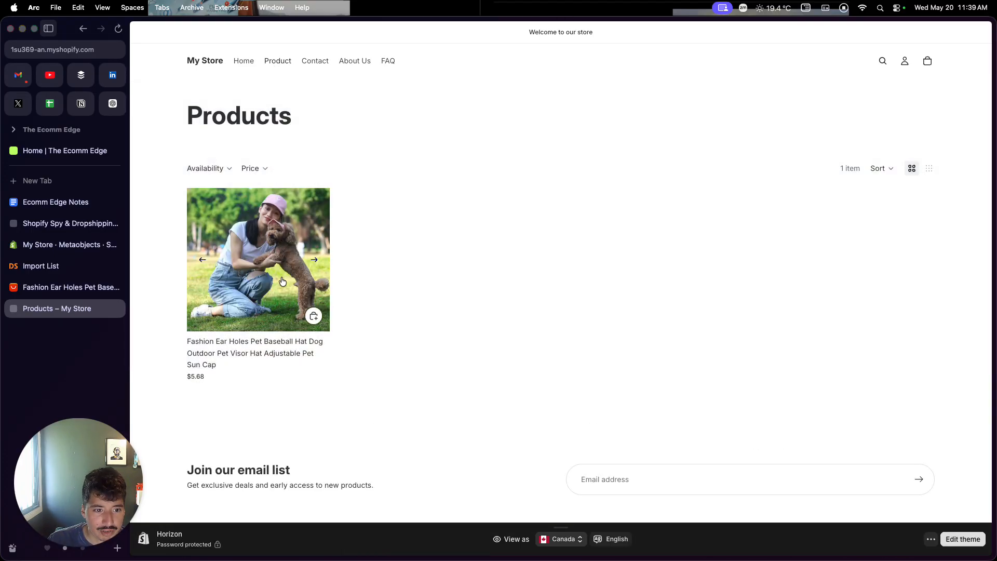
pyautogui.click(281, 279)
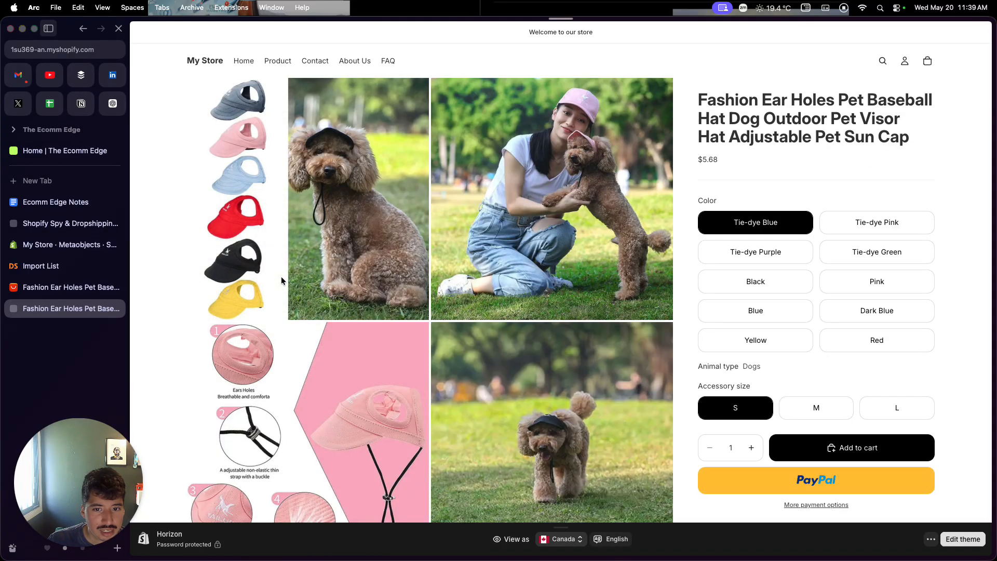
pyautogui.scroll(-3, 484, 203)
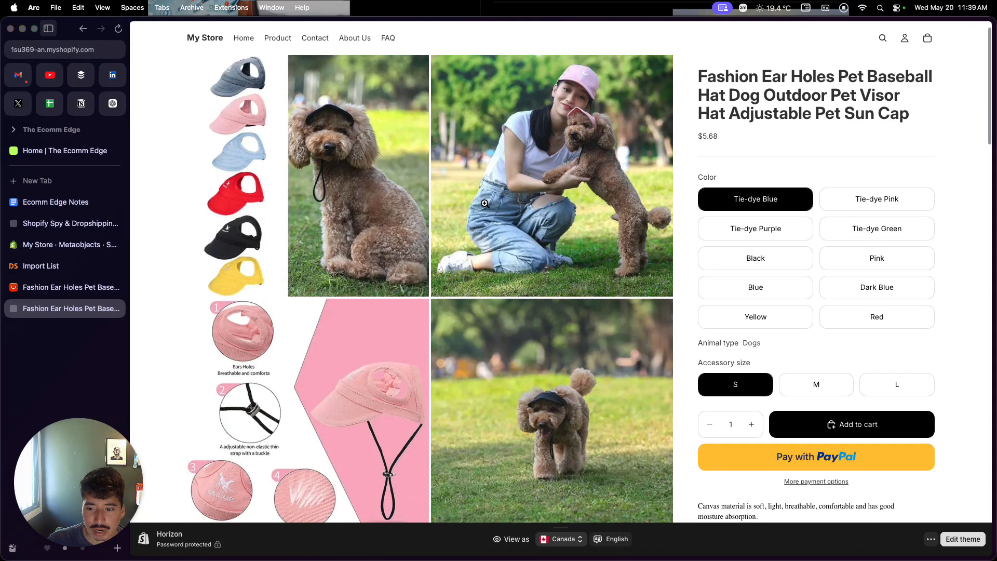
pyautogui.scroll(-8, 485, 203)
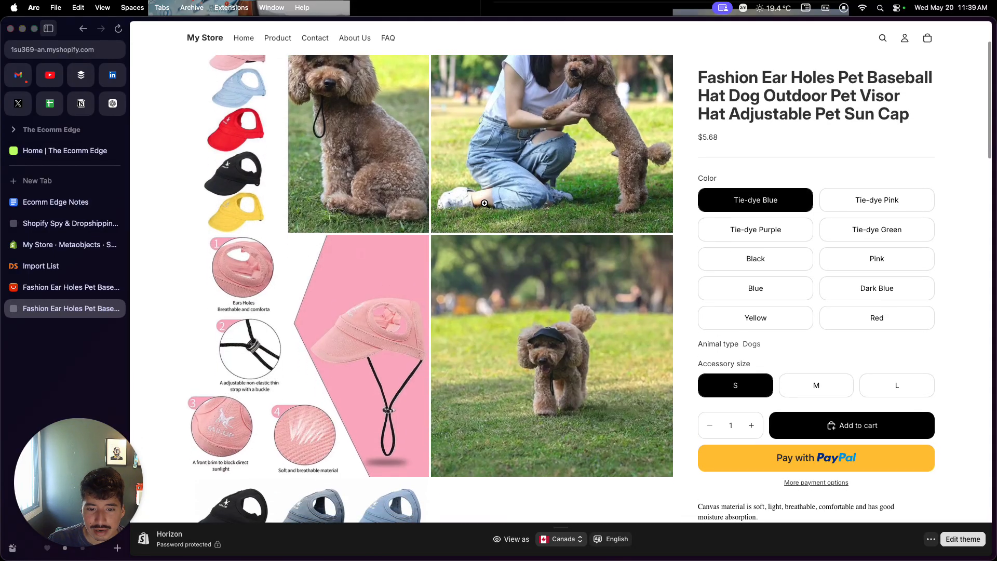
pyautogui.scroll(-10, 485, 203)
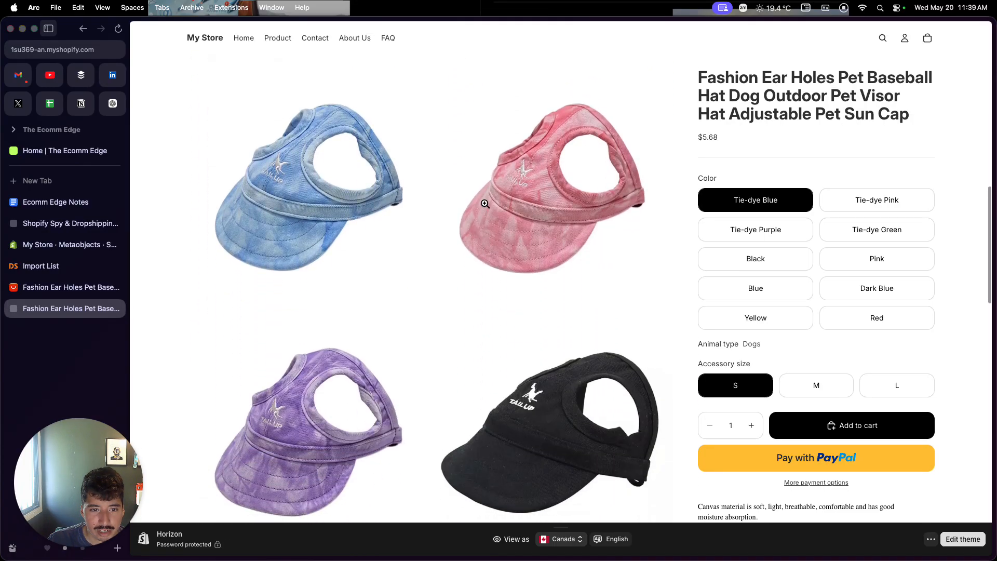
pyautogui.scroll(-10, 485, 203)
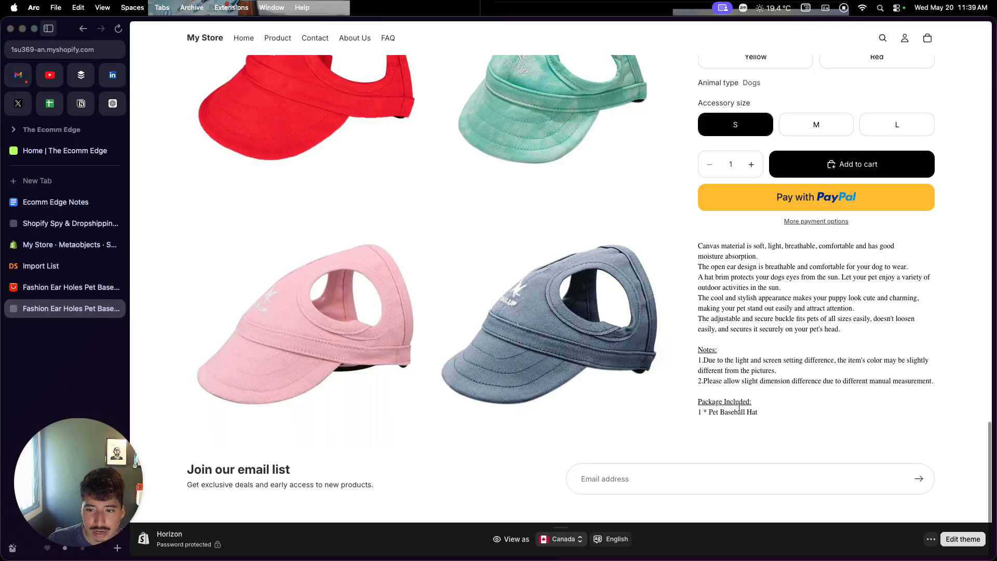
pyautogui.scroll(5, 762, 396)
pyautogui.scroll(5, 740, 411)
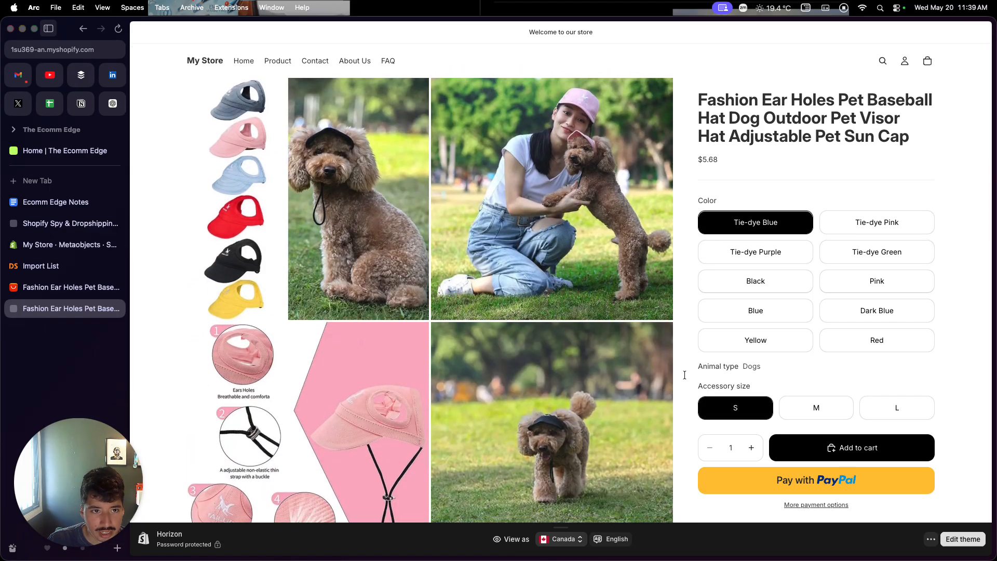
# - Check the storefront's Contact, About Us and FAQ pages, and return to the Products page
pyautogui.click(314, 62)
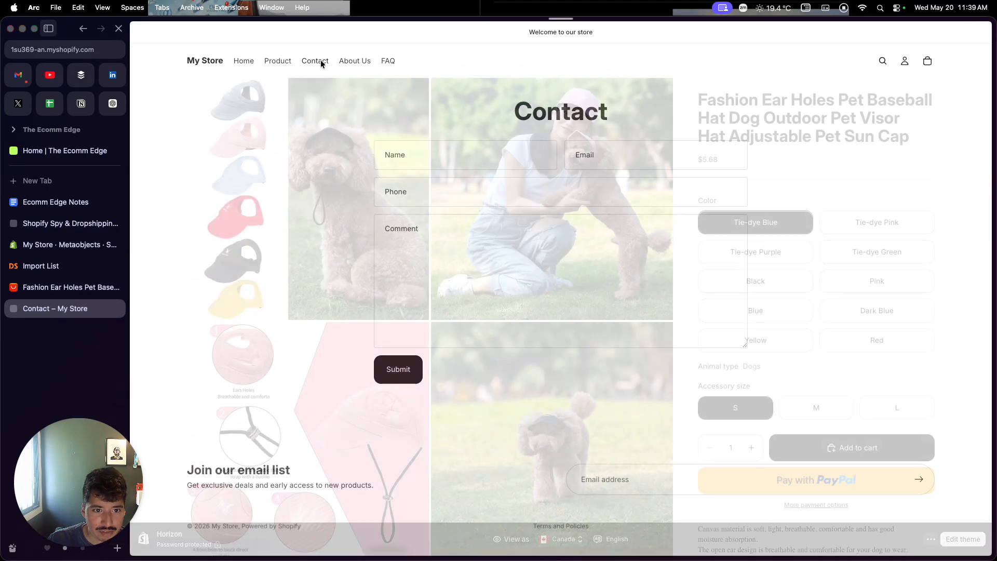
pyautogui.click(356, 61)
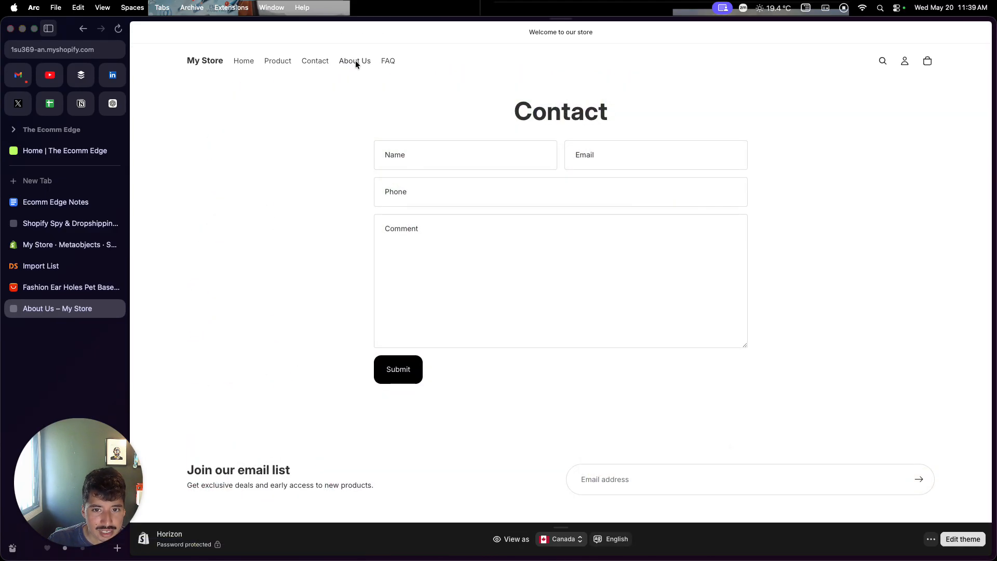
pyautogui.click(384, 63)
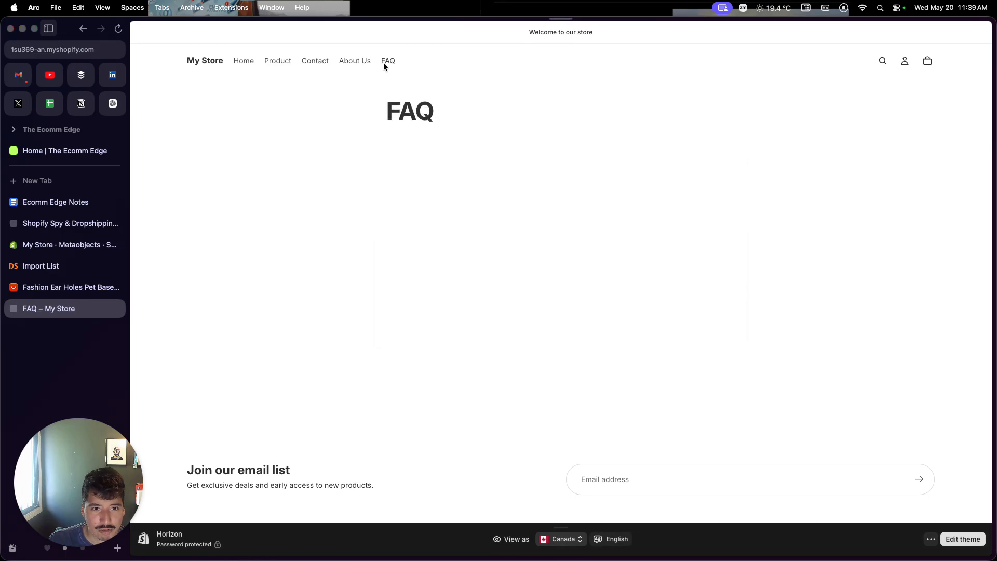
pyautogui.click(271, 62)
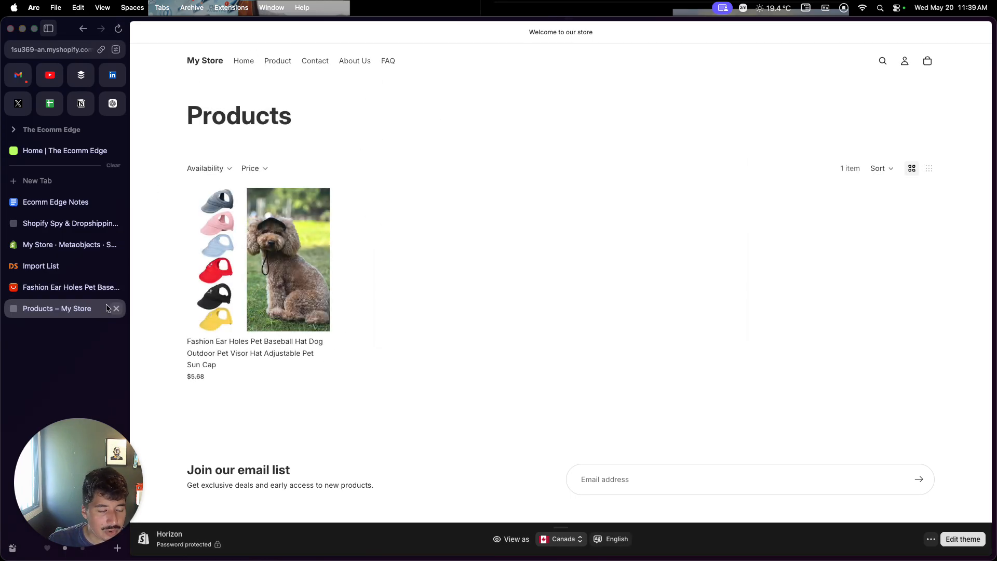
# - Close the storefront preview, switch to the Ecomm Edge Notes document, and review the theme edits / store design section through its tips
pyautogui.click(56, 249)
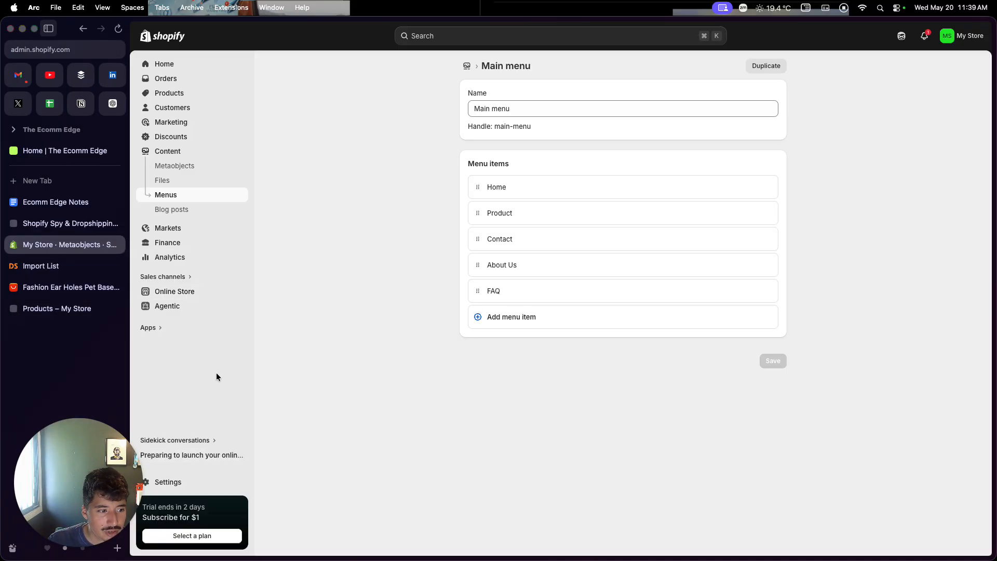
pyautogui.click(117, 309)
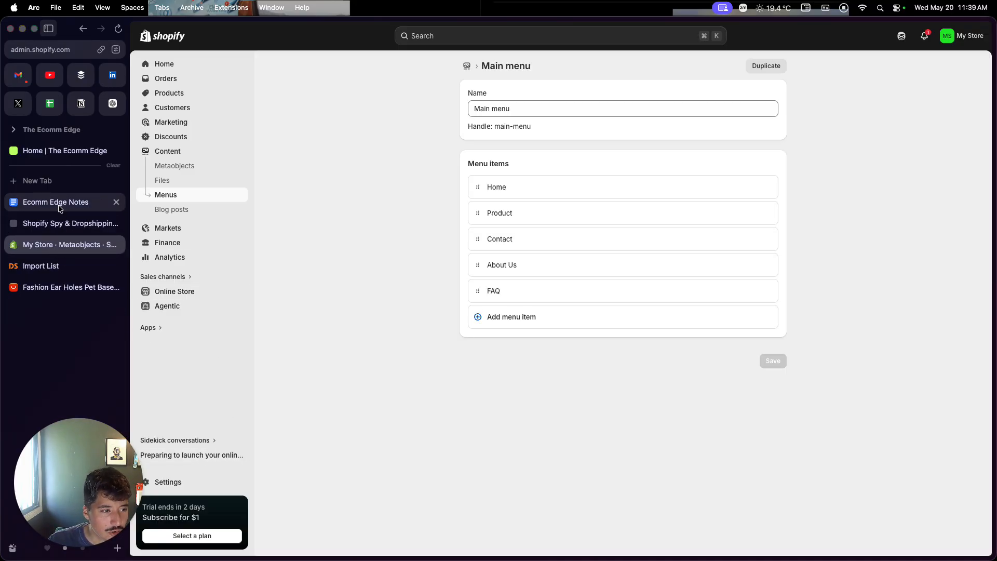
pyautogui.click(60, 208)
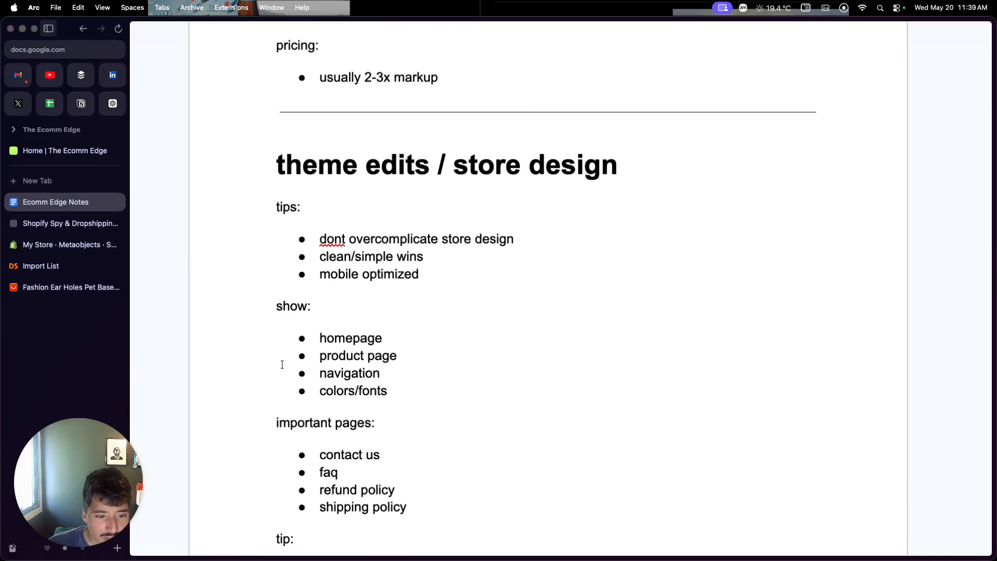
pyautogui.scroll(-1, 281, 364)
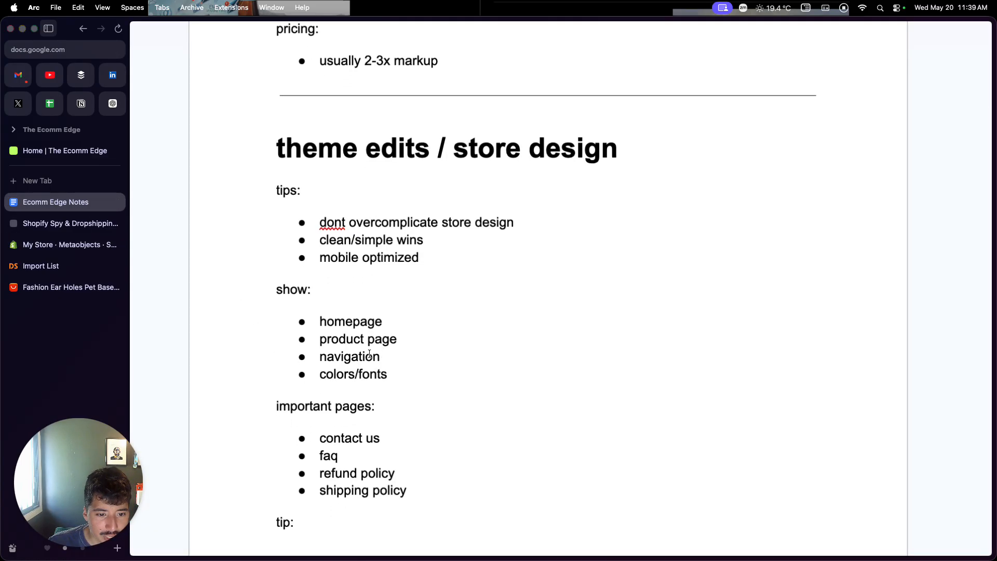
pyautogui.scroll(-10, 351, 421)
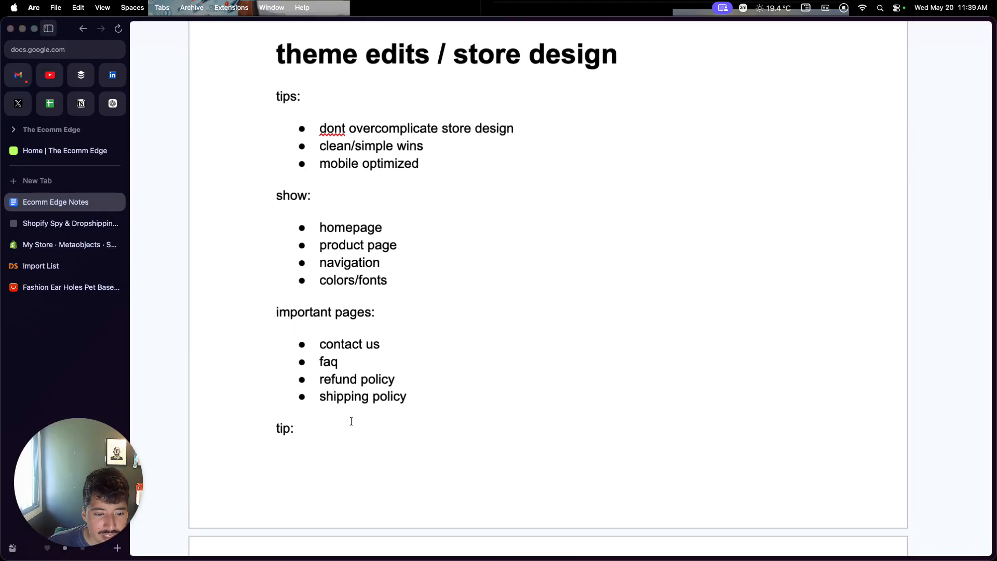
pyautogui.scroll(-2, 351, 421)
pyautogui.moveTo(329, 392); pyautogui.dragTo(375, 410)
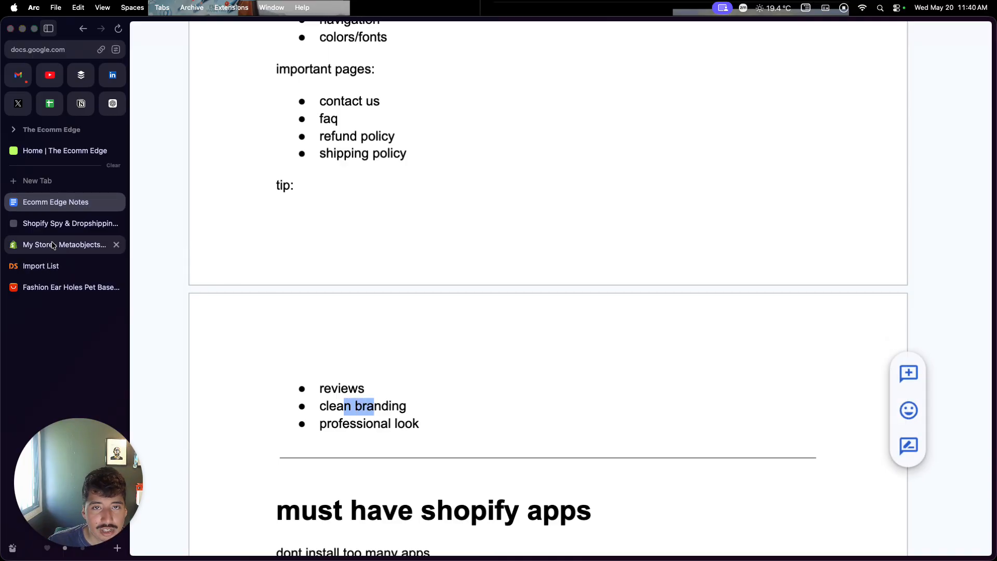
pyautogui.scroll(-2, 396, 427)
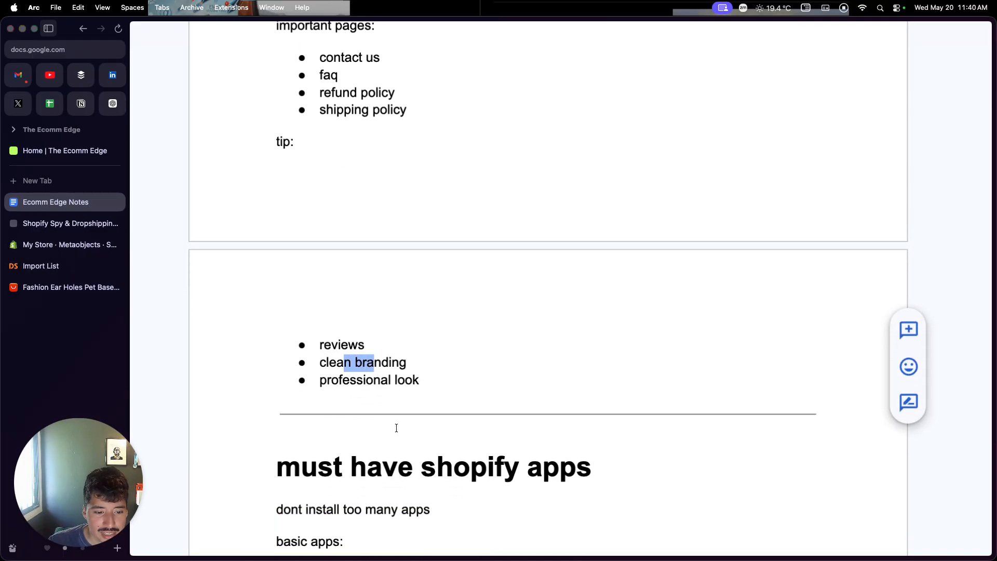
pyautogui.scroll(3, 396, 428)
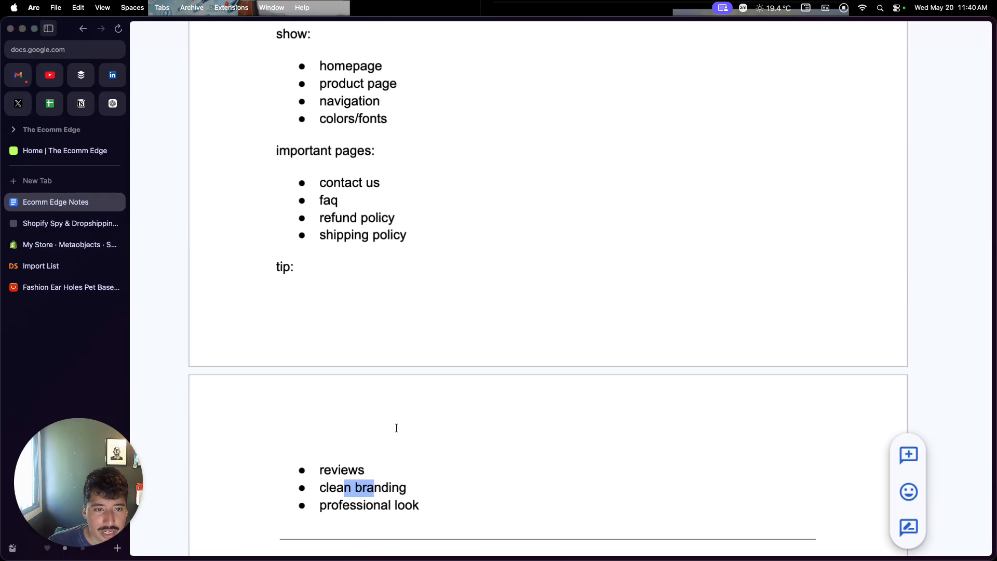
# - Read the must have shopify apps section of the notes and highlight the reviews app entry
pyautogui.scroll(-5, 396, 427)
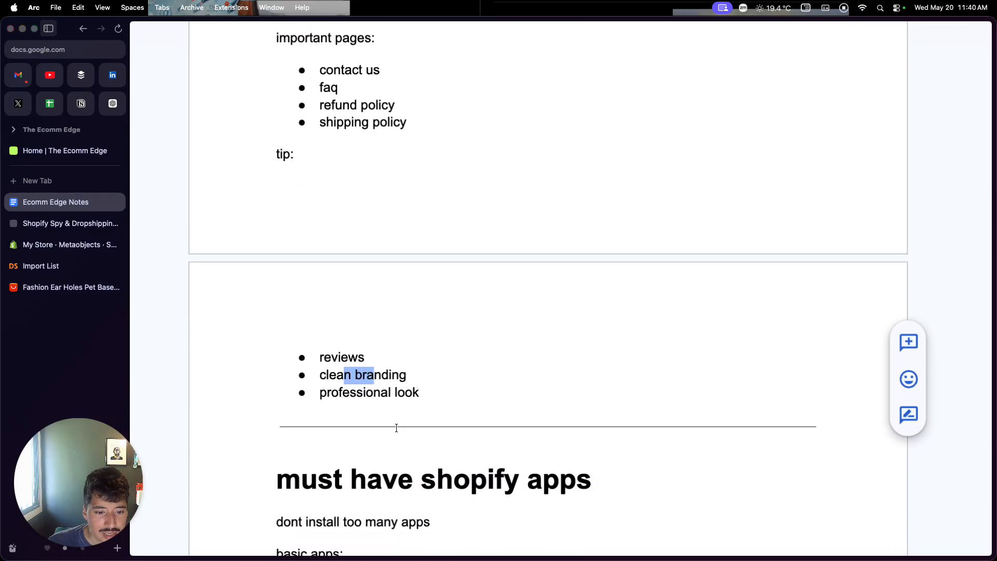
pyautogui.scroll(-1, 396, 428)
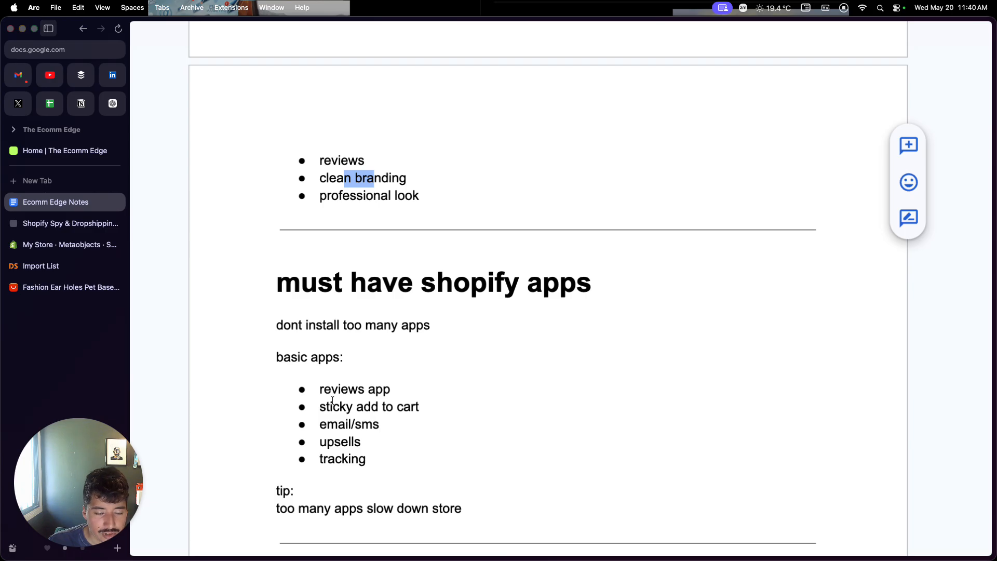
pyautogui.moveTo(318, 389); pyautogui.dragTo(392, 389)
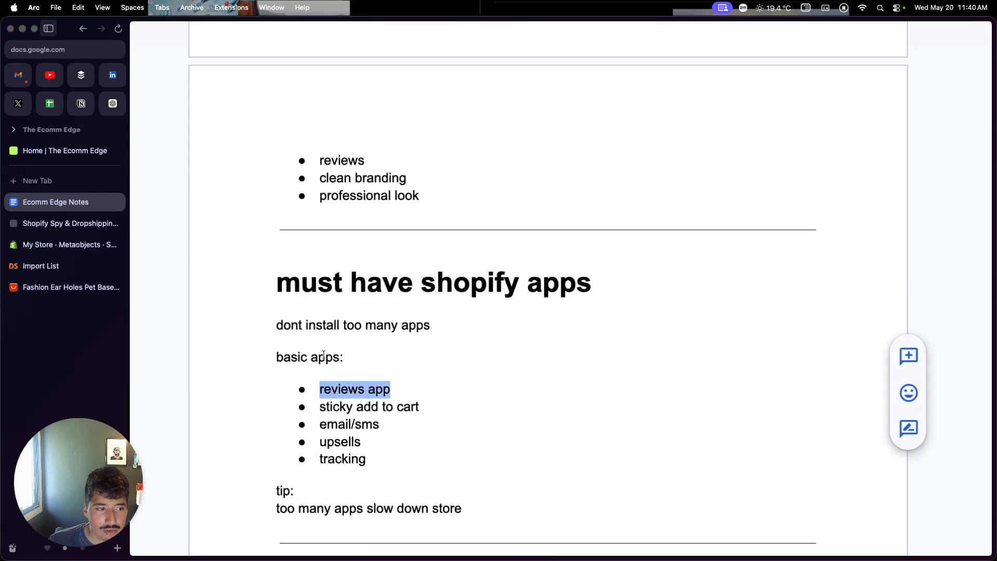
# - Close the Shopify spy page, open the Shopify App Store from the store's recommended apps, and place its tab directly below the store admin
pyautogui.click(116, 223)
pyautogui.click(73, 223)
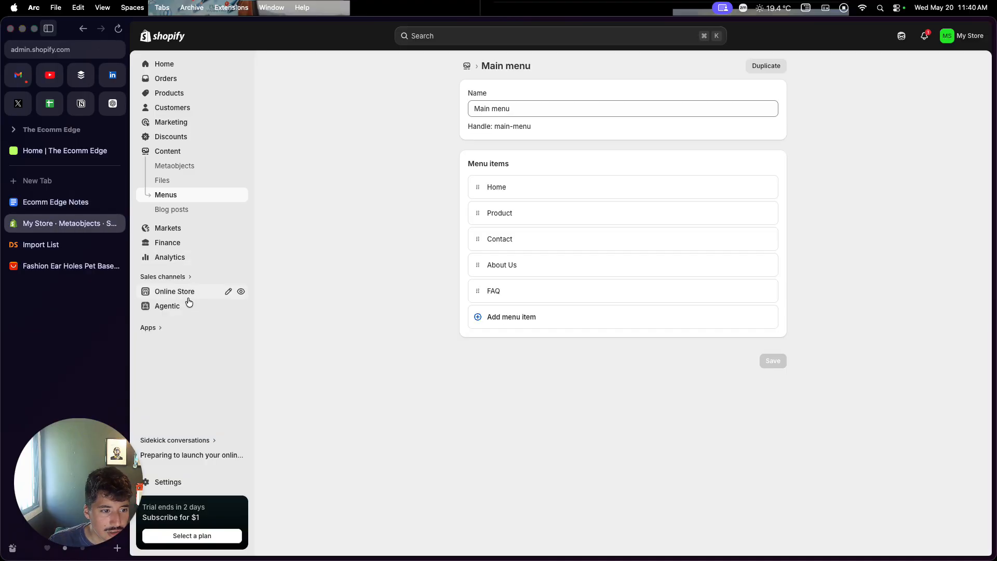
pyautogui.click(155, 328)
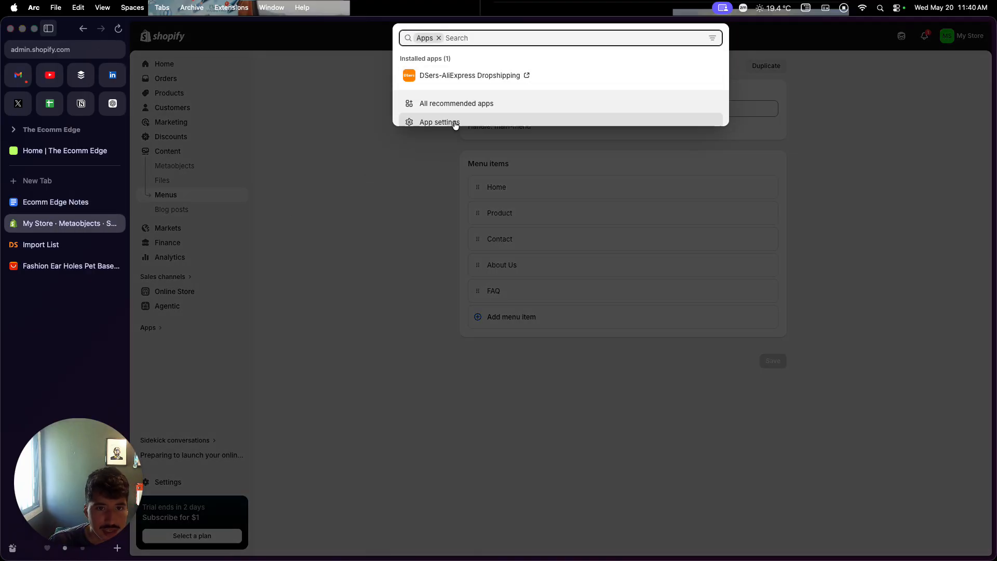
pyautogui.click(457, 104)
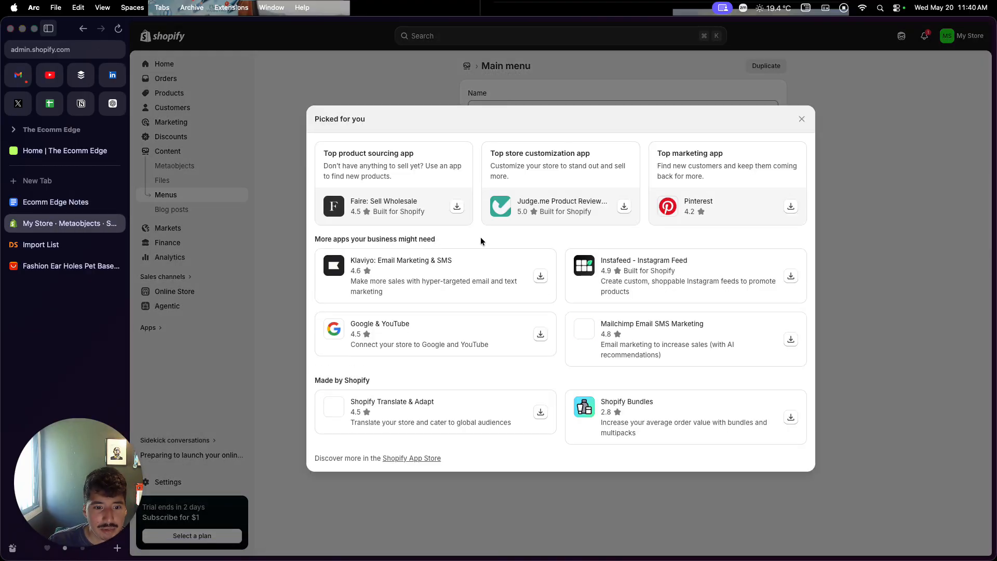
pyautogui.click(411, 458)
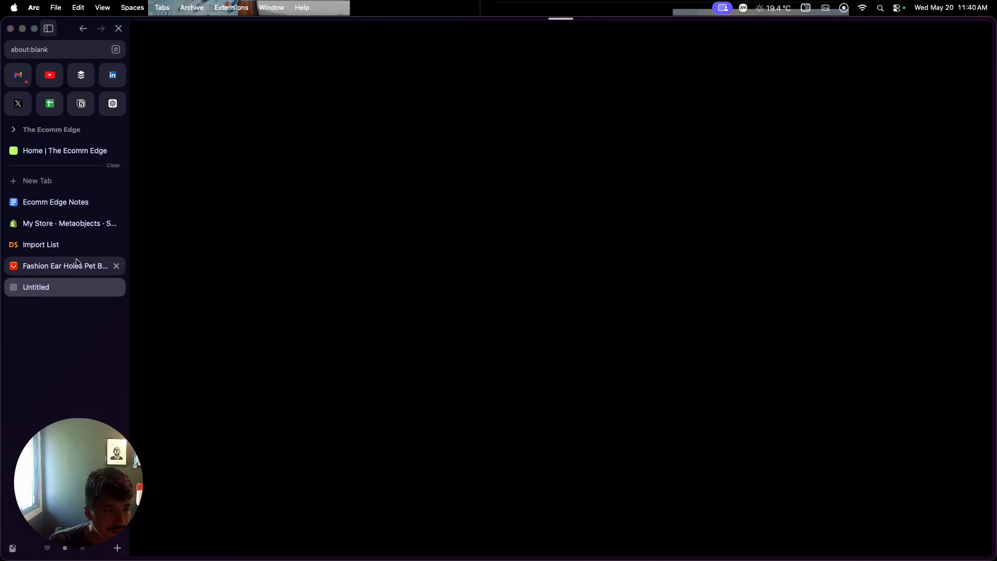
pyautogui.moveTo(67, 291); pyautogui.dragTo(69, 236)
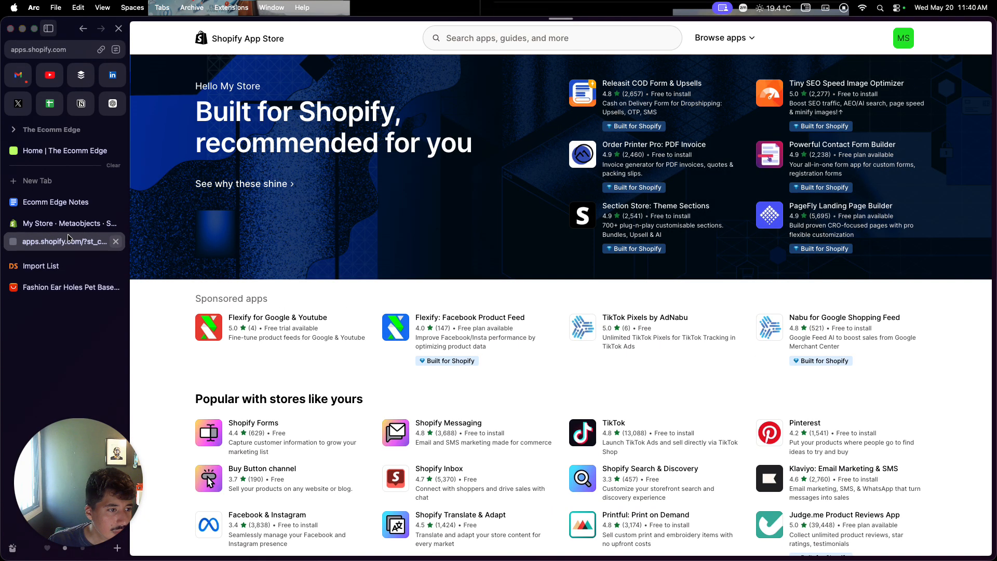
# - Open the Judge.me Product Reviews App listing and examine its review display image, feature description and pricing plans
pyautogui.click(481, 36)
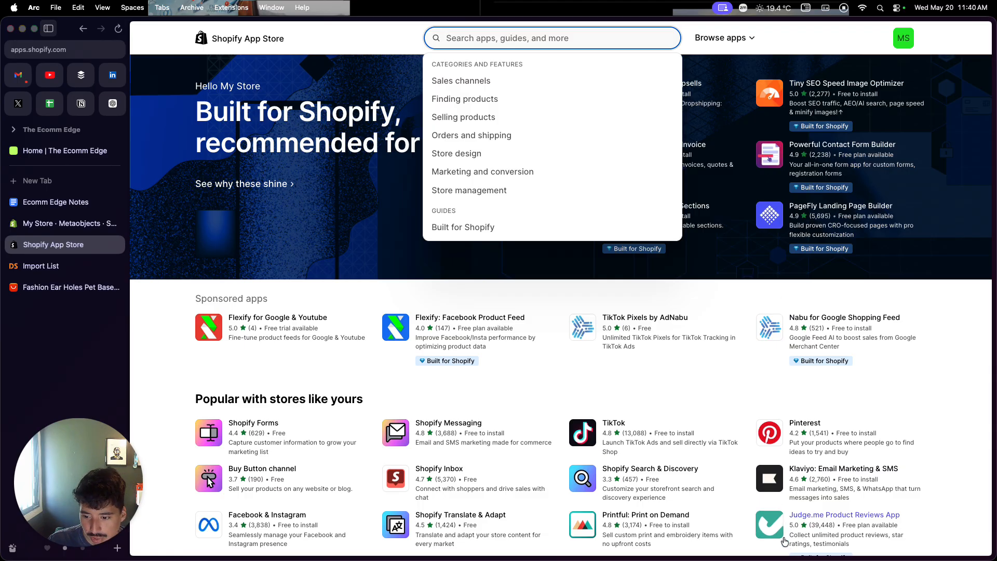
pyautogui.click(775, 535)
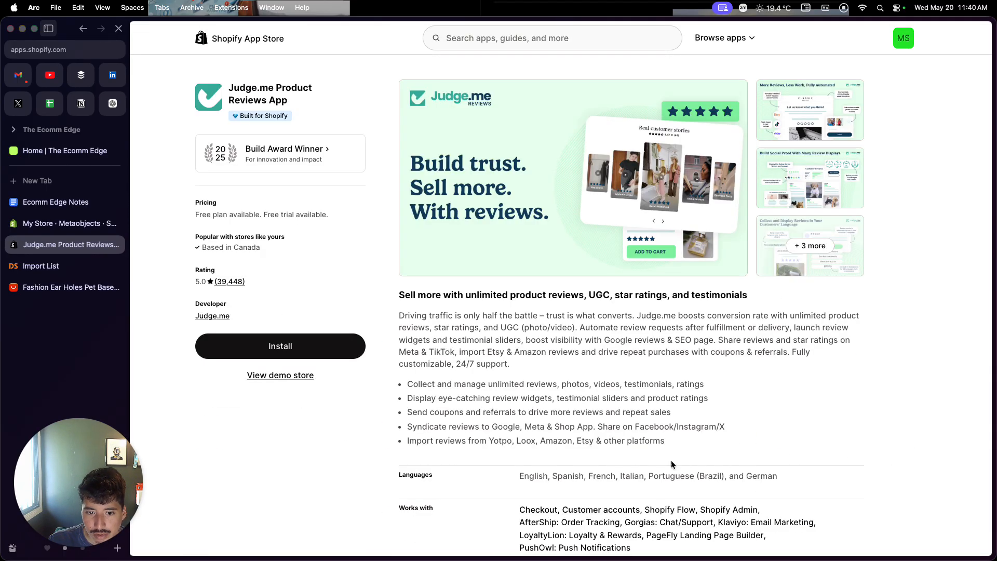
pyautogui.click(779, 174)
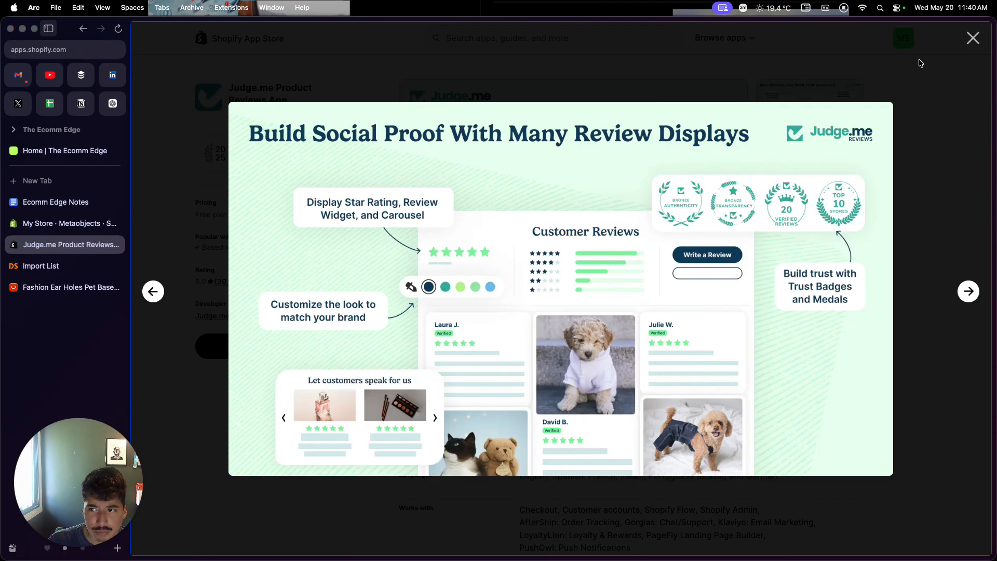
pyautogui.click(966, 44)
pyautogui.scroll(-2, 590, 323)
pyautogui.scroll(-10, 590, 323)
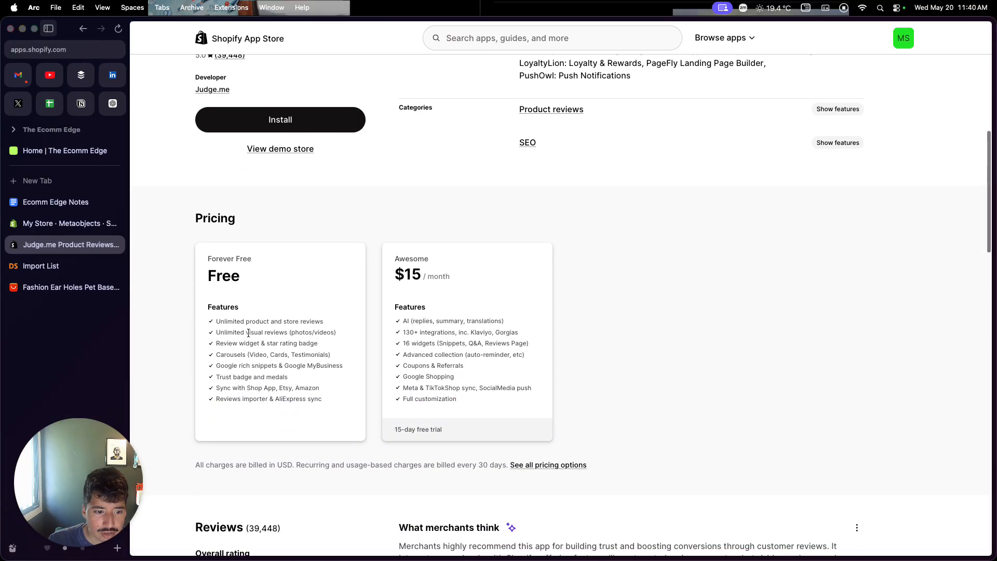
pyautogui.scroll(10, 273, 413)
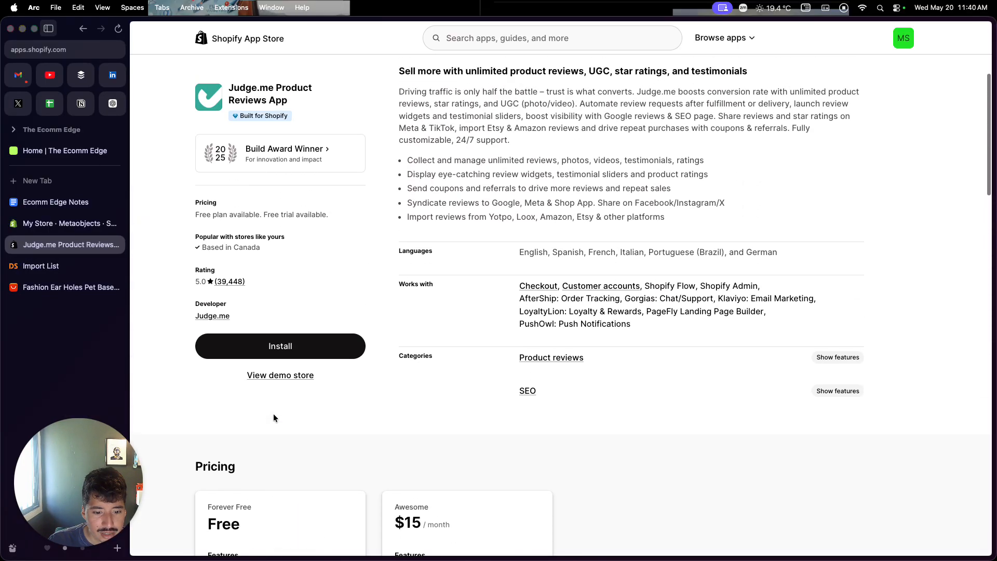
pyautogui.scroll(2, 568, 222)
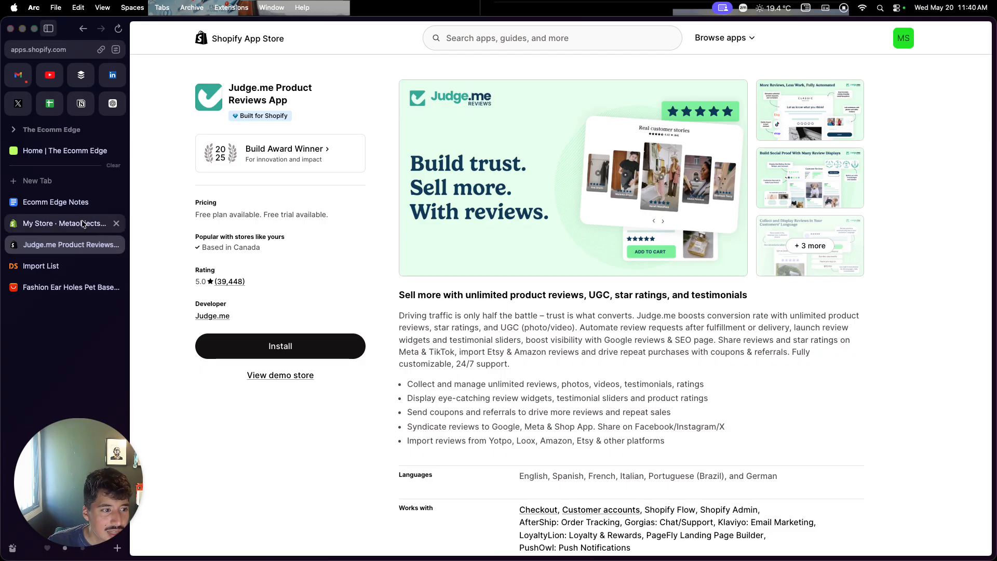
# - Check the sticky add to cart entry in the notes, and return to the App Store's apps popular with similar stores
pyautogui.click(55, 202)
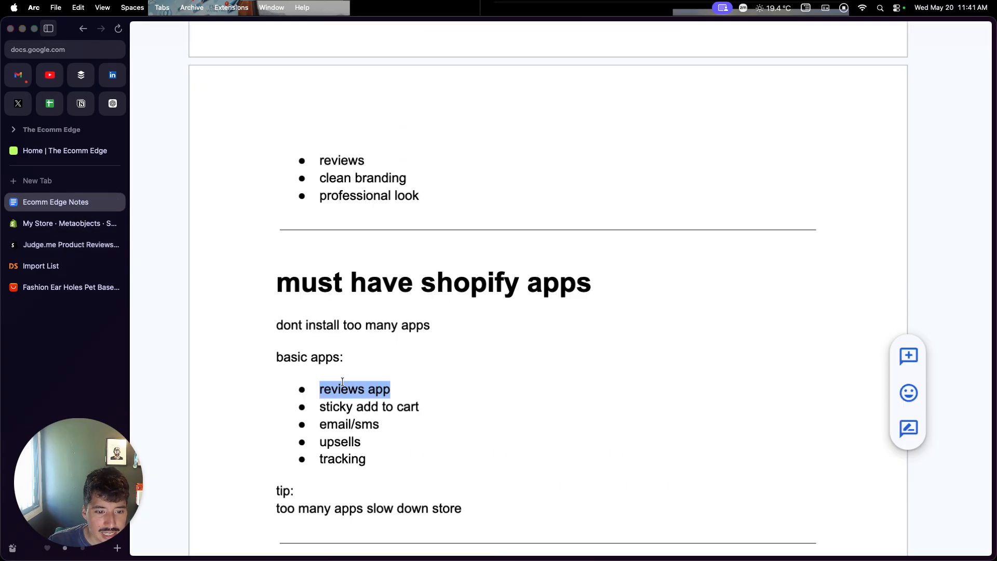
pyautogui.click(334, 406)
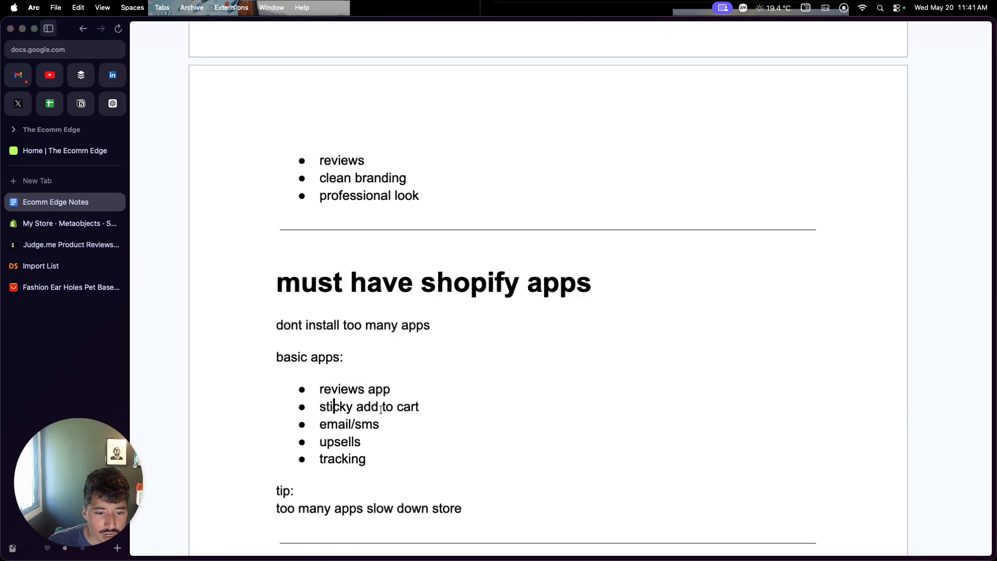
pyautogui.click(42, 224)
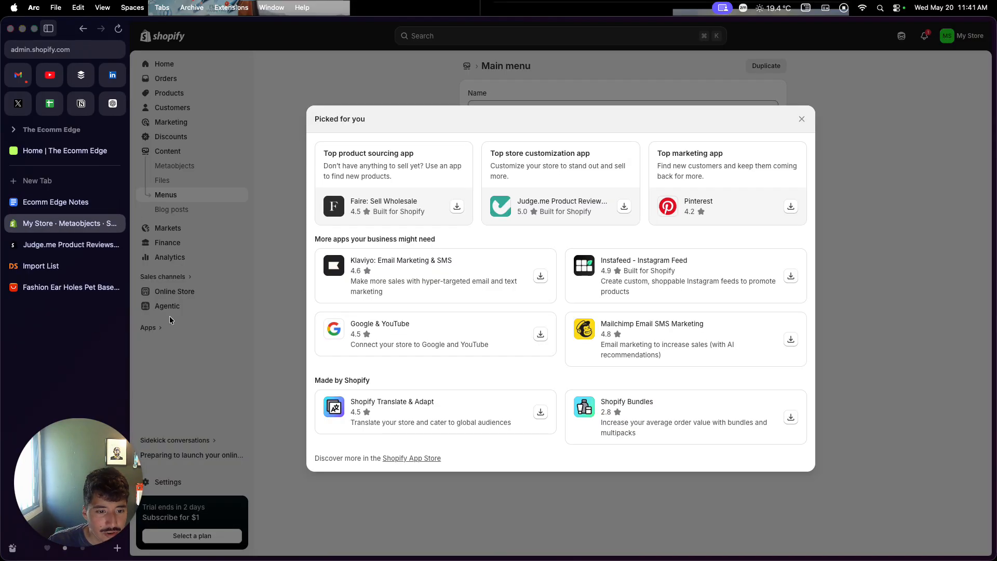
pyautogui.click(64, 246)
pyautogui.hscroll(-5, 344, 246)
pyautogui.scroll(-3, 306, 333)
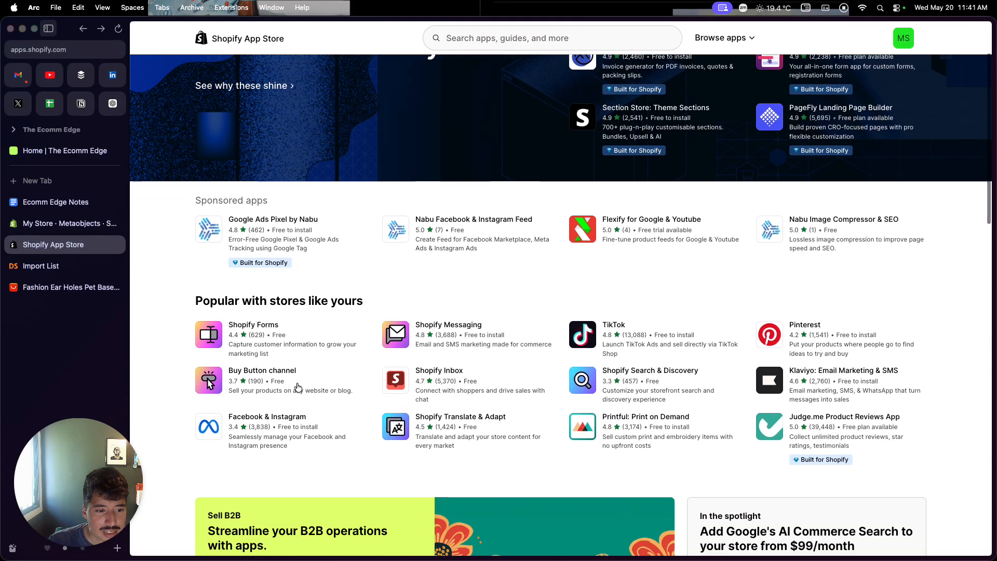
# - Open the Shopify Messaging app listing in a new tab, keeping the App Store home page open
pyautogui.rightClick(442, 332)
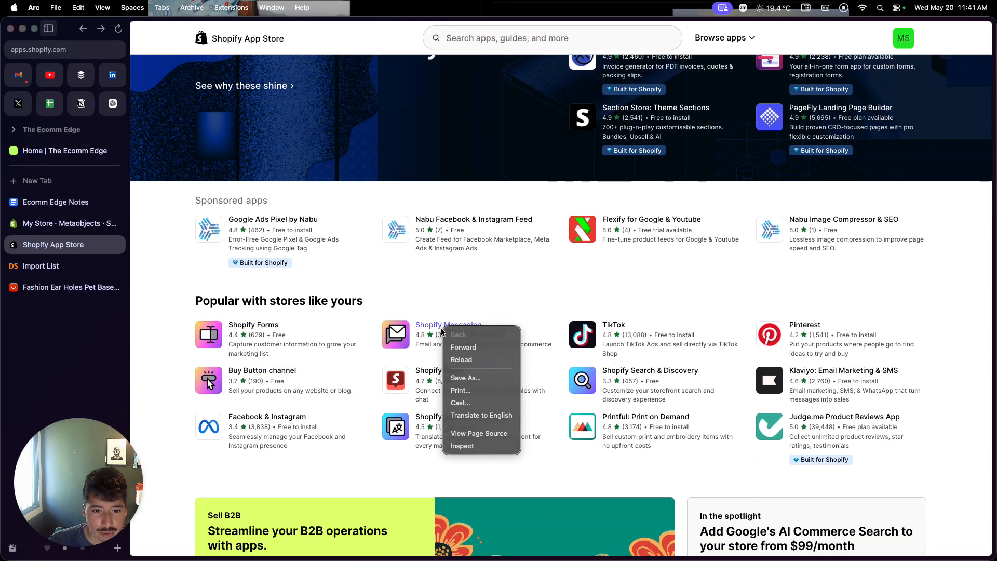
pyautogui.click(447, 324)
pyautogui.rightClick(434, 327)
pyautogui.click(452, 329)
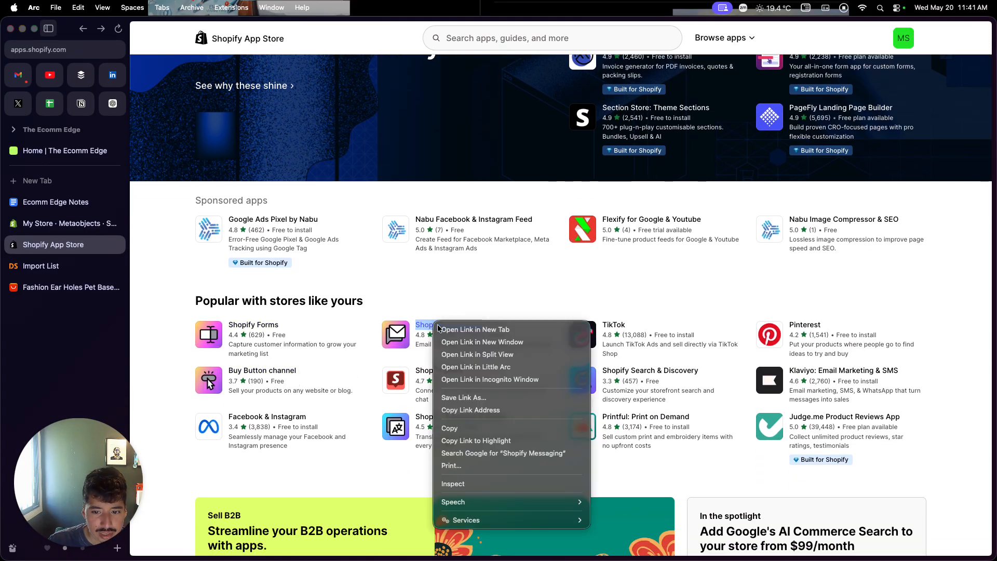
# - Open Shopify Flow from the Made by Shopify apps, and review its listing alongside the Shopify Messaging listing
pyautogui.scroll(-10, 383, 439)
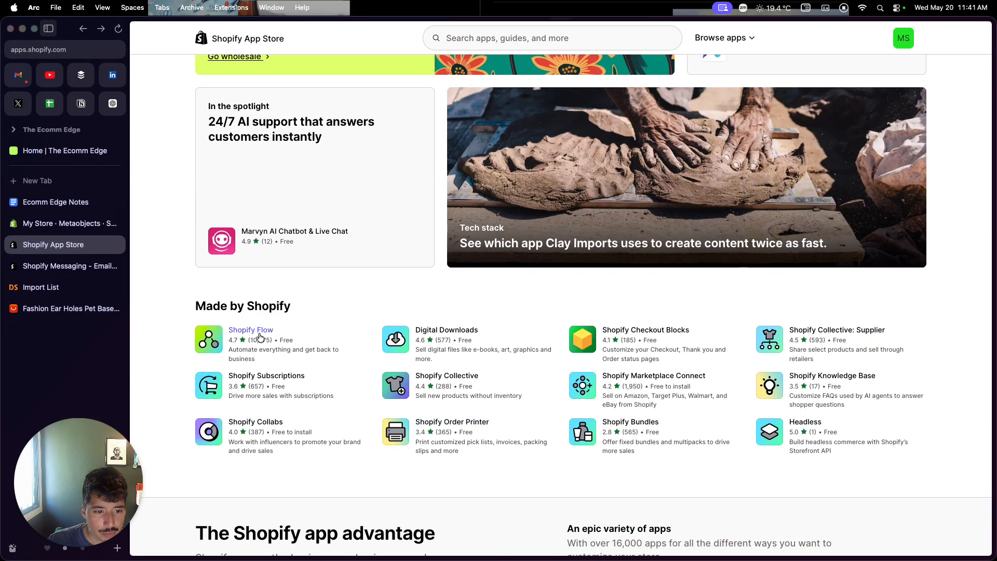
pyautogui.click(258, 336)
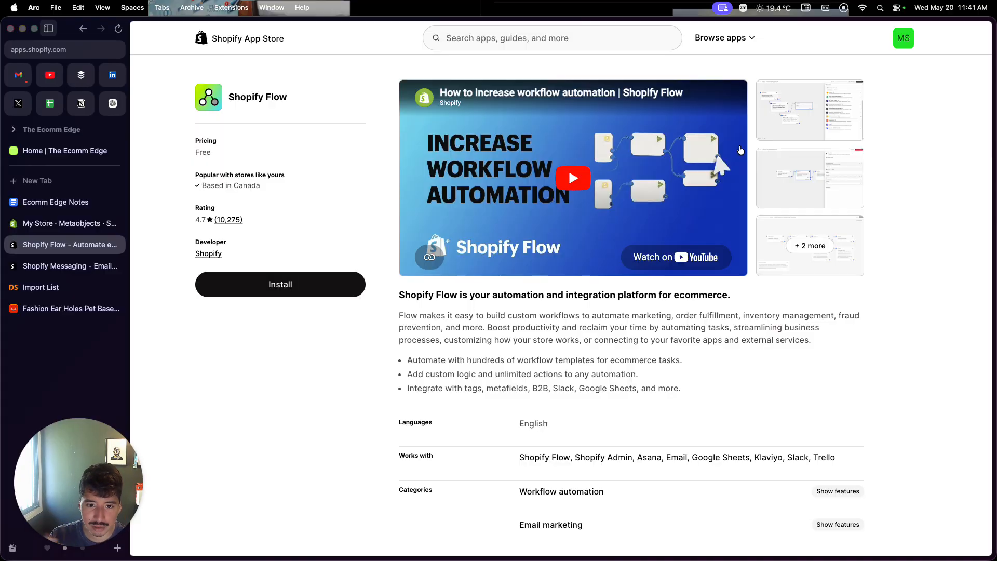
pyautogui.click(75, 266)
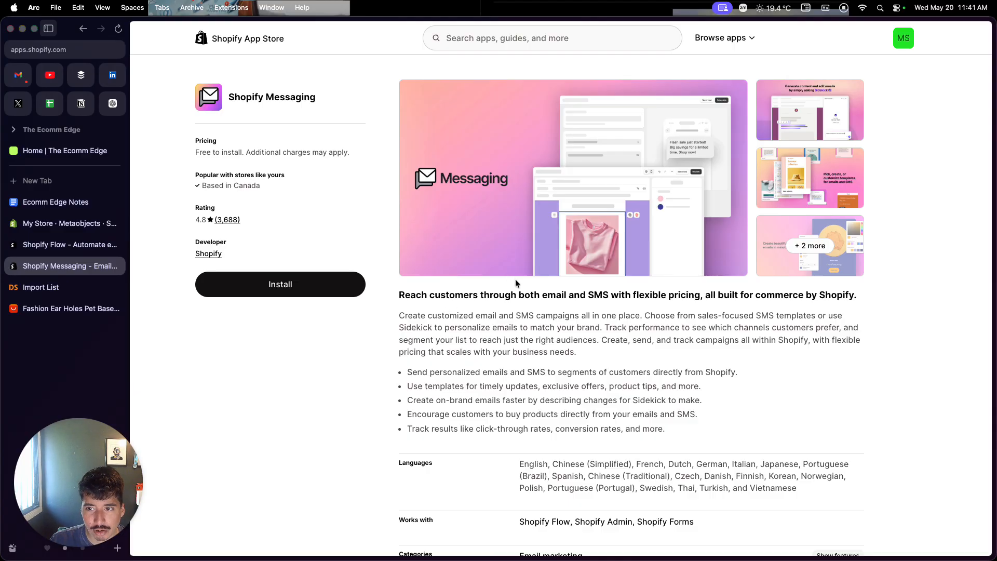
pyautogui.click(37, 247)
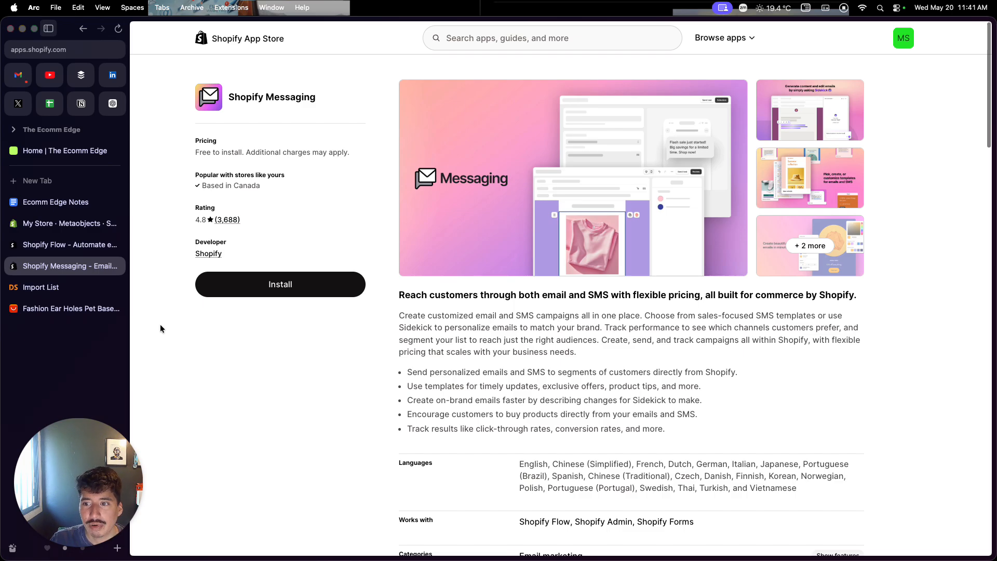
pyautogui.scroll(-1, 159, 328)
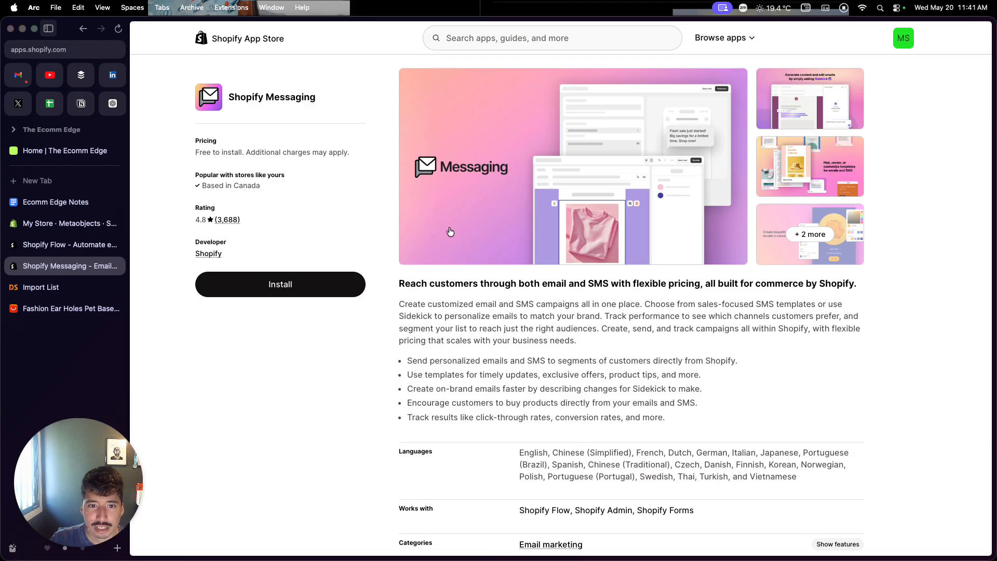
pyautogui.click(65, 245)
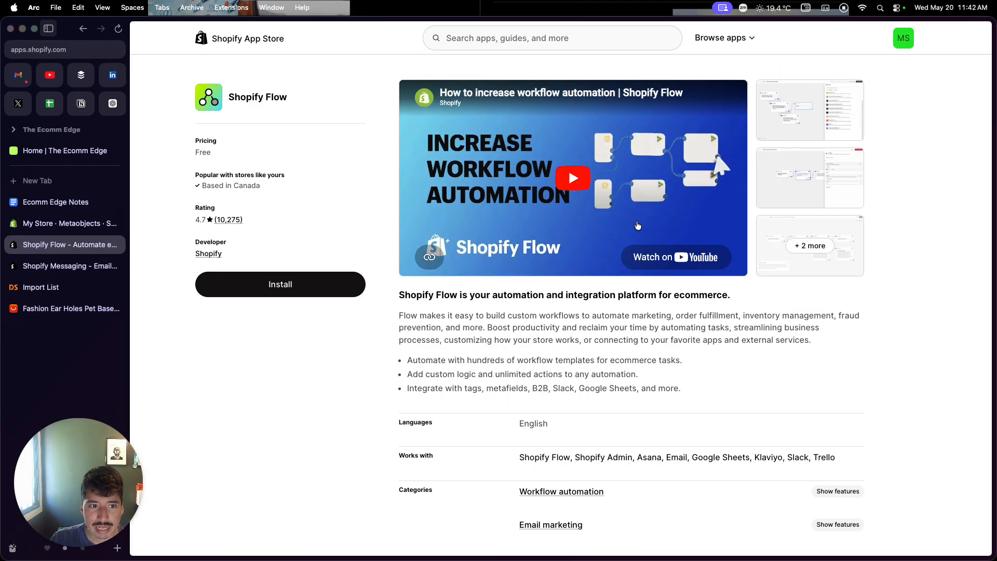
pyautogui.click(65, 266)
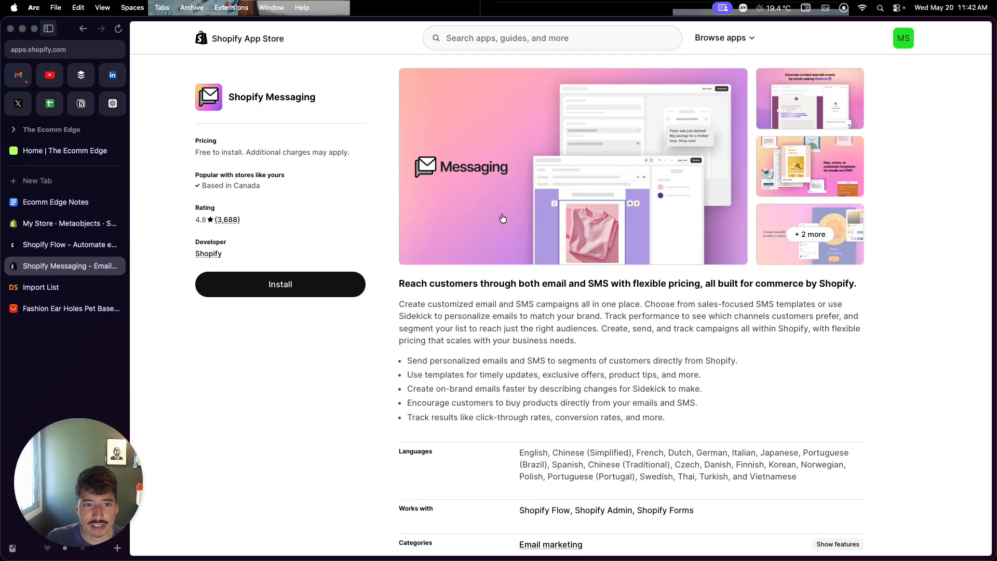
# - Return the Shopify Flow tab to the App Store home, and review the must have Shopify apps list in the notes
pyautogui.click(65, 245)
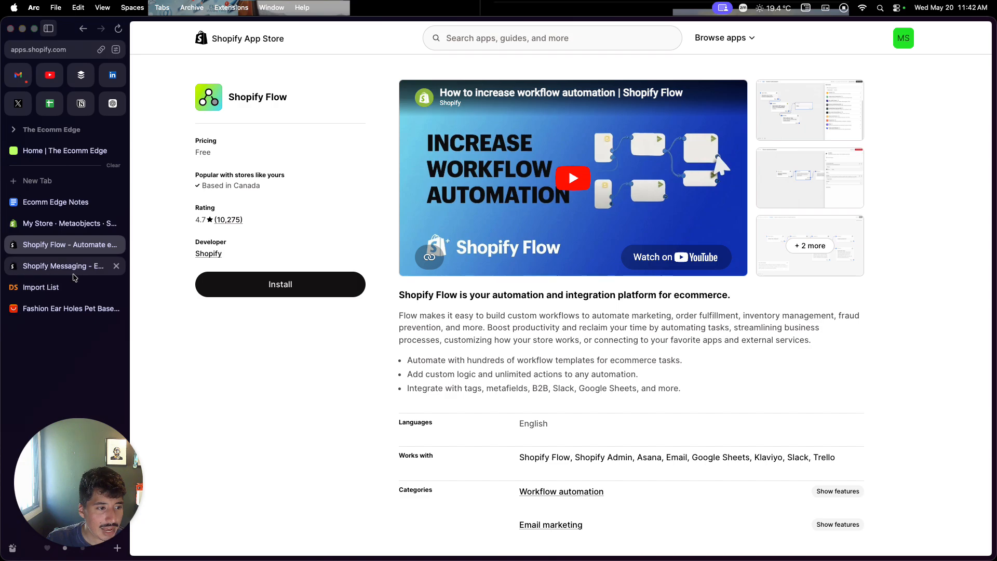
pyautogui.click(226, 42)
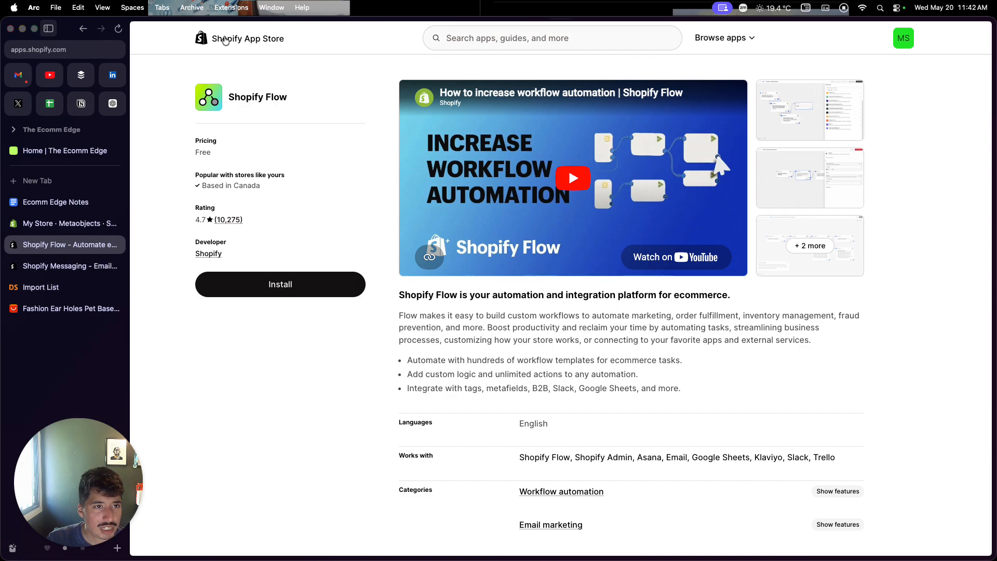
pyautogui.click(53, 202)
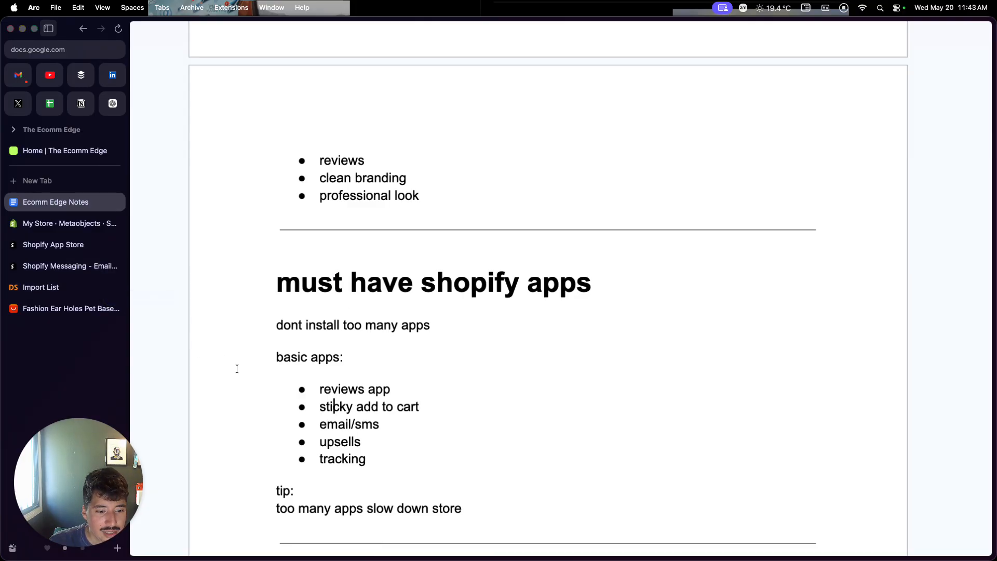
pyautogui.scroll(-1, 237, 368)
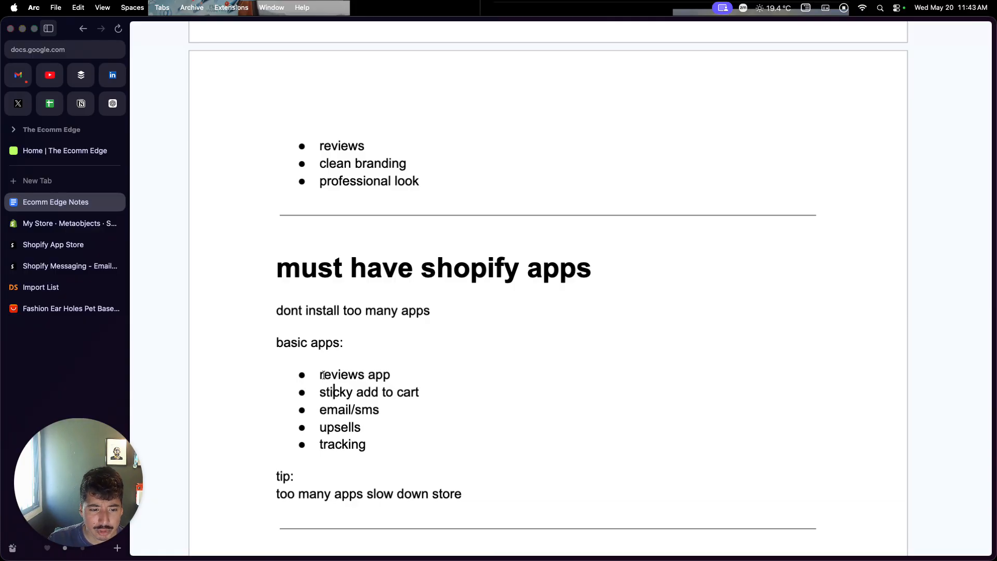
pyautogui.moveTo(322, 374); pyautogui.dragTo(400, 369)
pyautogui.moveTo(326, 410); pyautogui.dragTo(361, 412)
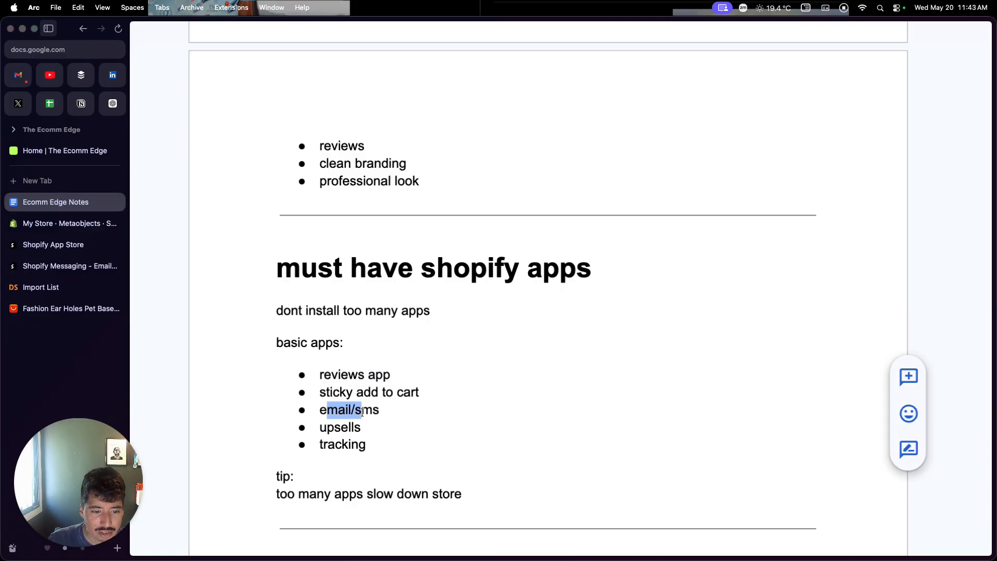
pyautogui.click(318, 445)
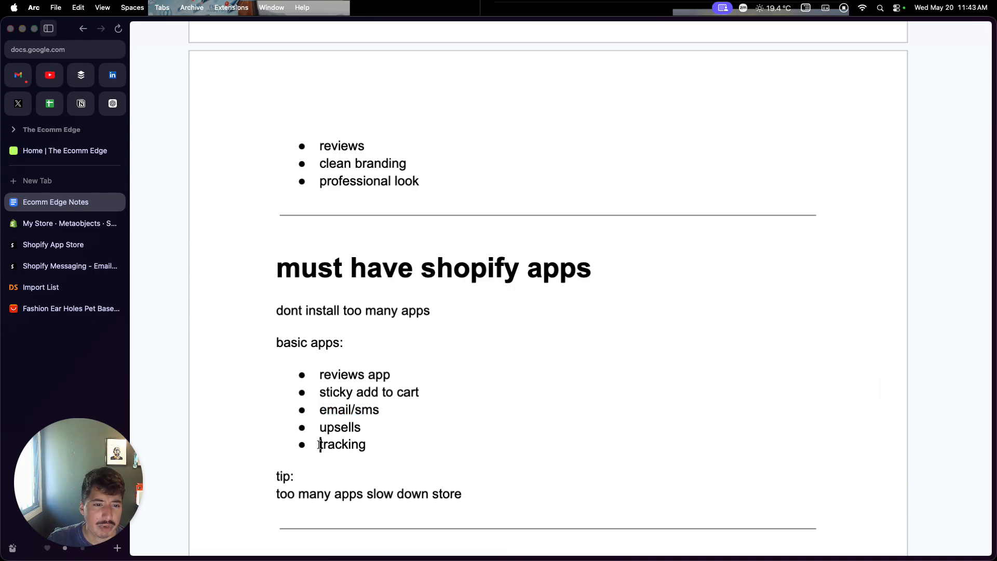
pyautogui.scroll(-3, 319, 445)
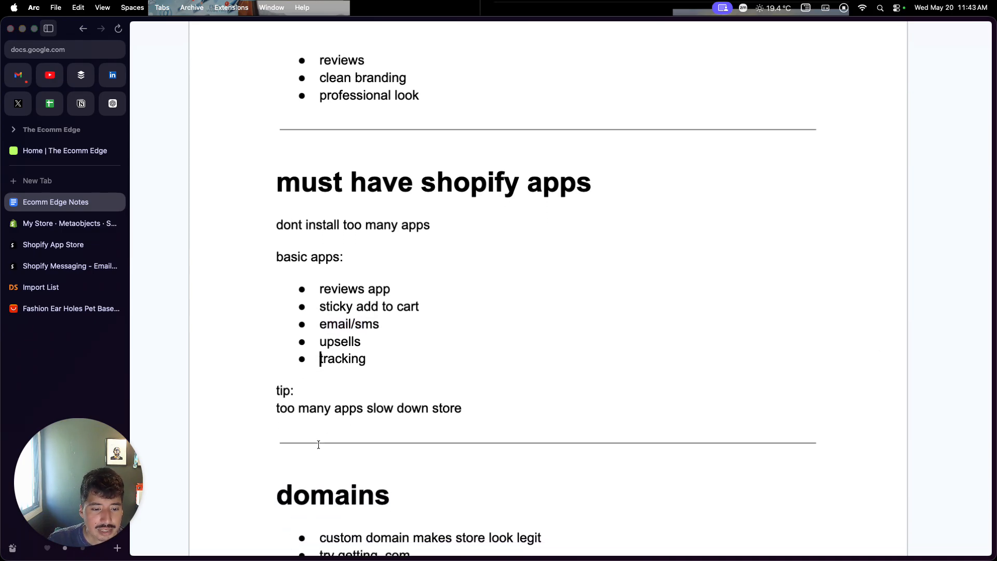
# - Close both App Store tabs and open the Domains settings in the store admin
pyautogui.click(86, 228)
pyautogui.click(116, 244)
pyautogui.click(116, 244)
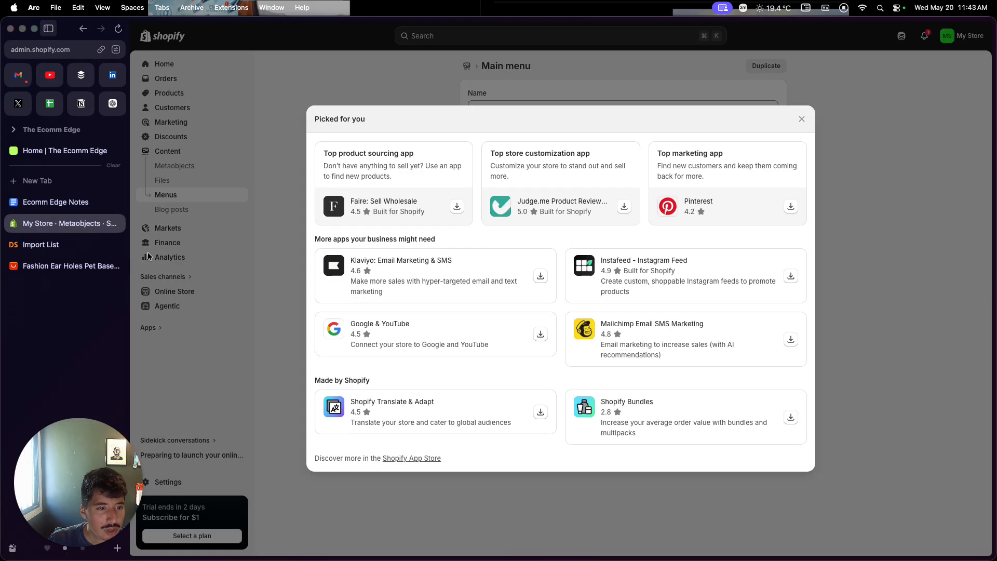
pyautogui.click(246, 284)
pyautogui.click(186, 477)
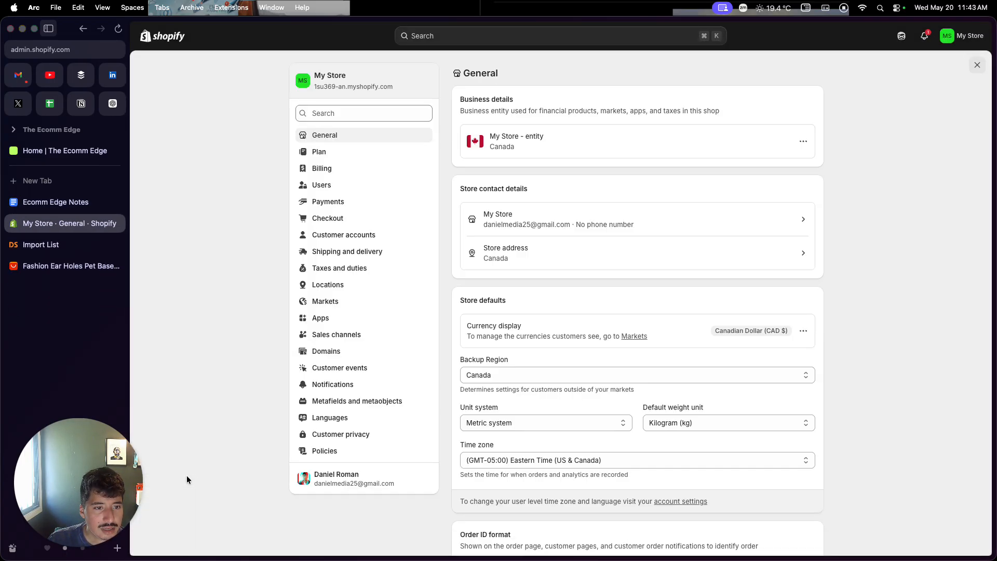
pyautogui.click(327, 356)
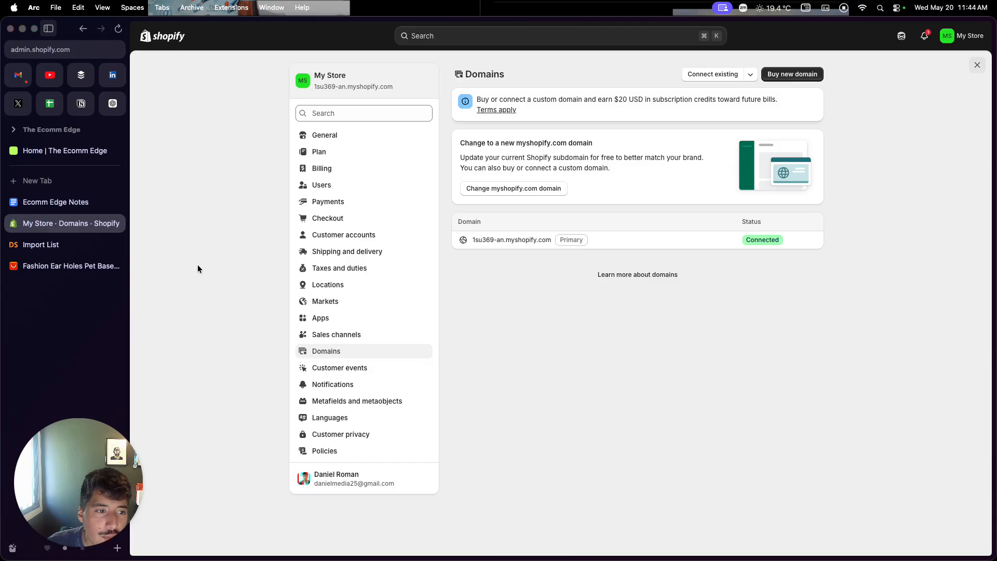
# - Read the domain tips in the notes down to the payments section, and open the store's Payments settings
pyautogui.click(56, 202)
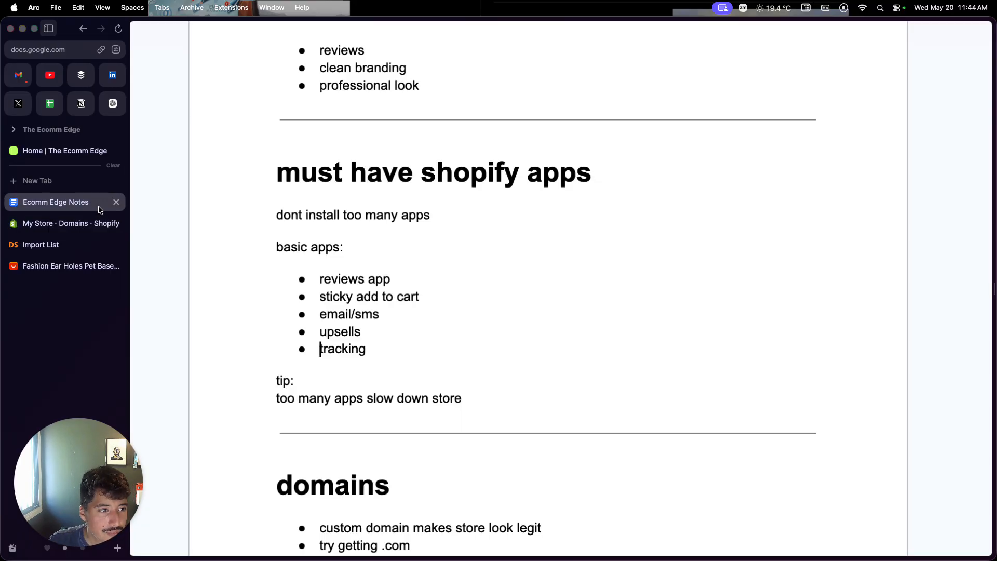
pyautogui.scroll(-5, 301, 362)
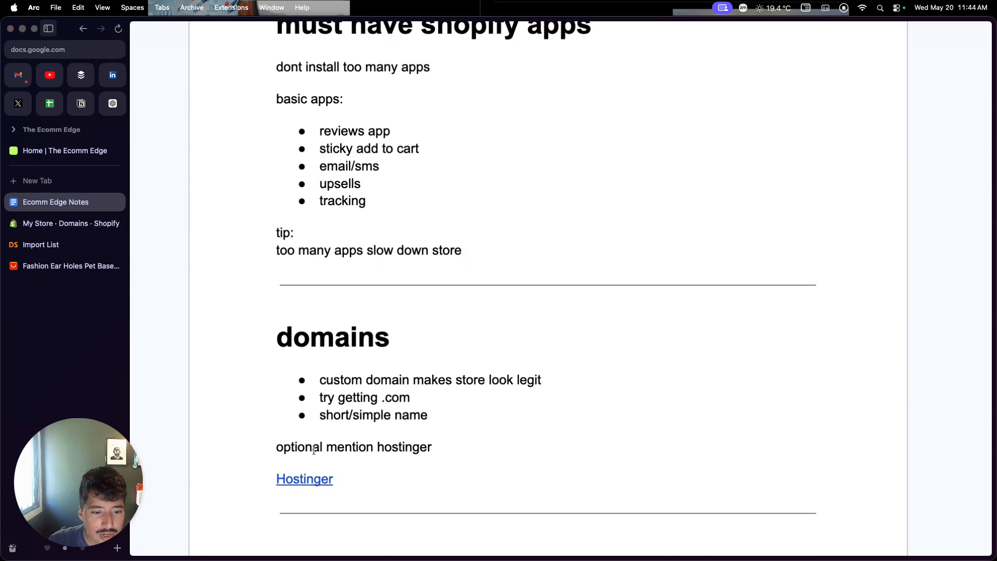
pyautogui.moveTo(384, 398); pyautogui.dragTo(414, 398)
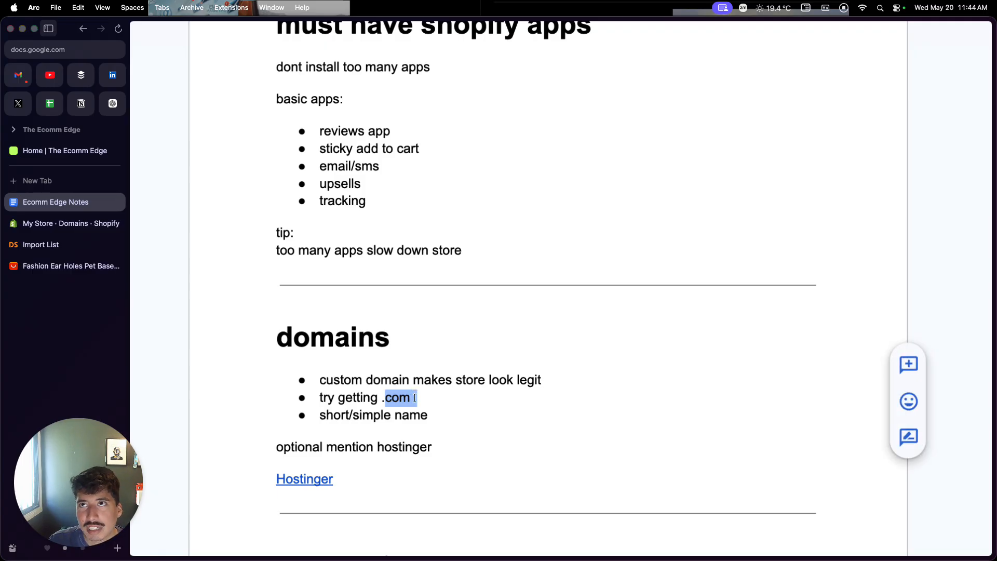
pyautogui.click(414, 398)
pyautogui.scroll(-7, 415, 398)
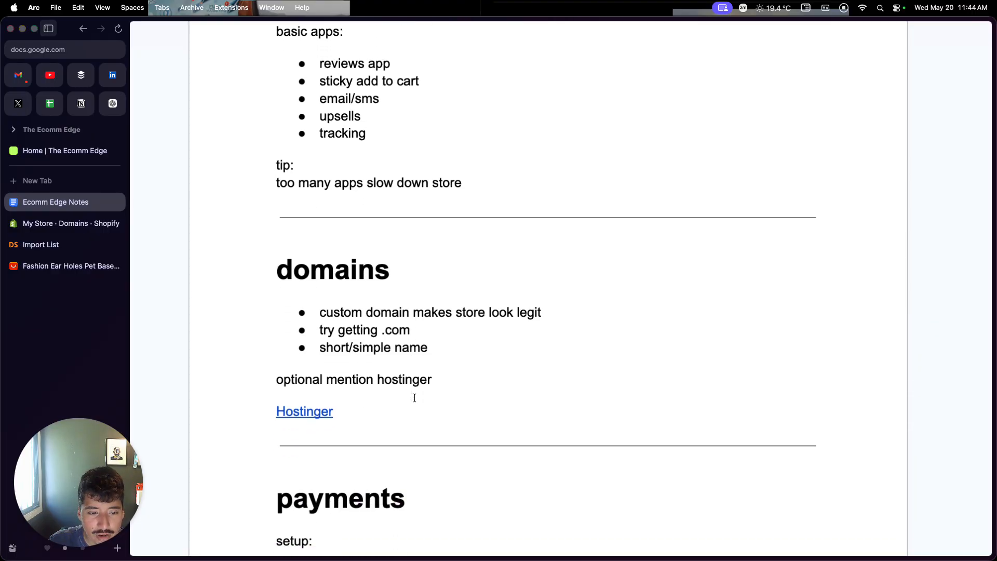
pyautogui.scroll(-8, 414, 398)
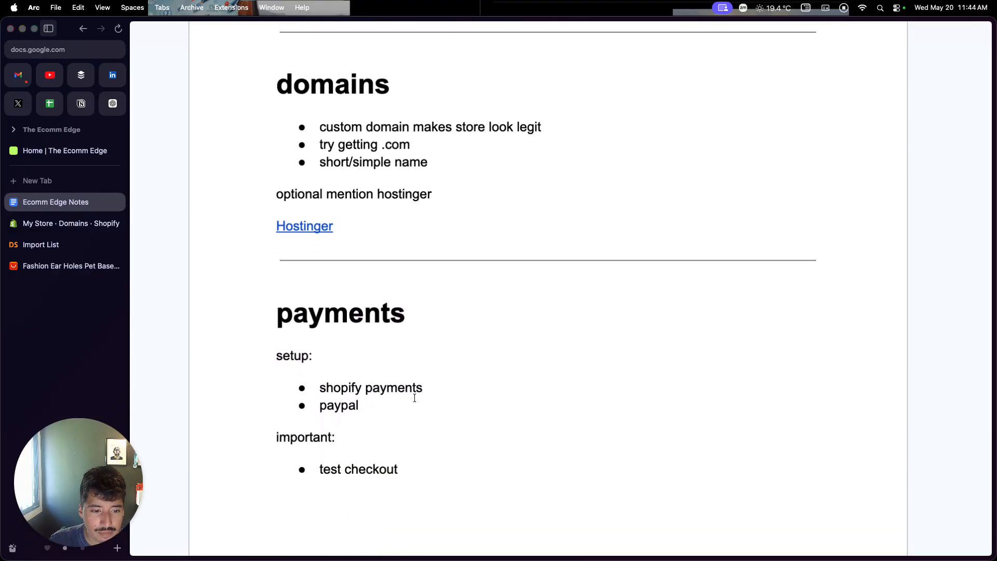
pyautogui.click(70, 224)
pyautogui.click(346, 206)
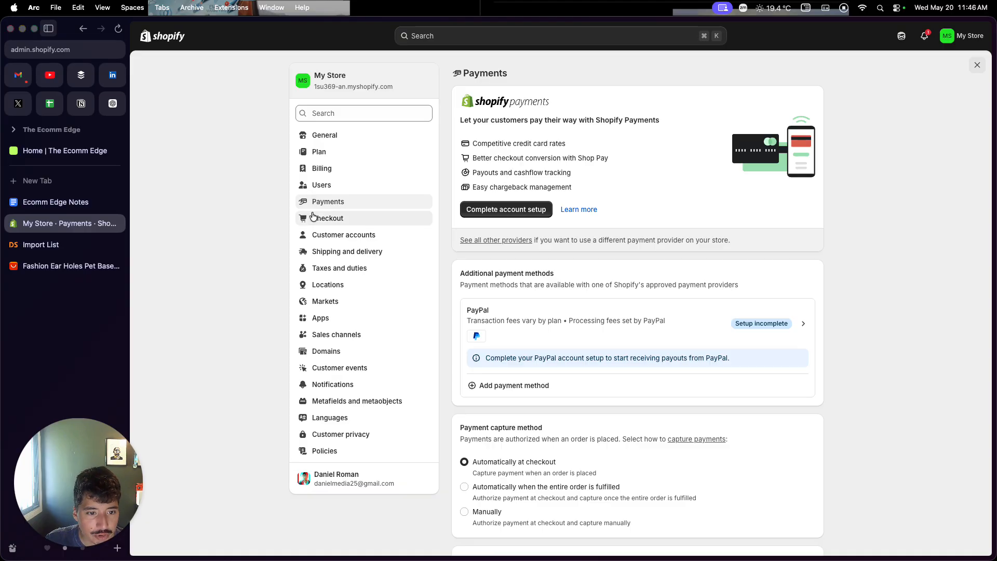
# - Review the rest of the payments notes, covering test checkout, policies, shipping times and common beginner mistakes
pyautogui.click(63, 203)
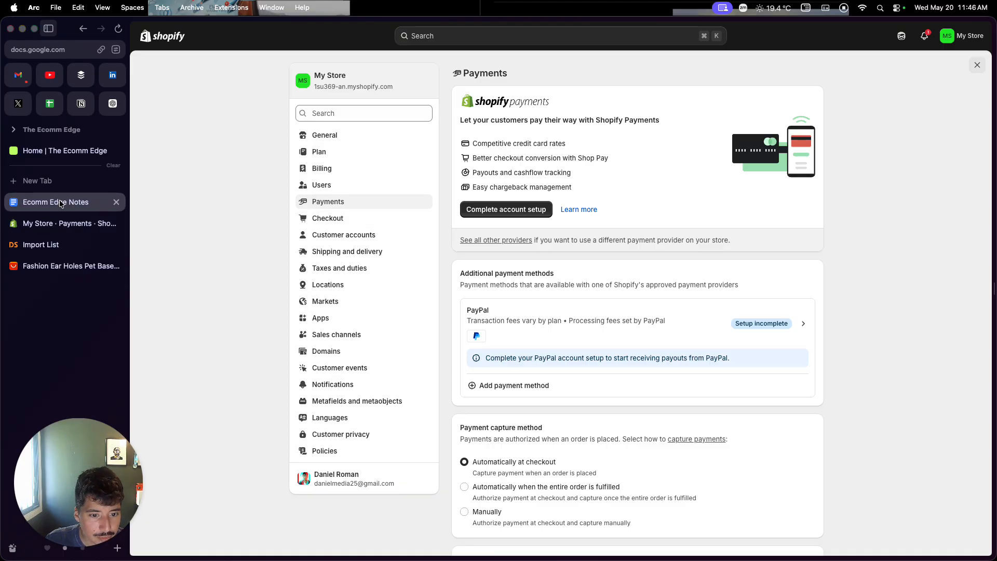
pyautogui.scroll(-5, 292, 360)
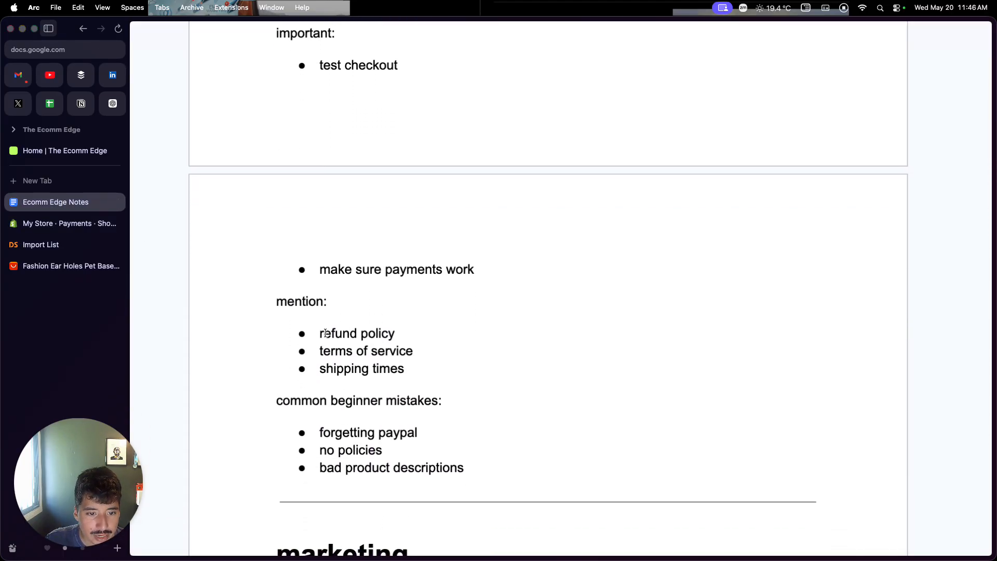
pyautogui.scroll(3, 325, 335)
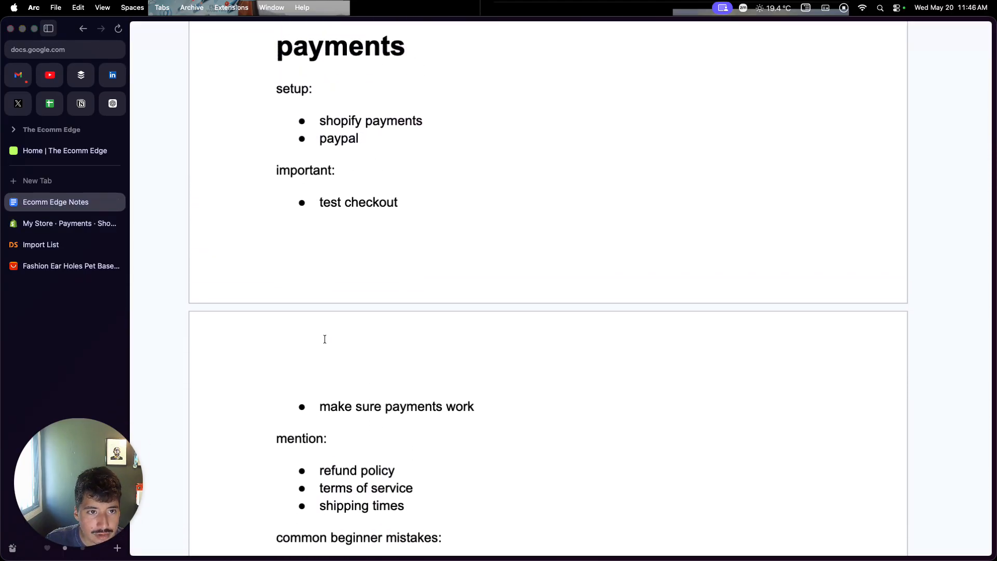
pyautogui.scroll(-1, 325, 340)
pyautogui.scroll(-1, 326, 384)
pyautogui.moveTo(326, 413); pyautogui.dragTo(368, 412)
pyautogui.scroll(-3, 366, 411)
pyautogui.scroll(2, 363, 411)
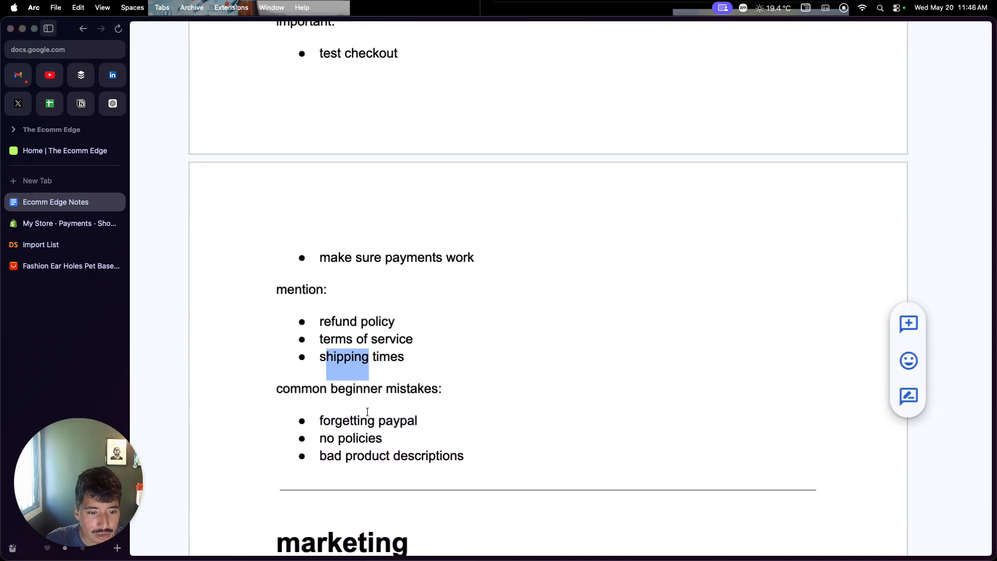
# - Open the General shipping profile and examine its fulfillment locations and the shipping rates for each zone
pyautogui.click(67, 223)
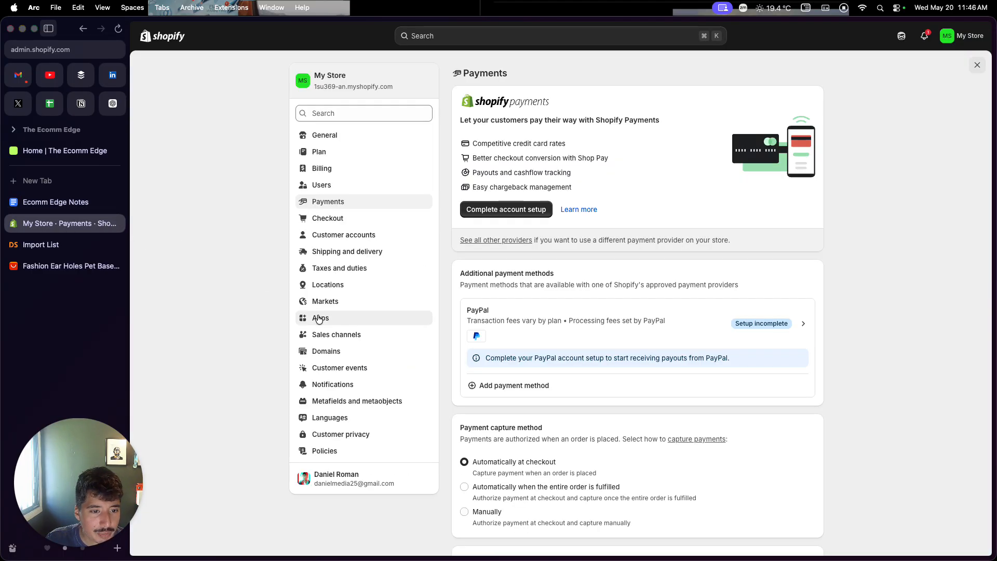
pyautogui.click(330, 252)
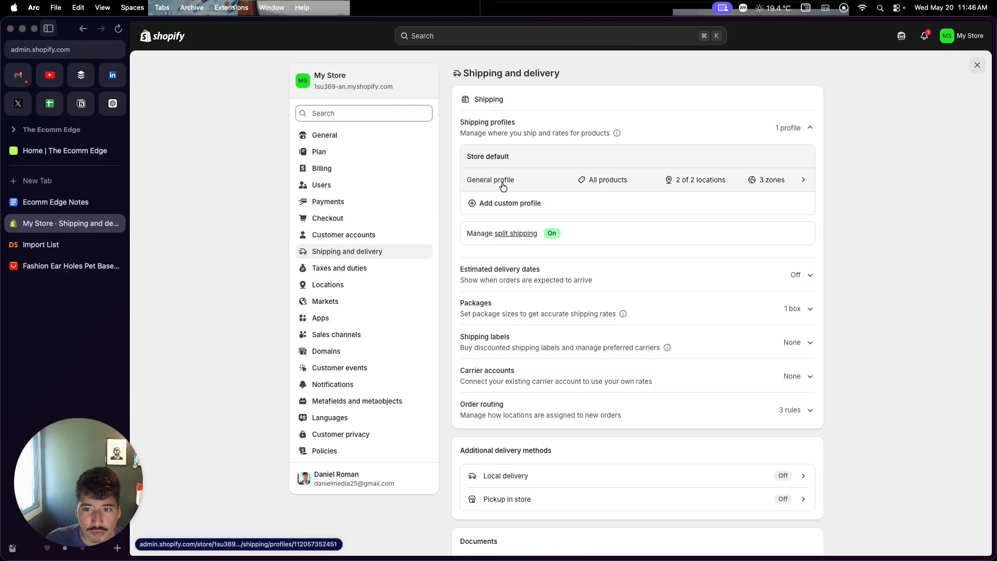
pyautogui.click(503, 186)
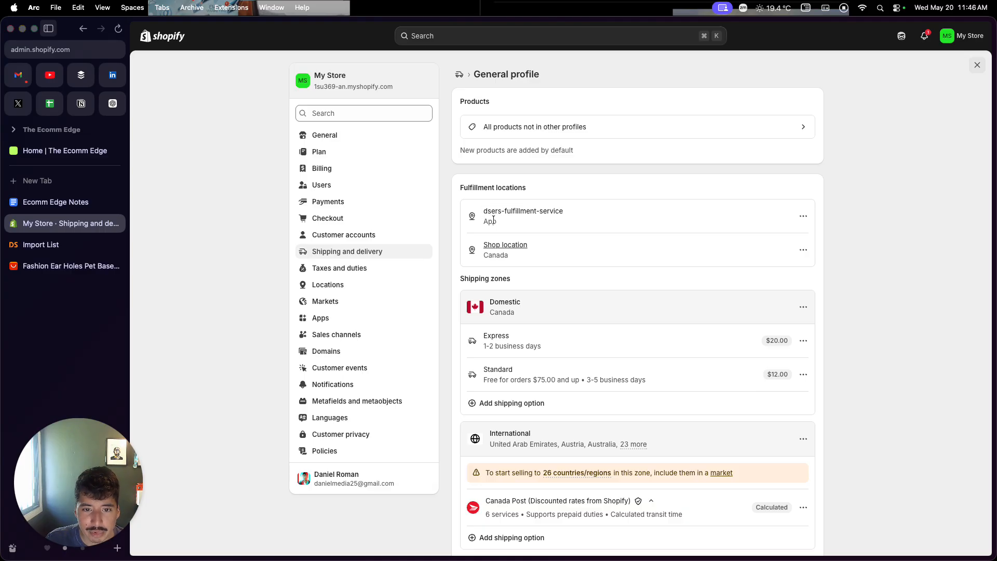
pyautogui.moveTo(483, 211); pyautogui.dragTo(531, 214)
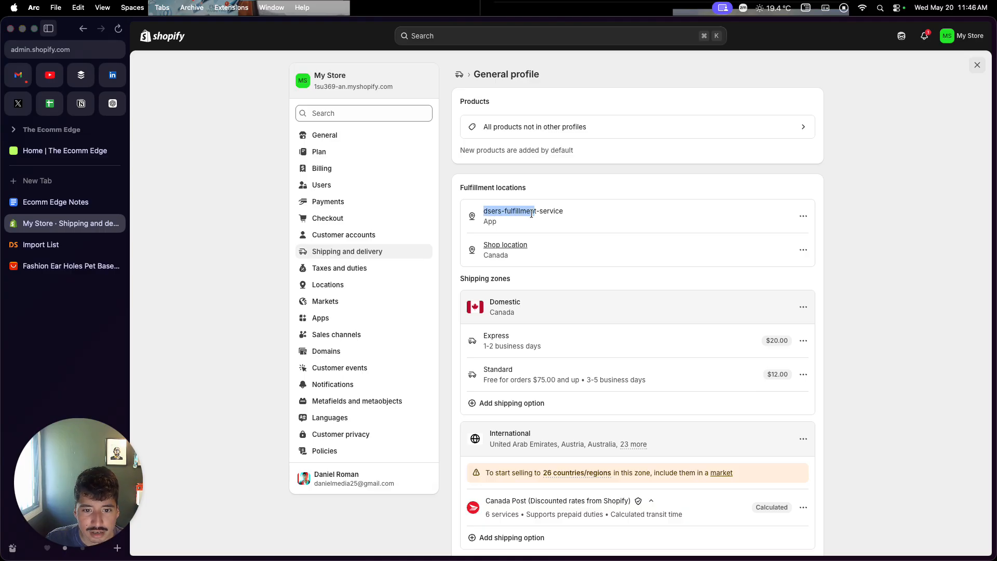
pyautogui.scroll(-1, 541, 329)
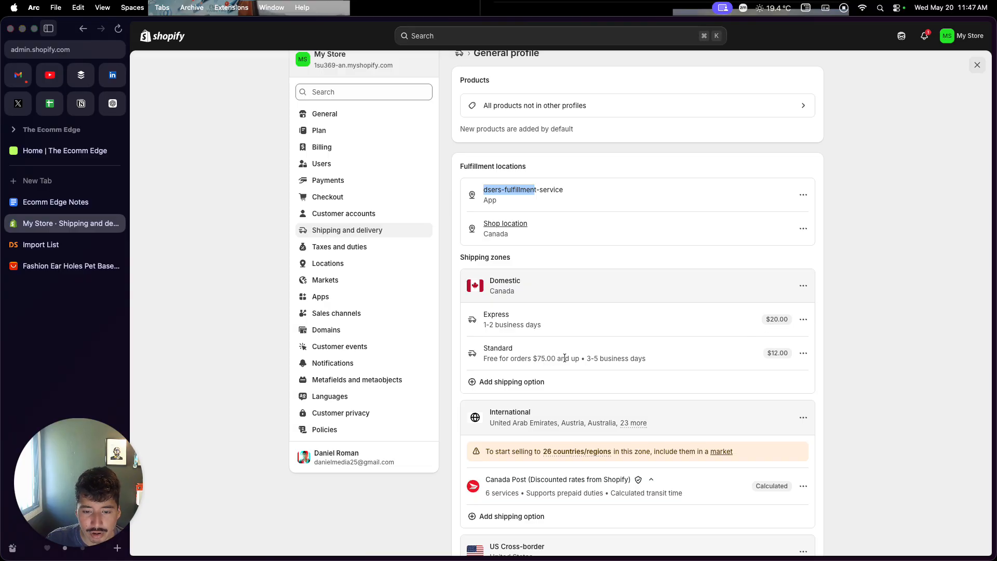
pyautogui.moveTo(777, 353); pyautogui.dragTo(785, 352)
pyautogui.scroll(-5, 785, 352)
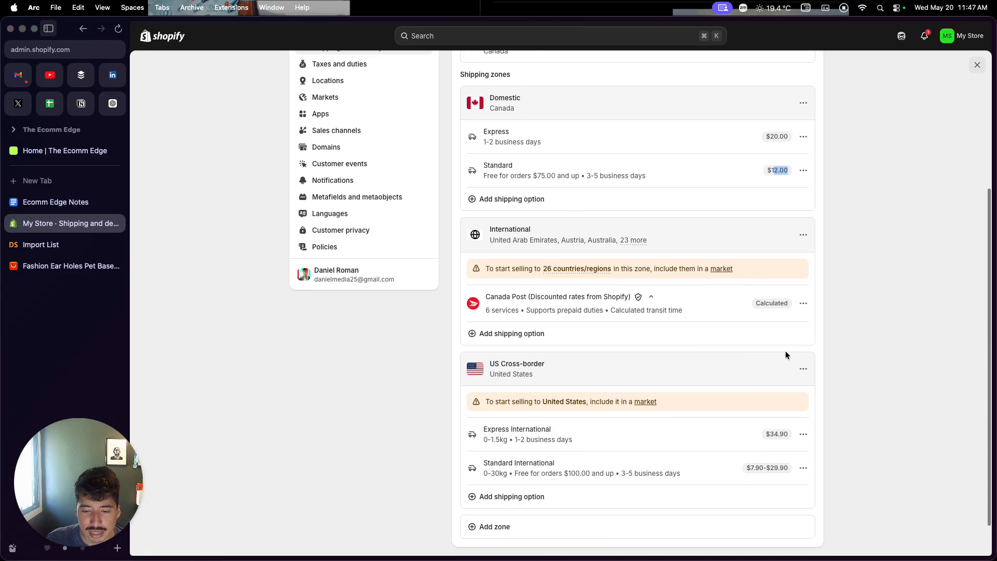
pyautogui.scroll(-2, 687, 423)
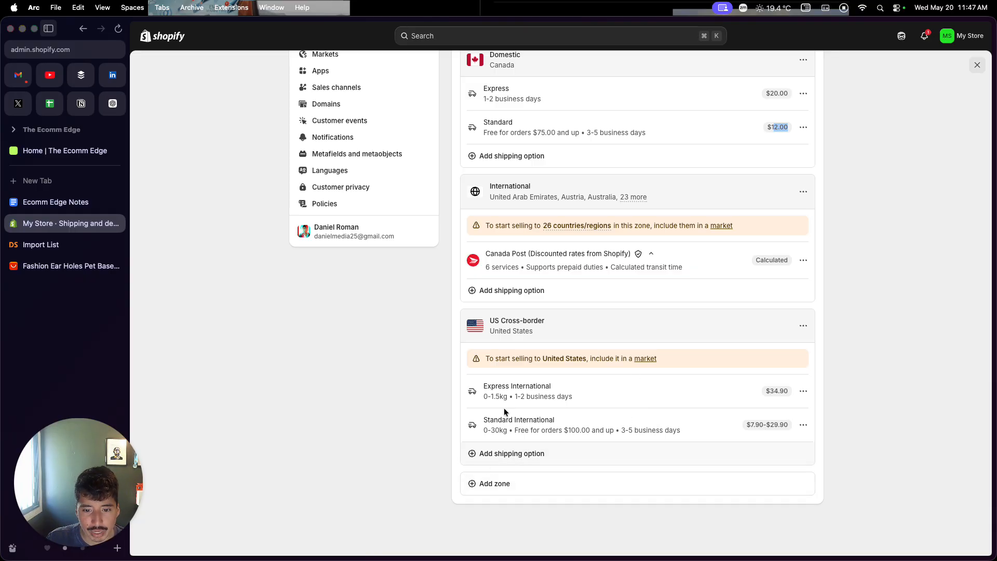
pyautogui.scroll(8, 510, 365)
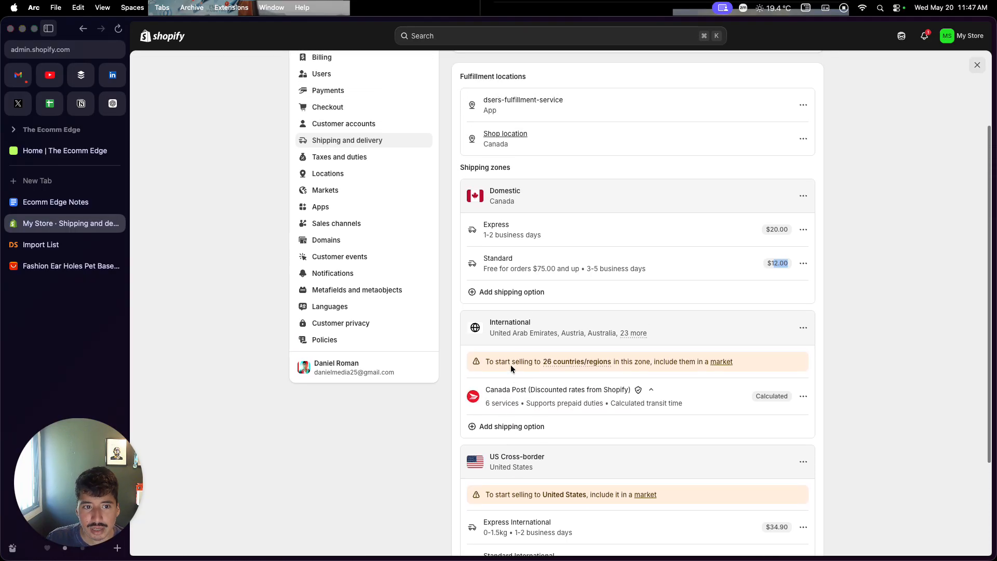
# - Leave the settings, view the suggested United States market setup under Markets, and return to the market list without saving
pyautogui.click(977, 65)
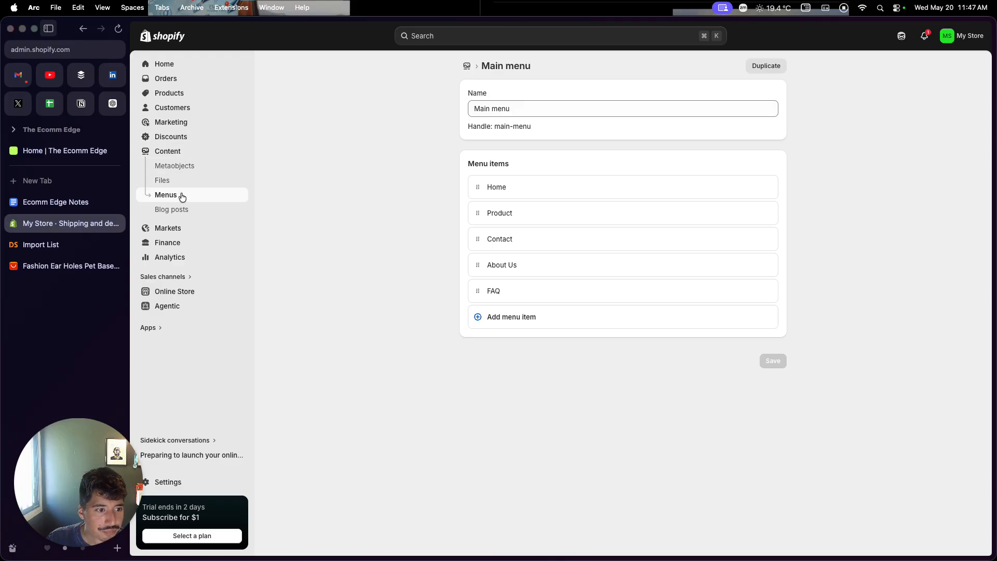
pyautogui.click(186, 233)
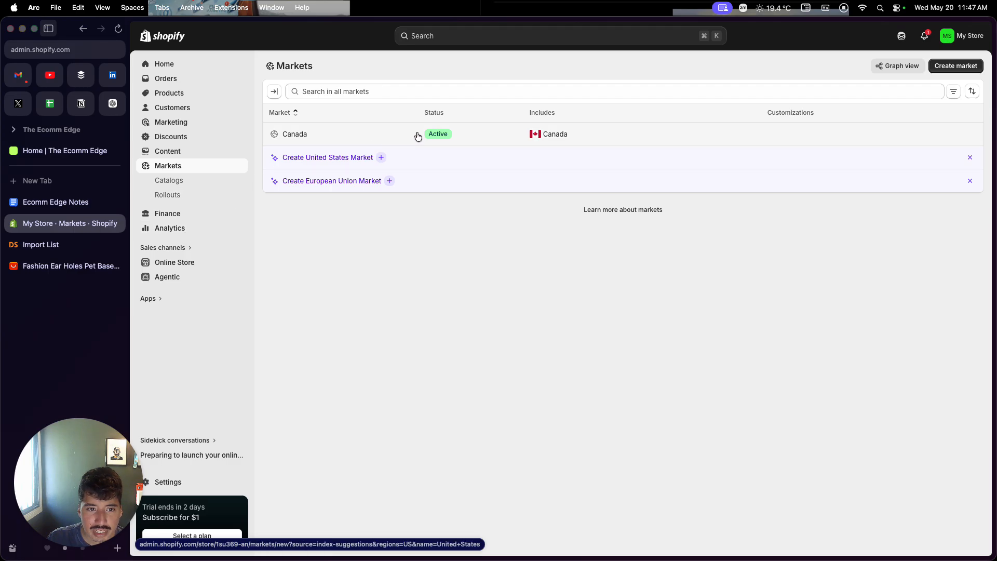
pyautogui.click(347, 164)
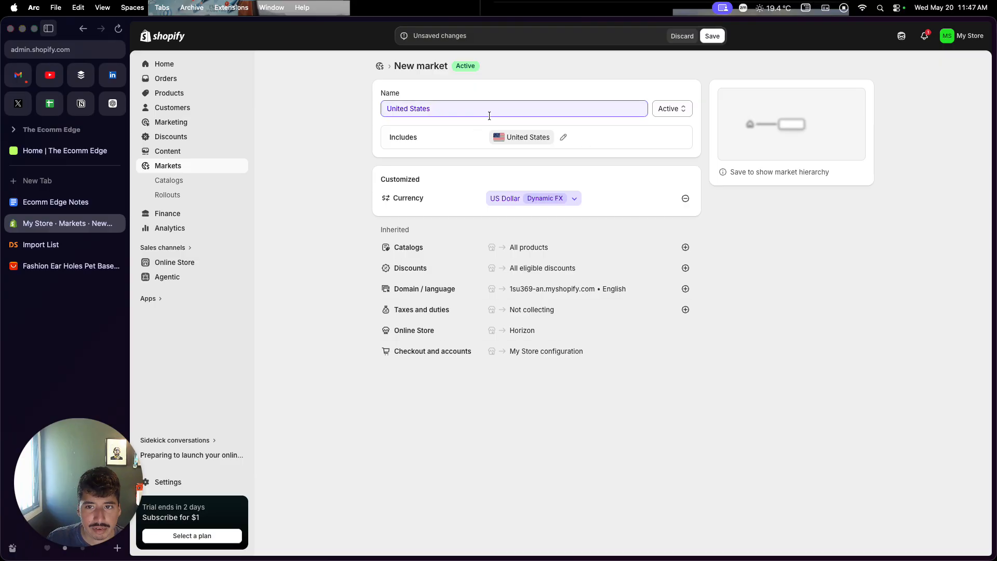
pyautogui.click(380, 67)
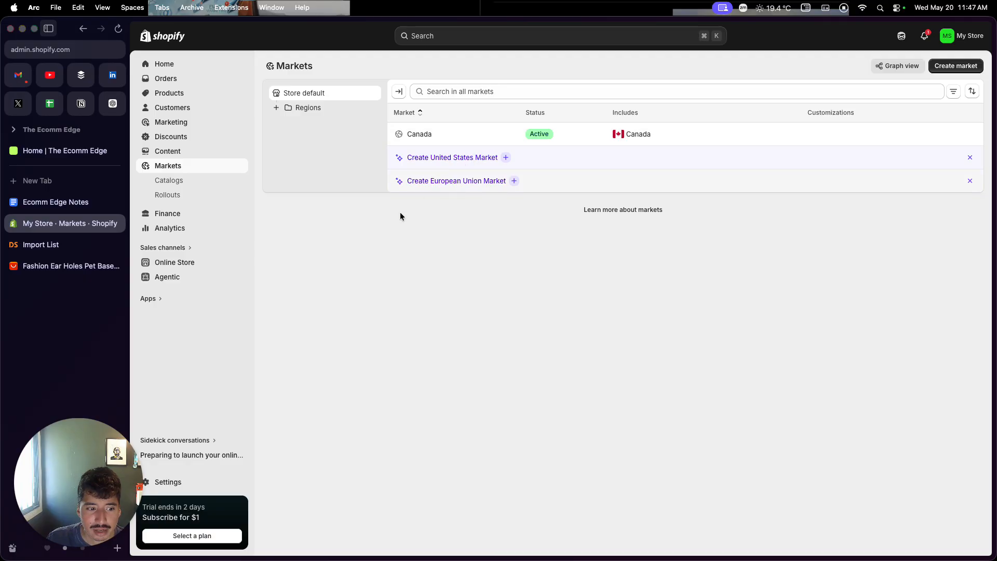
# - Reopen the General profile in the store's shipping and delivery settings
pyautogui.click(190, 482)
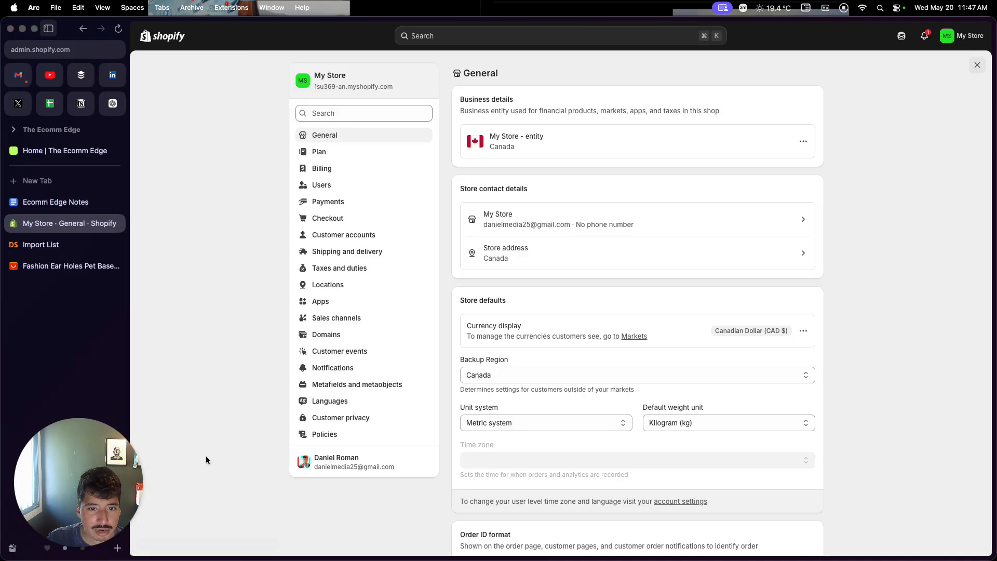
pyautogui.click(366, 251)
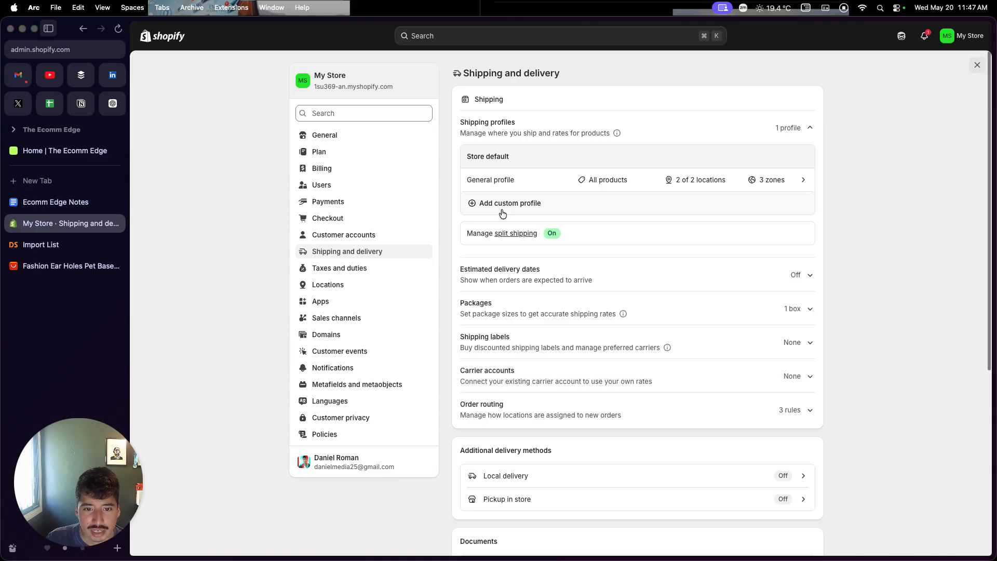
pyautogui.click(507, 186)
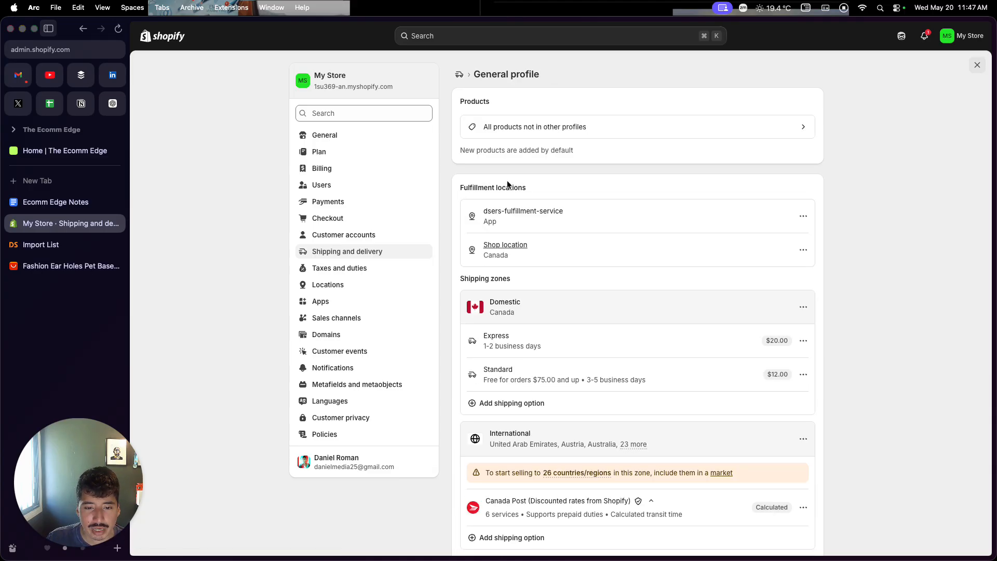
# - Look over the General profile's Domestic, International and US Cross-border shipping zones and their rates
pyautogui.scroll(-5, 480, 346)
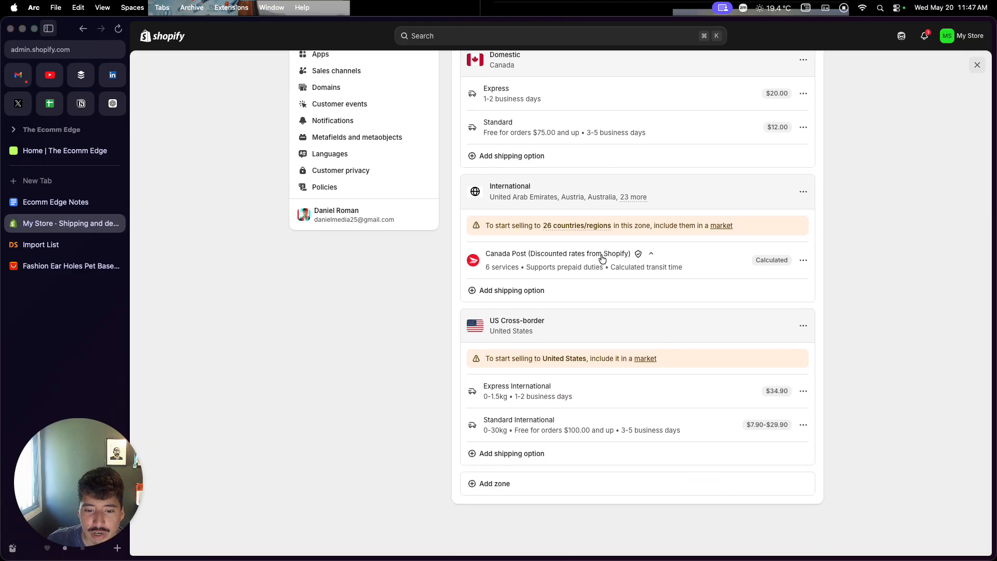
pyautogui.scroll(5, 535, 371)
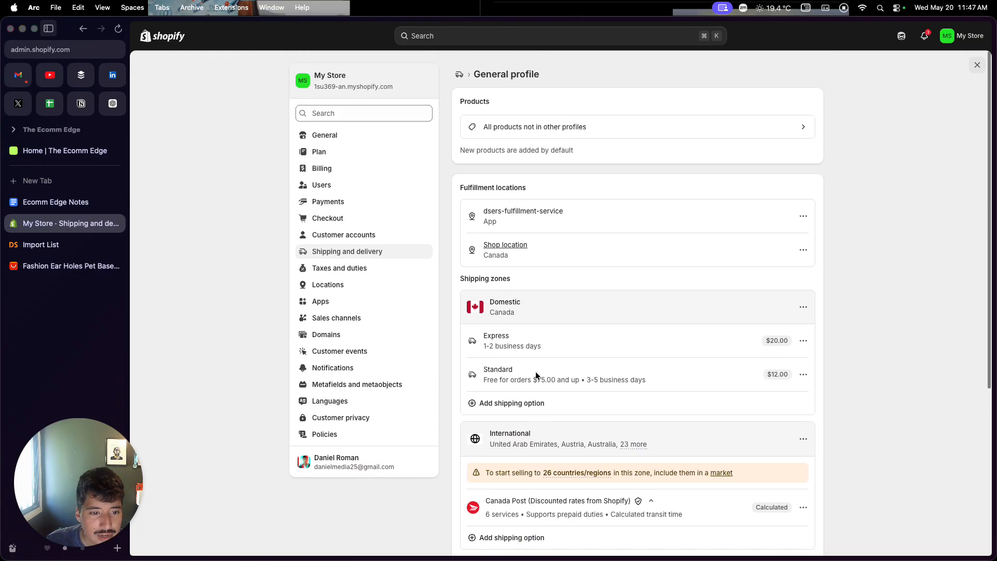
# - Switch to the Ecomm Edge Notes document and review its marketing section on organic TikTok and paid ads
pyautogui.click(48, 207)
pyautogui.scroll(-5, 306, 378)
pyautogui.scroll(-5, 306, 378)
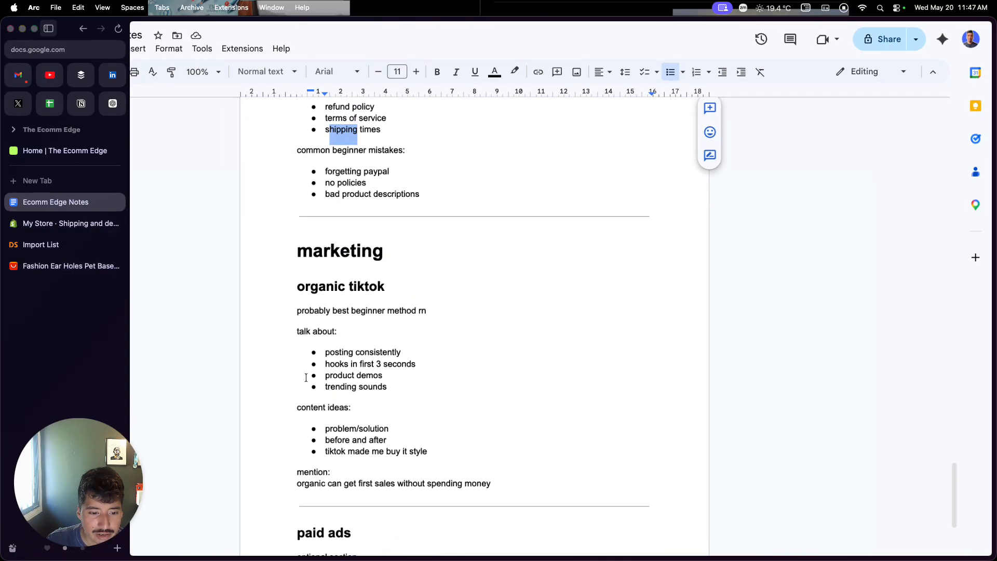
pyautogui.scroll(-5, 306, 378)
pyautogui.scroll(4, 306, 377)
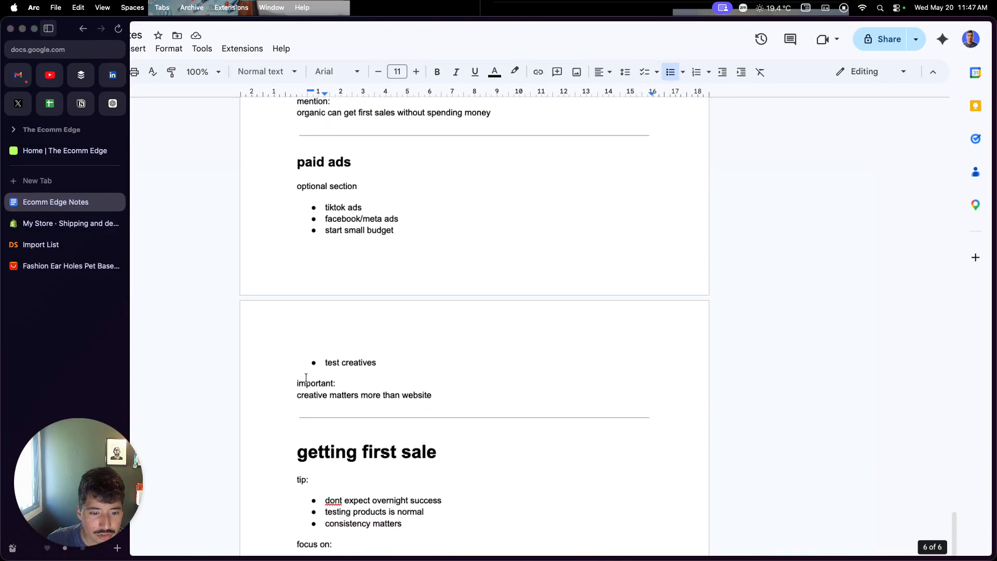
pyautogui.scroll(2, 306, 378)
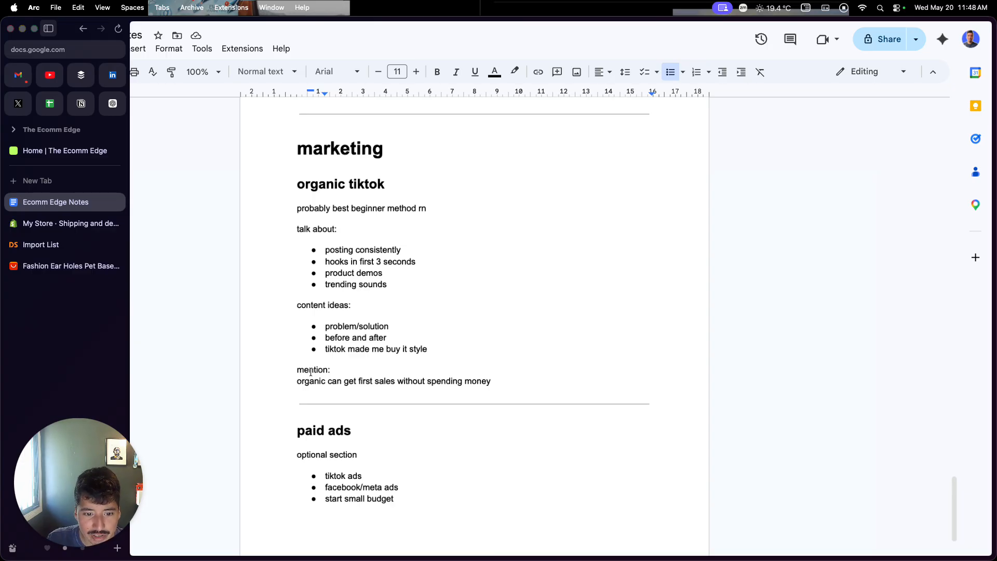
pyautogui.scroll(-5, 310, 372)
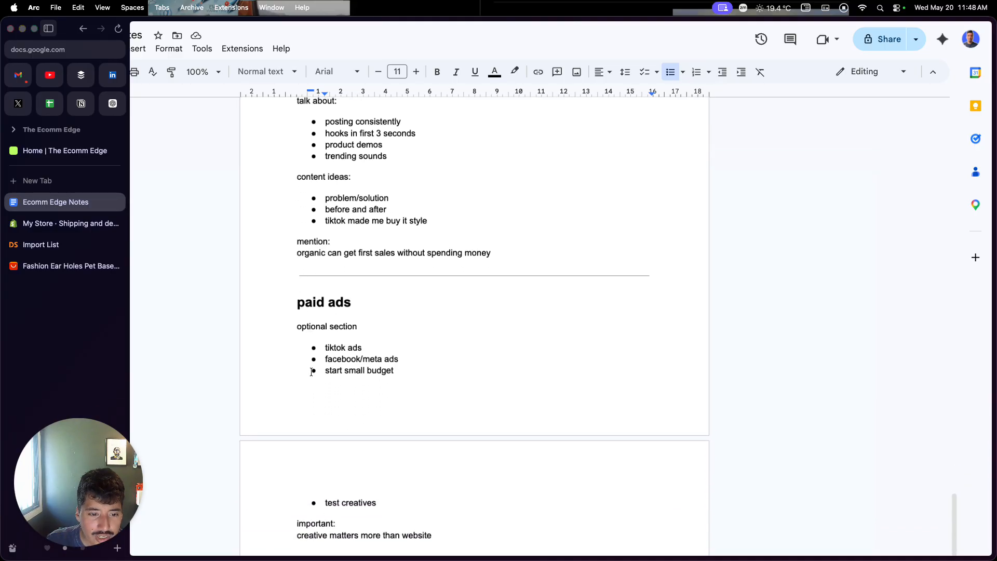
pyautogui.scroll(-1, 326, 359)
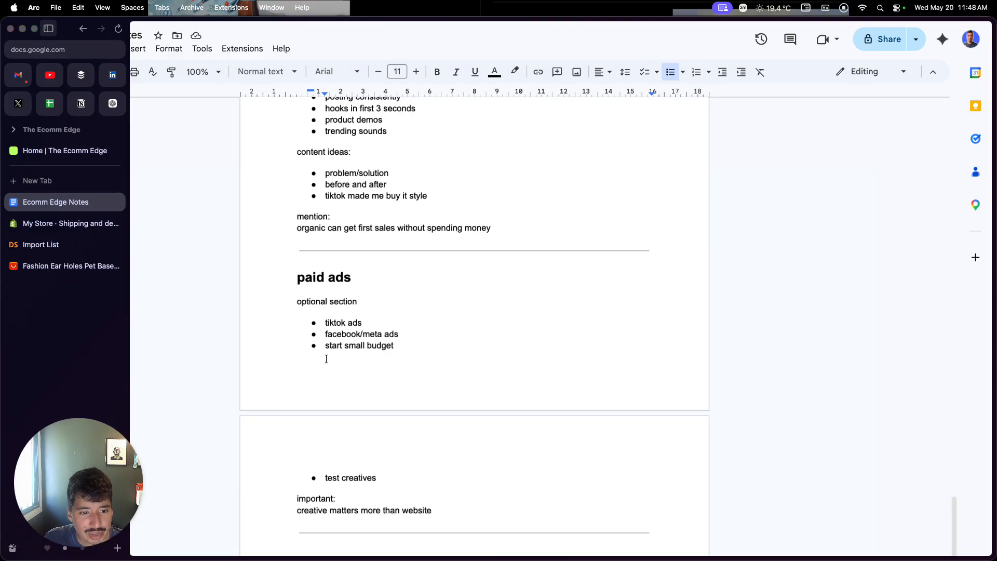
# - Review the notes on getting the first sale, highlighting the focus points on good products, good videos/creatives and learning marketing
pyautogui.scroll(-7, 326, 359)
pyautogui.scroll(-6, 326, 359)
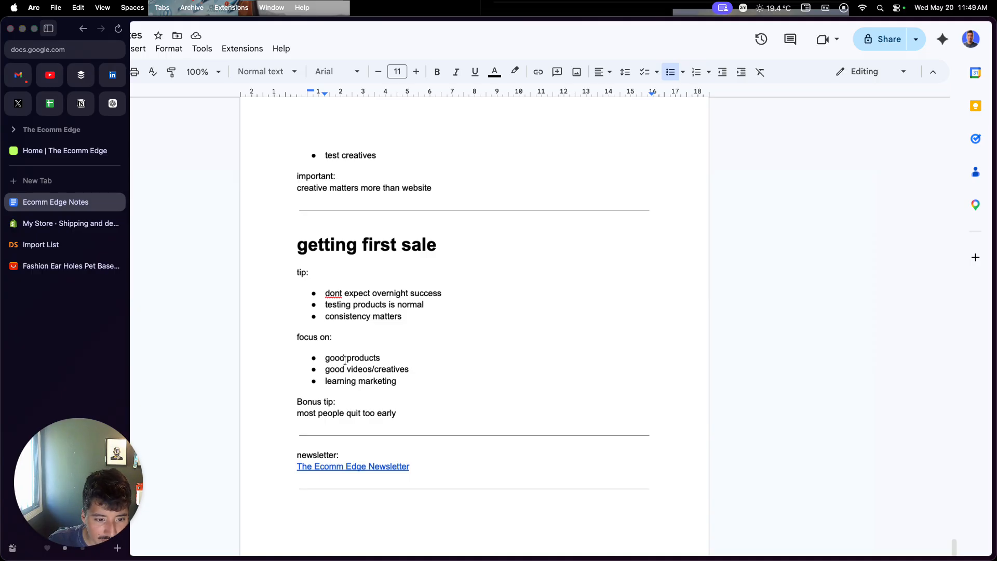
pyautogui.moveTo(385, 358); pyautogui.dragTo(345, 362)
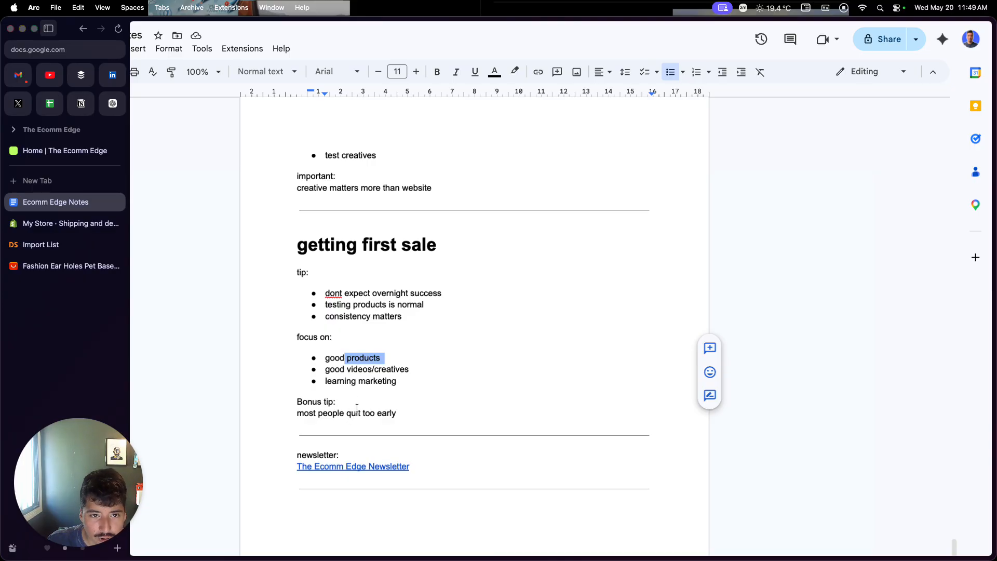
pyautogui.moveTo(398, 384)
pyautogui.mouseDown()
pyautogui.moveTo(347, 369)
pyautogui.moveTo(319, 381)
pyautogui.moveTo(412, 385)
pyautogui.mouseUp()
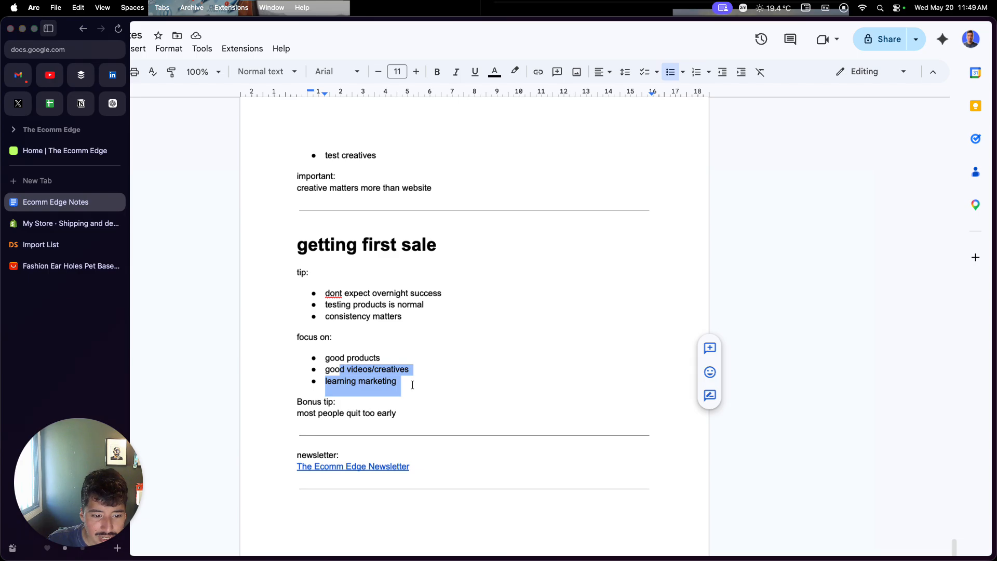
pyautogui.click(407, 401)
# - Open The Ecomm Edge Newsletter link at the end of the notes
pyautogui.scroll(-2, 407, 400)
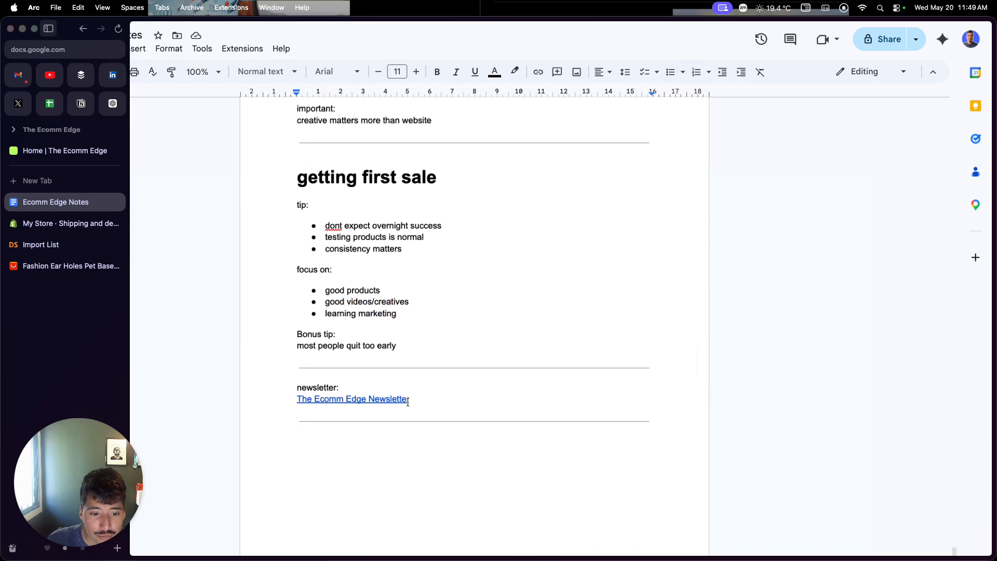
pyautogui.click(394, 397)
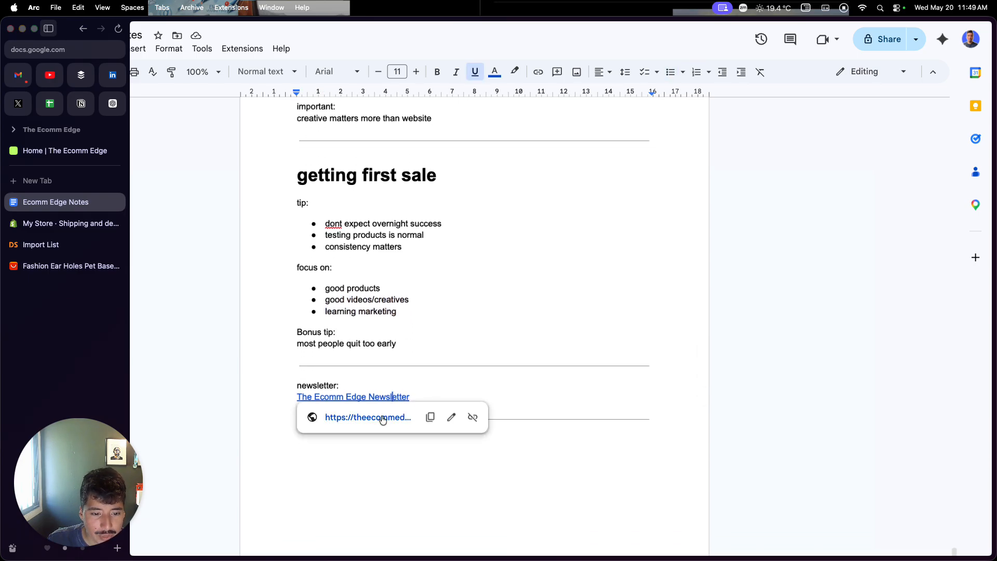
pyautogui.click(382, 418)
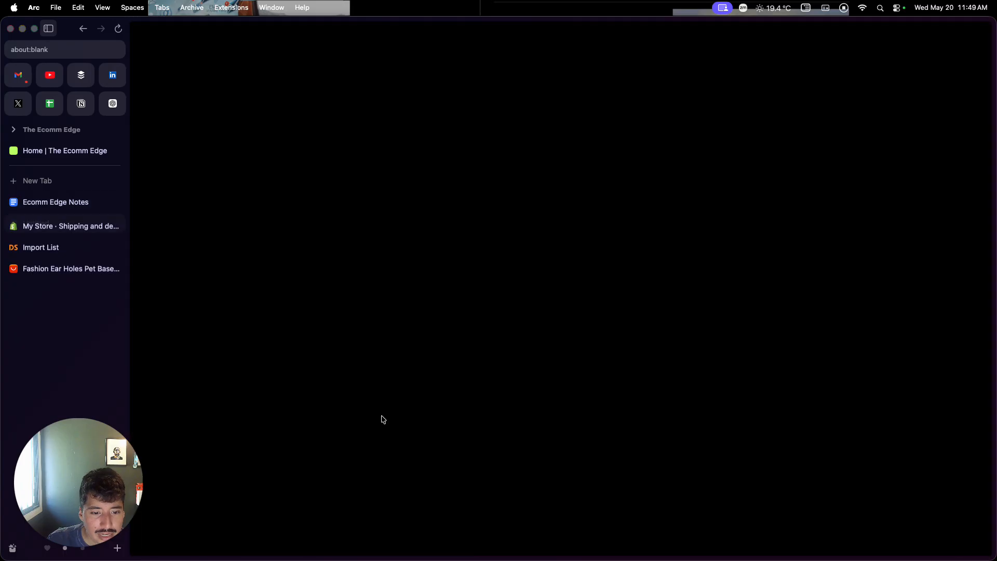